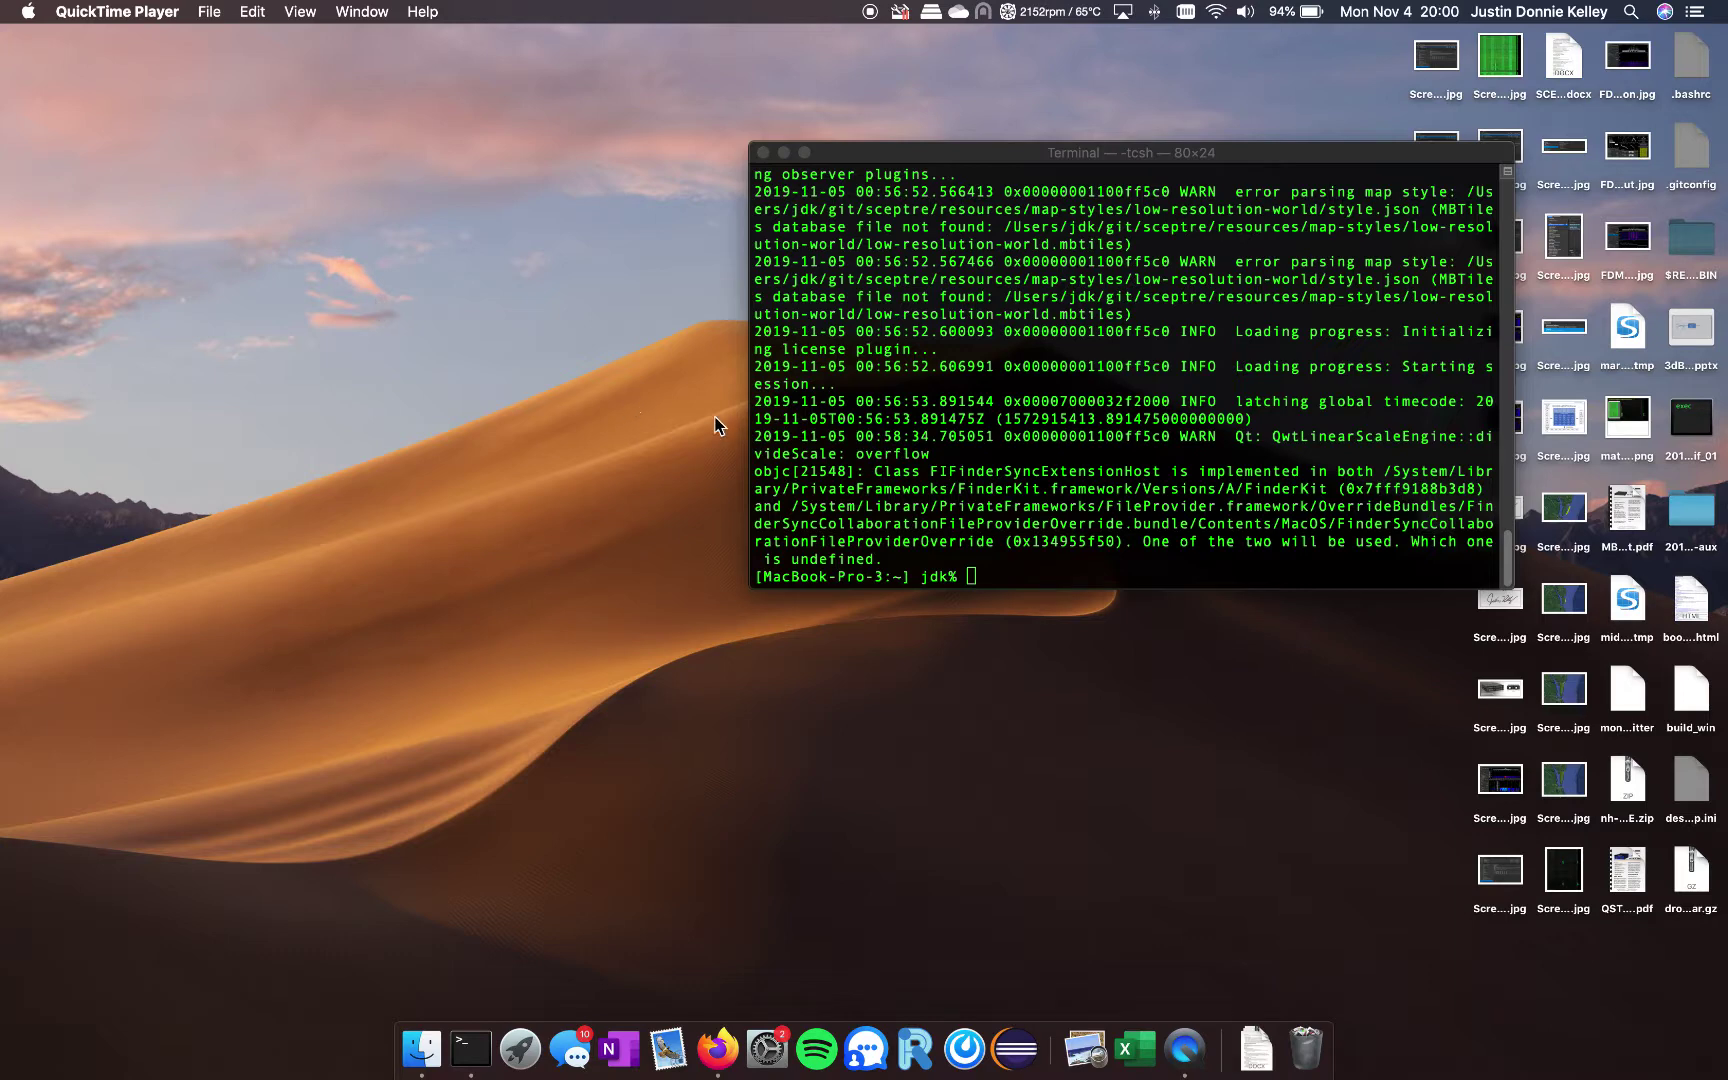
# Launch Sceptre from the terminal and load the Previous Session configuration's Signal Generator settings for editing.
pyautogui.click(963, 428)
pyautogui.write('sceptre')
pyautogui.press('Return')
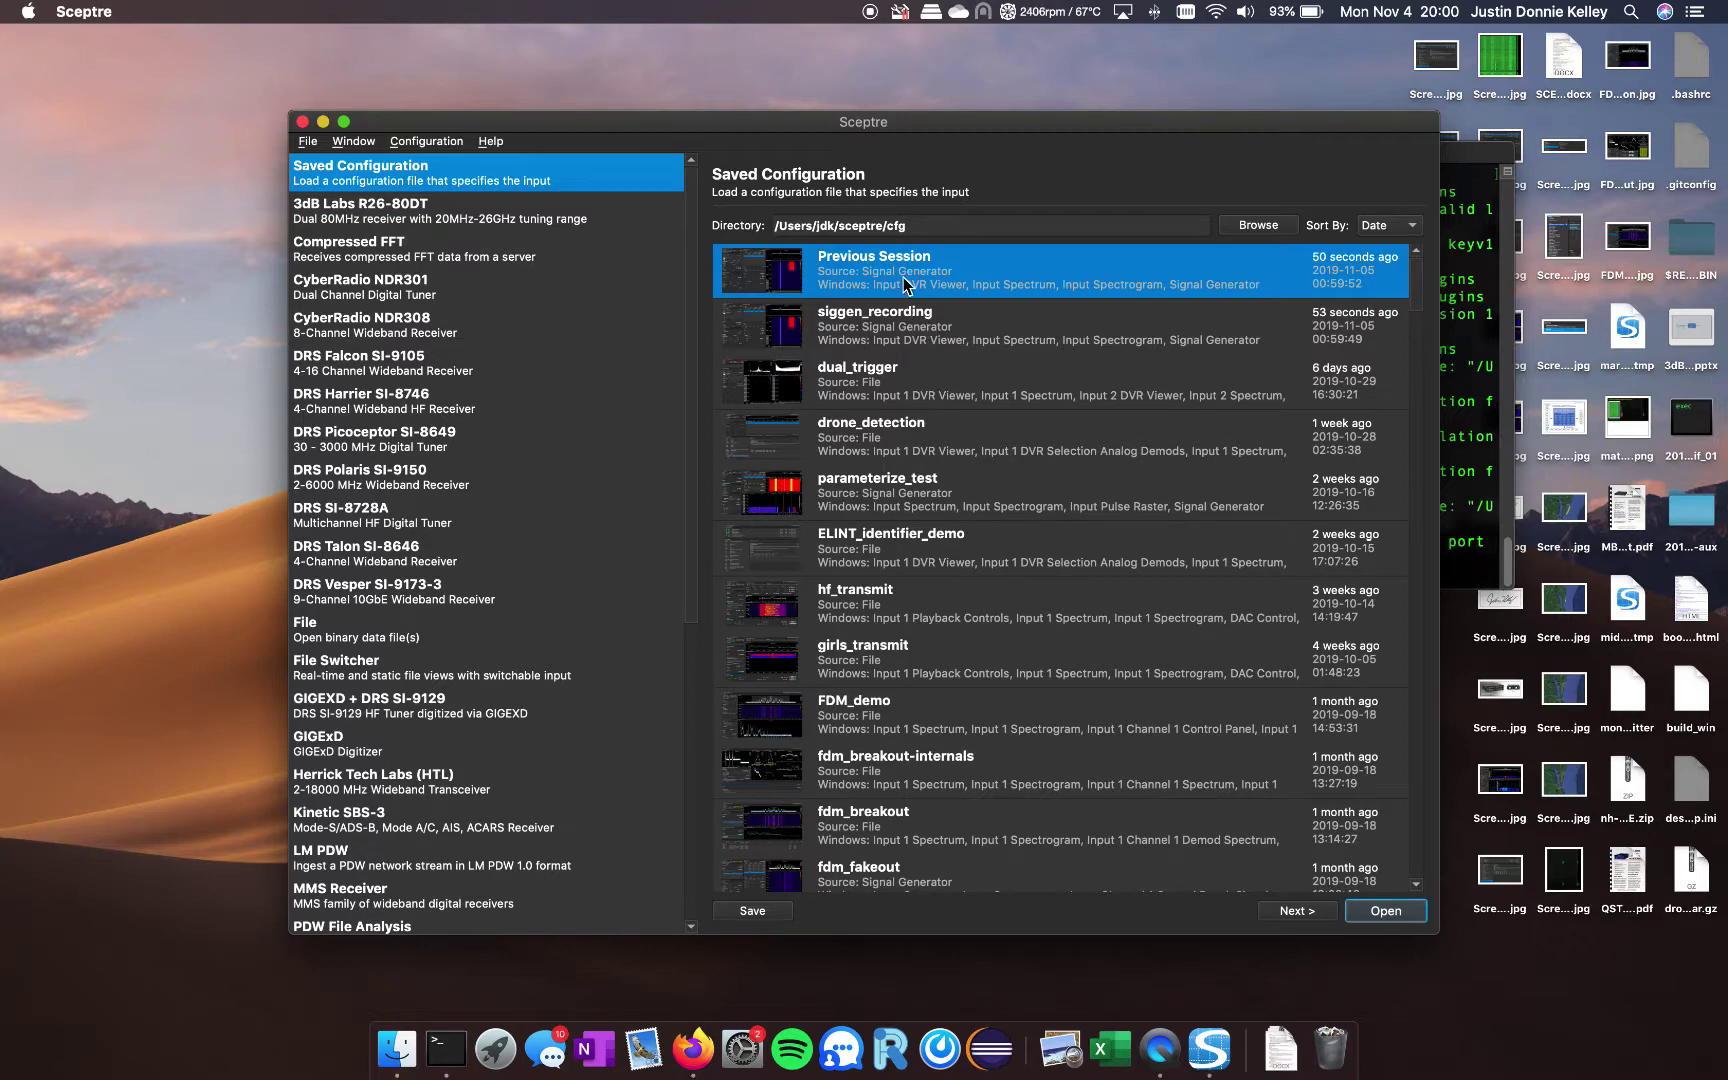
pyautogui.rightClick(905, 275)
pyautogui.click(917, 284)
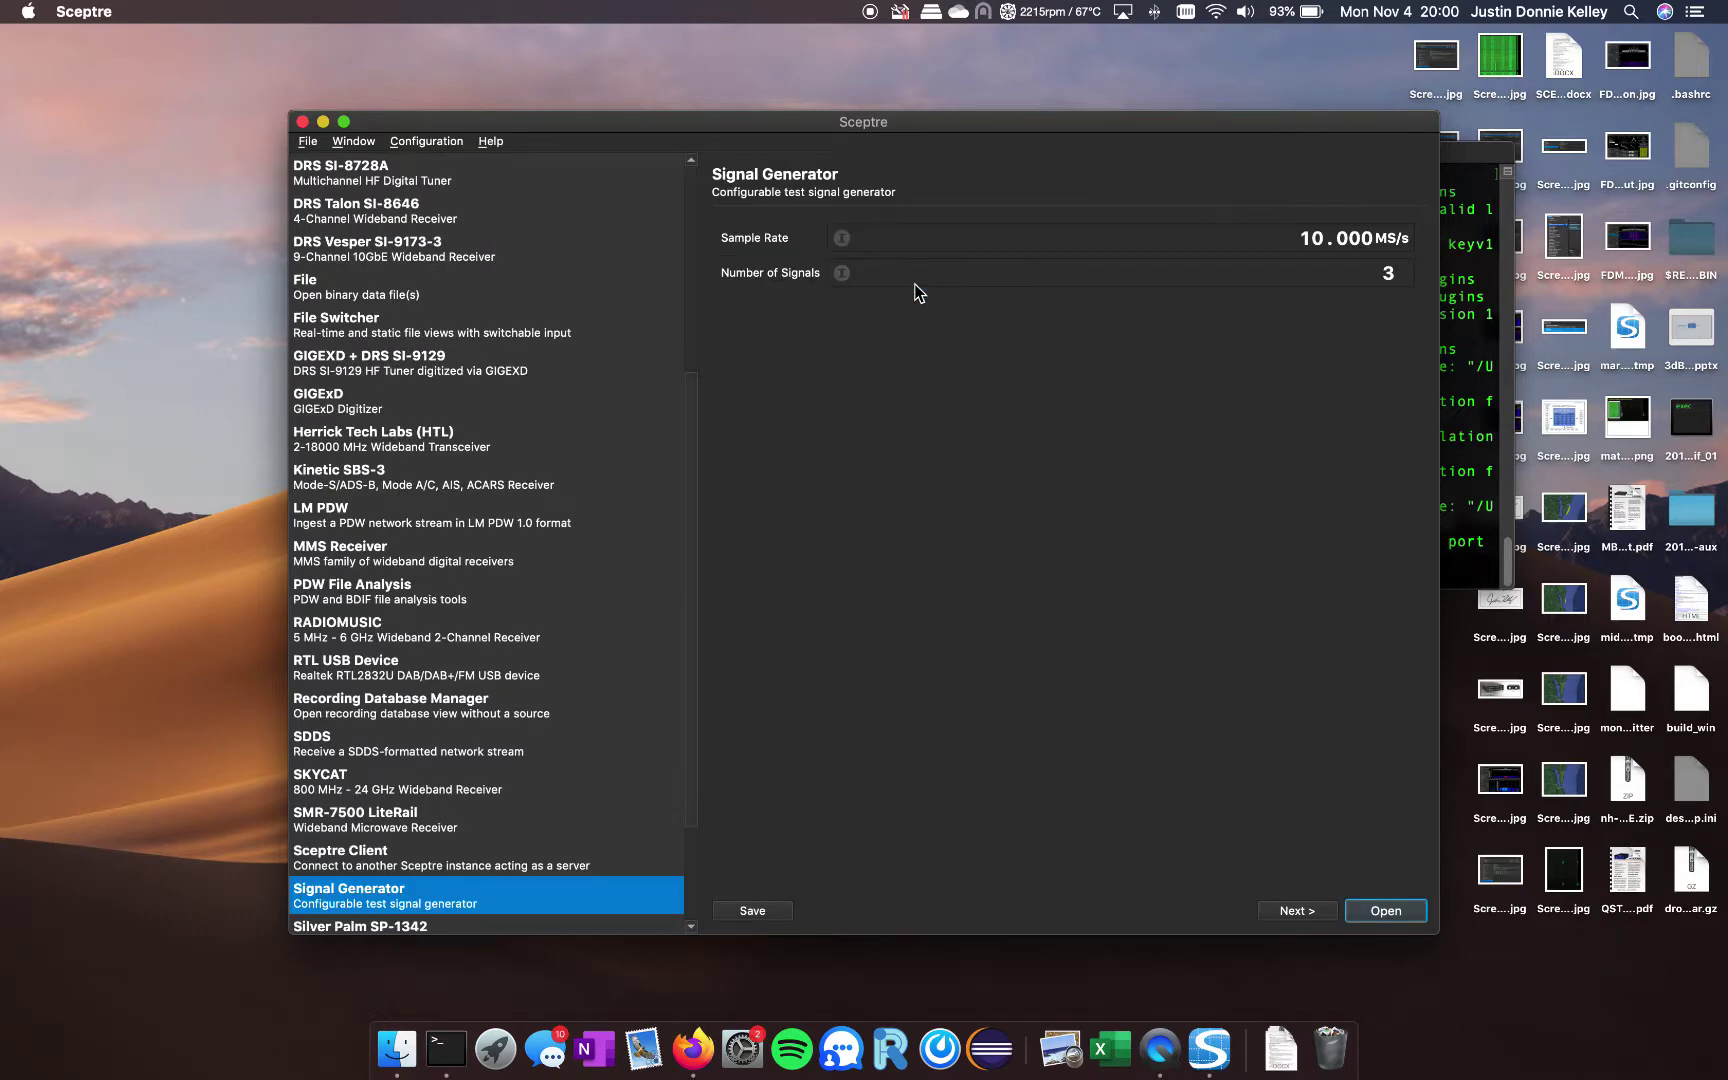
# Keep DVR enabled in the processing options and open the Signal Generator session, dismissing its startup log.
pyautogui.click(1316, 911)
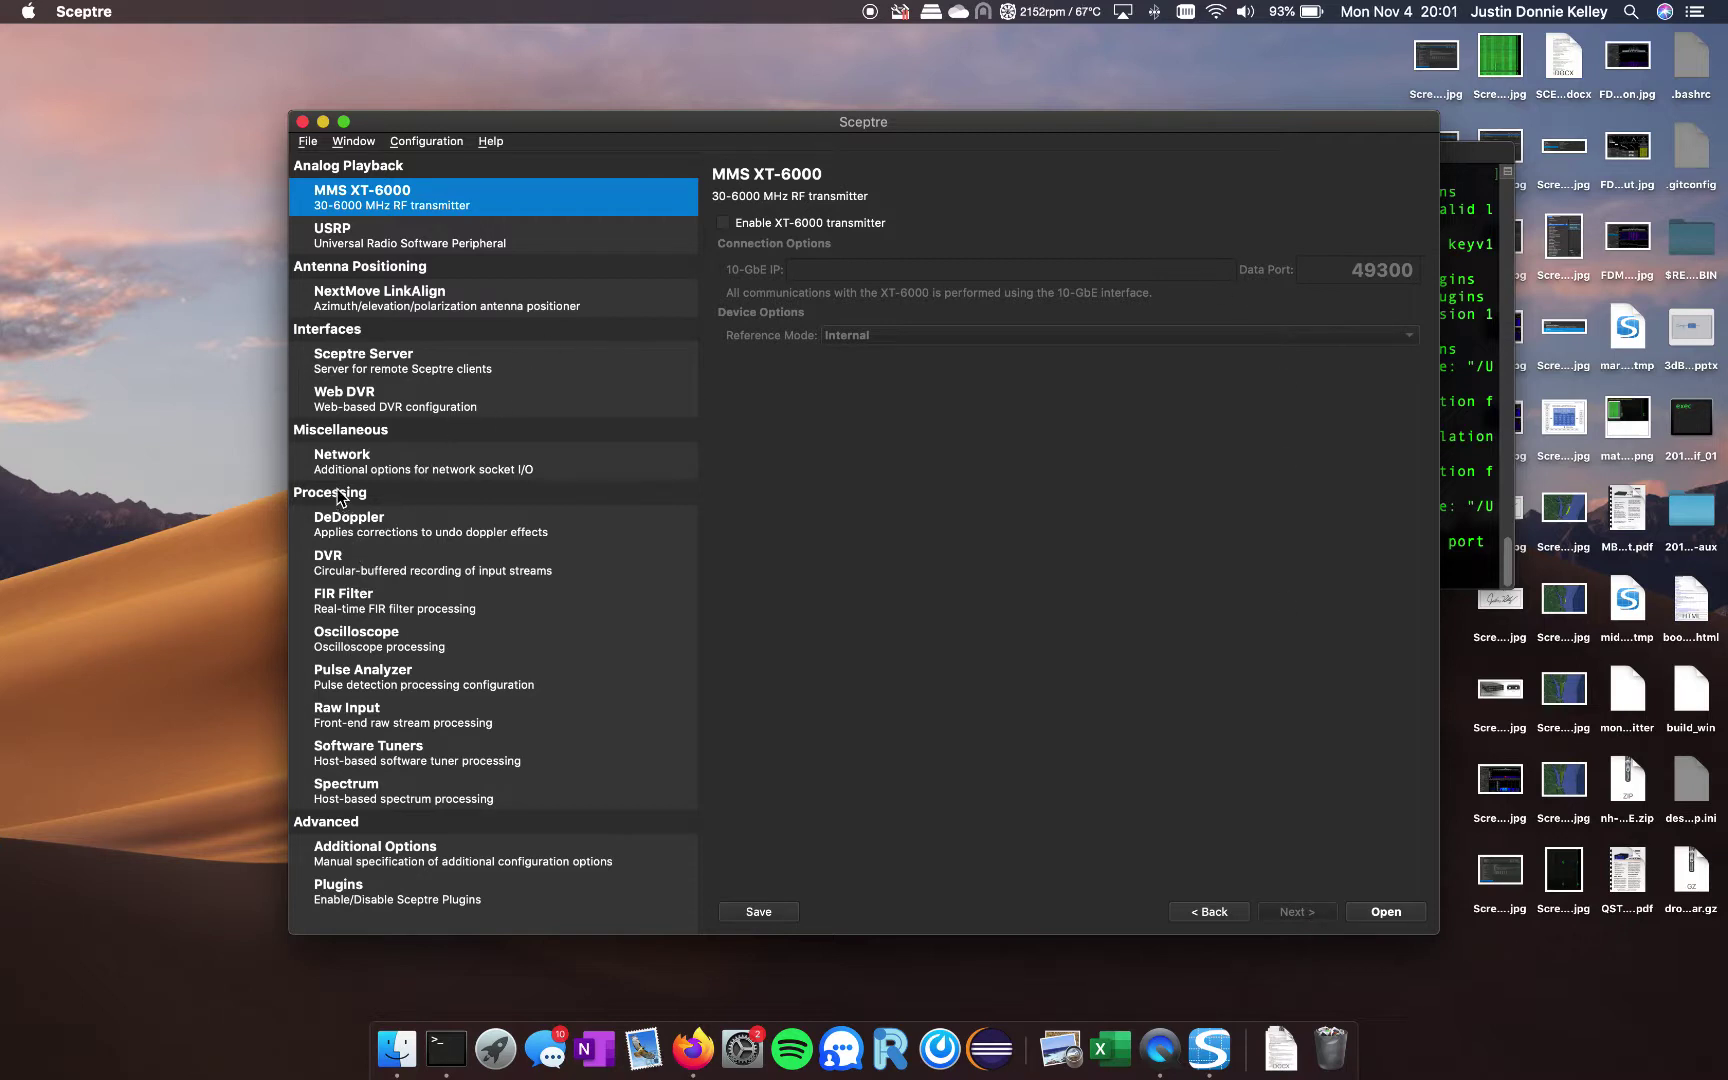
pyautogui.click(355, 569)
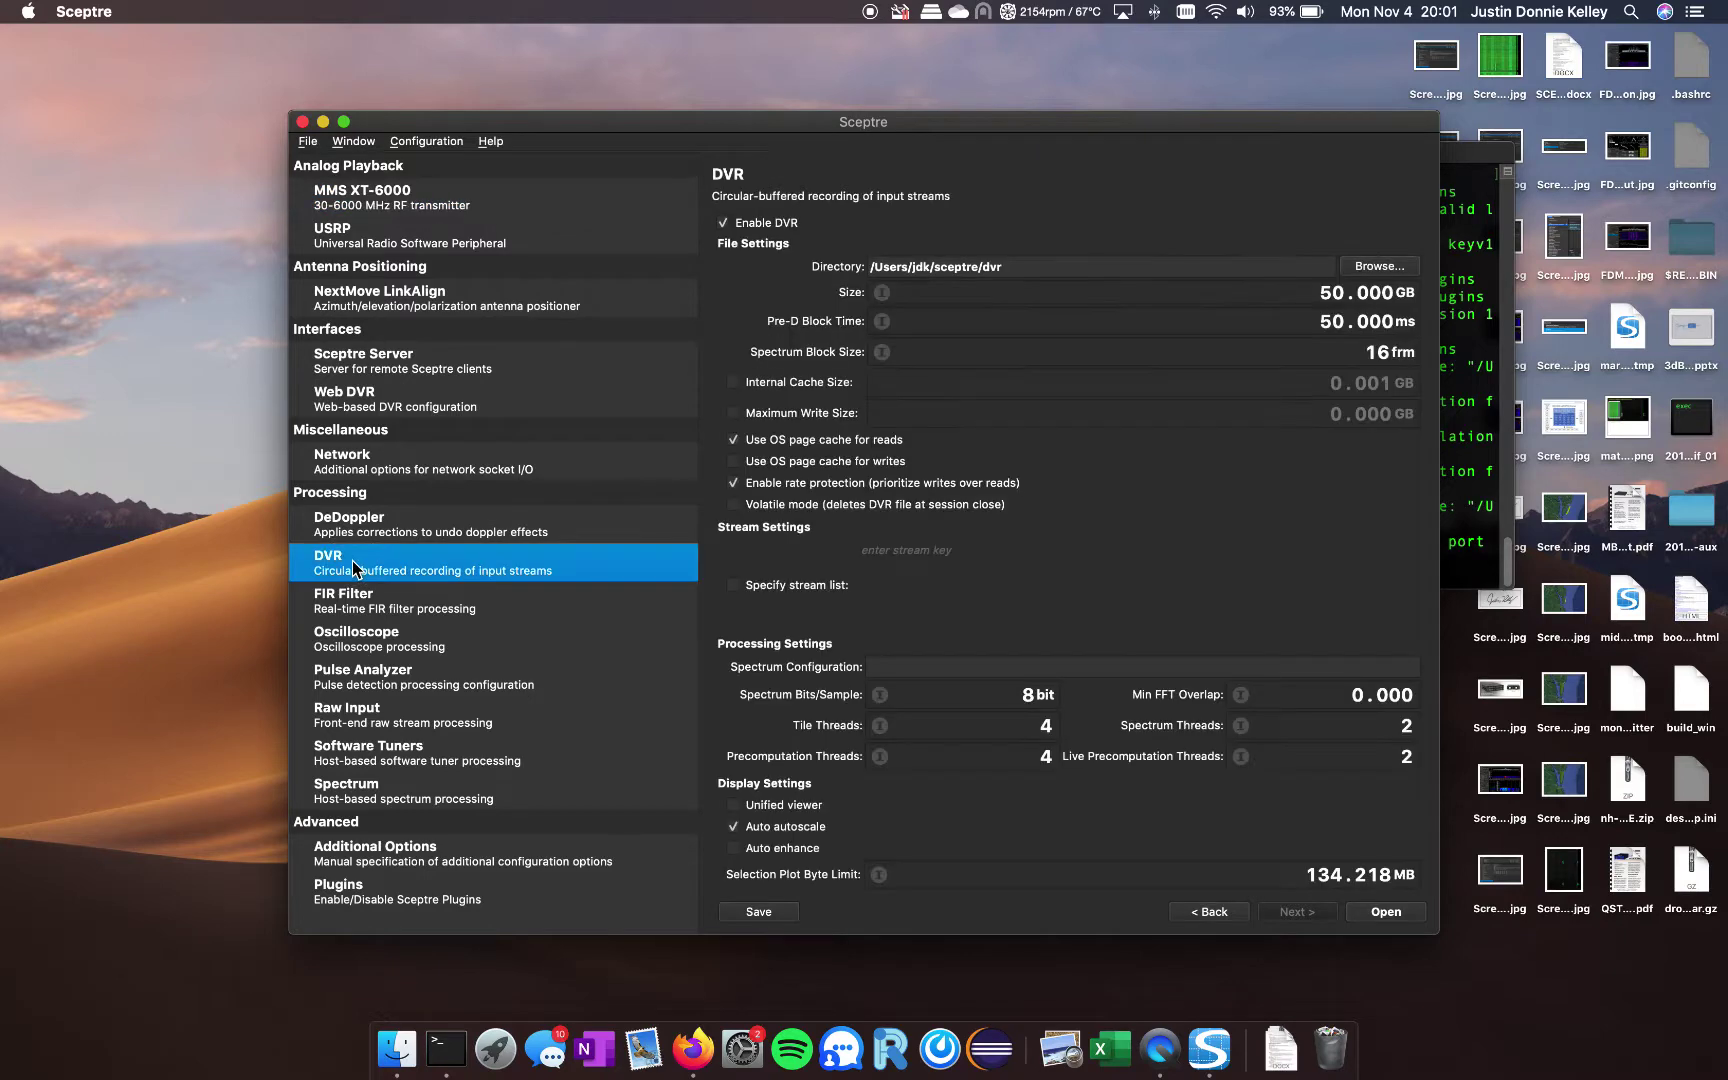
pyautogui.click(760, 226)
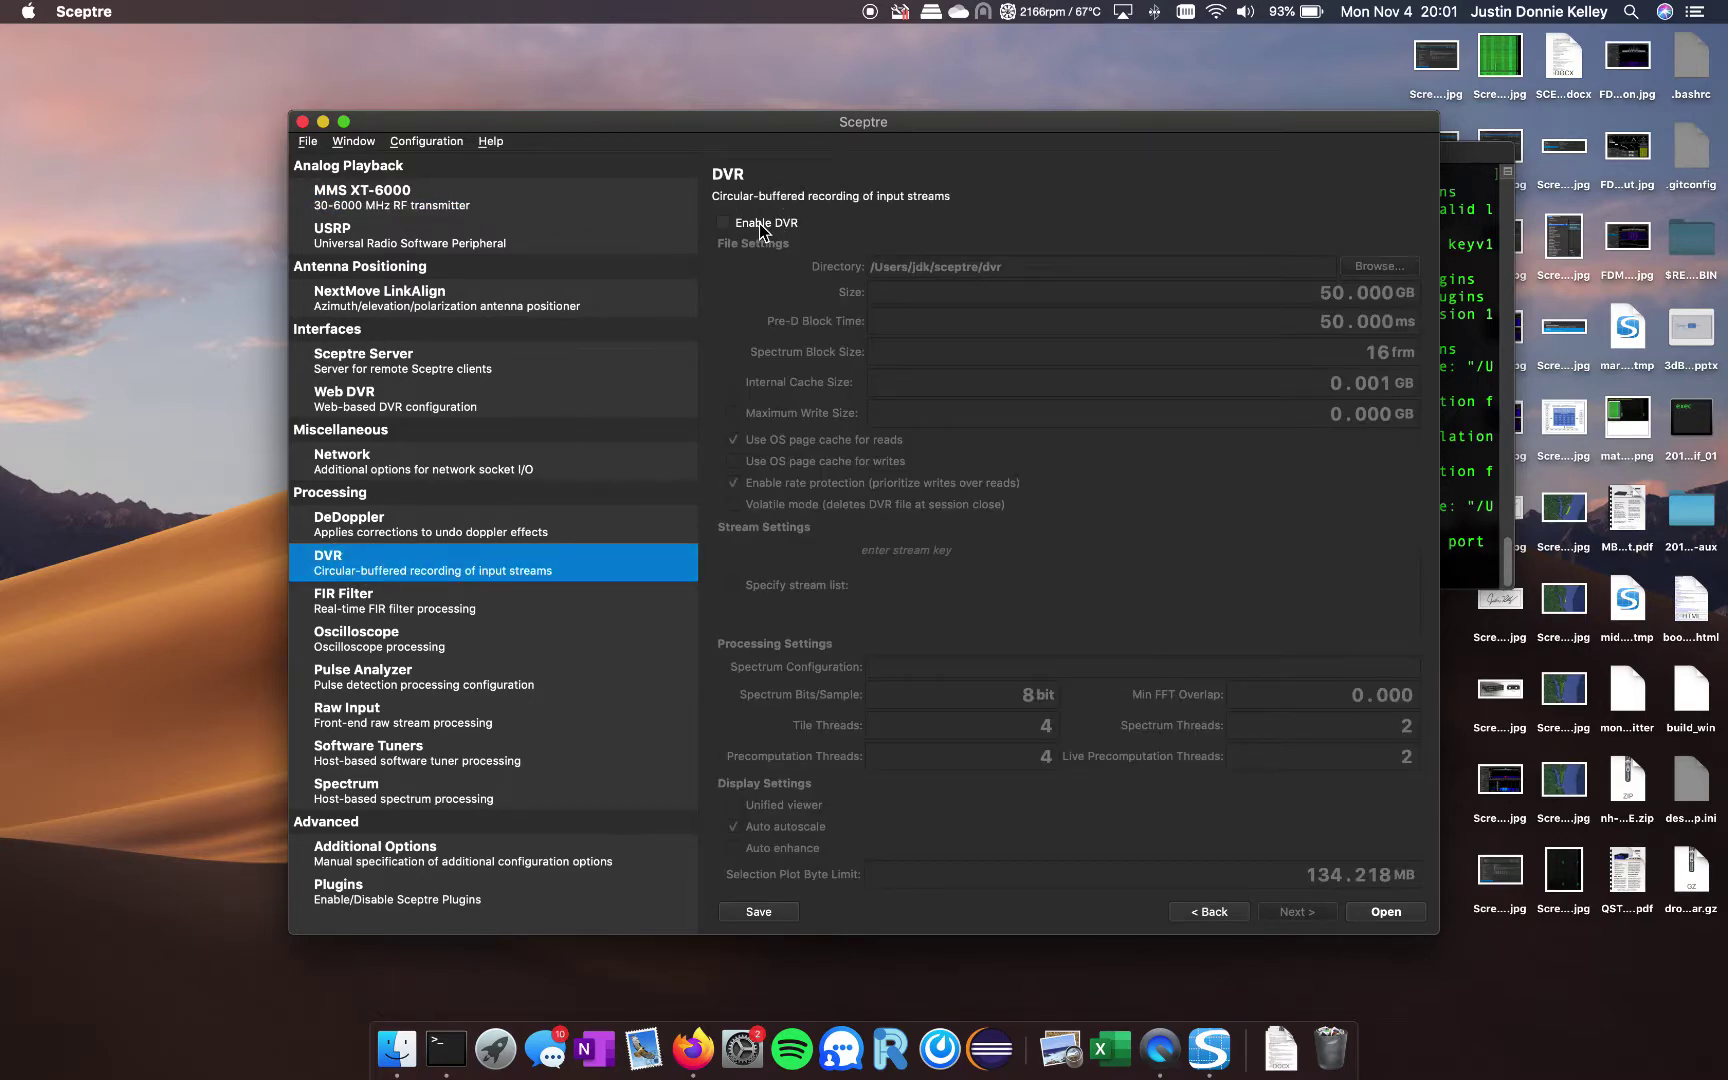
pyautogui.click(760, 226)
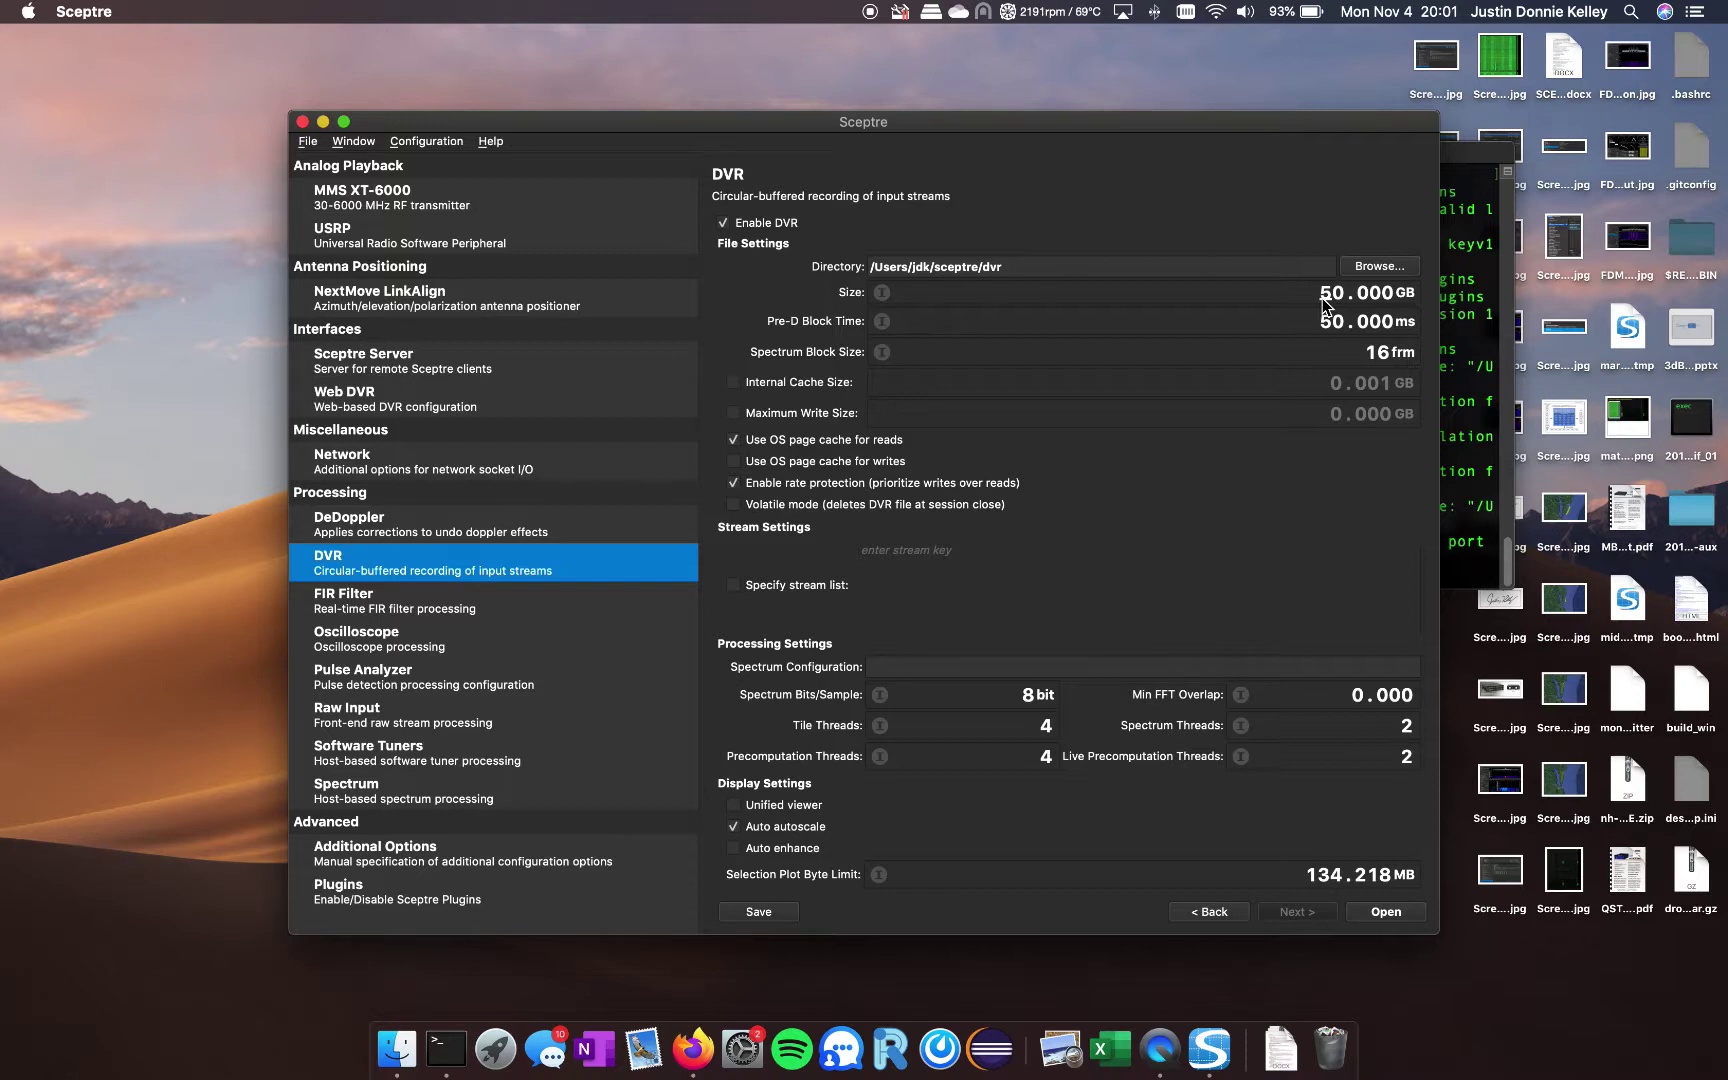
pyautogui.click(1385, 911)
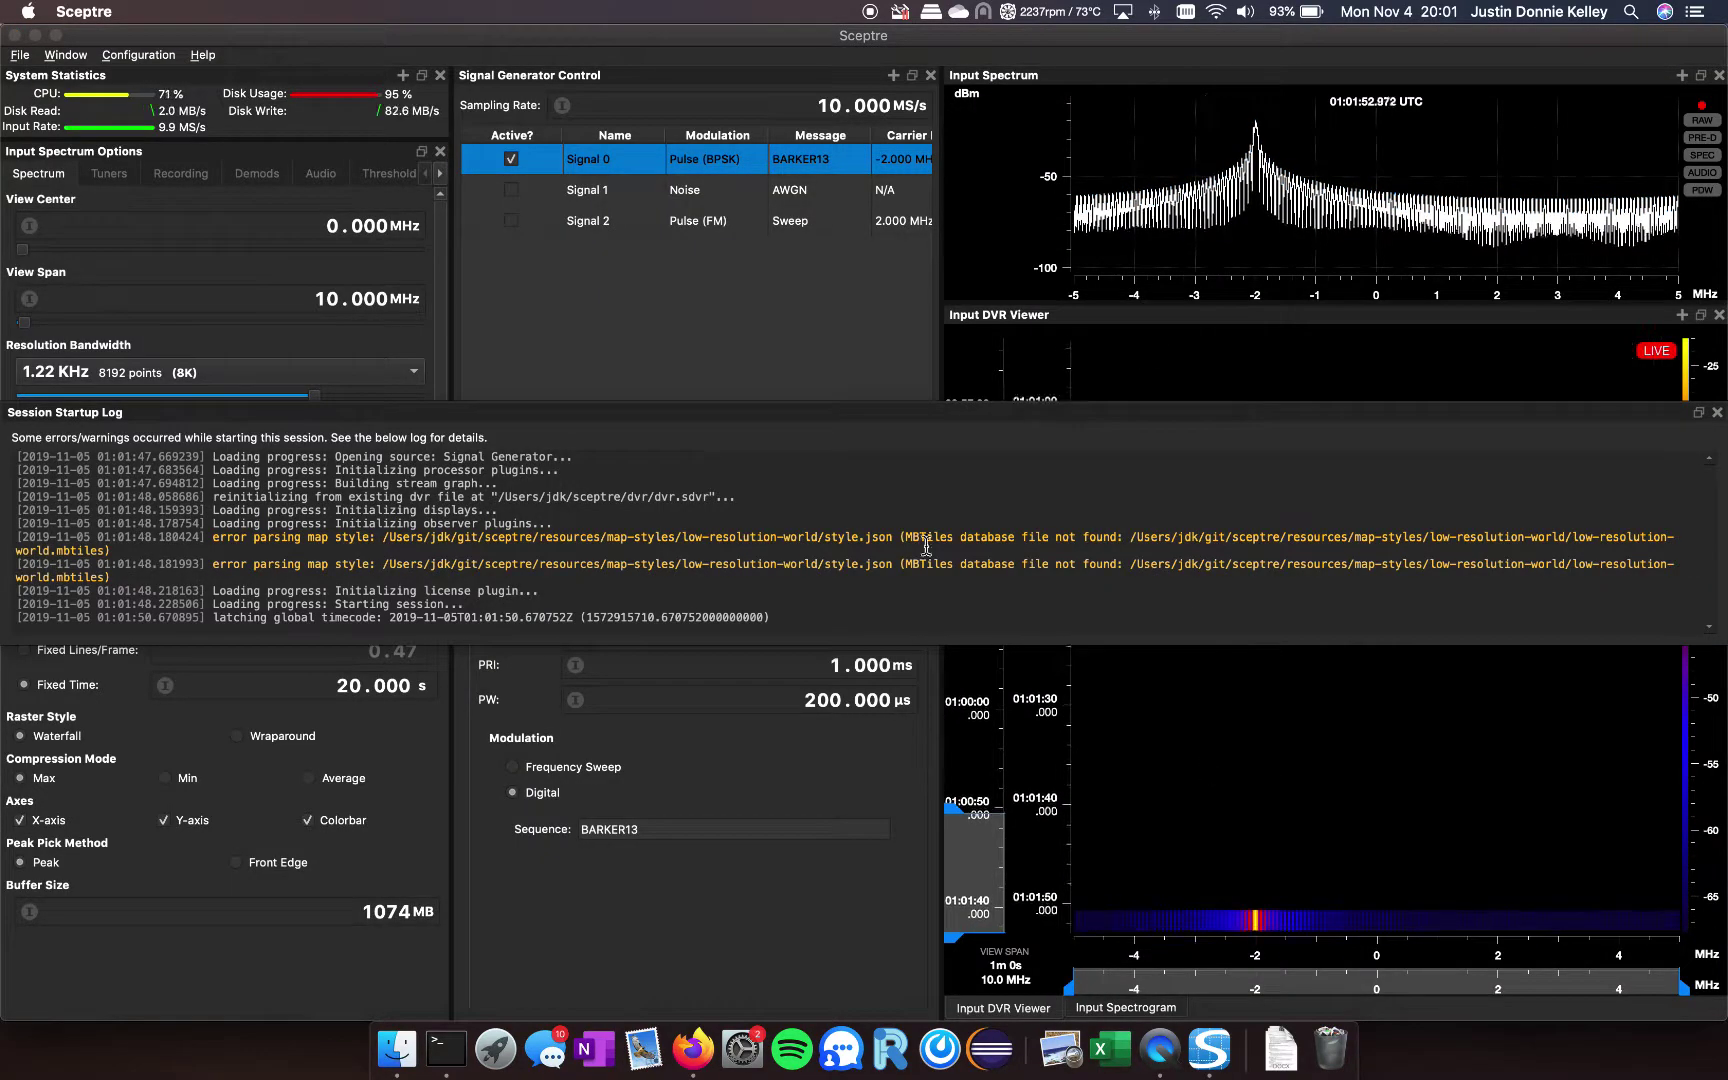
pyautogui.click(1716, 412)
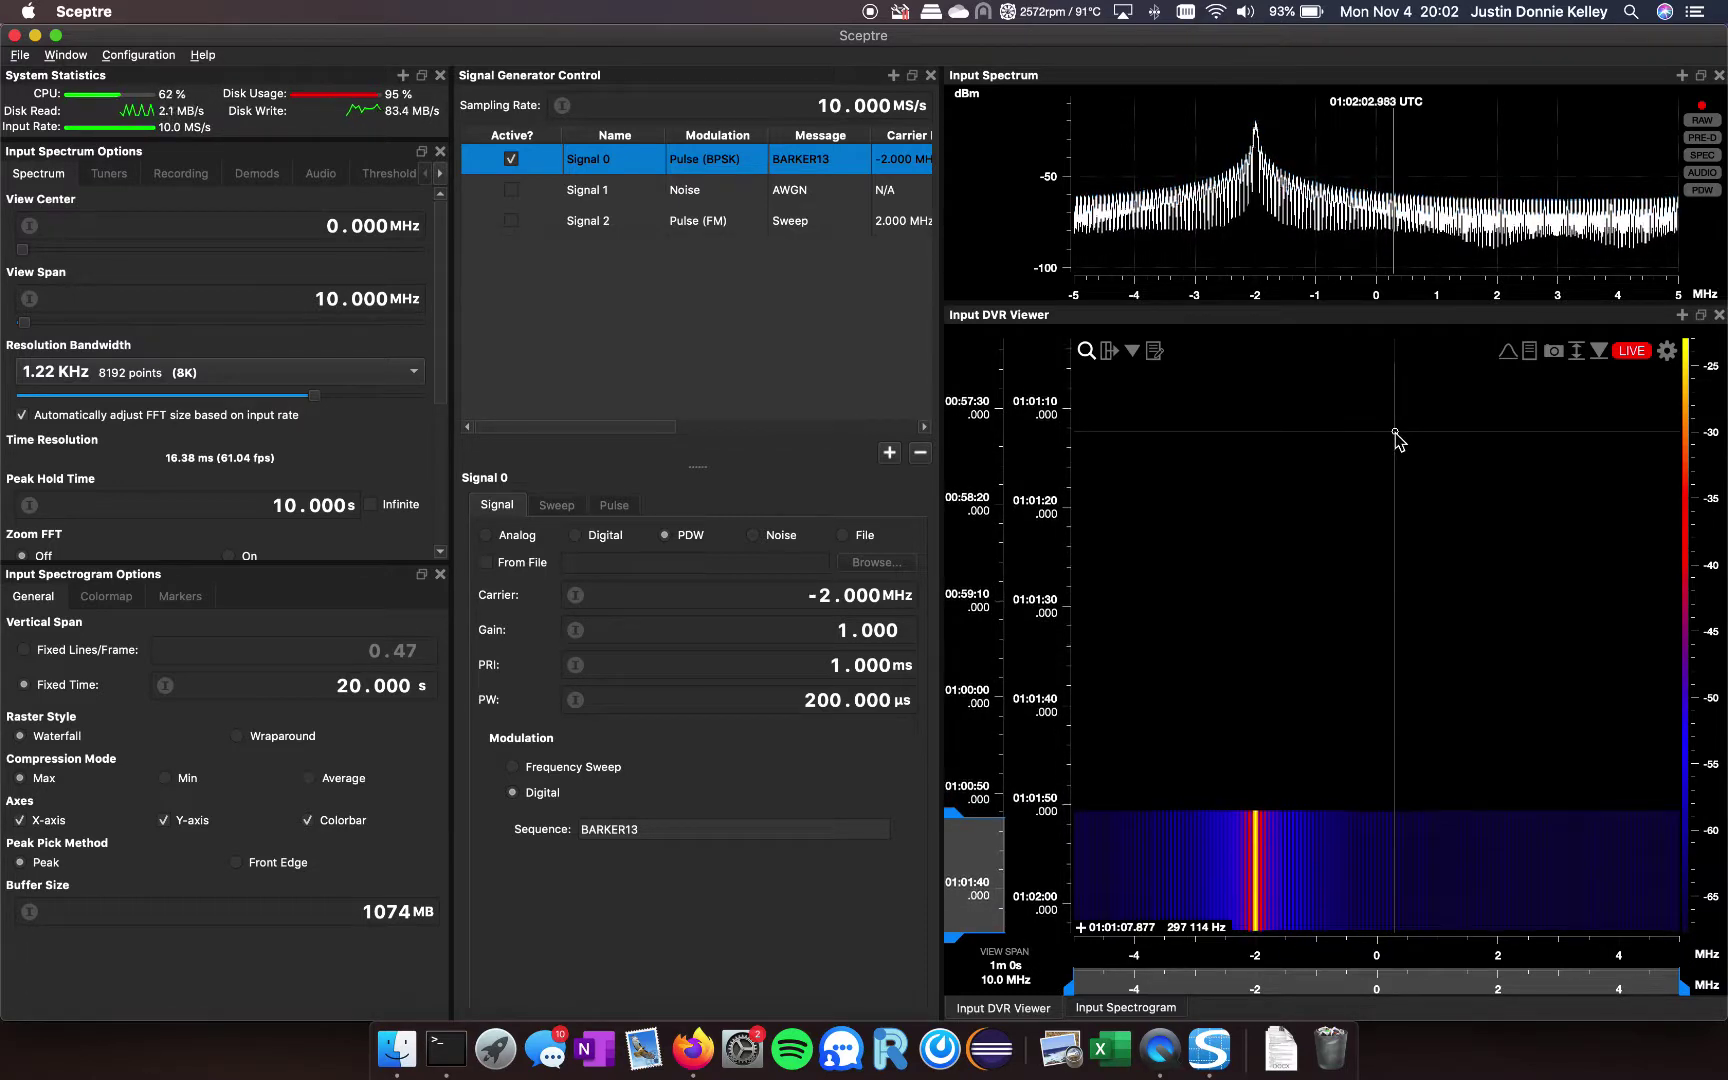
pyautogui.click(1010, 315)
pyautogui.moveTo(1010, 315); pyautogui.dragTo(942, 298)
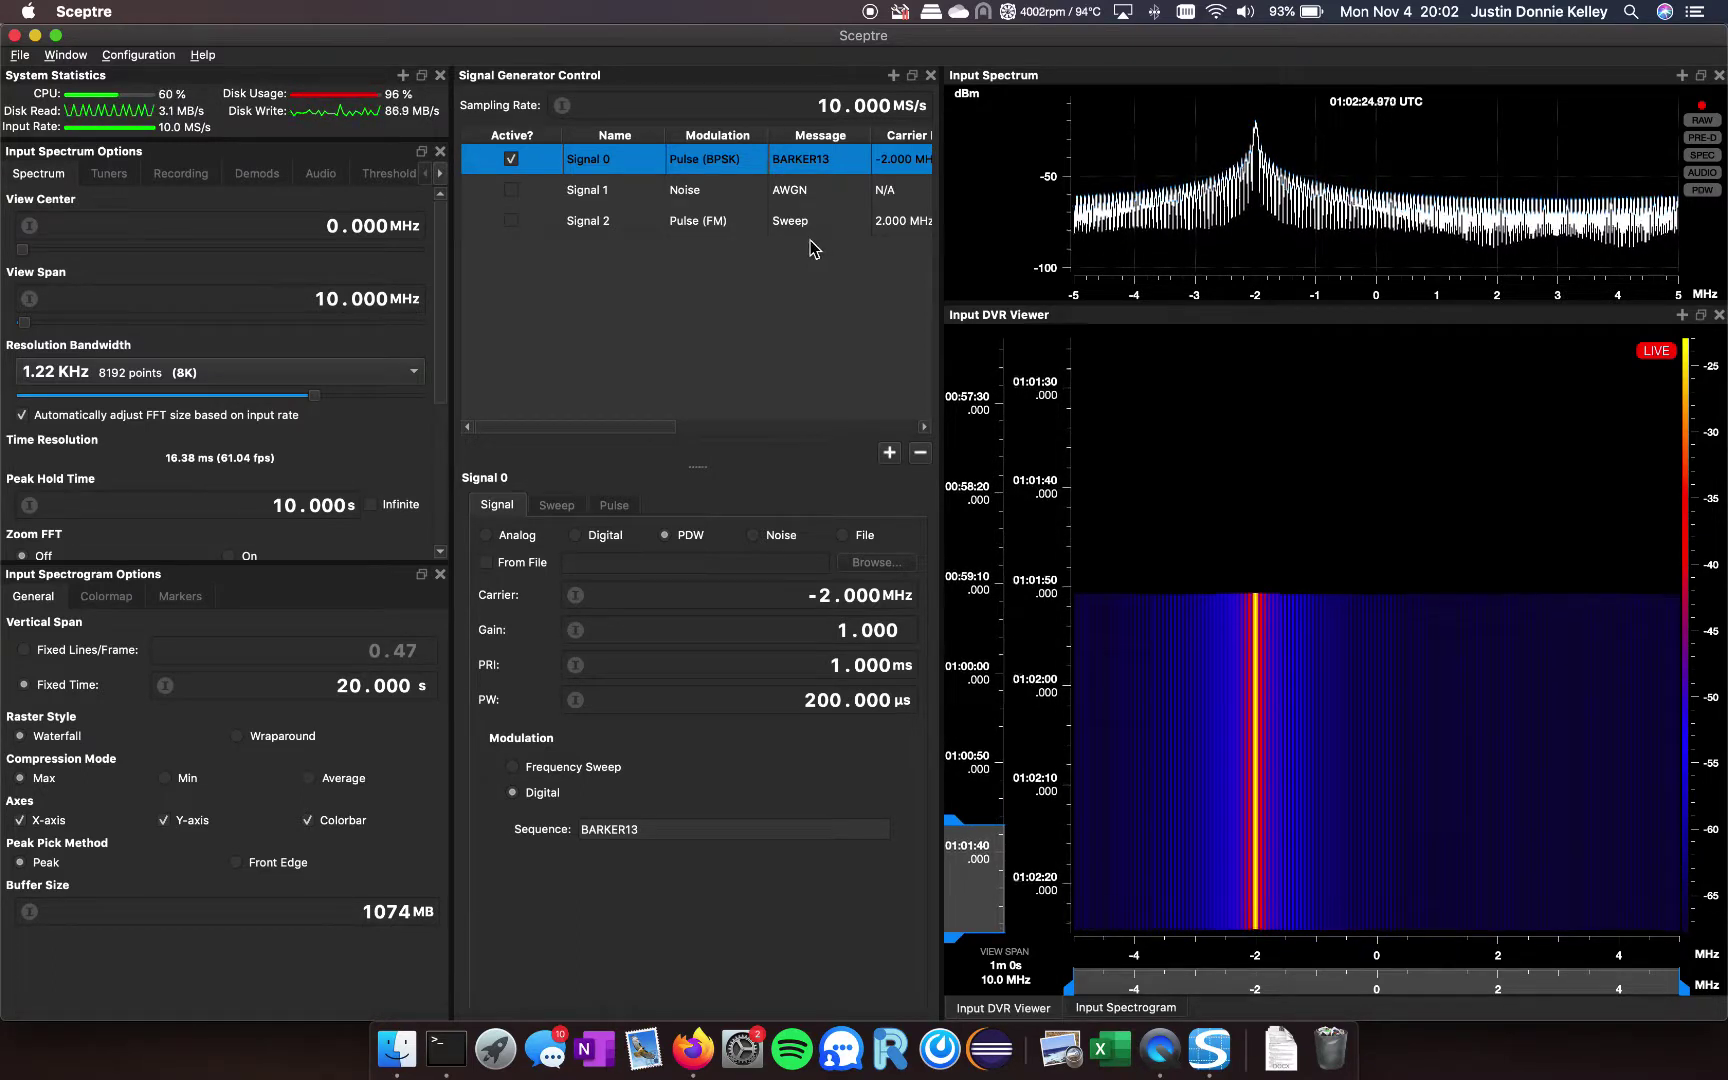
pyautogui.click(553, 77)
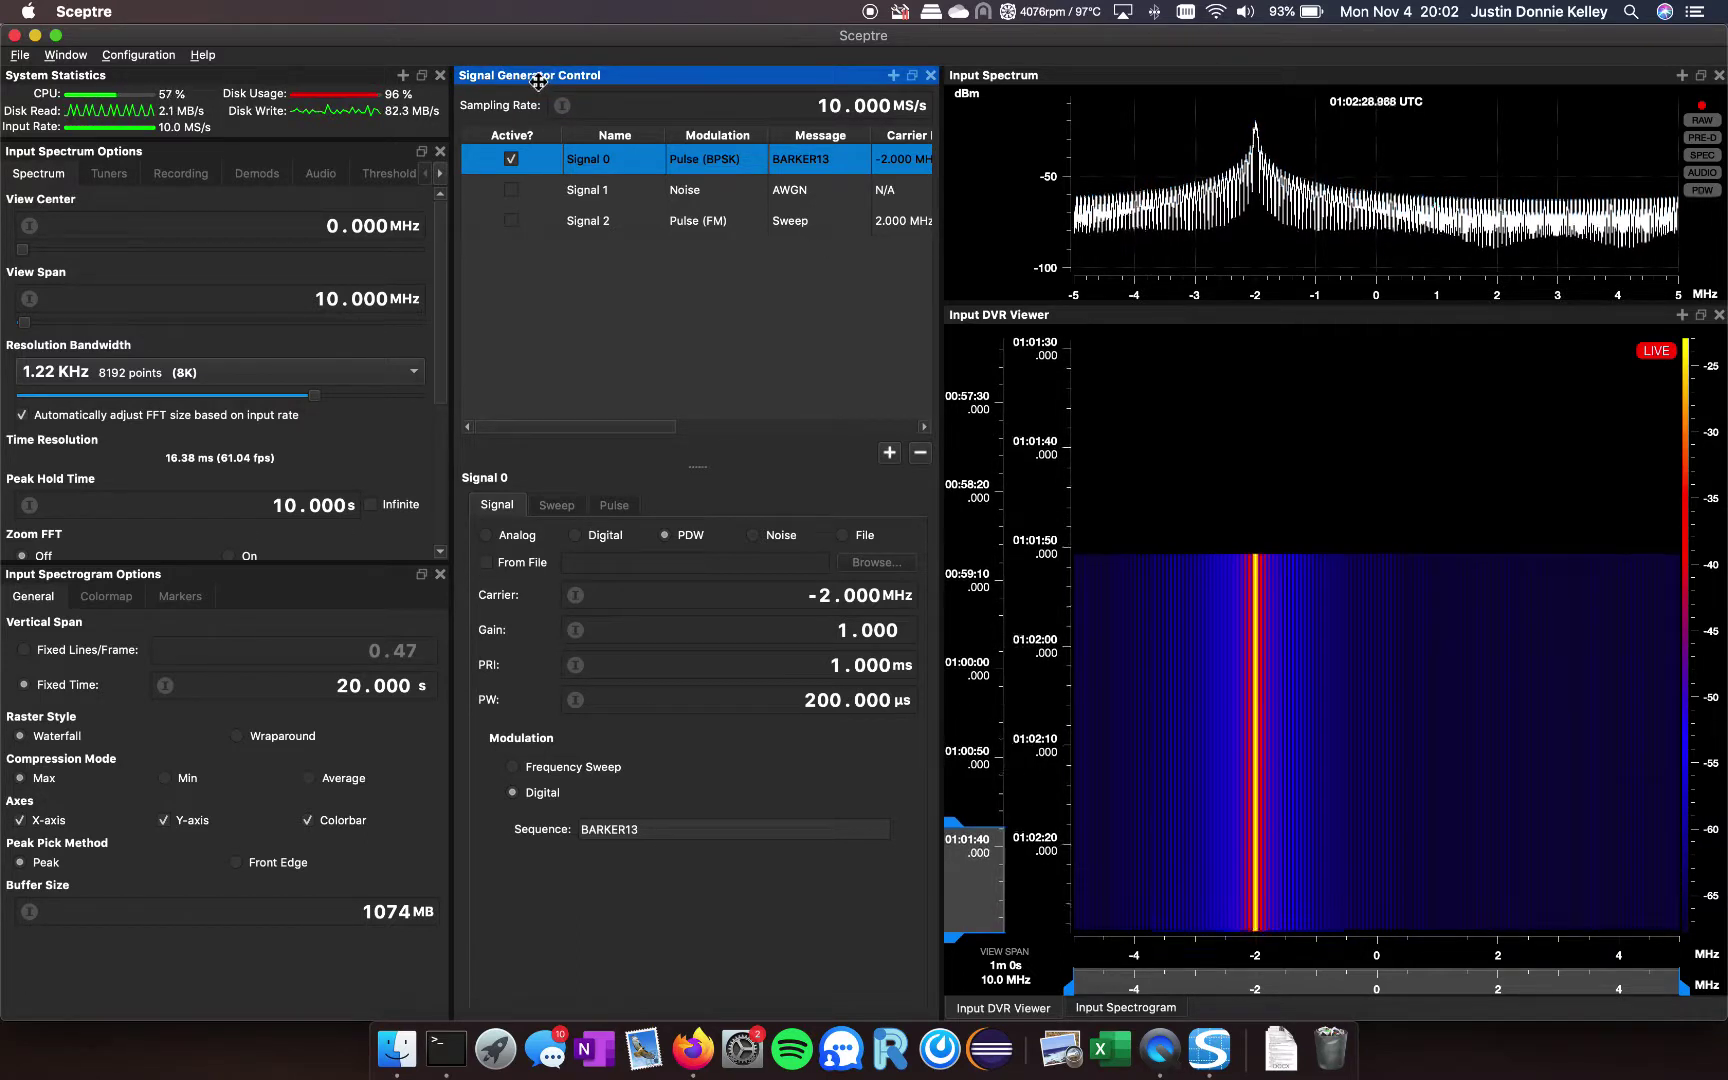
pyautogui.click(73, 73)
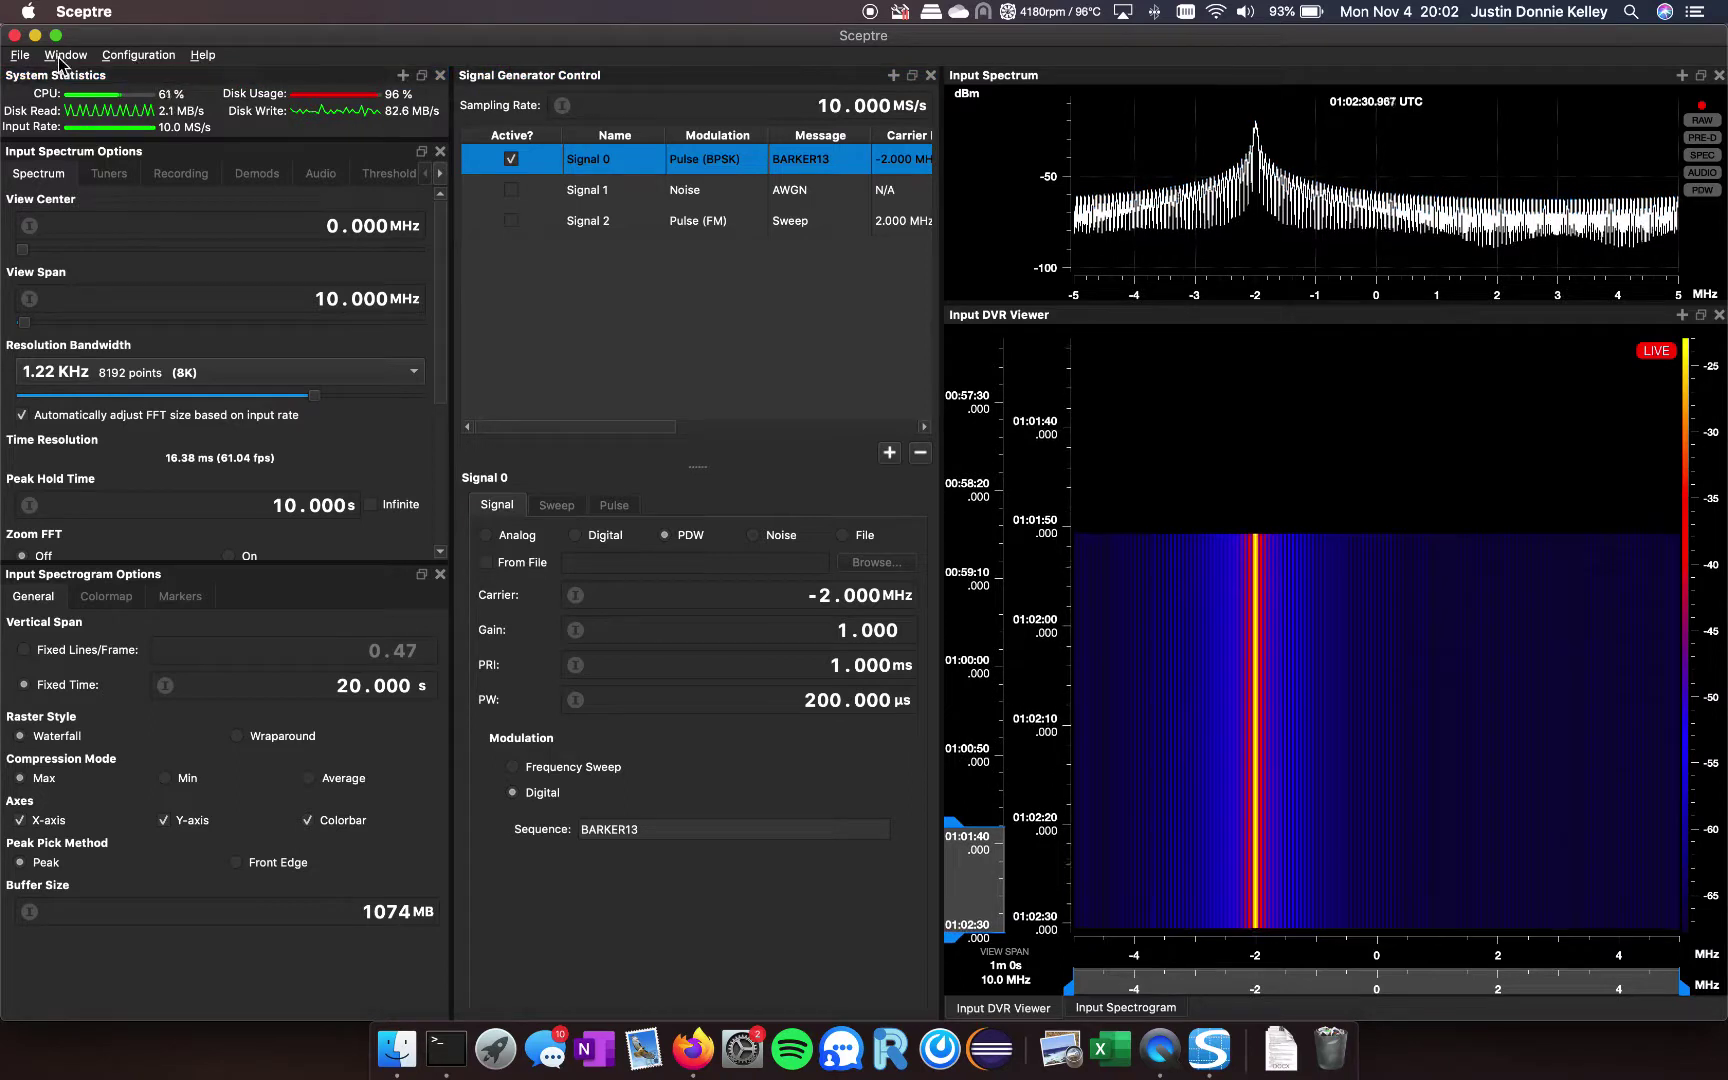
pyautogui.click(64, 55)
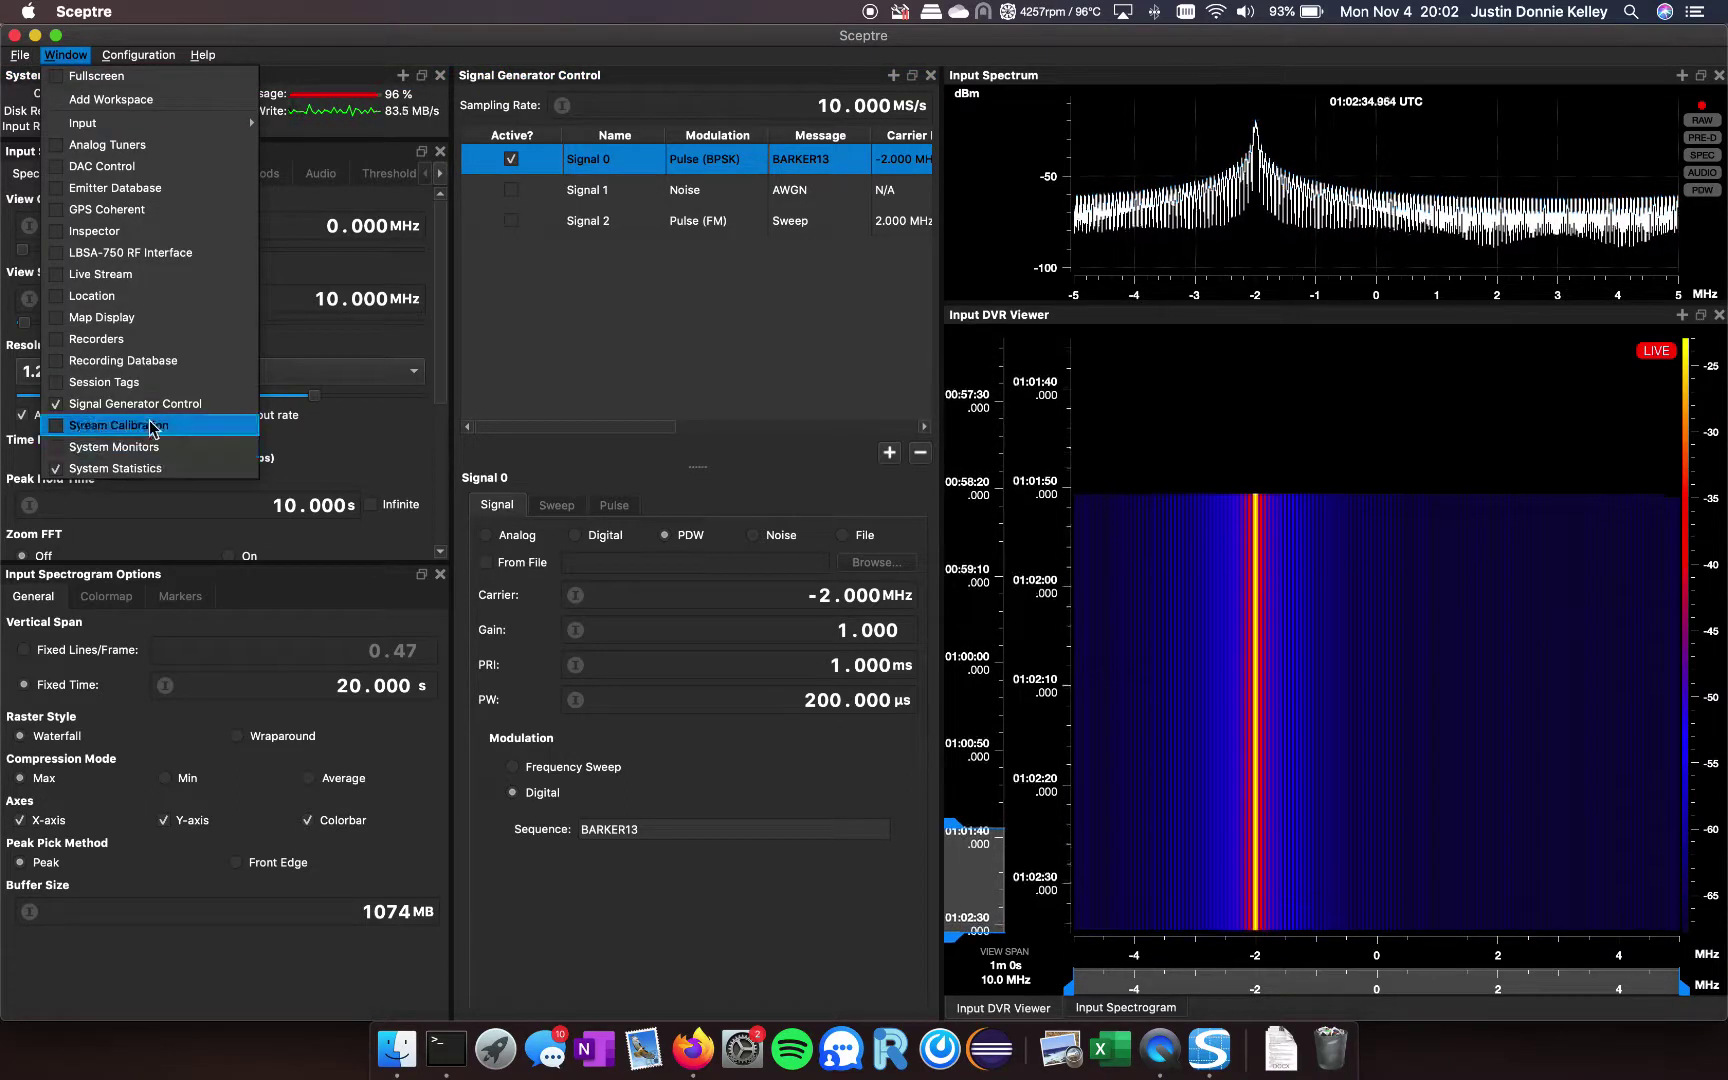
pyautogui.click(680, 438)
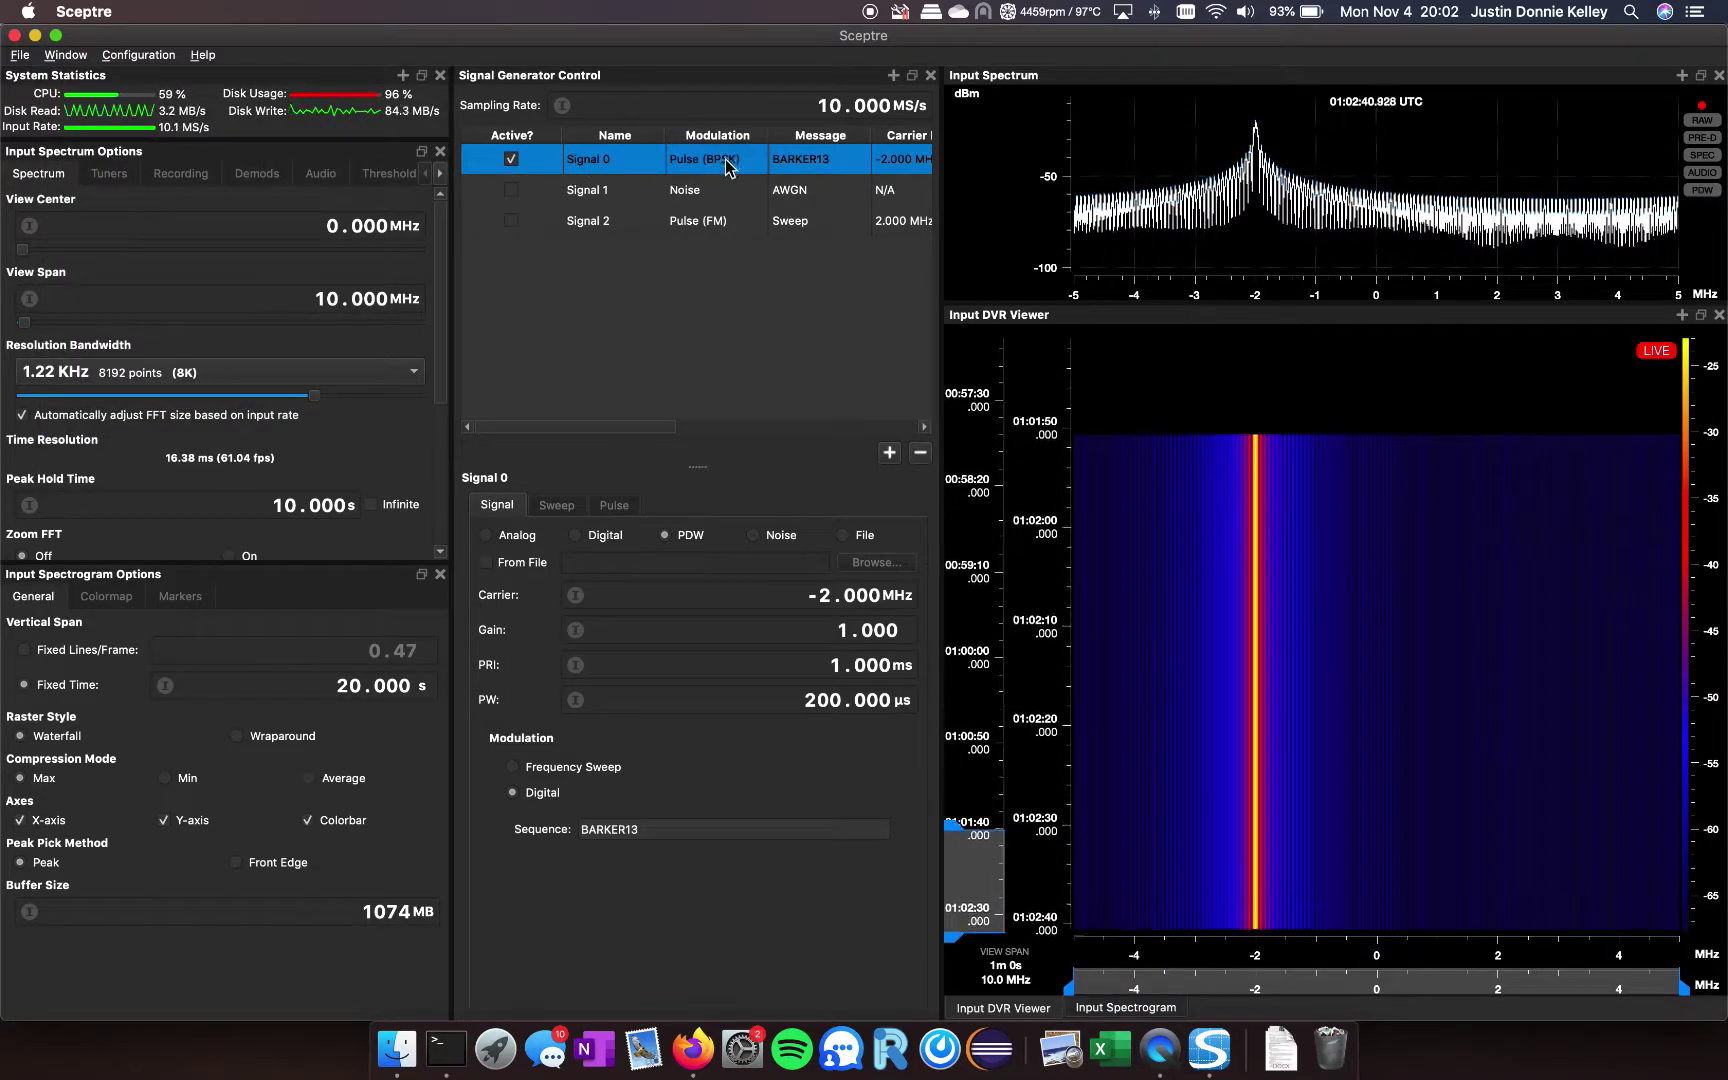
# Add a new signal to the signal generator's list and remove it again, reselecting Signal 0.
pyautogui.click(891, 456)
pyautogui.click(720, 256)
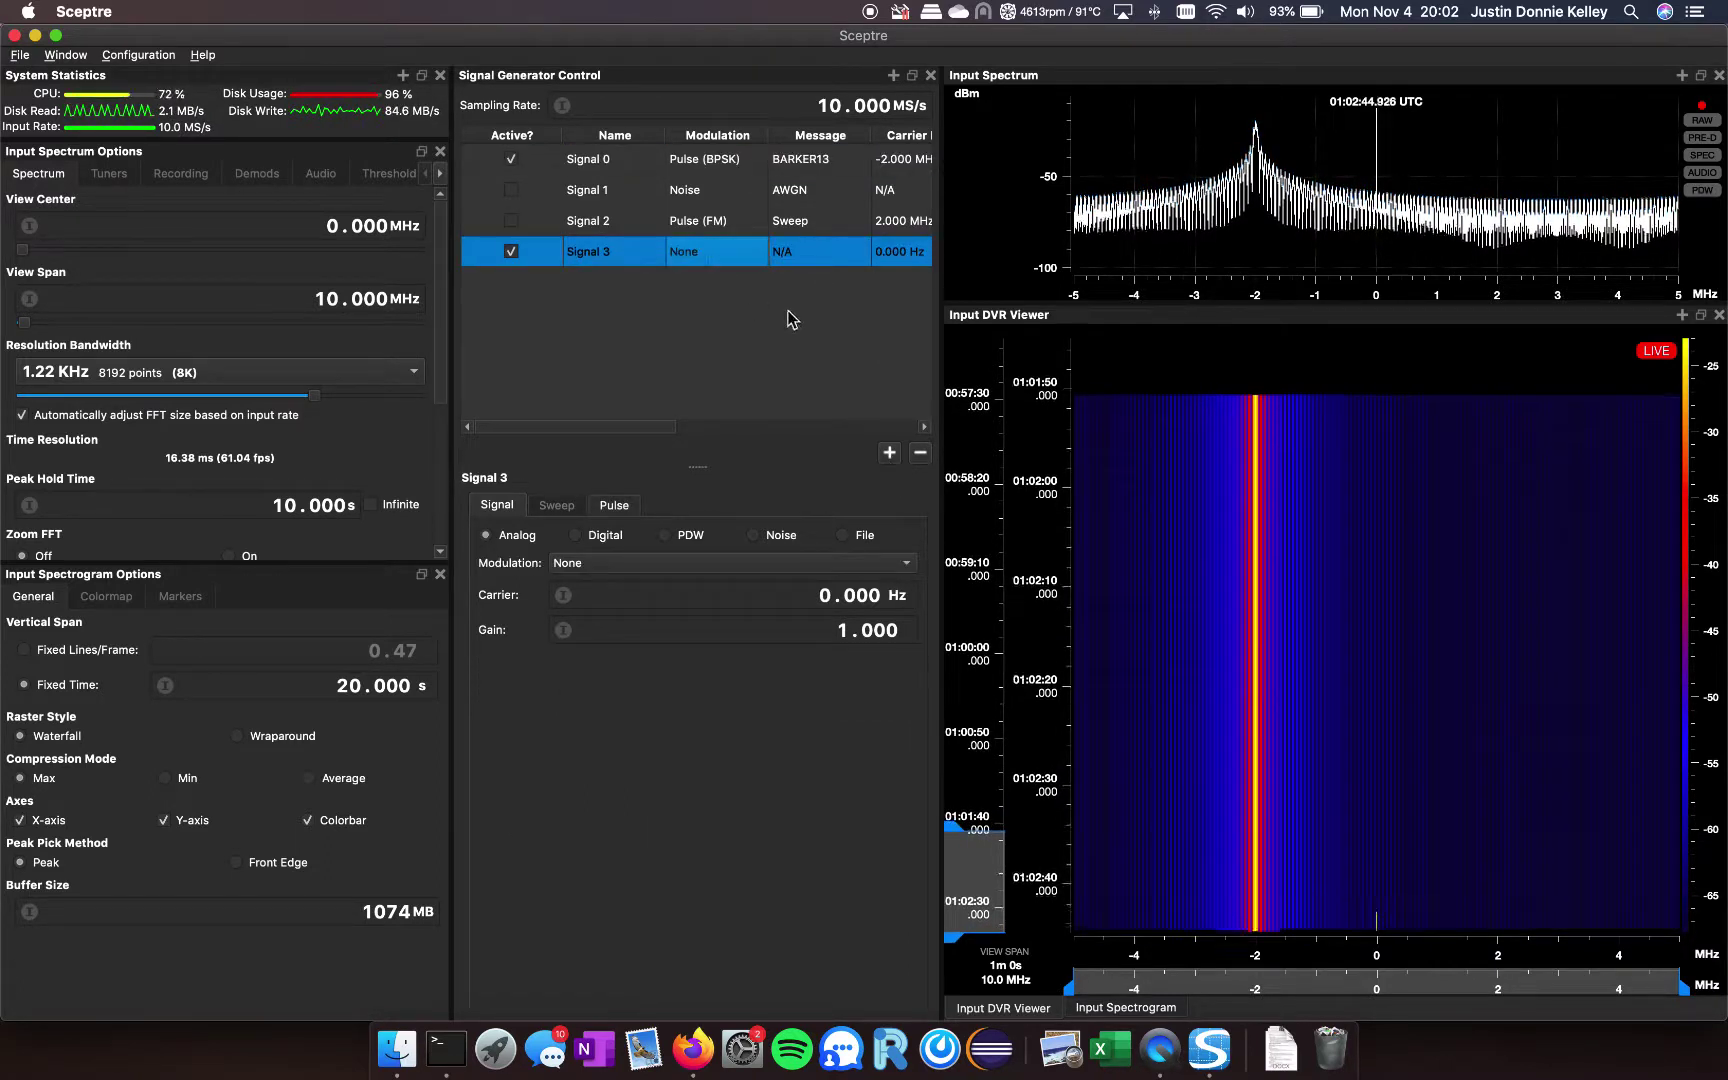
pyautogui.click(920, 452)
pyautogui.click(640, 168)
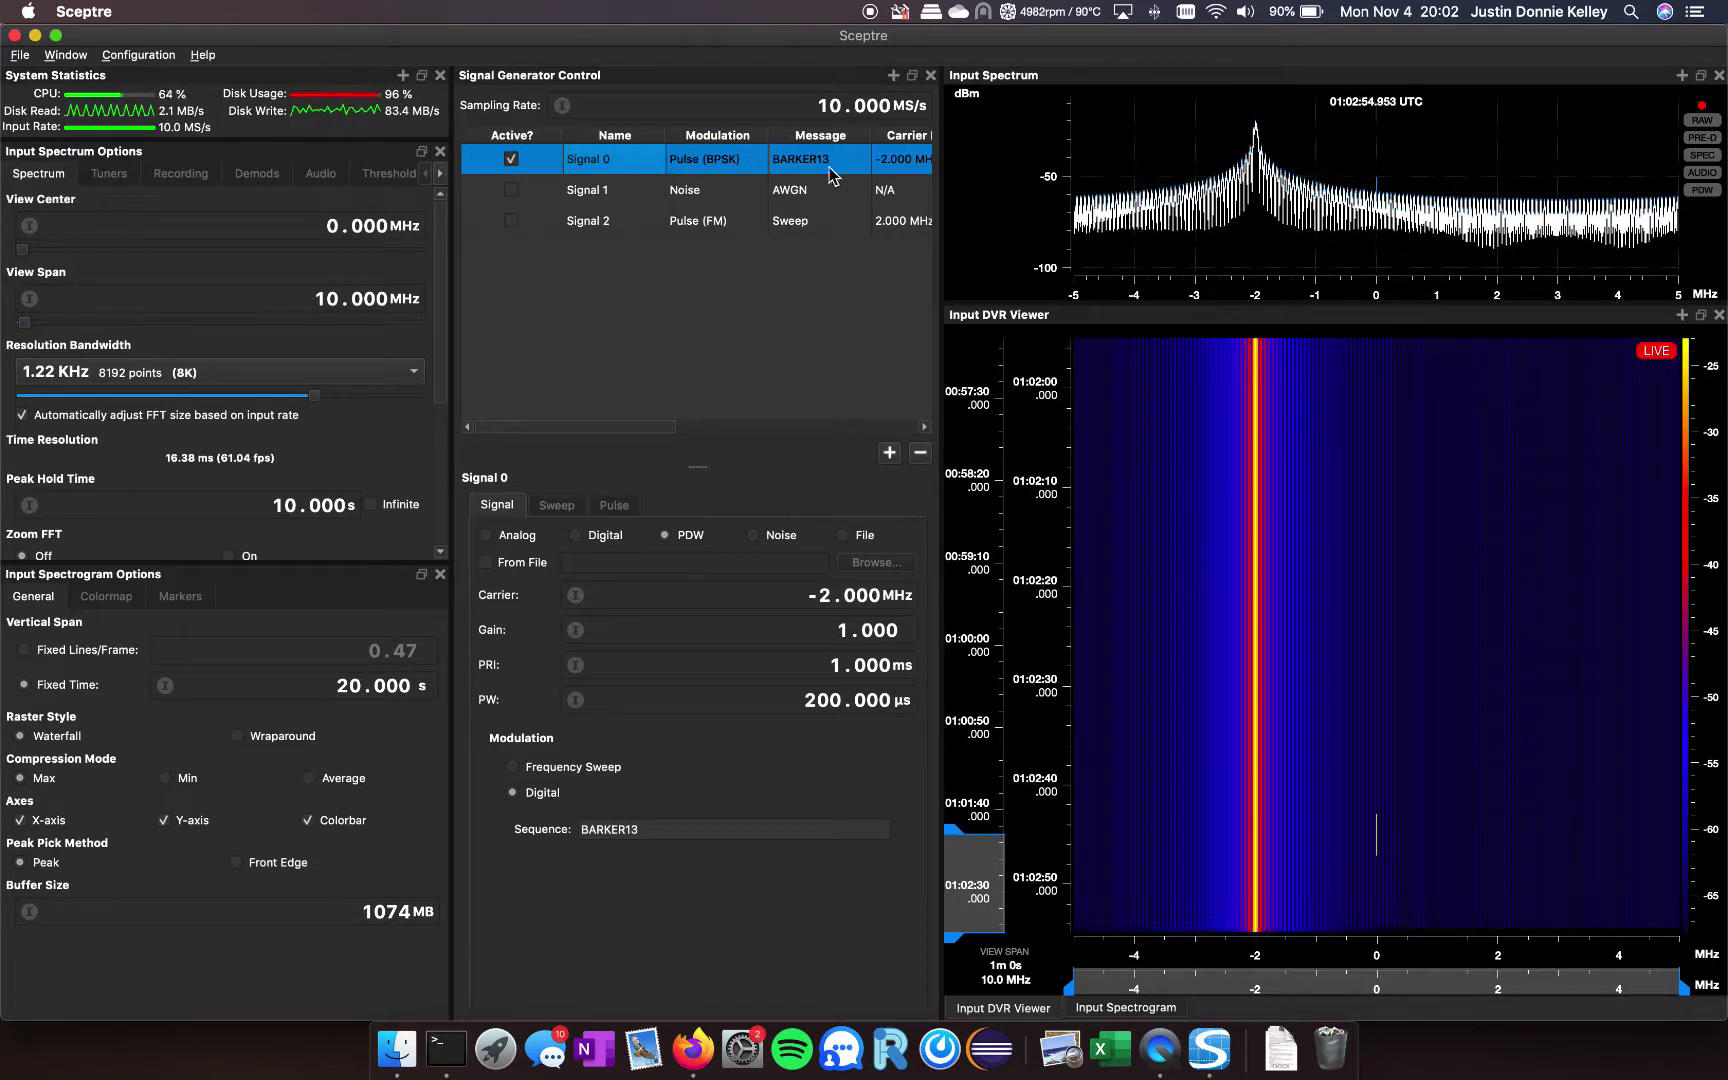
# Activate the Signal 1 noise source and the Signal 2 frequency-sweep pulse in the signal generator.
pyautogui.moveTo(653, 433); pyautogui.dragTo(706, 438)
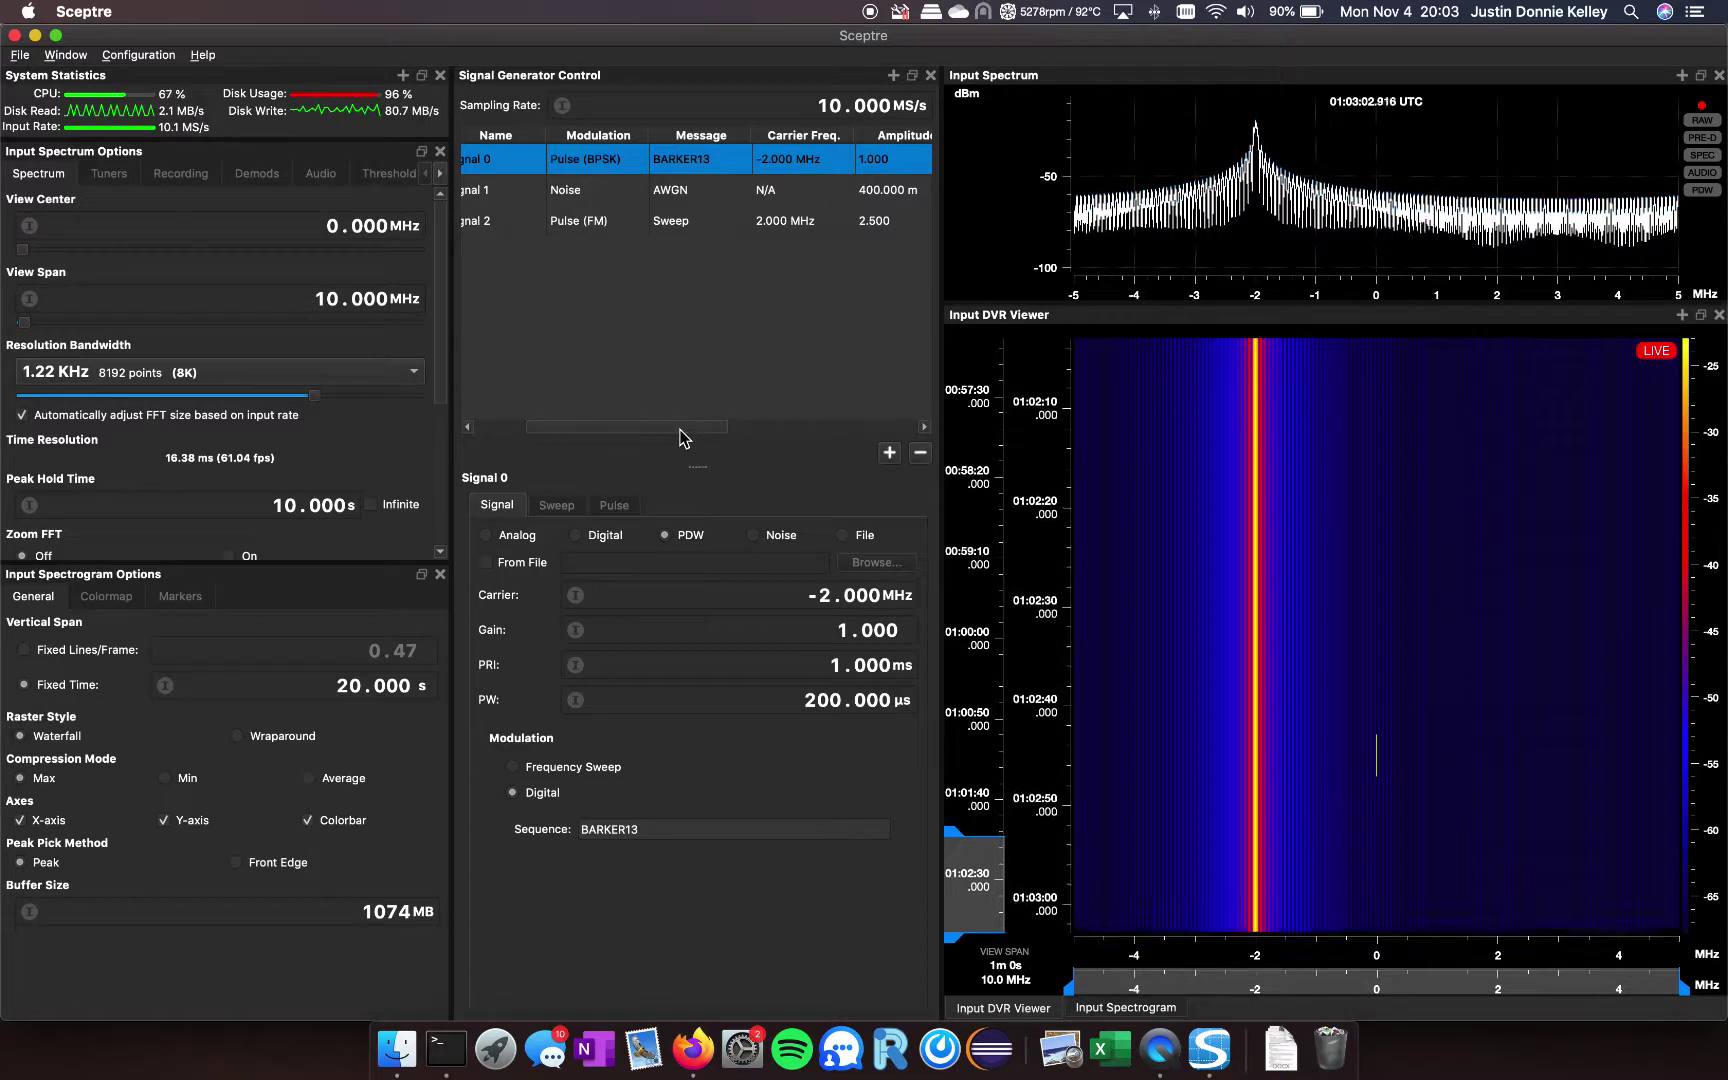
pyautogui.moveTo(686, 430); pyautogui.dragTo(450, 405)
pyautogui.click(600, 192)
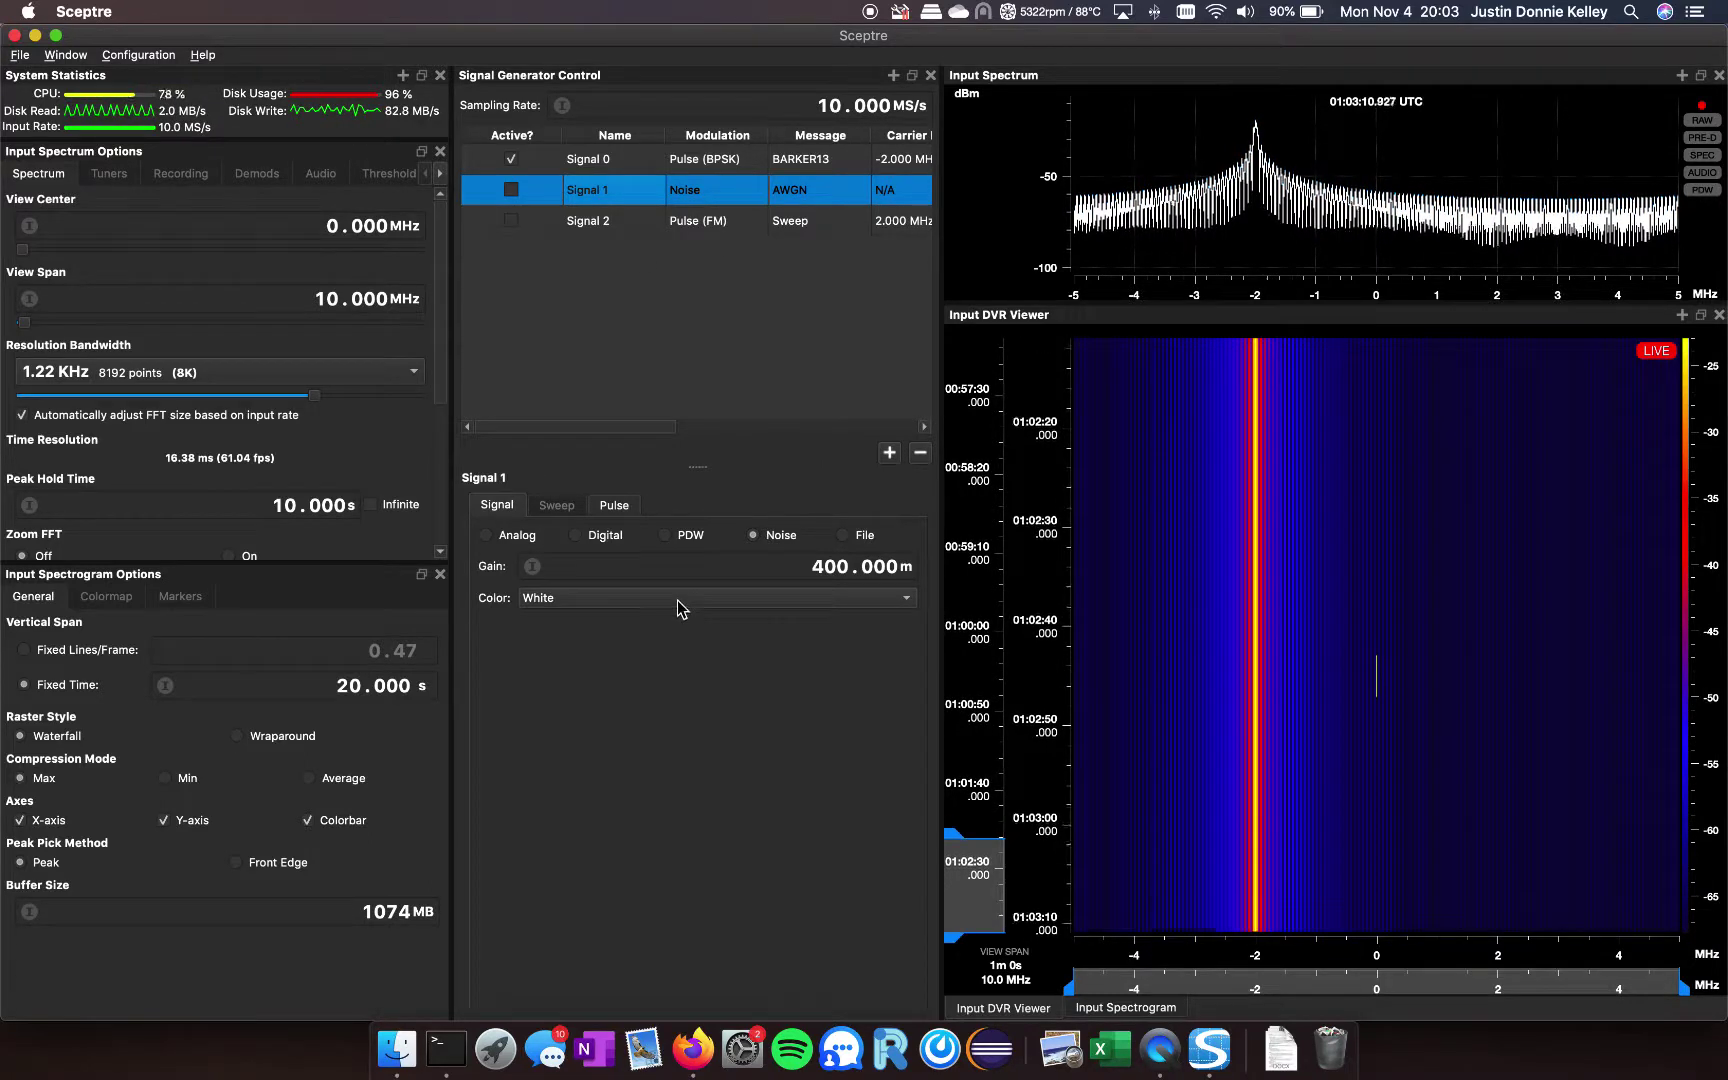
pyautogui.click(511, 190)
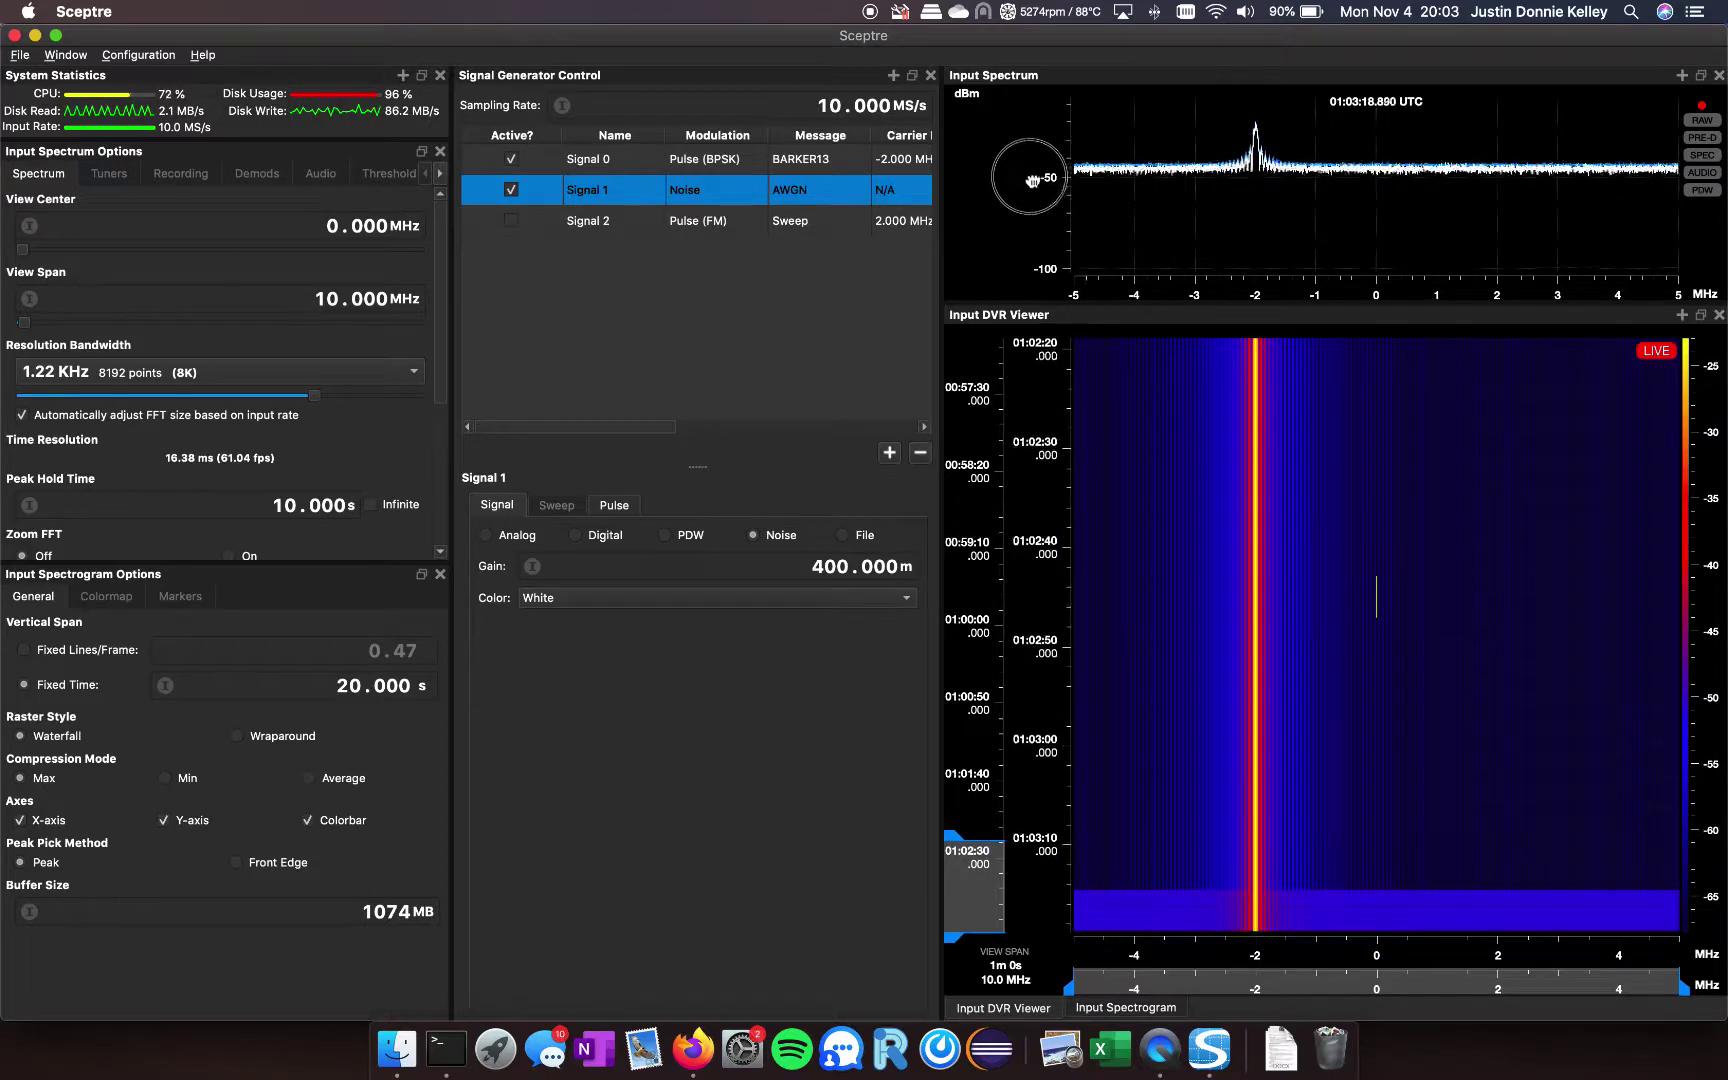
pyautogui.scroll(3, 1040, 207)
pyautogui.scroll(-1, 1042, 211)
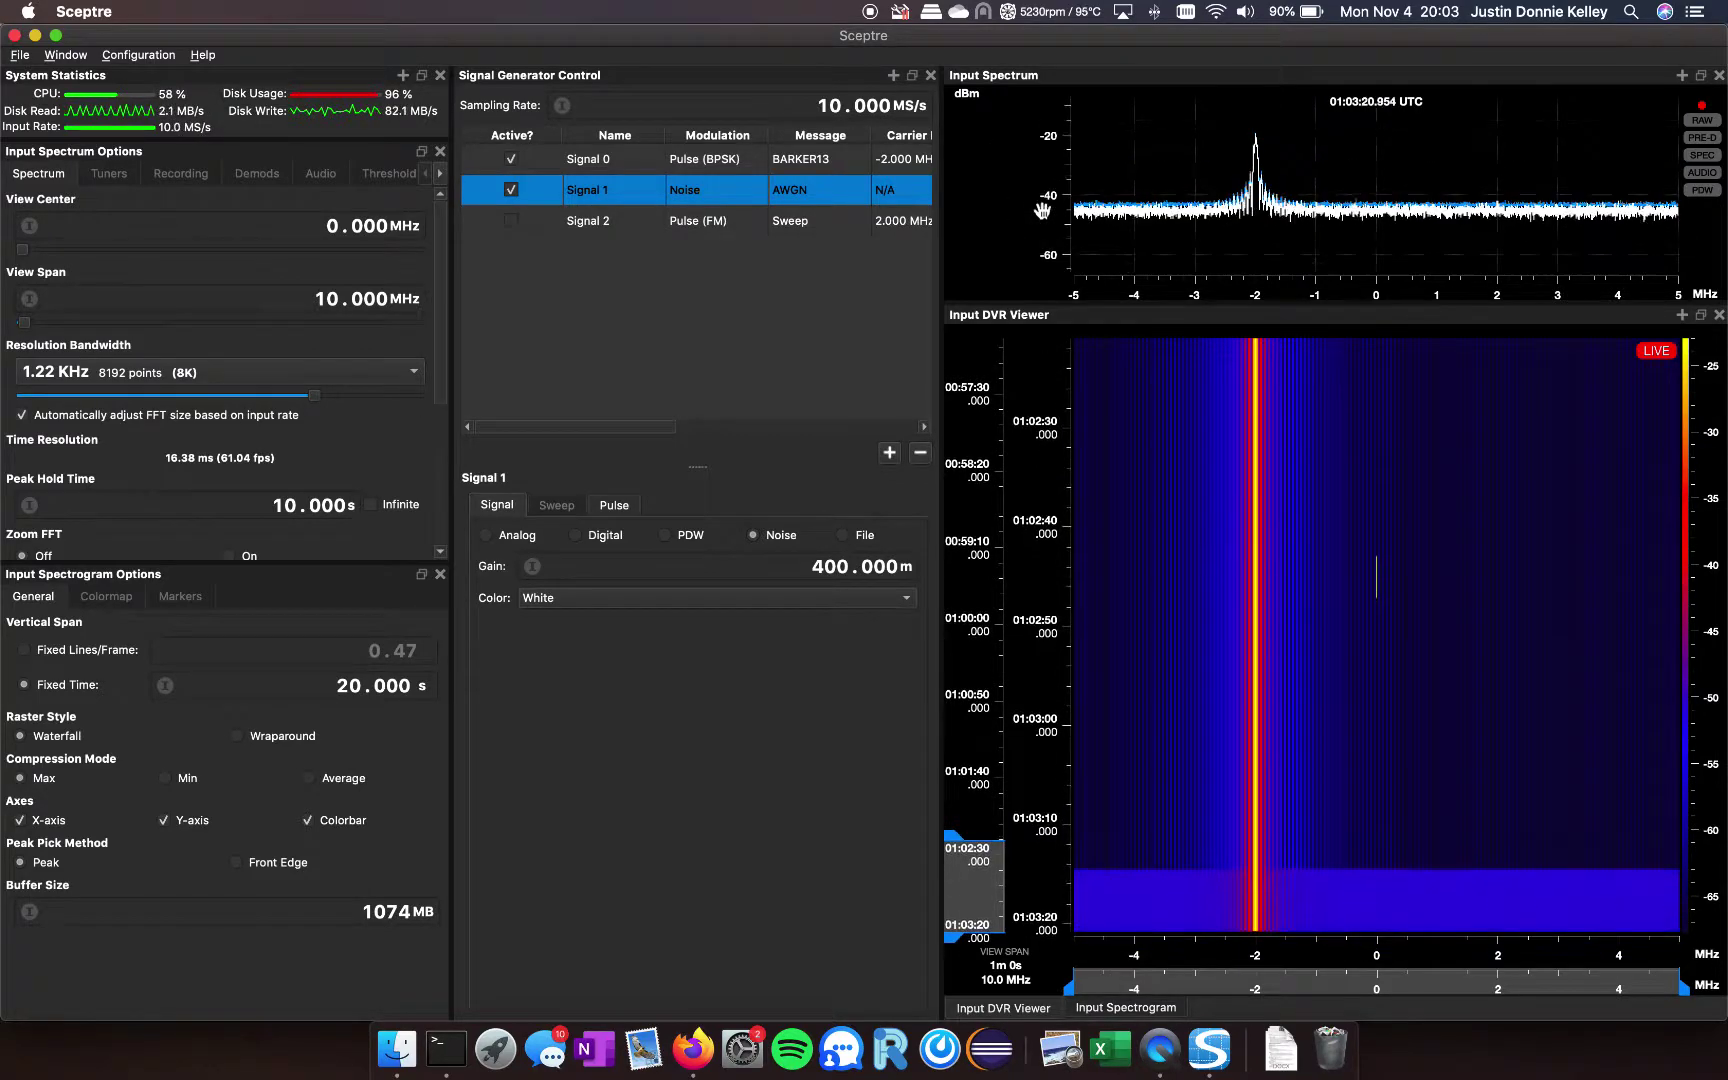
pyautogui.click(712, 224)
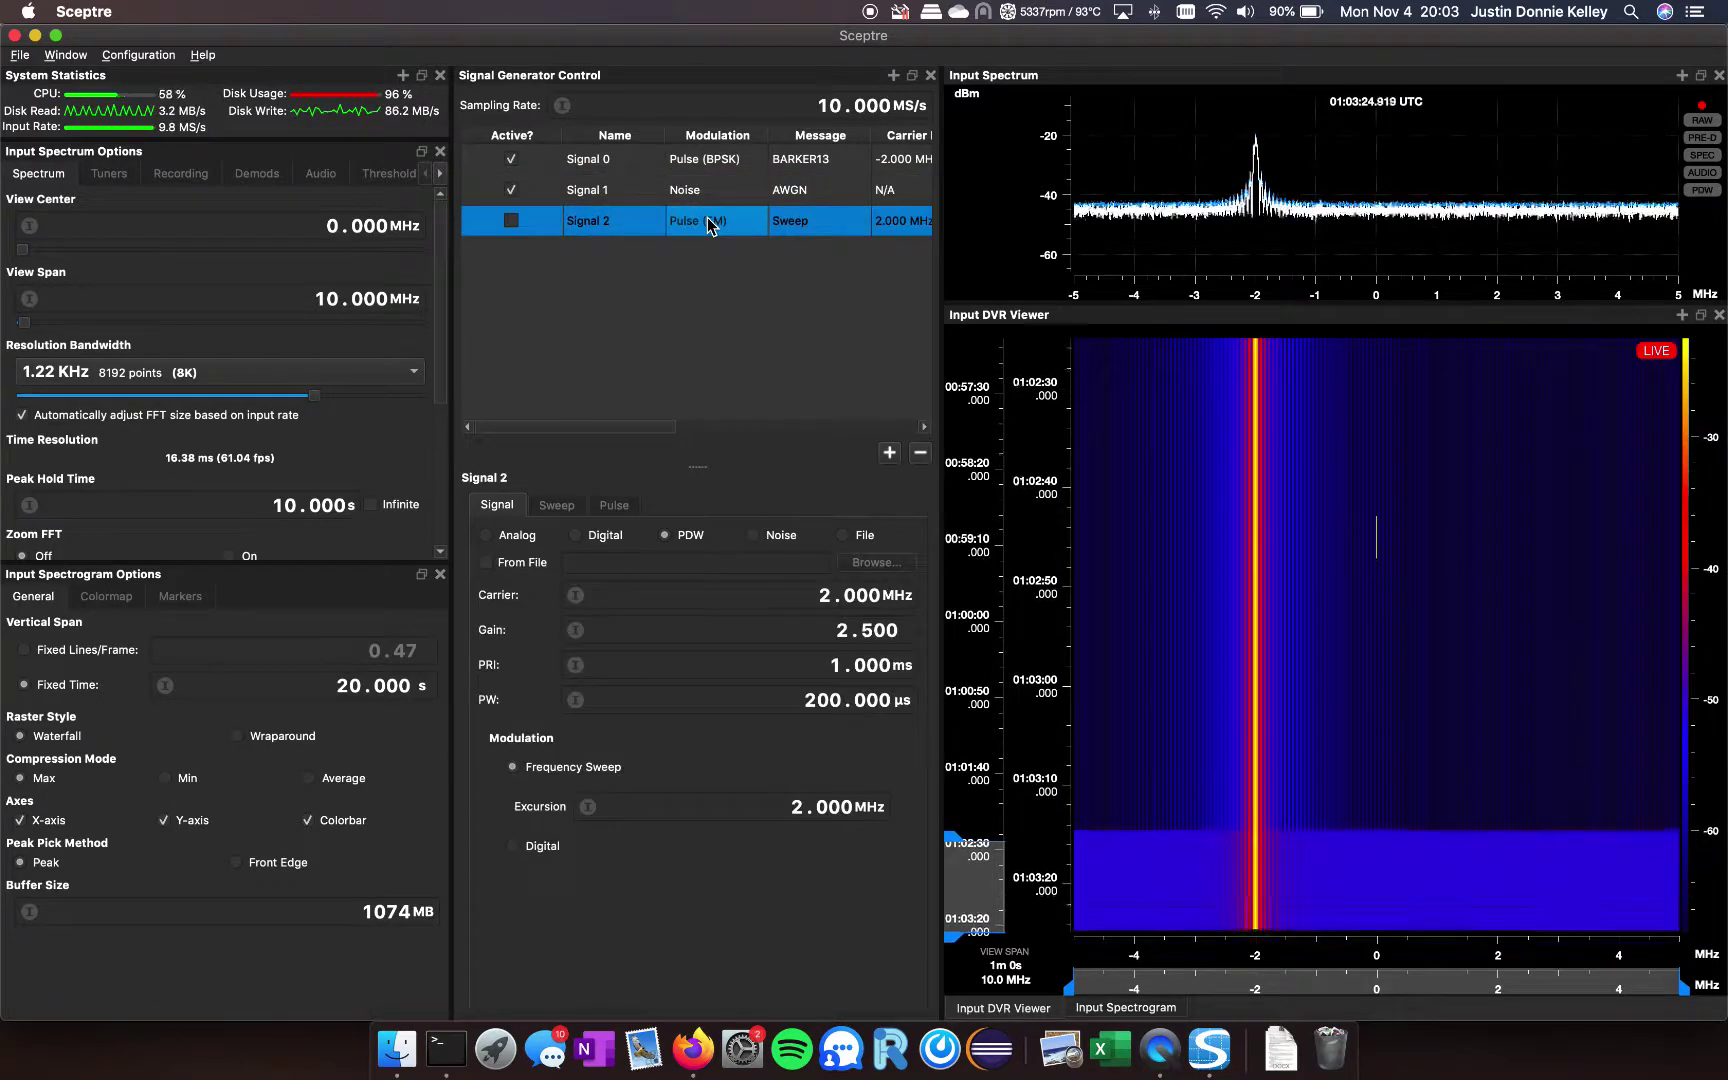
pyautogui.click(513, 223)
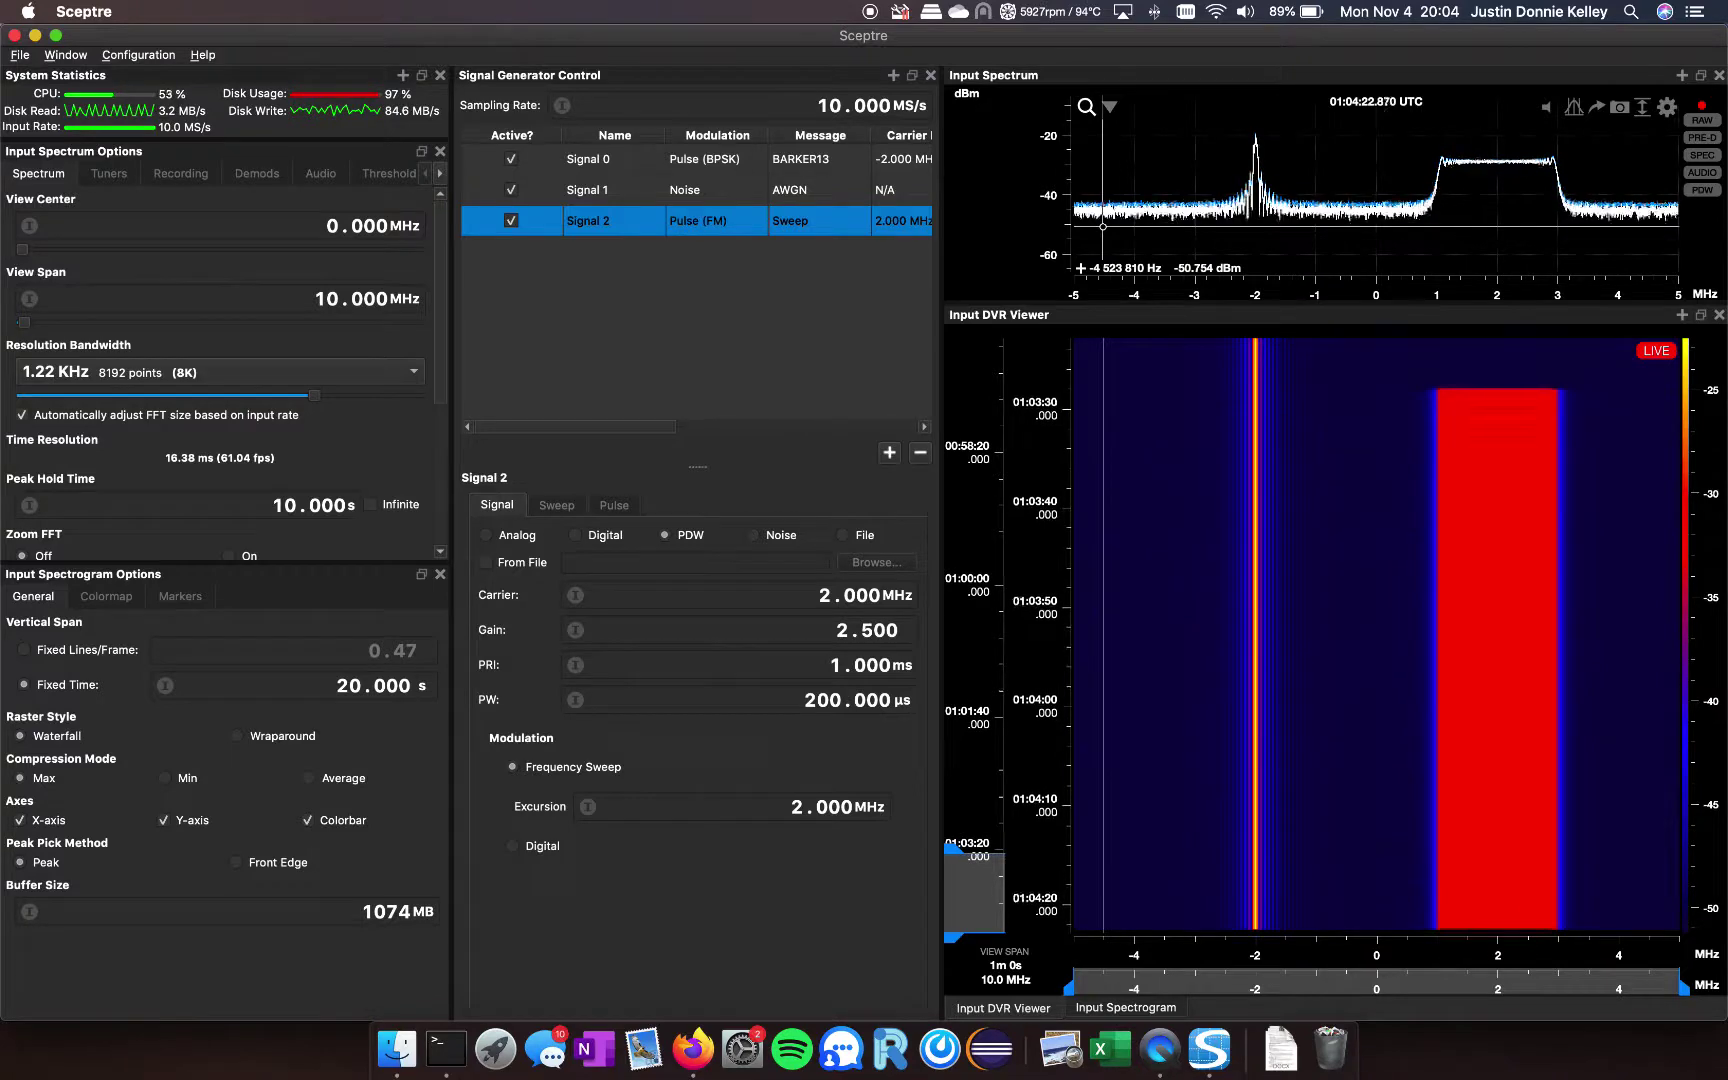
# Try sampling rates of 11 MS/s and 1000 MS/s in the signal generator and restore 10 MS/s.
pyautogui.scroll(5, 838, 122)
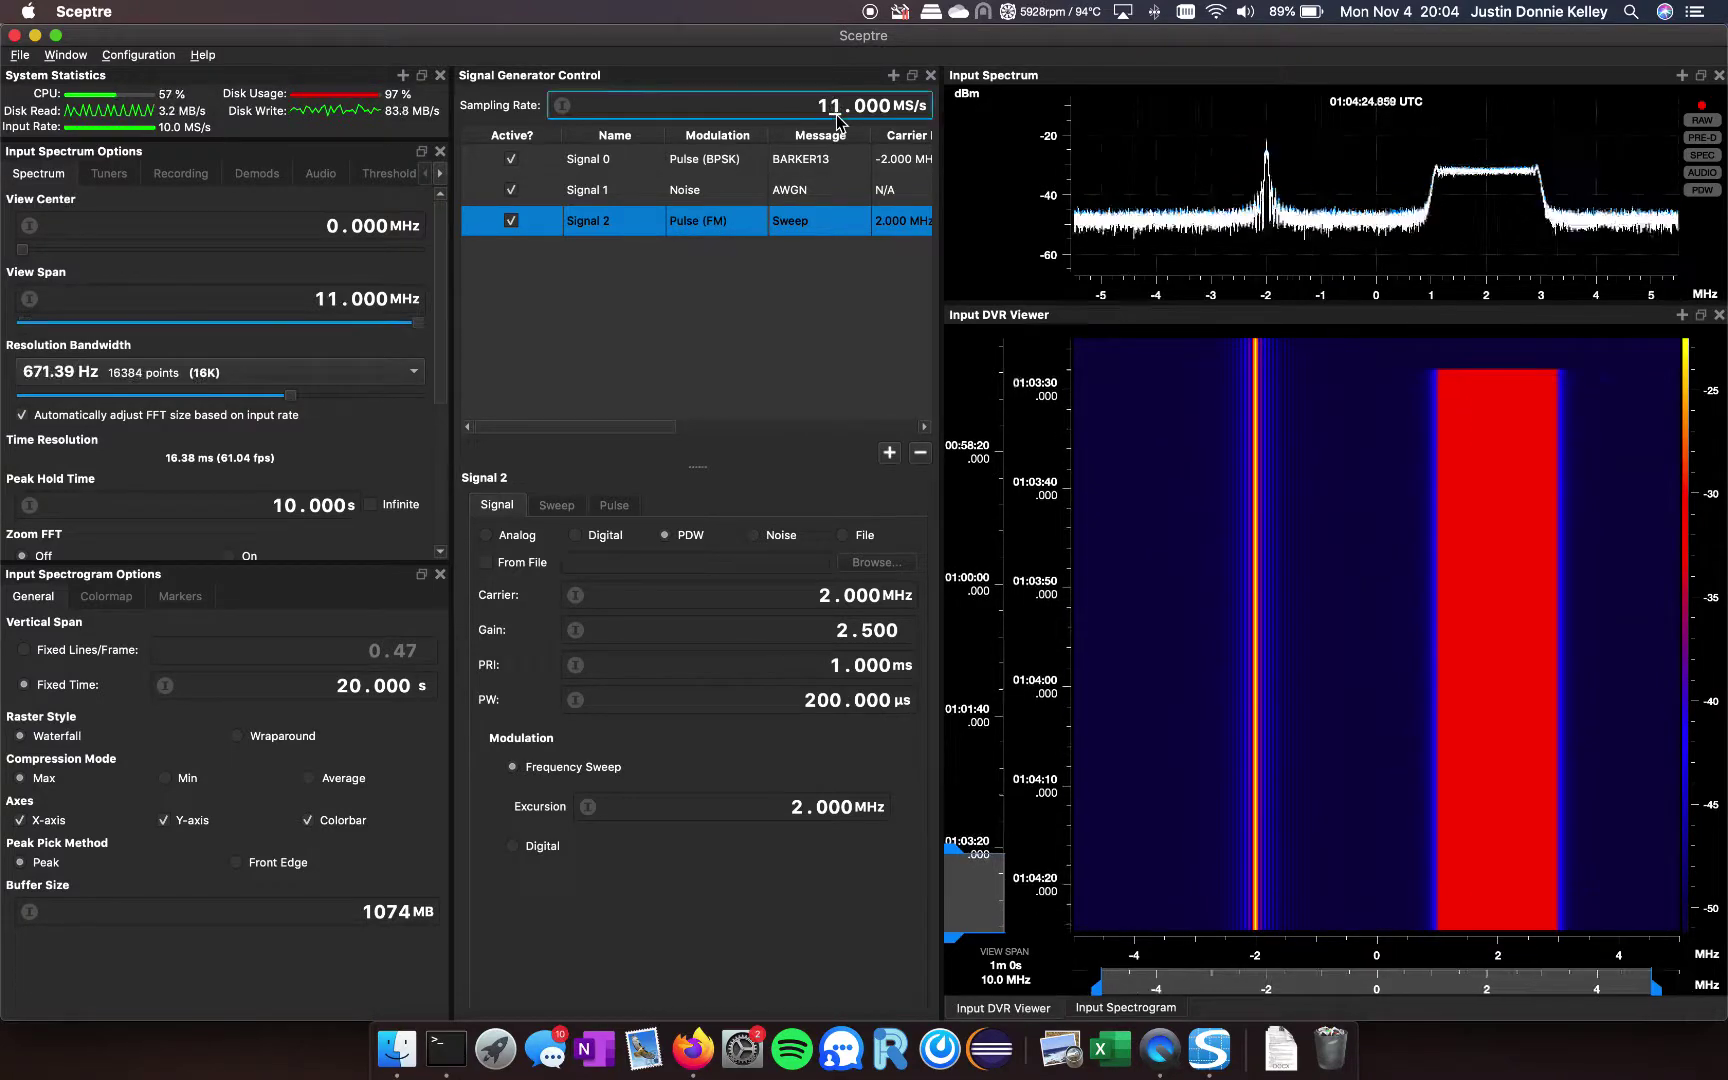
pyautogui.scroll(-4, 838, 122)
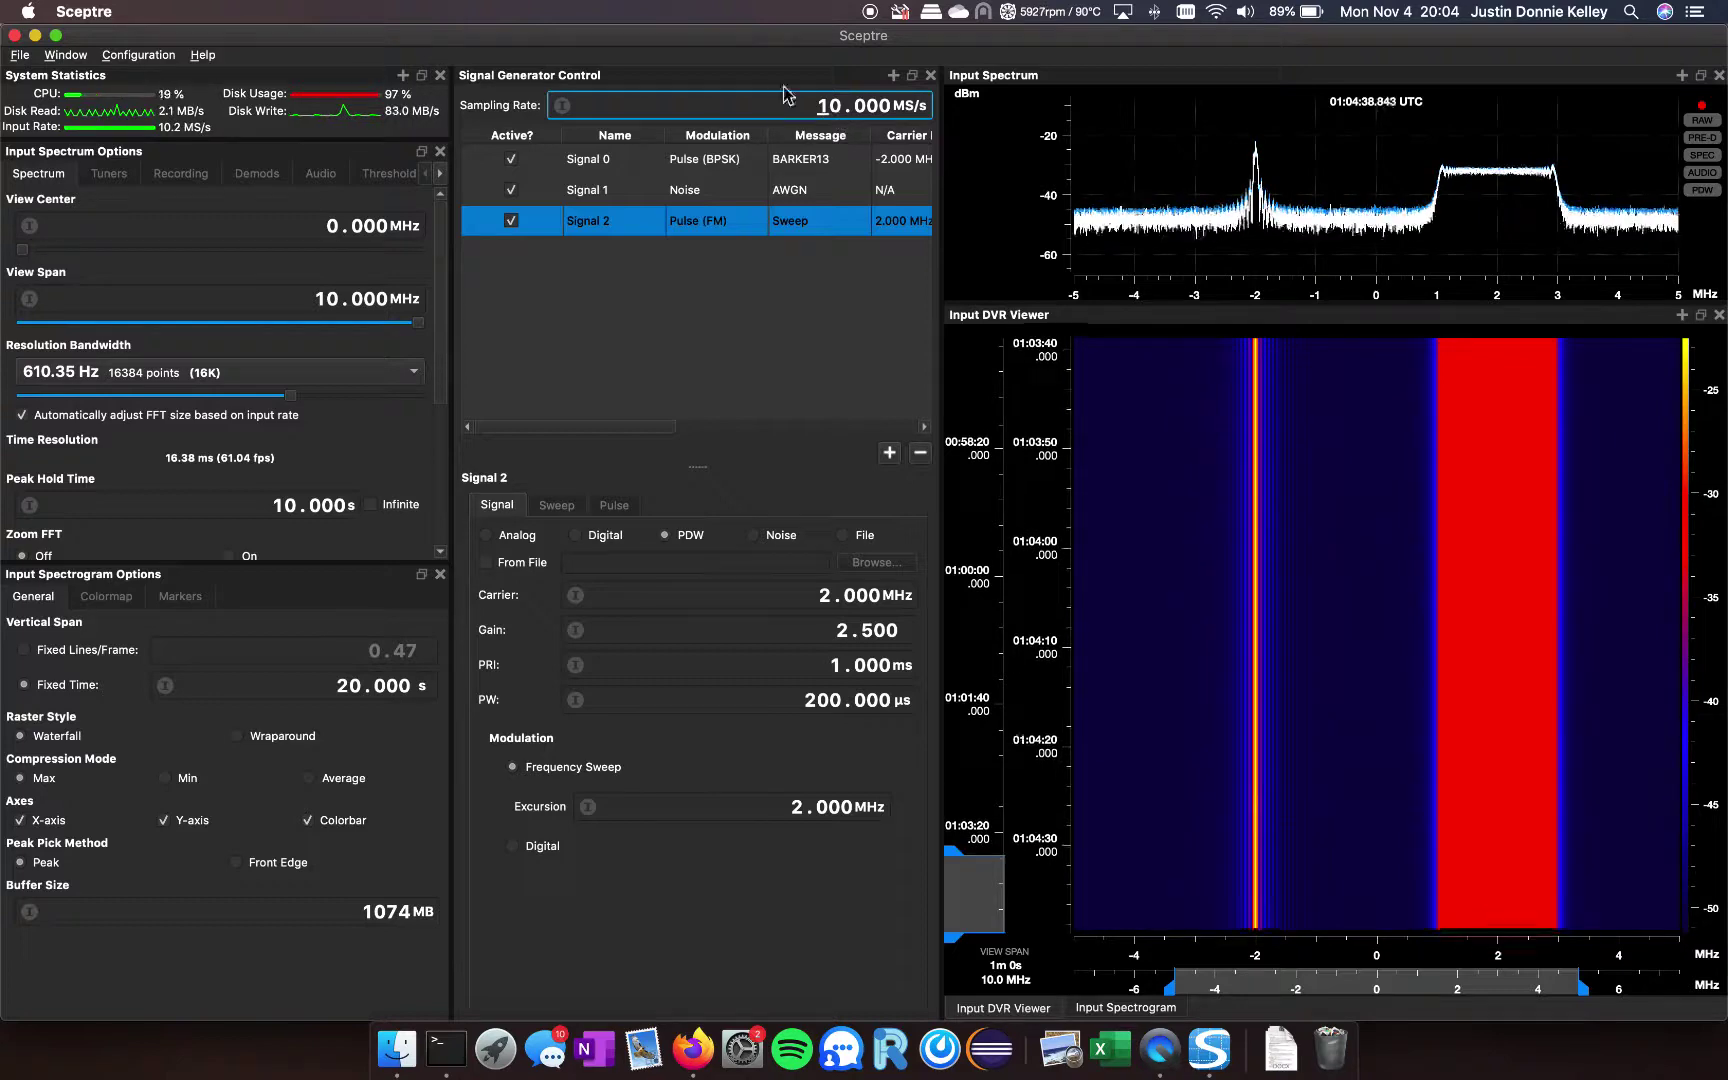
pyautogui.doubleClick(561, 108)
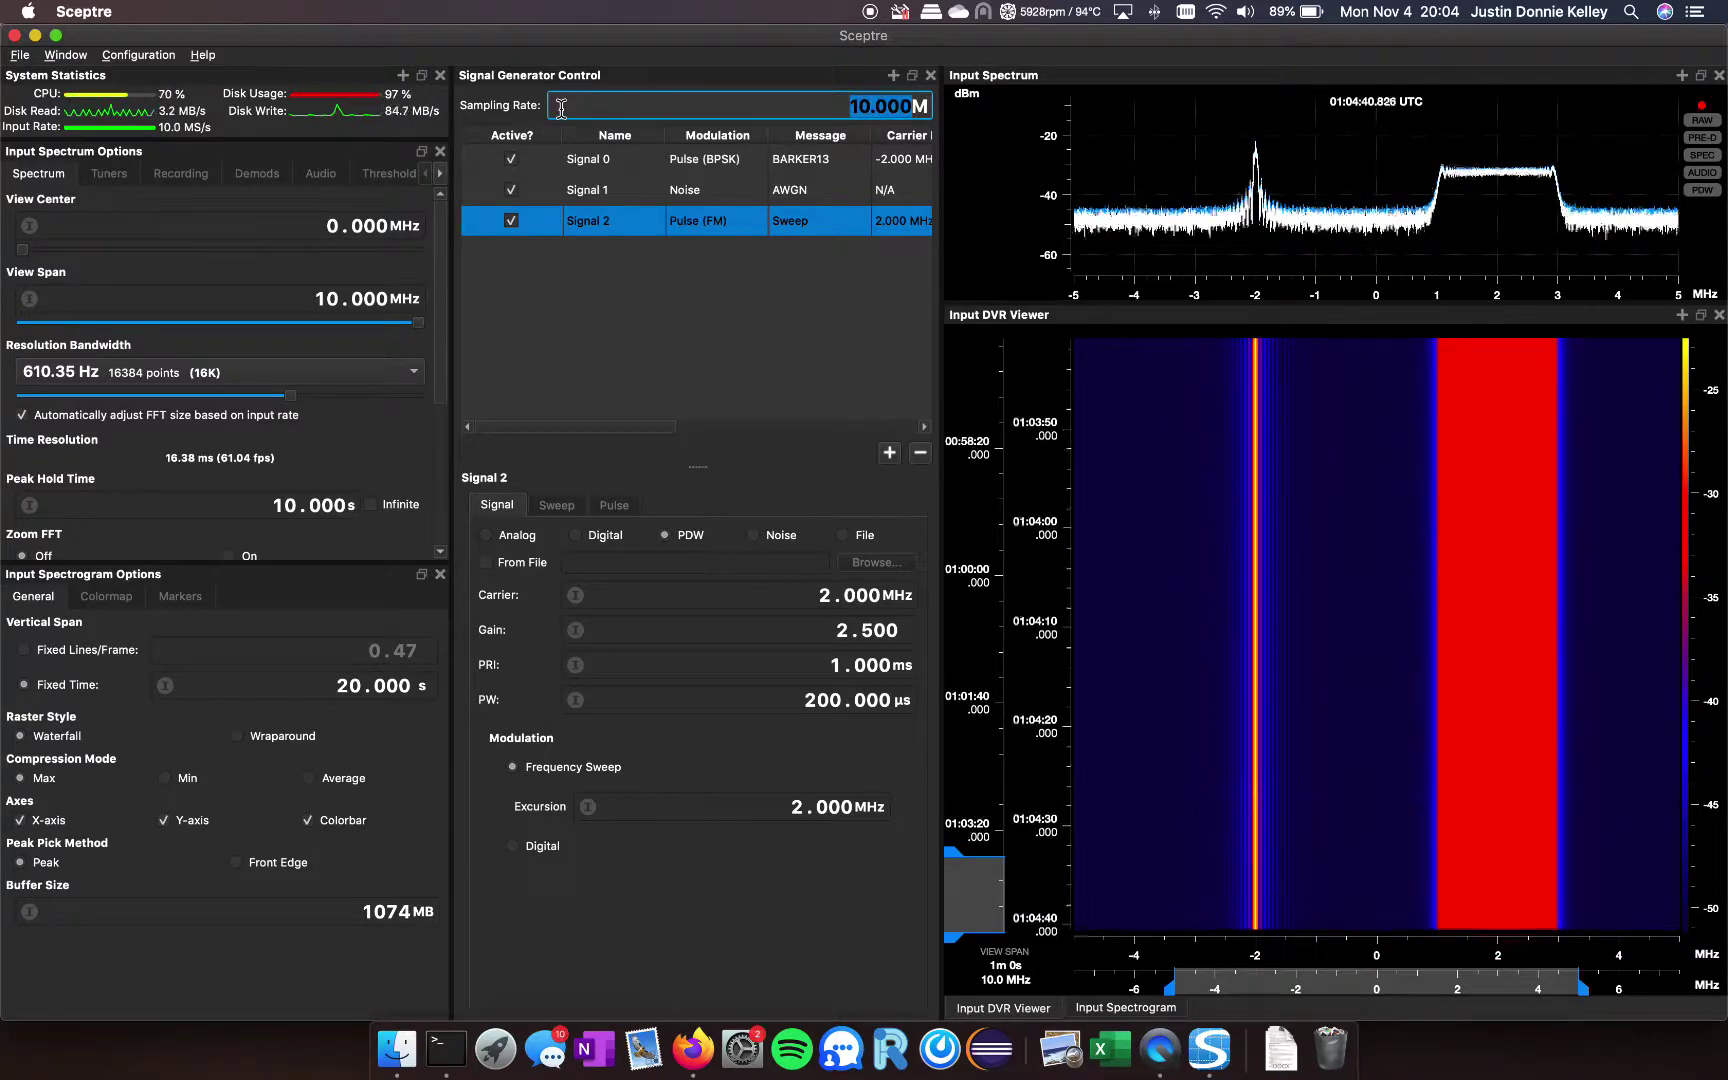
pyautogui.write('10')
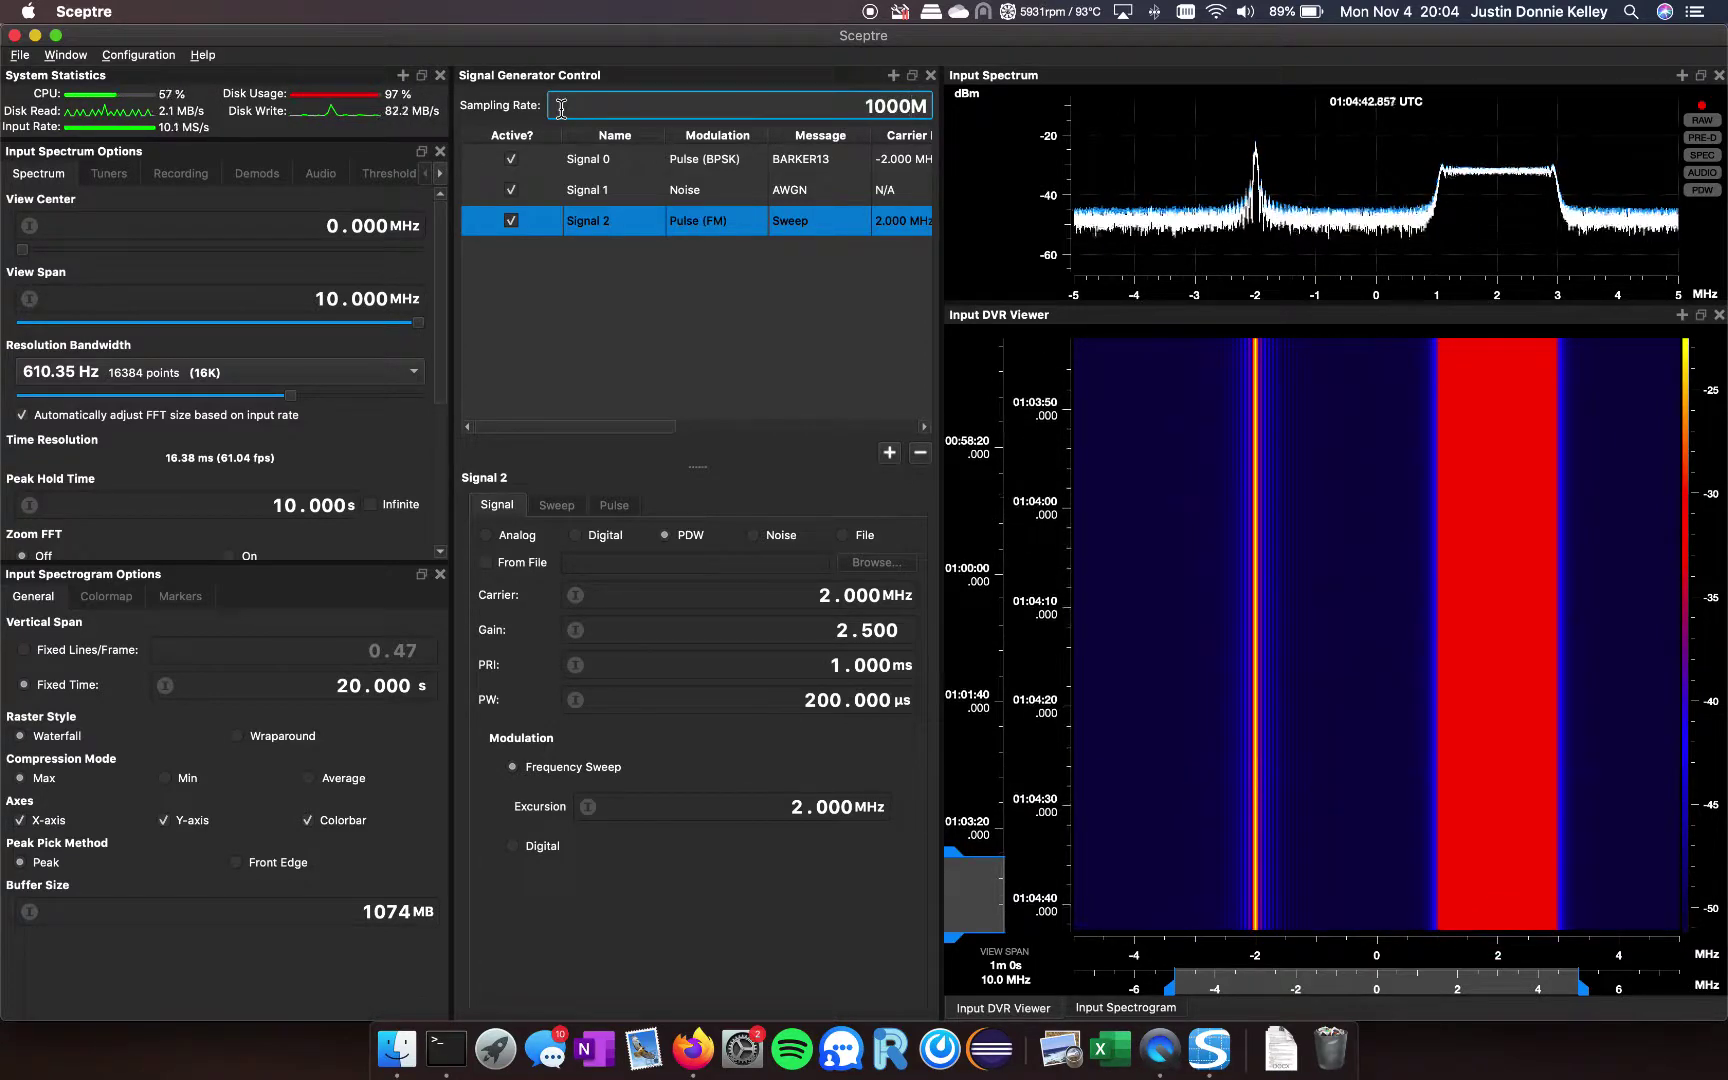
pyautogui.press('Return')
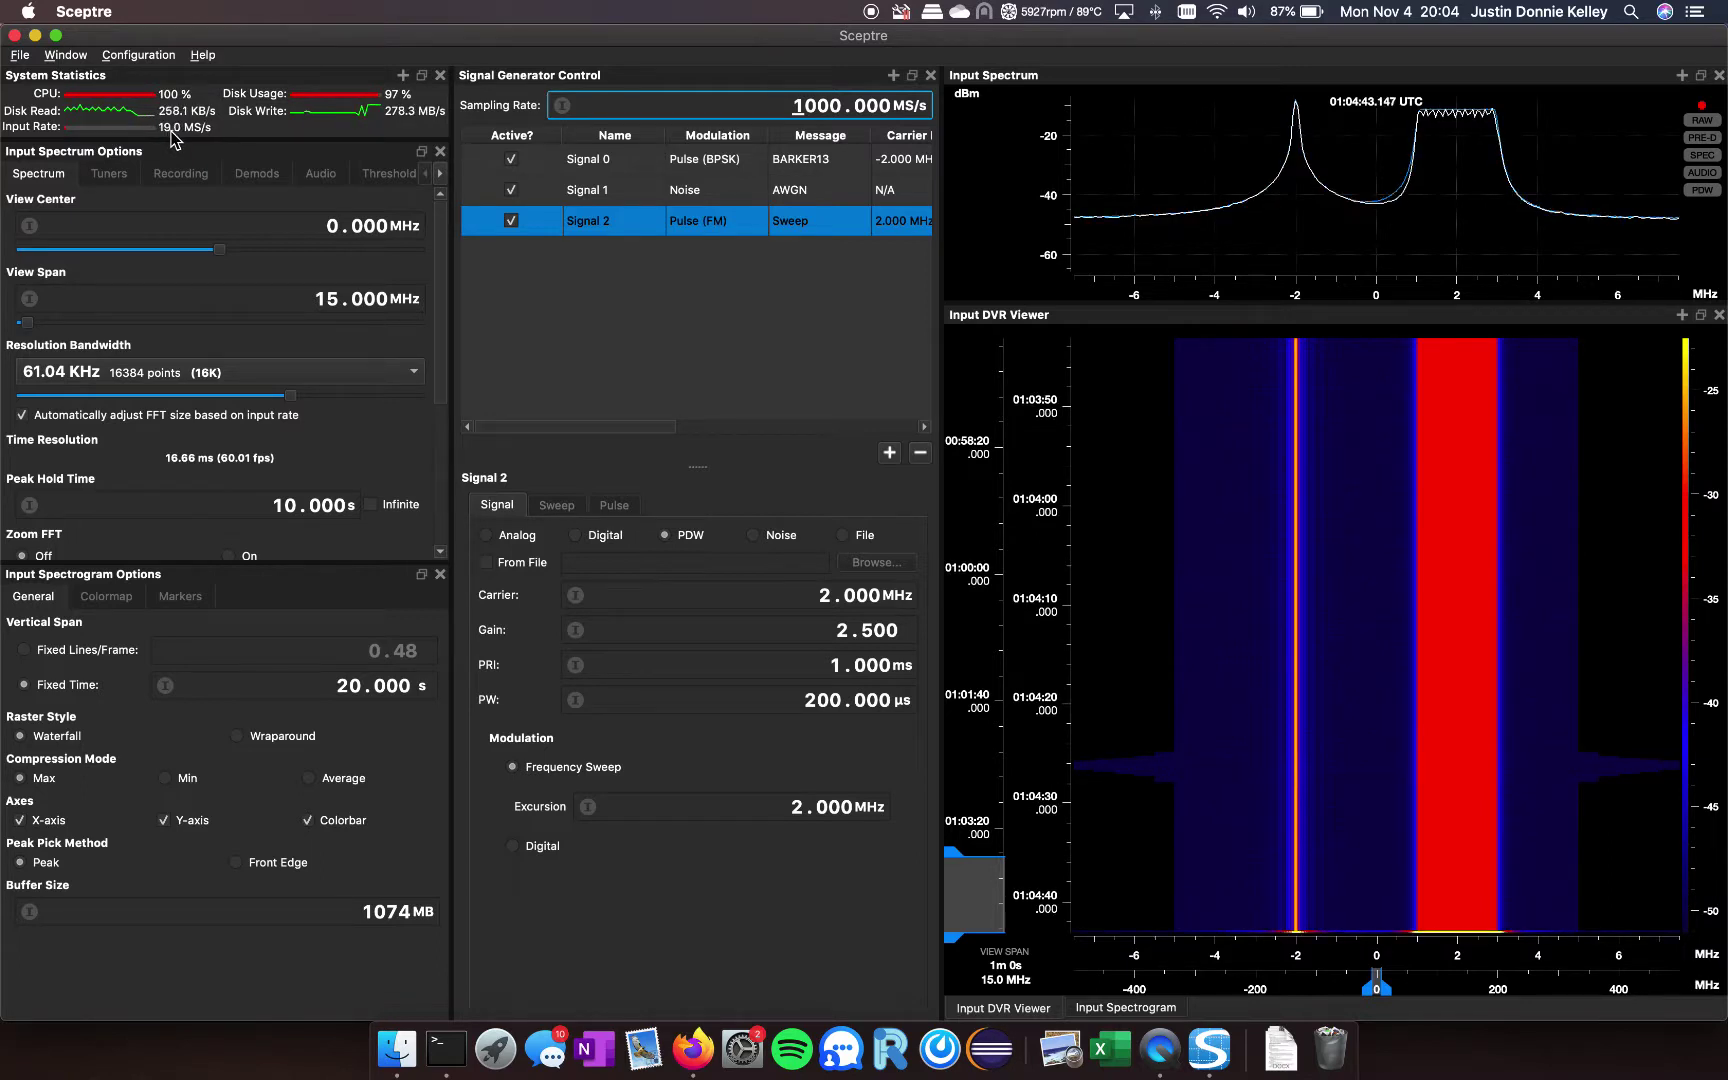
pyautogui.click(563, 107)
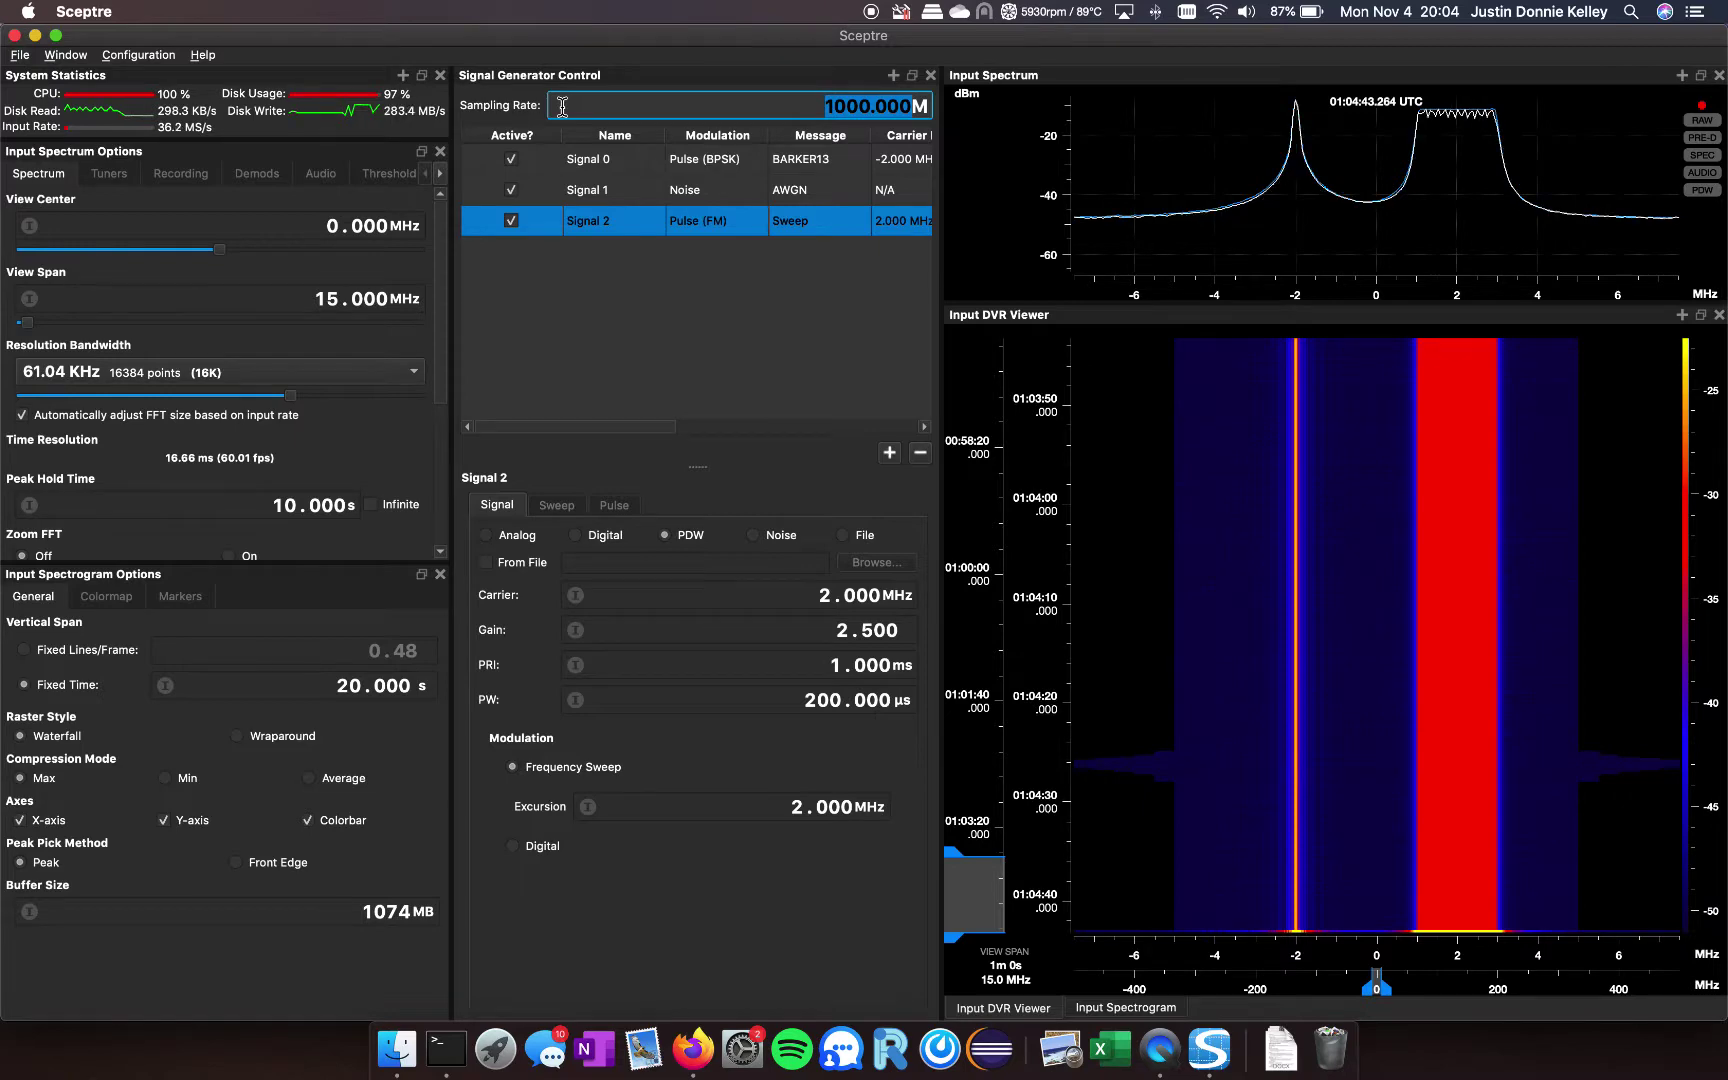
pyautogui.write('10')
pyautogui.press('Return')
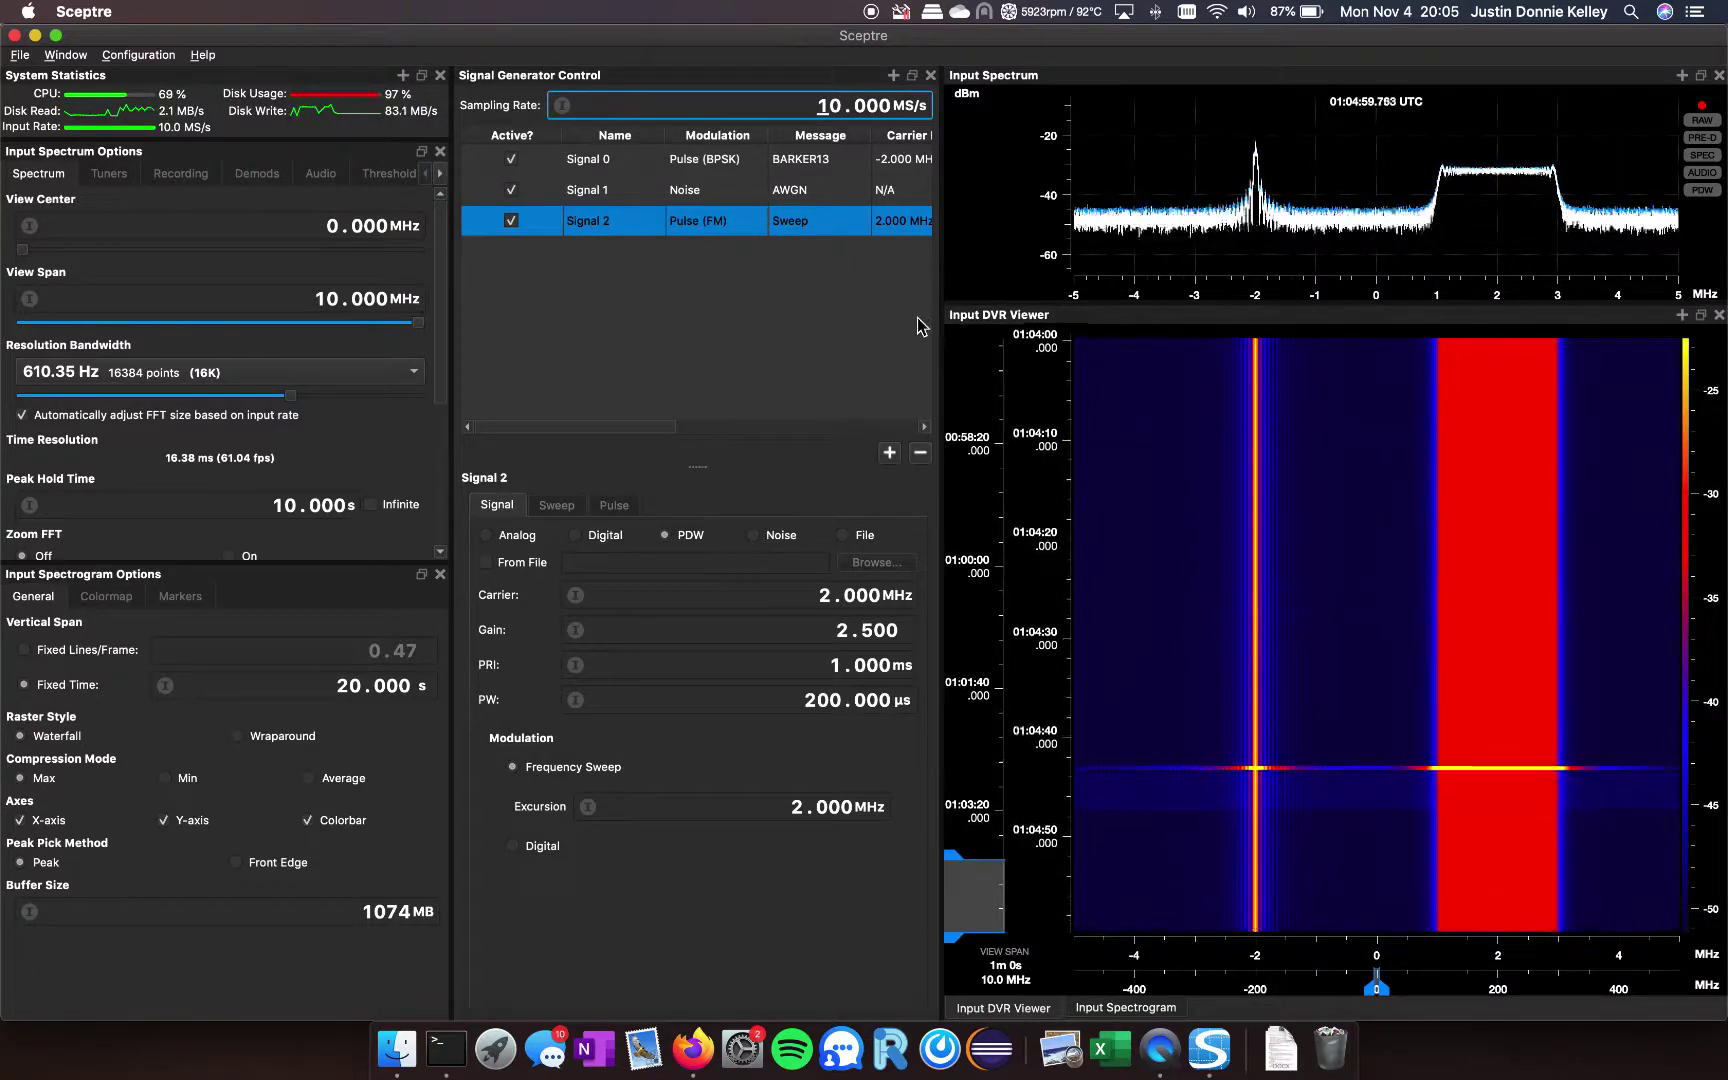
# Close the Signal Generator Control window and capture two short raw data recordings from the Input Spectrum.
pyautogui.click(930, 75)
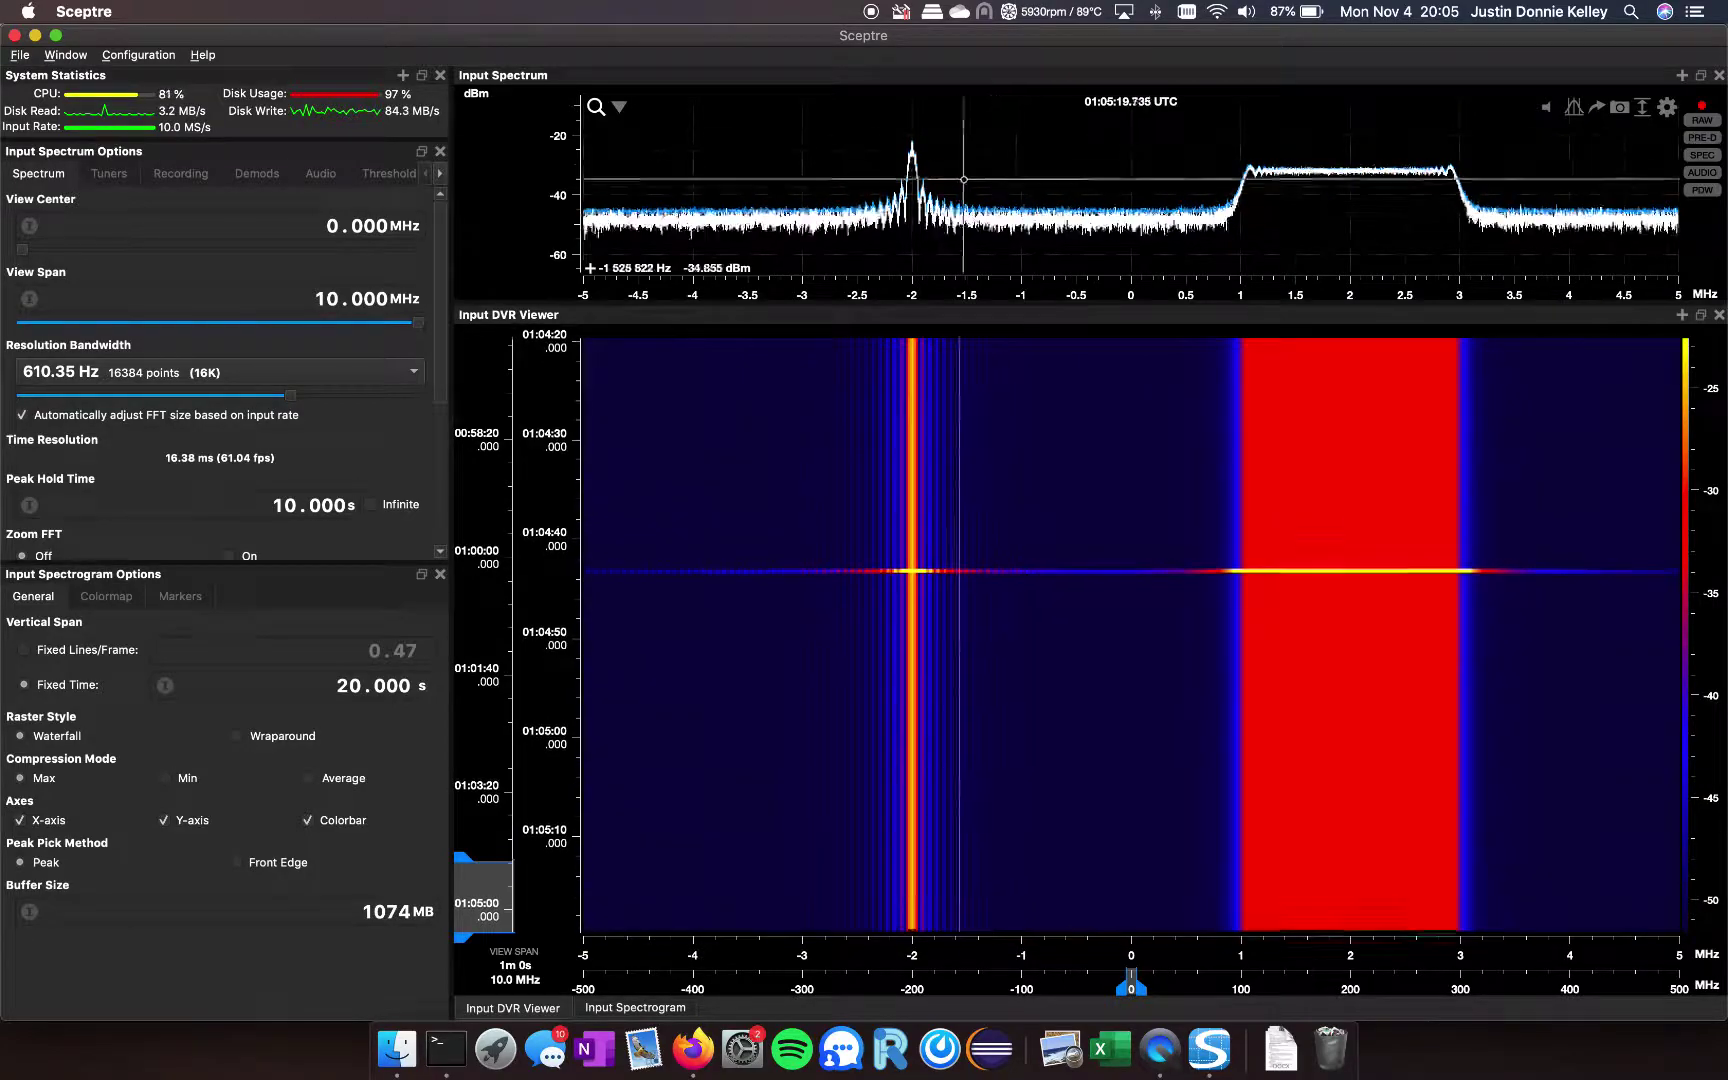
pyautogui.click(535, 76)
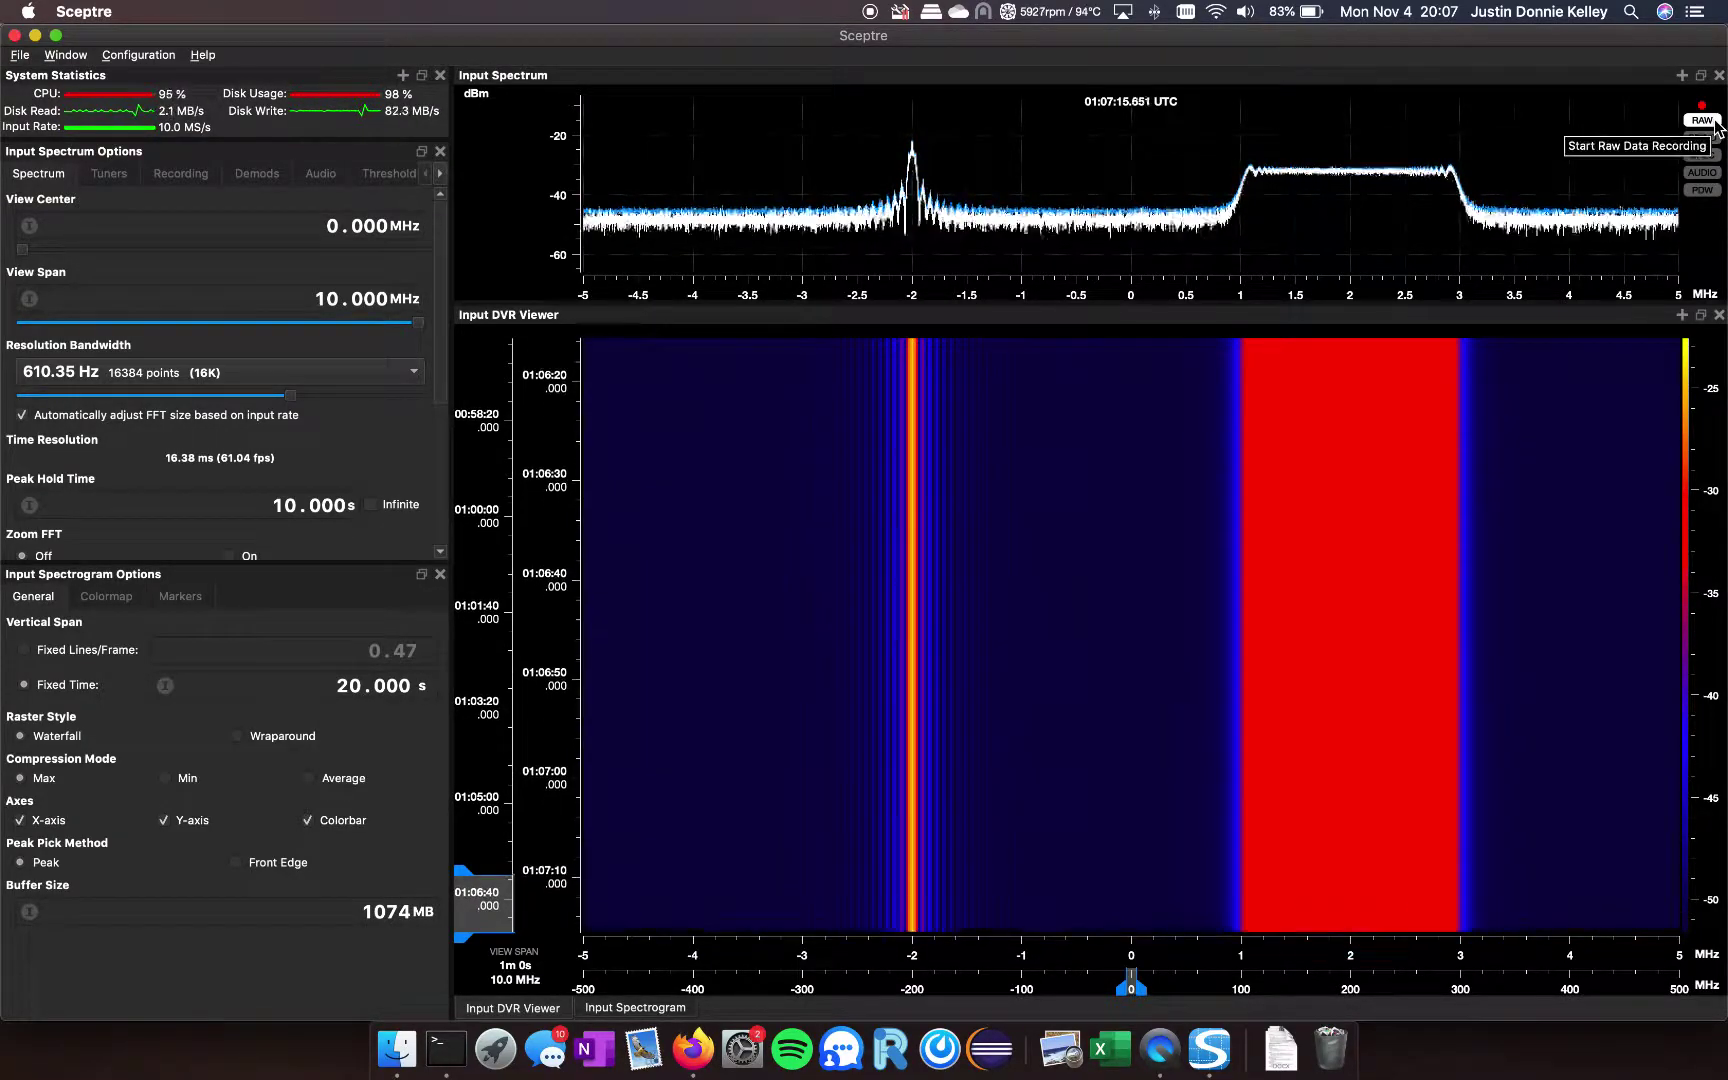
pyautogui.click(1712, 121)
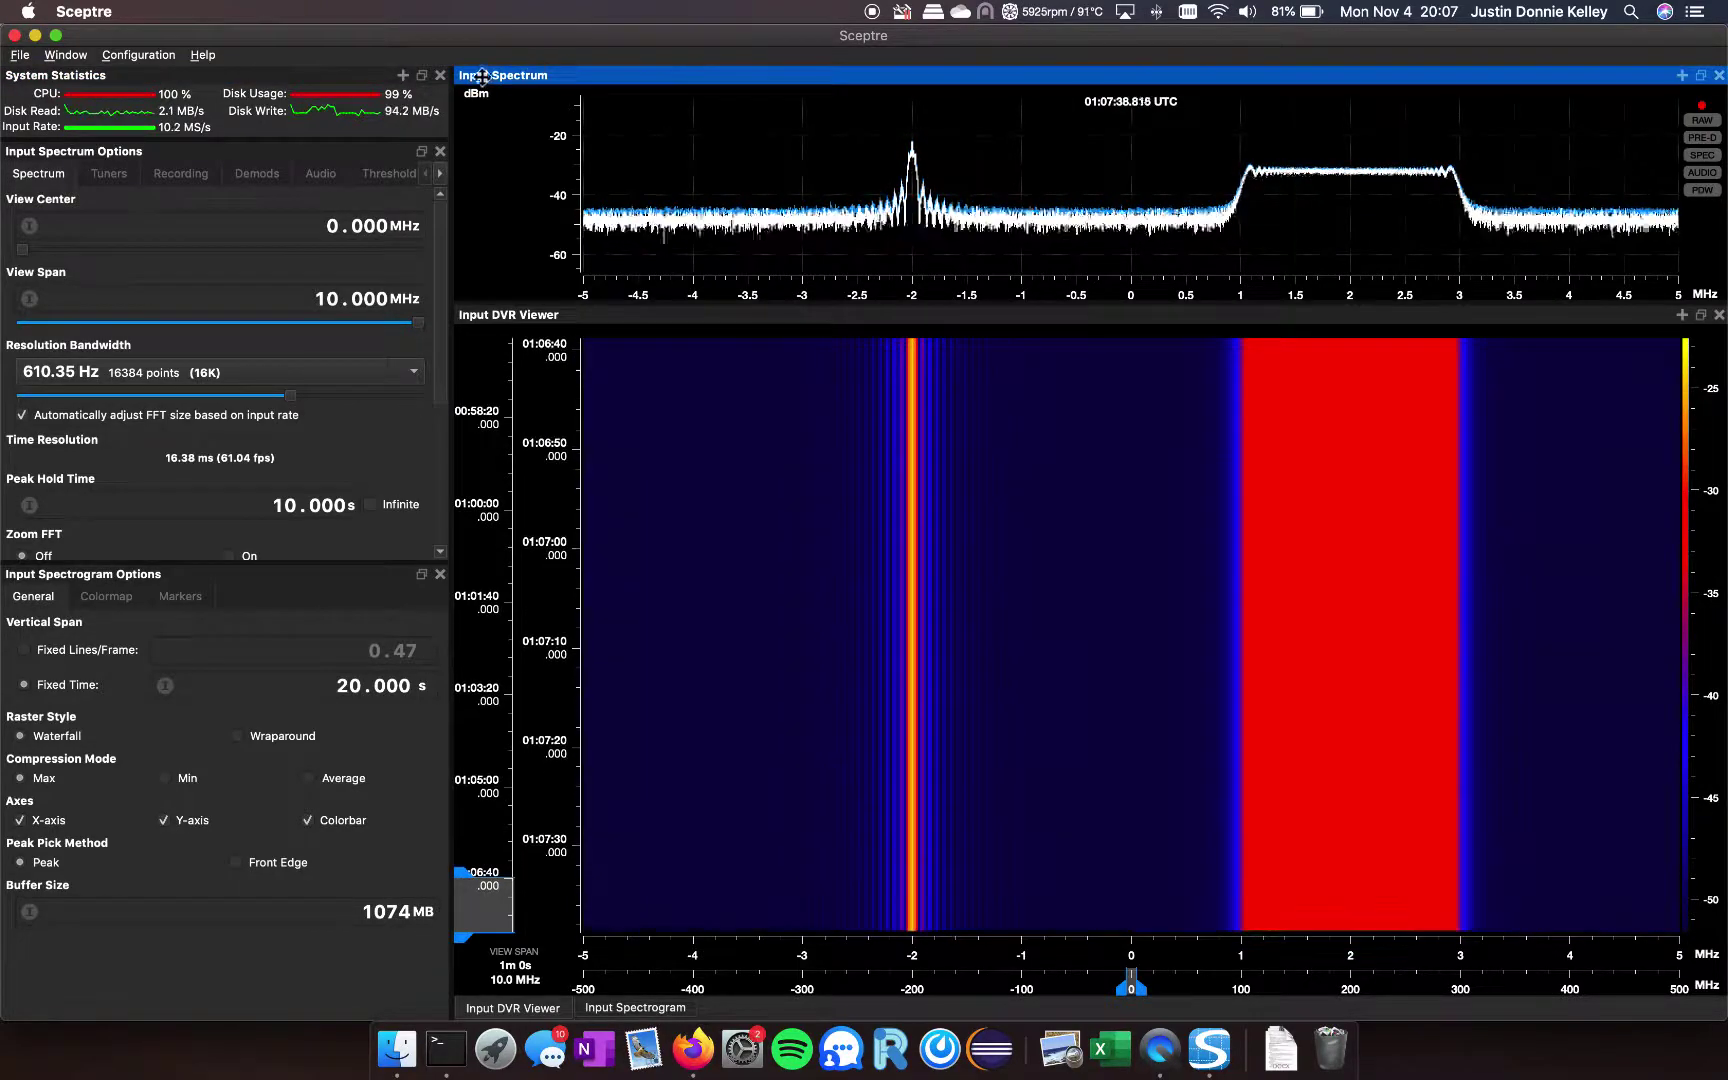
pyautogui.click(1714, 124)
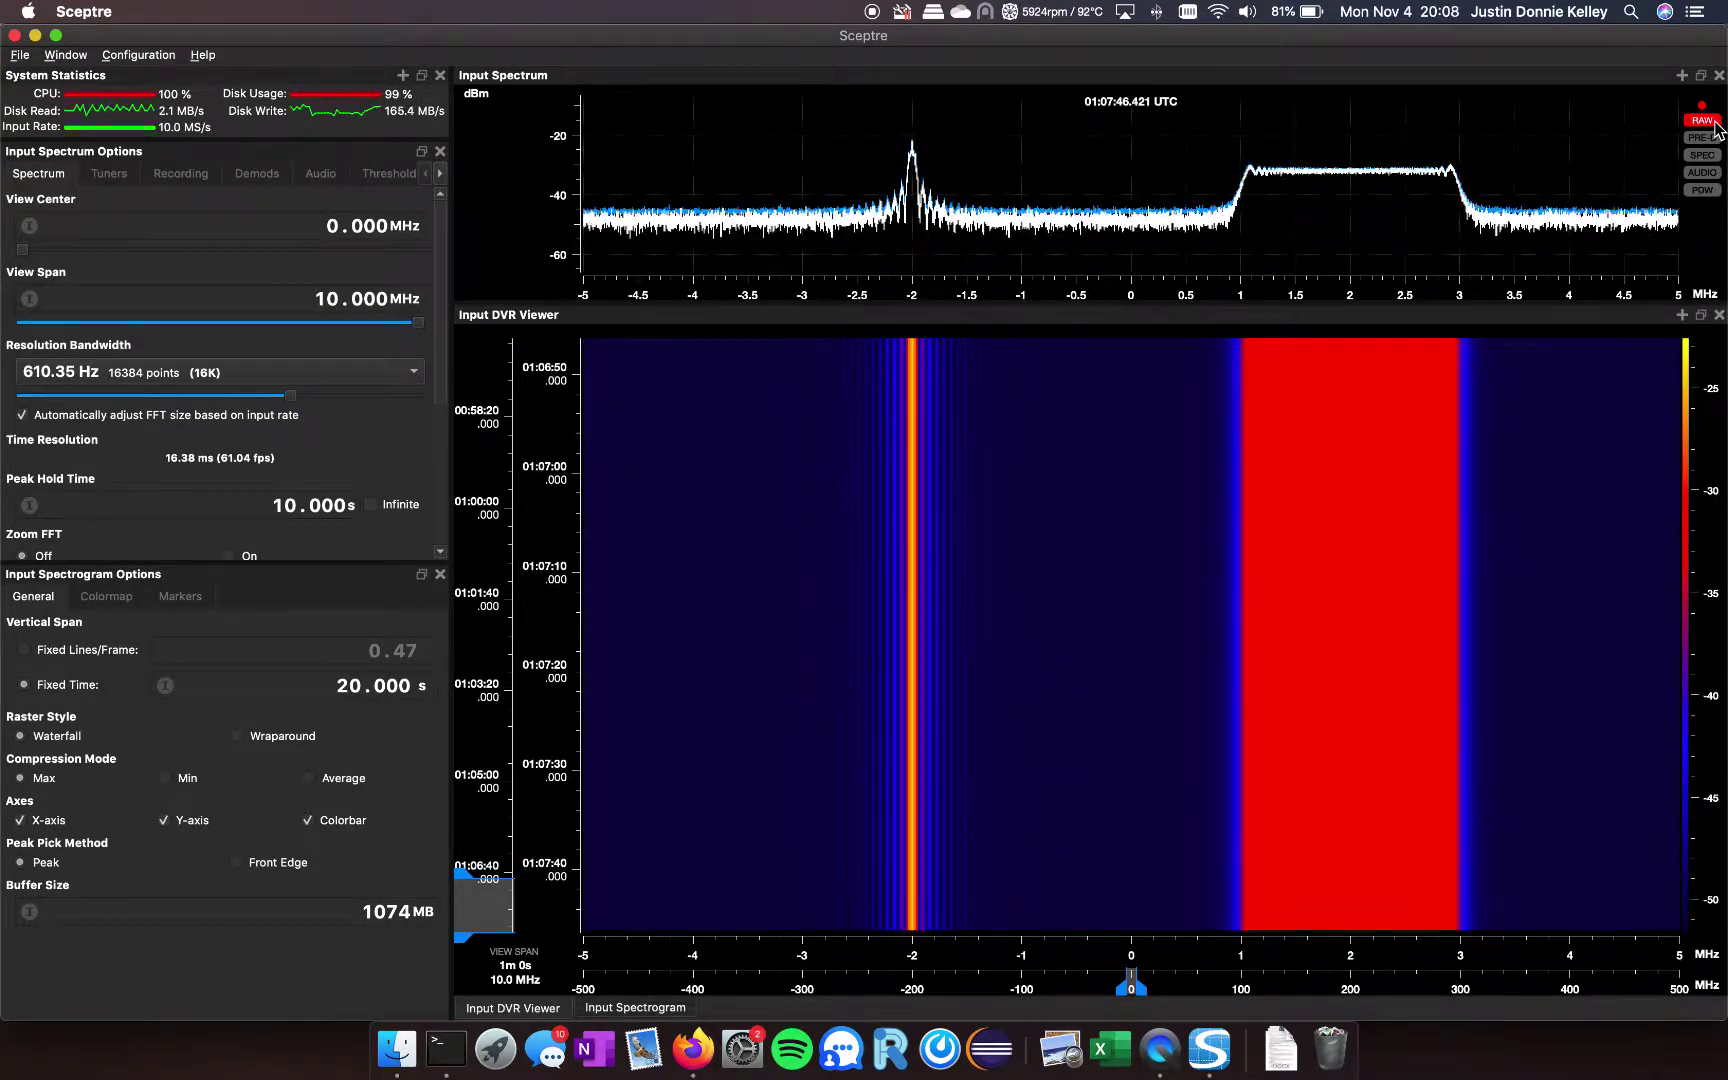
pyautogui.click(1703, 121)
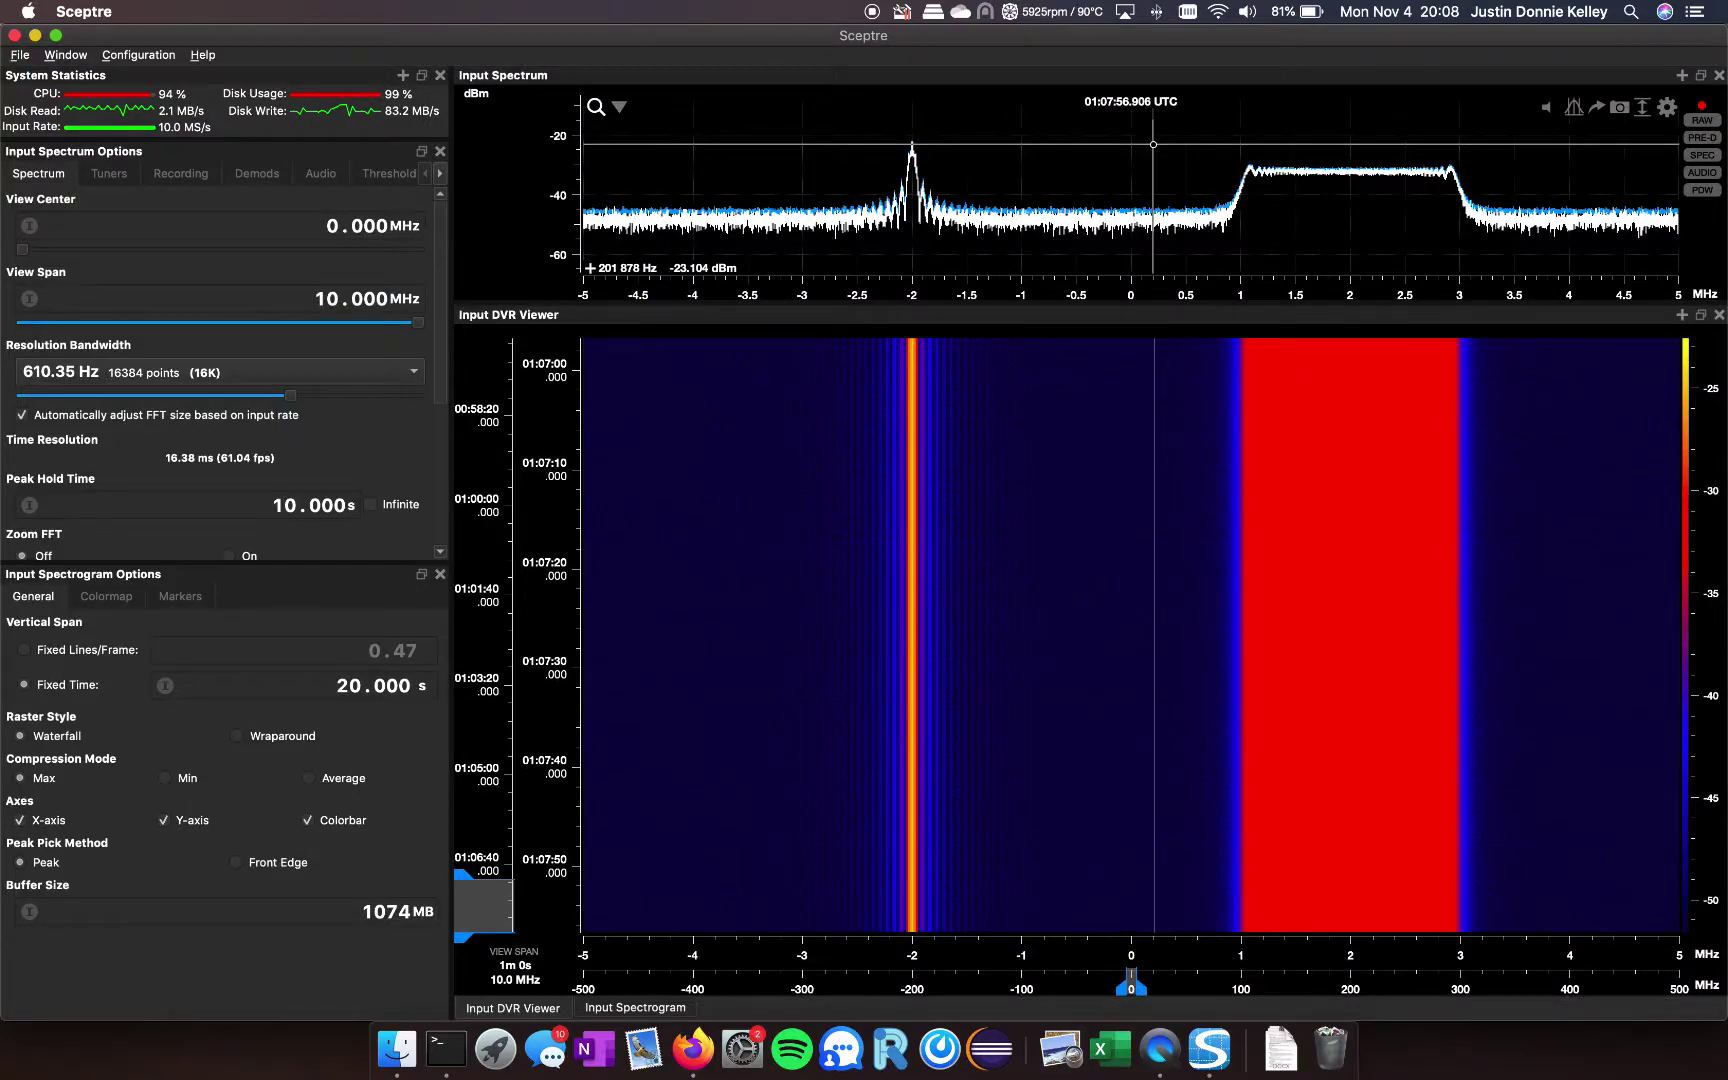
# Show the Recording Database window in the session workspace.
pyautogui.click(78, 56)
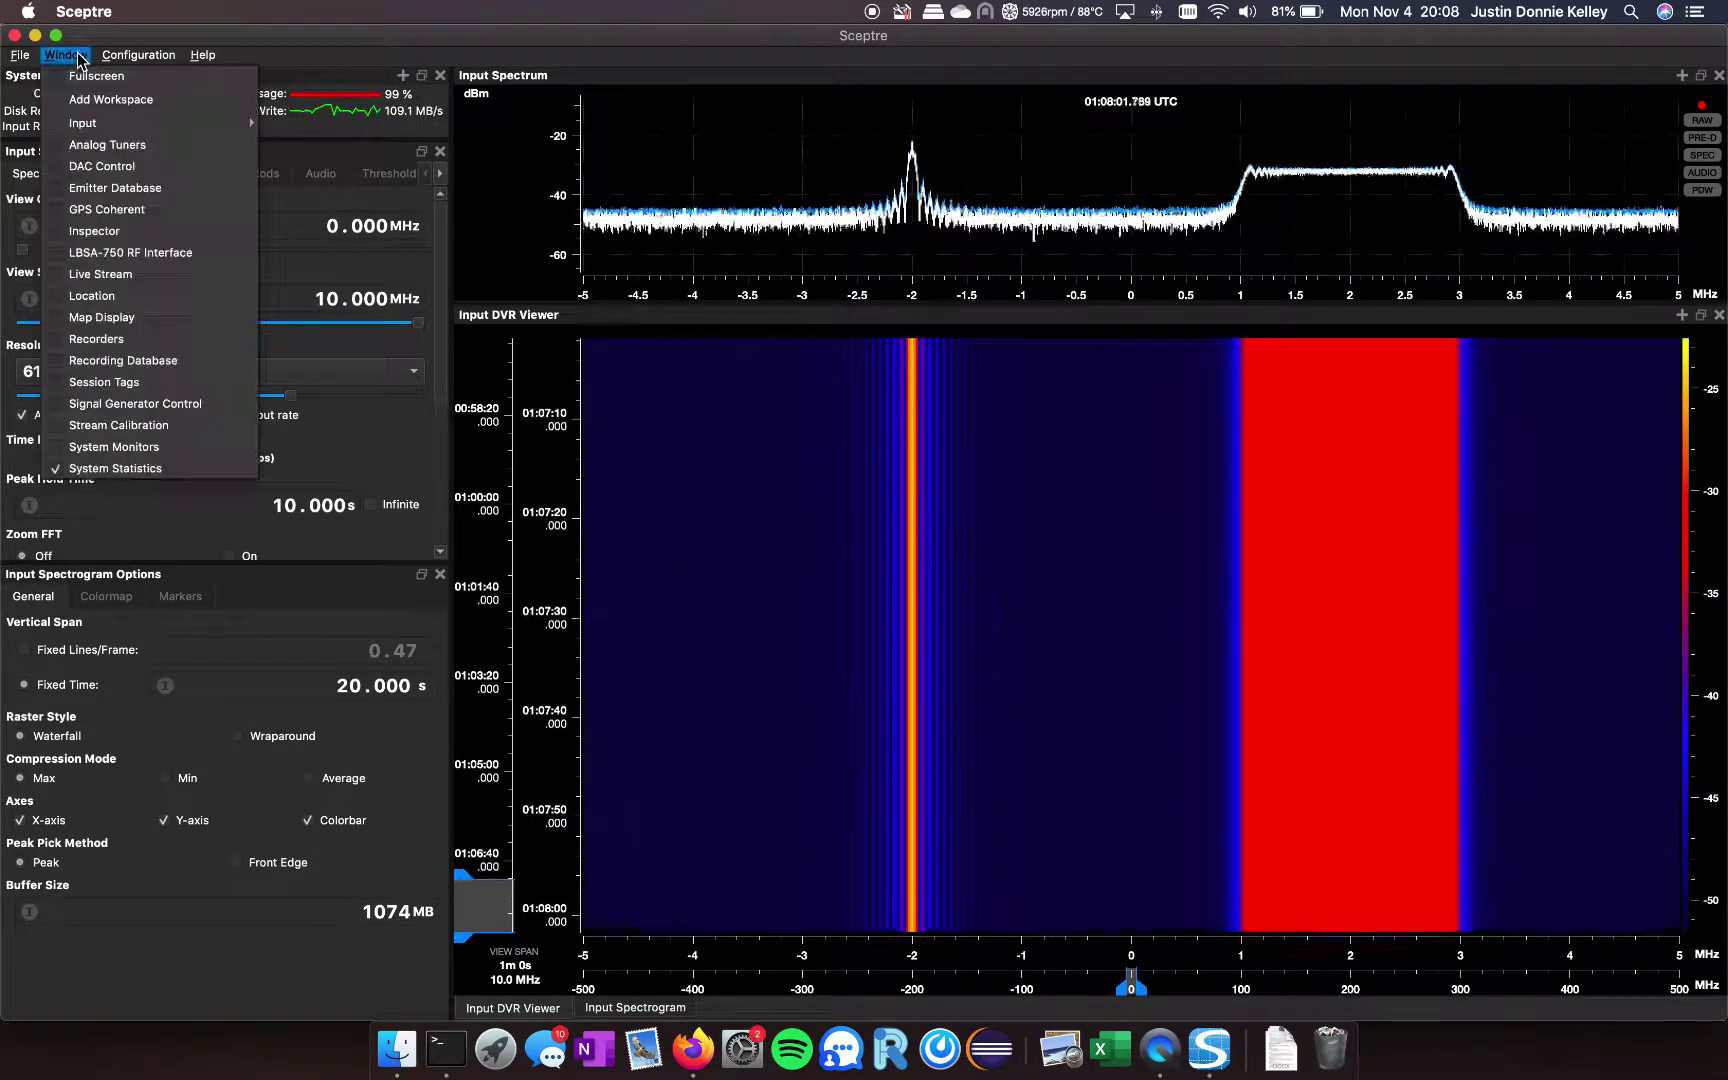
pyautogui.click(150, 368)
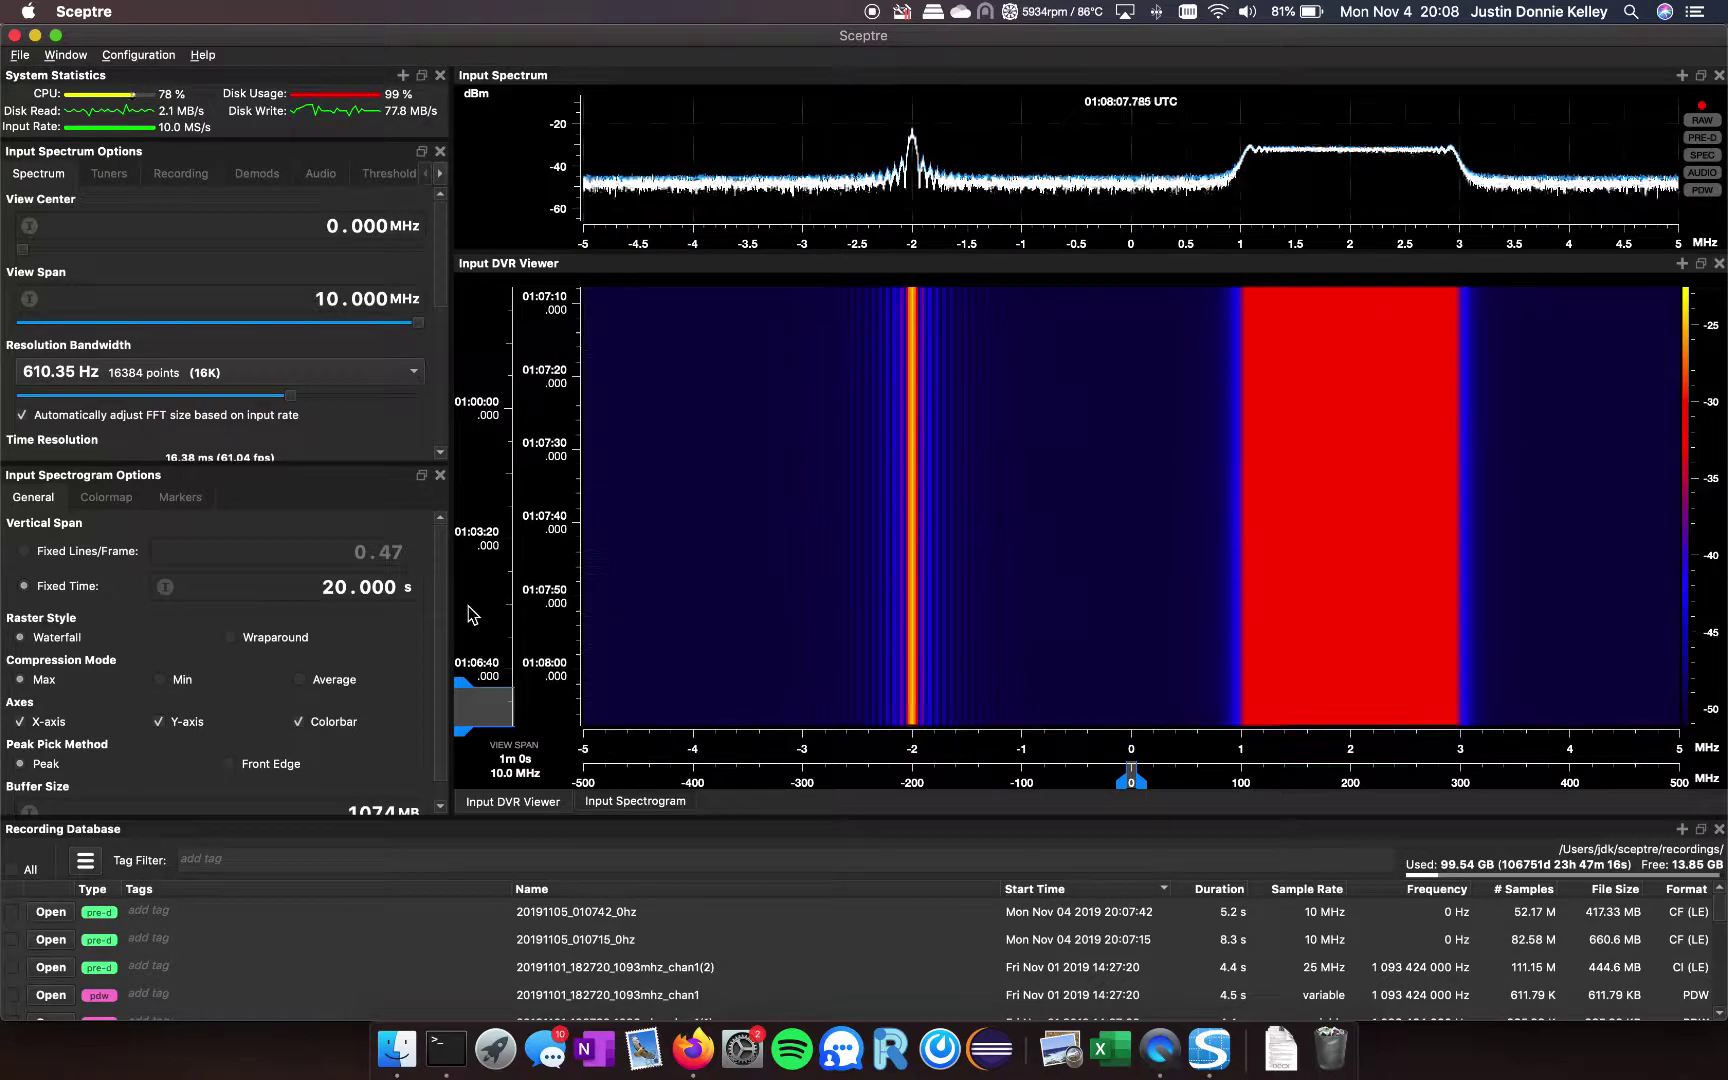
# Delete the three newest recordings from the Recording Database, including both 20191105 captures and 20191101_182720_1093mhz_chan1(2).
pyautogui.click(585, 834)
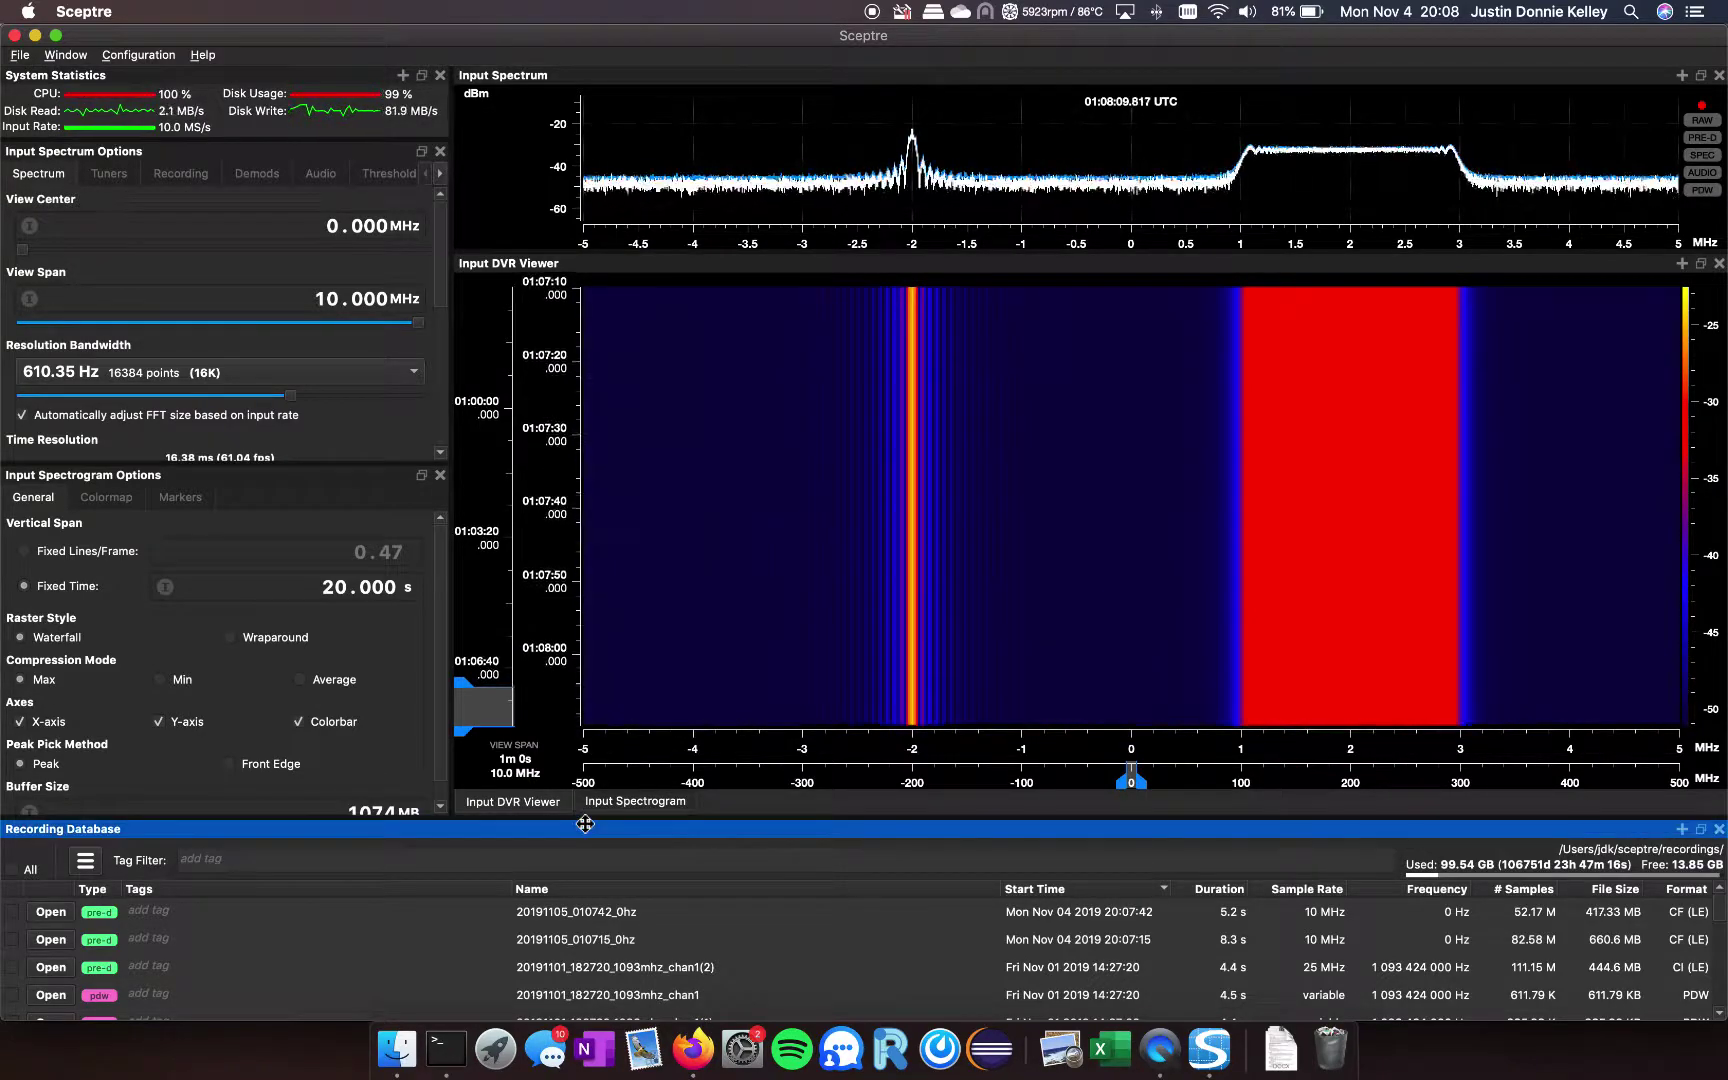
pyautogui.click(14, 914)
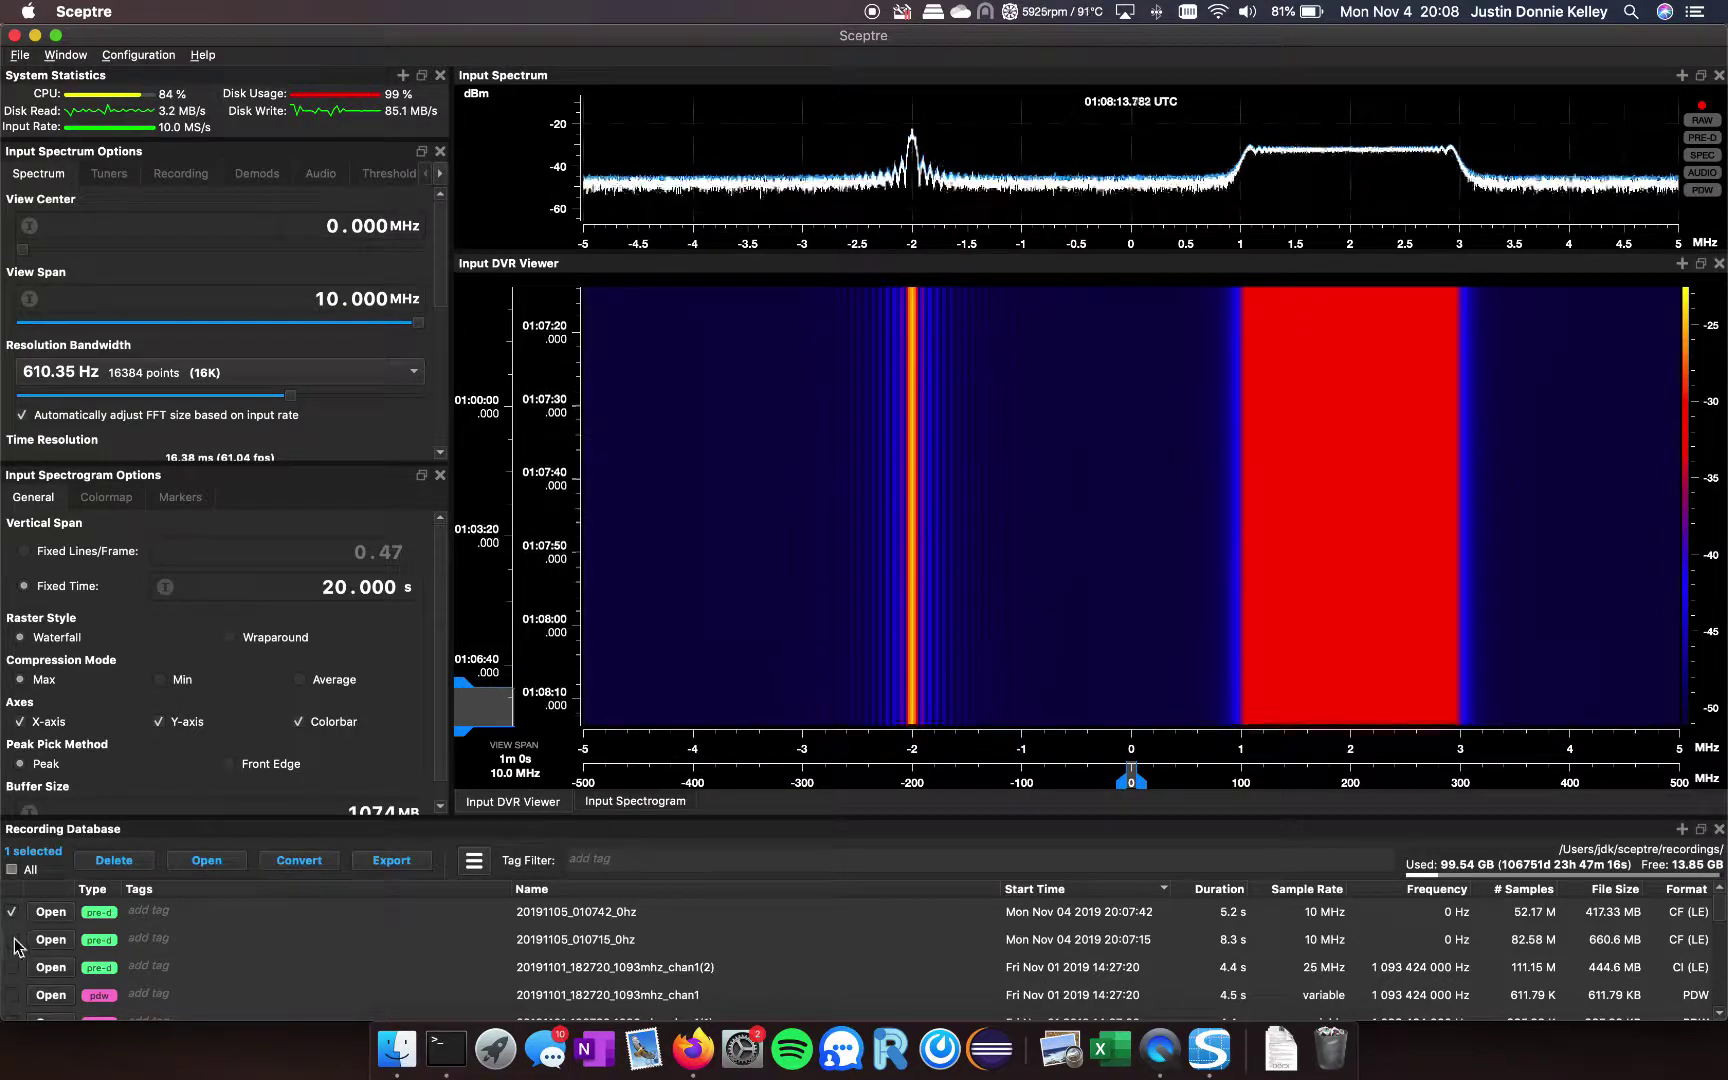
pyautogui.click(14, 941)
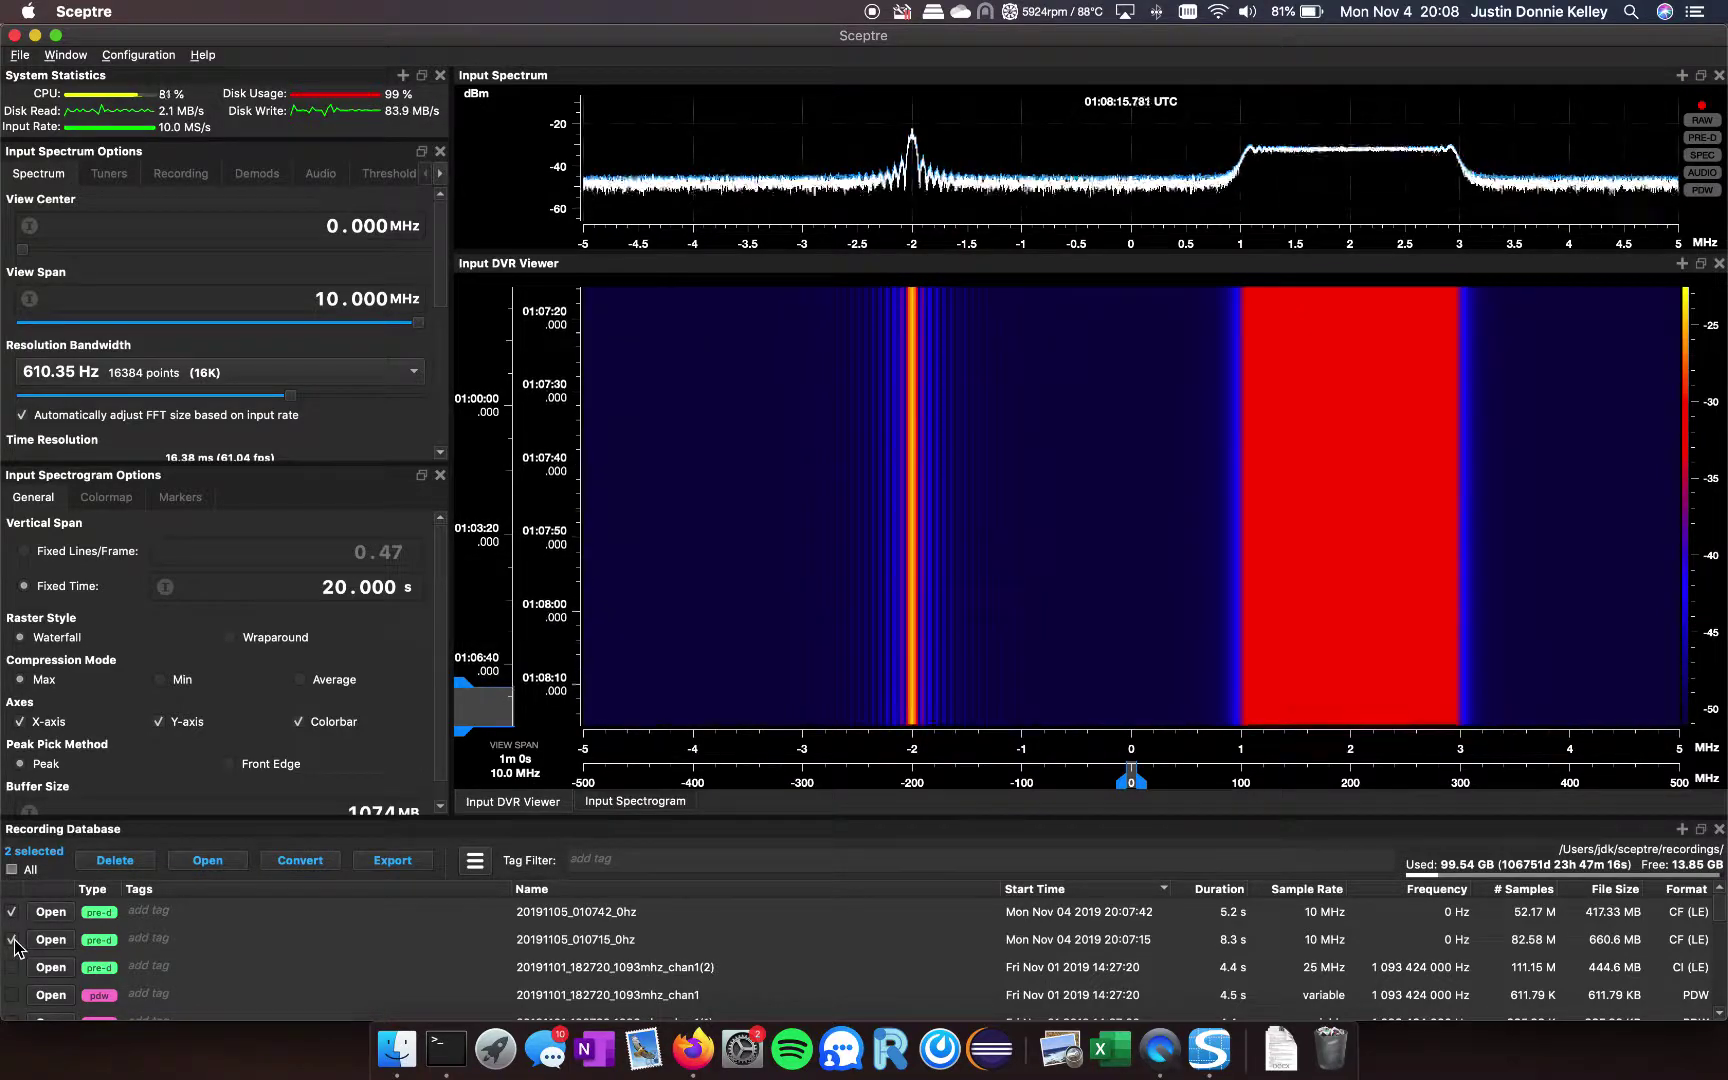
pyautogui.click(12, 968)
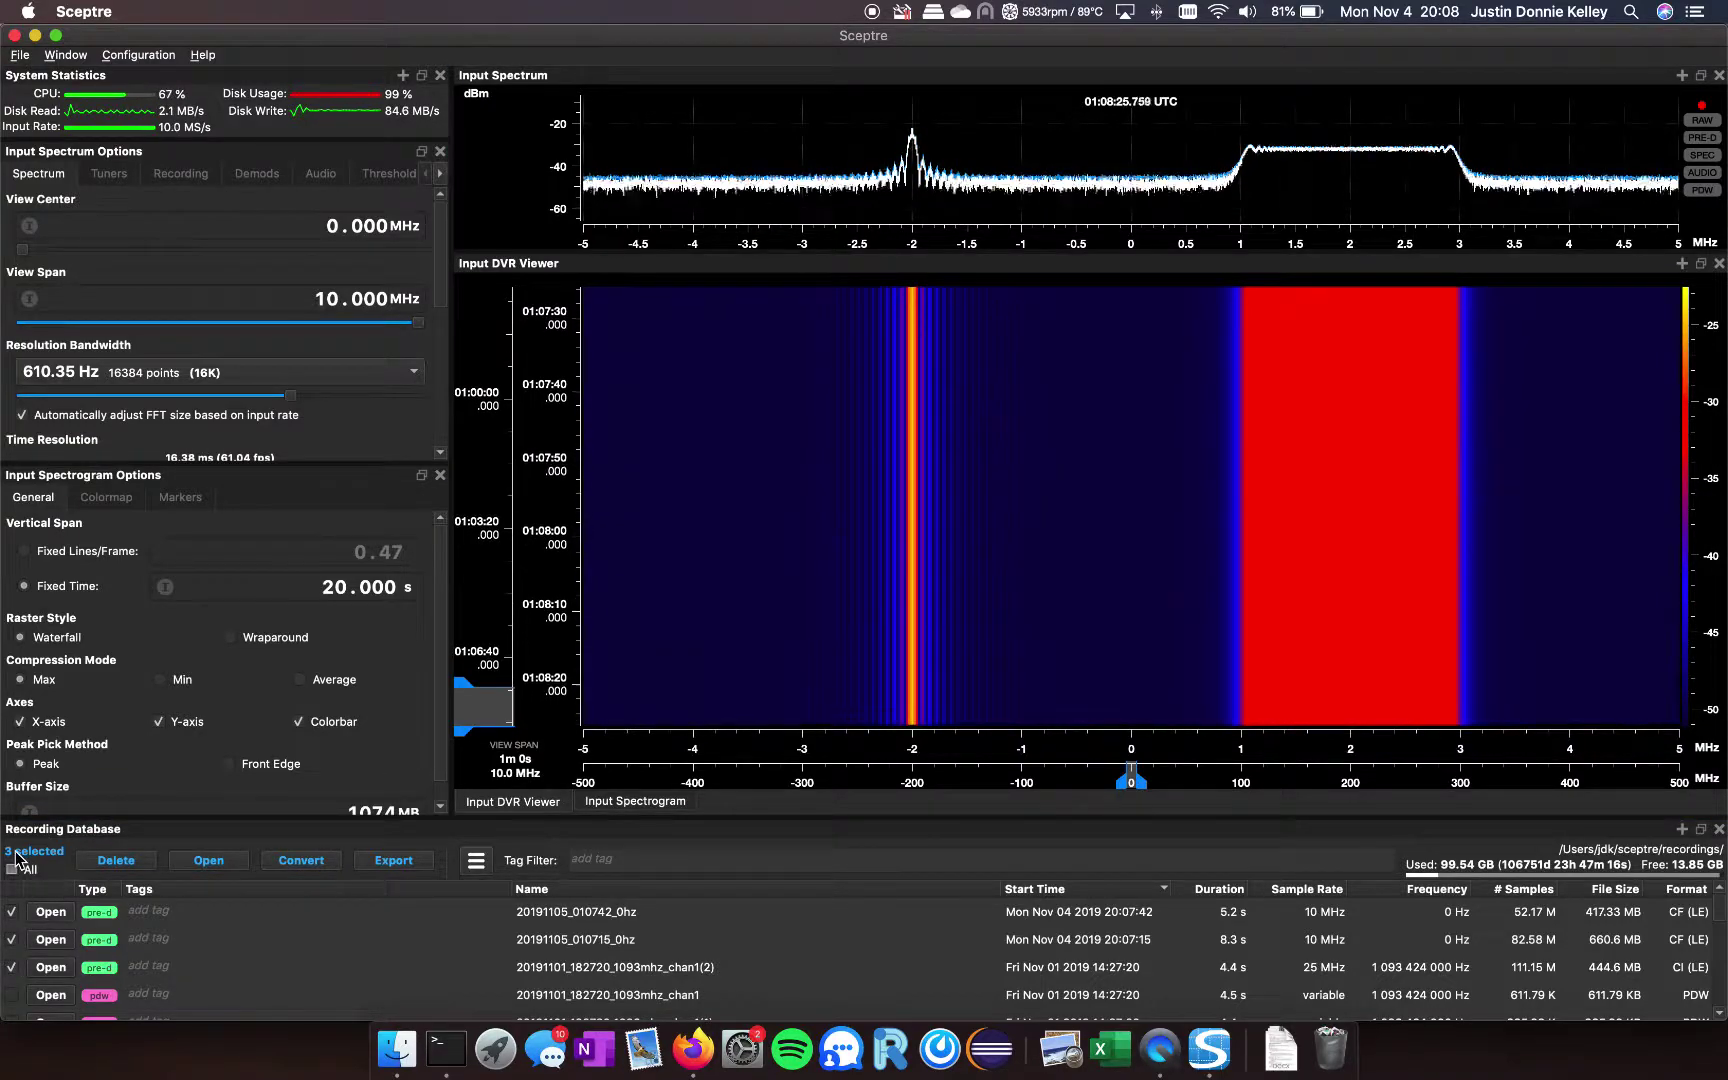
pyautogui.click(118, 862)
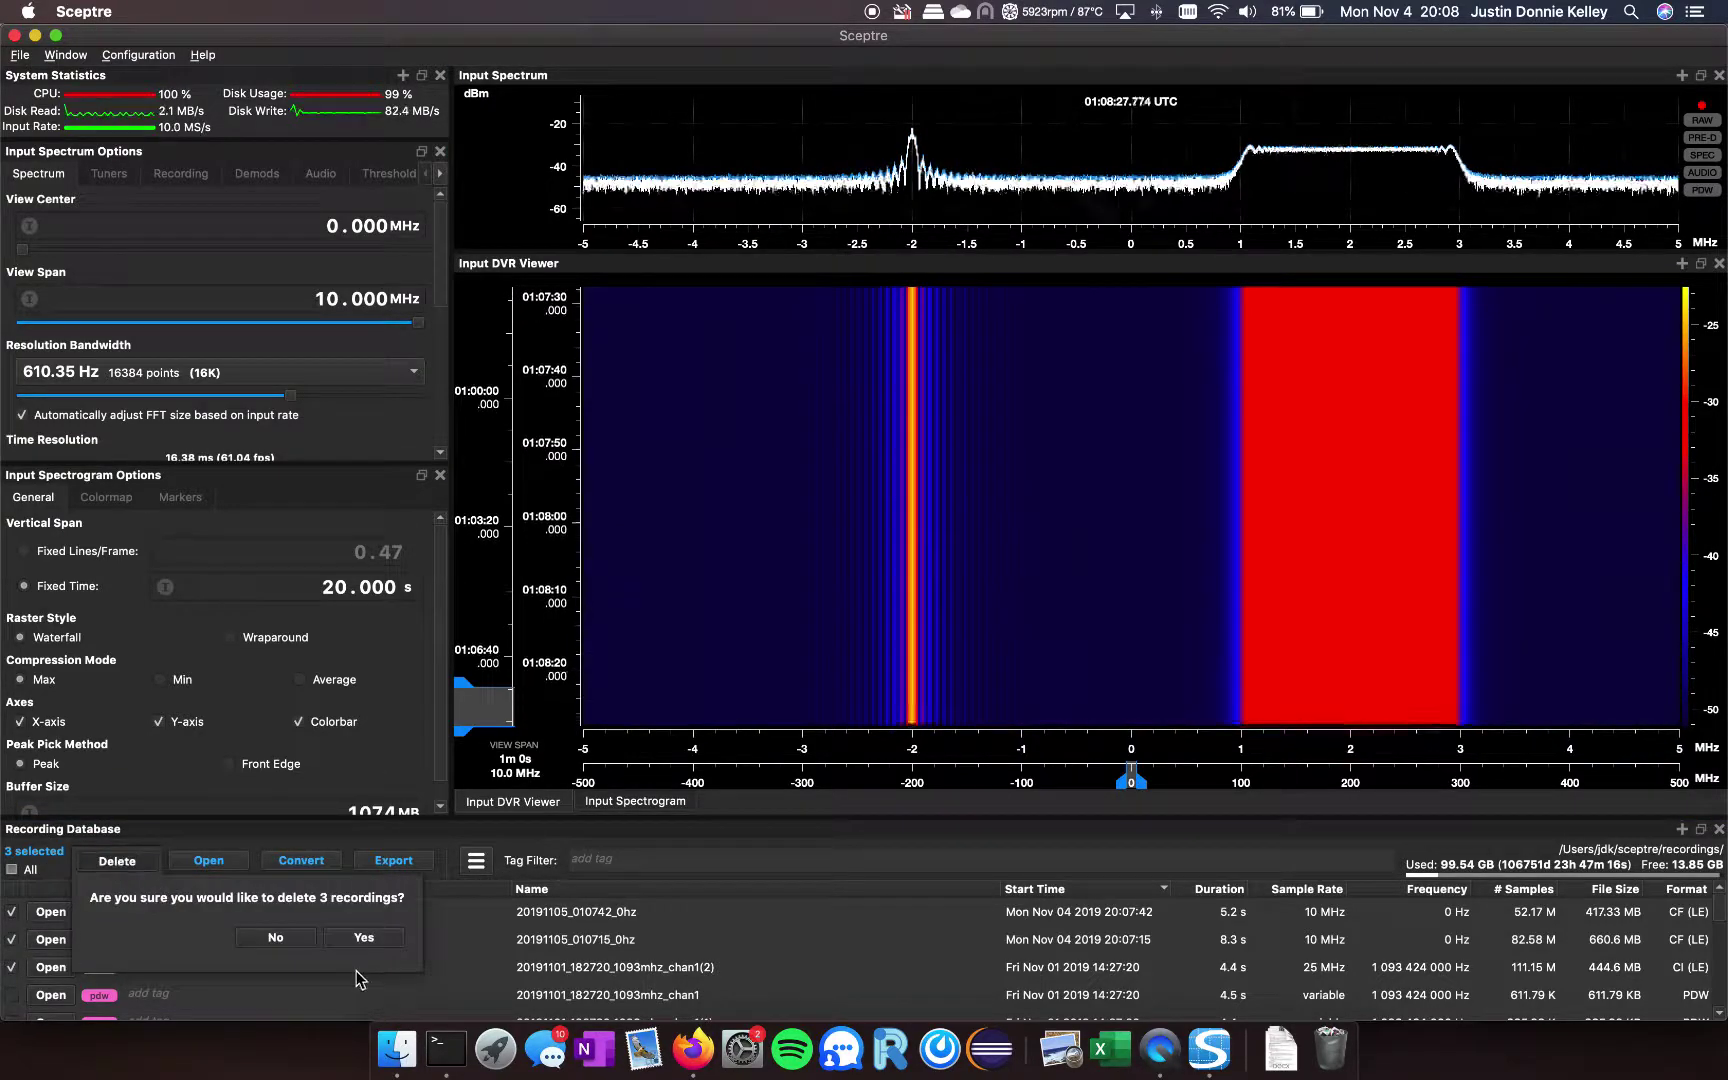
pyautogui.click(361, 938)
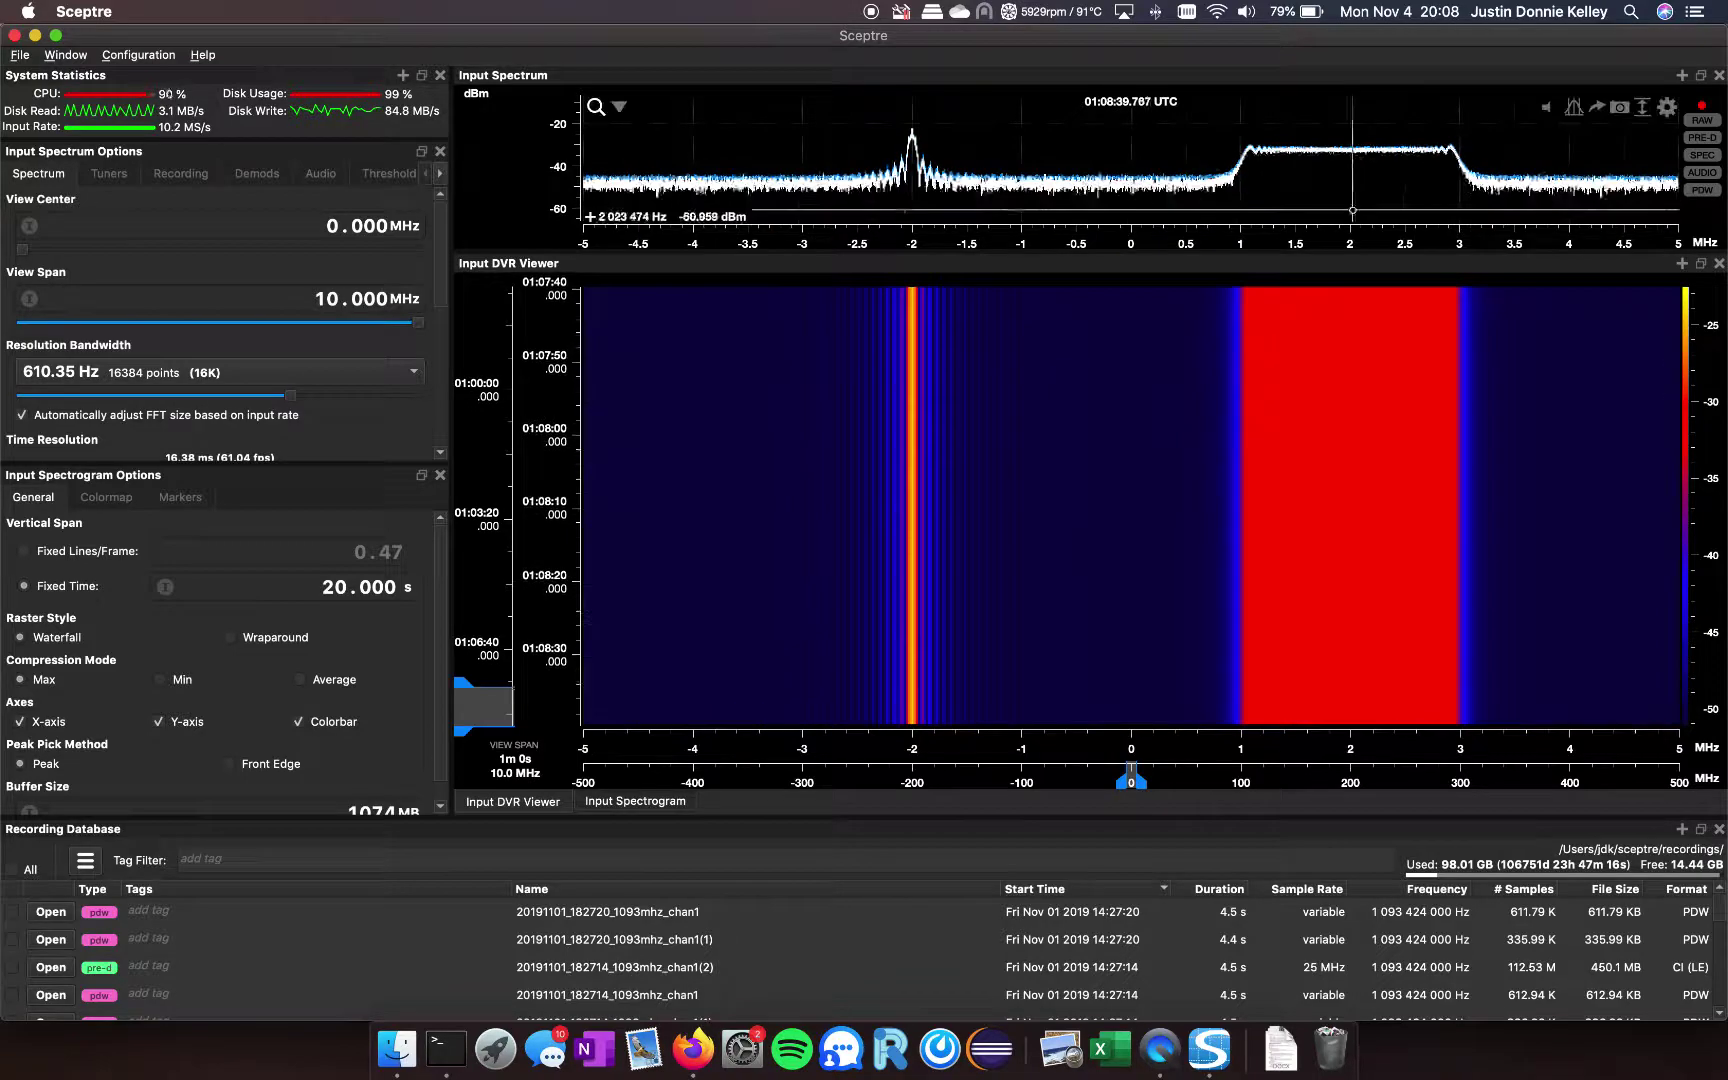
# Place Tuner 1 on the narrow peak at about -1.986 MHz in the Input Spectrum and show its control panel.
pyautogui.rightClick(916, 136)
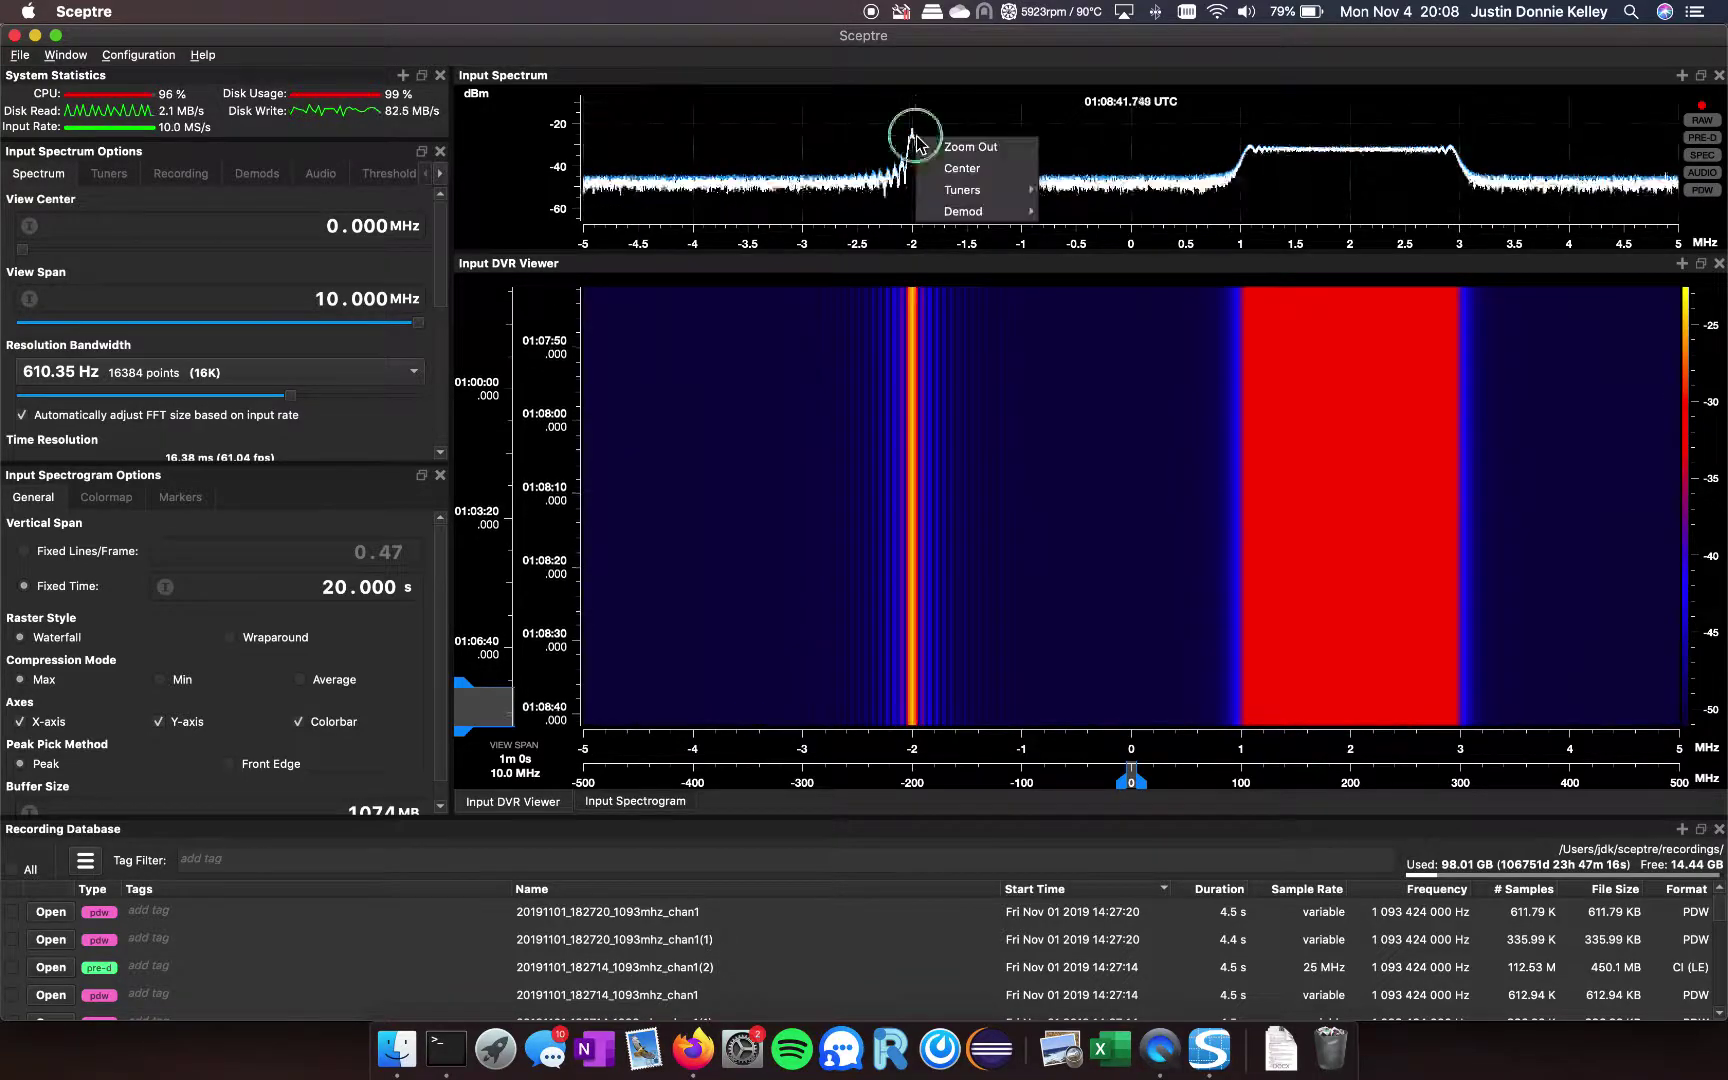
pyautogui.click(1102, 192)
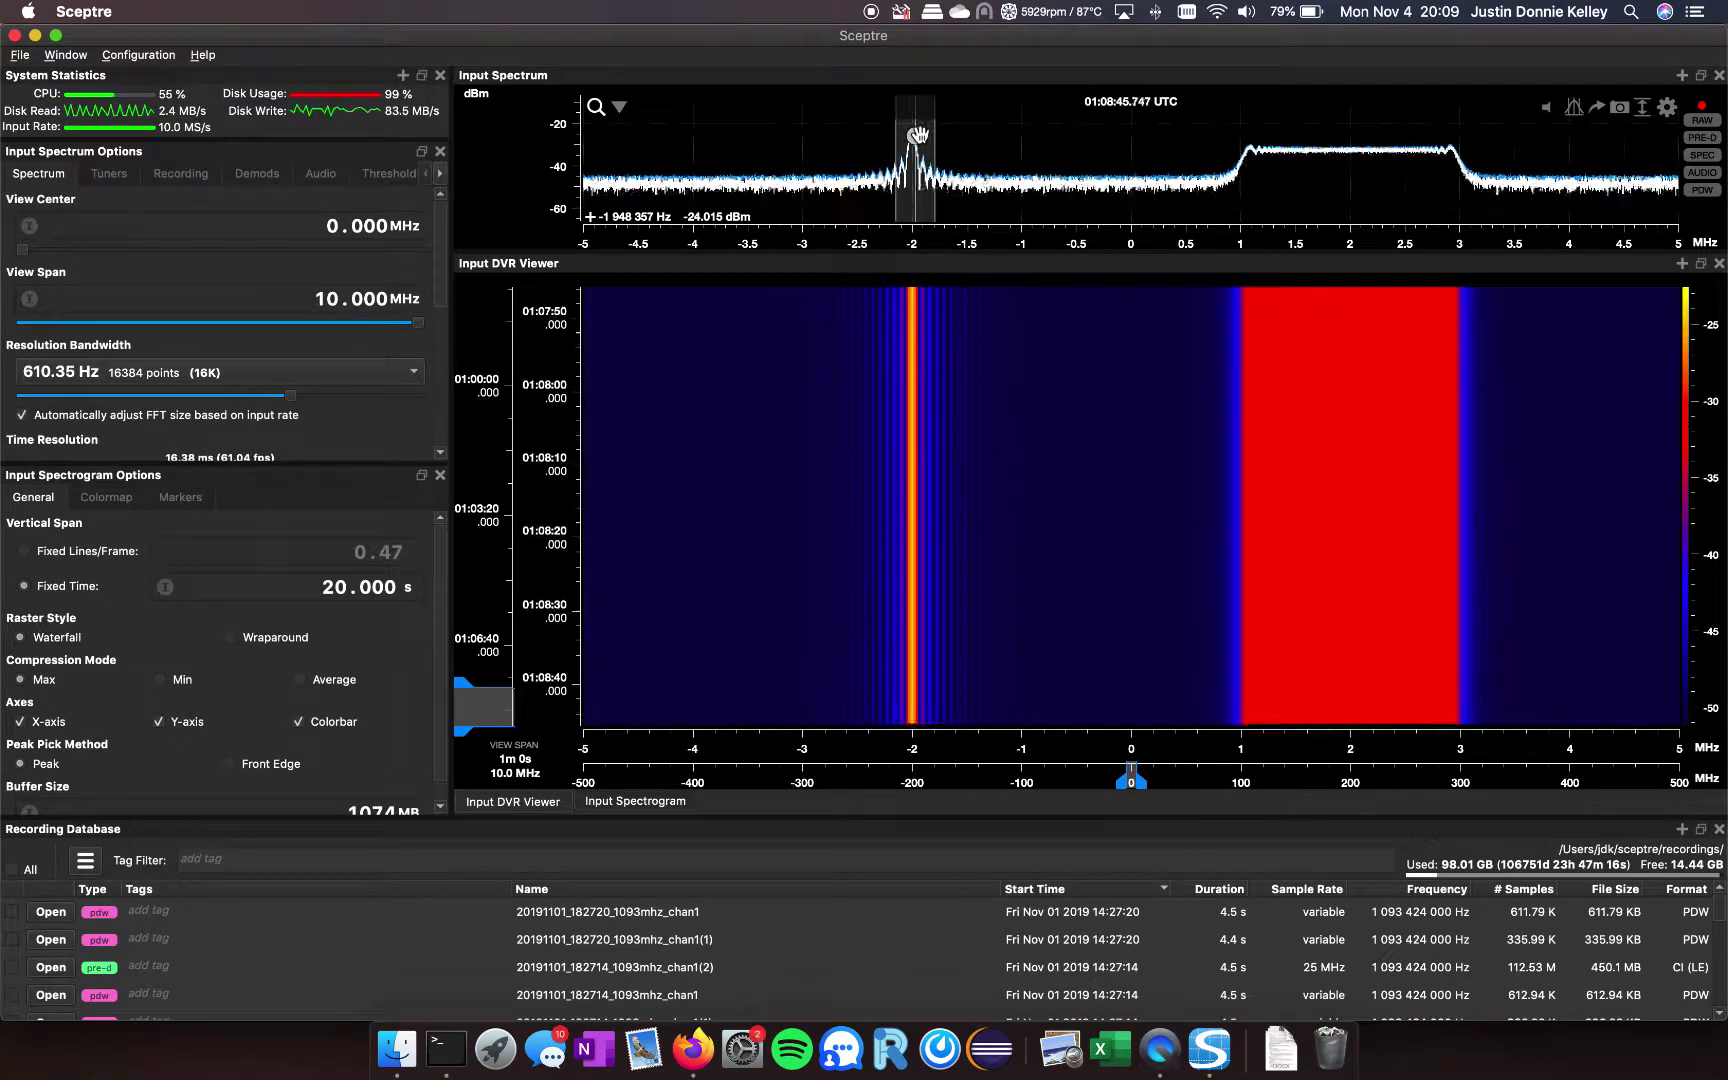
pyautogui.moveTo(914, 136); pyautogui.dragTo(911, 137)
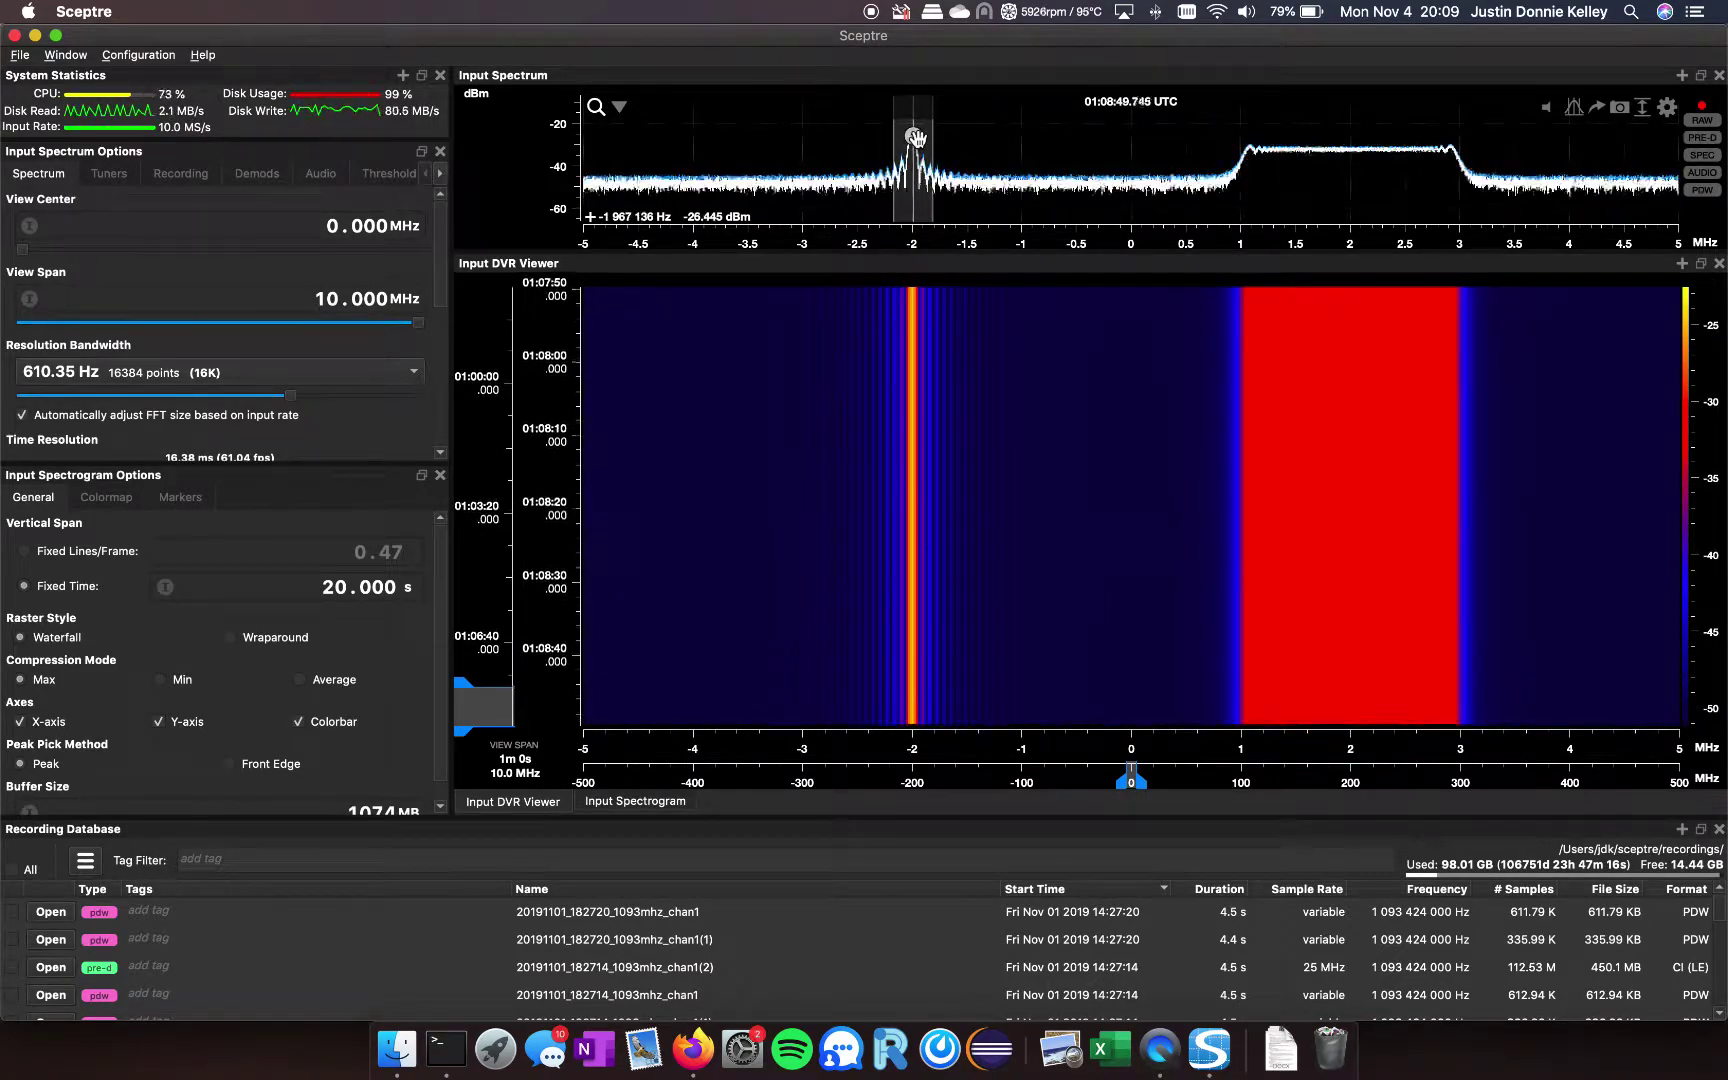
pyautogui.rightClick(914, 137)
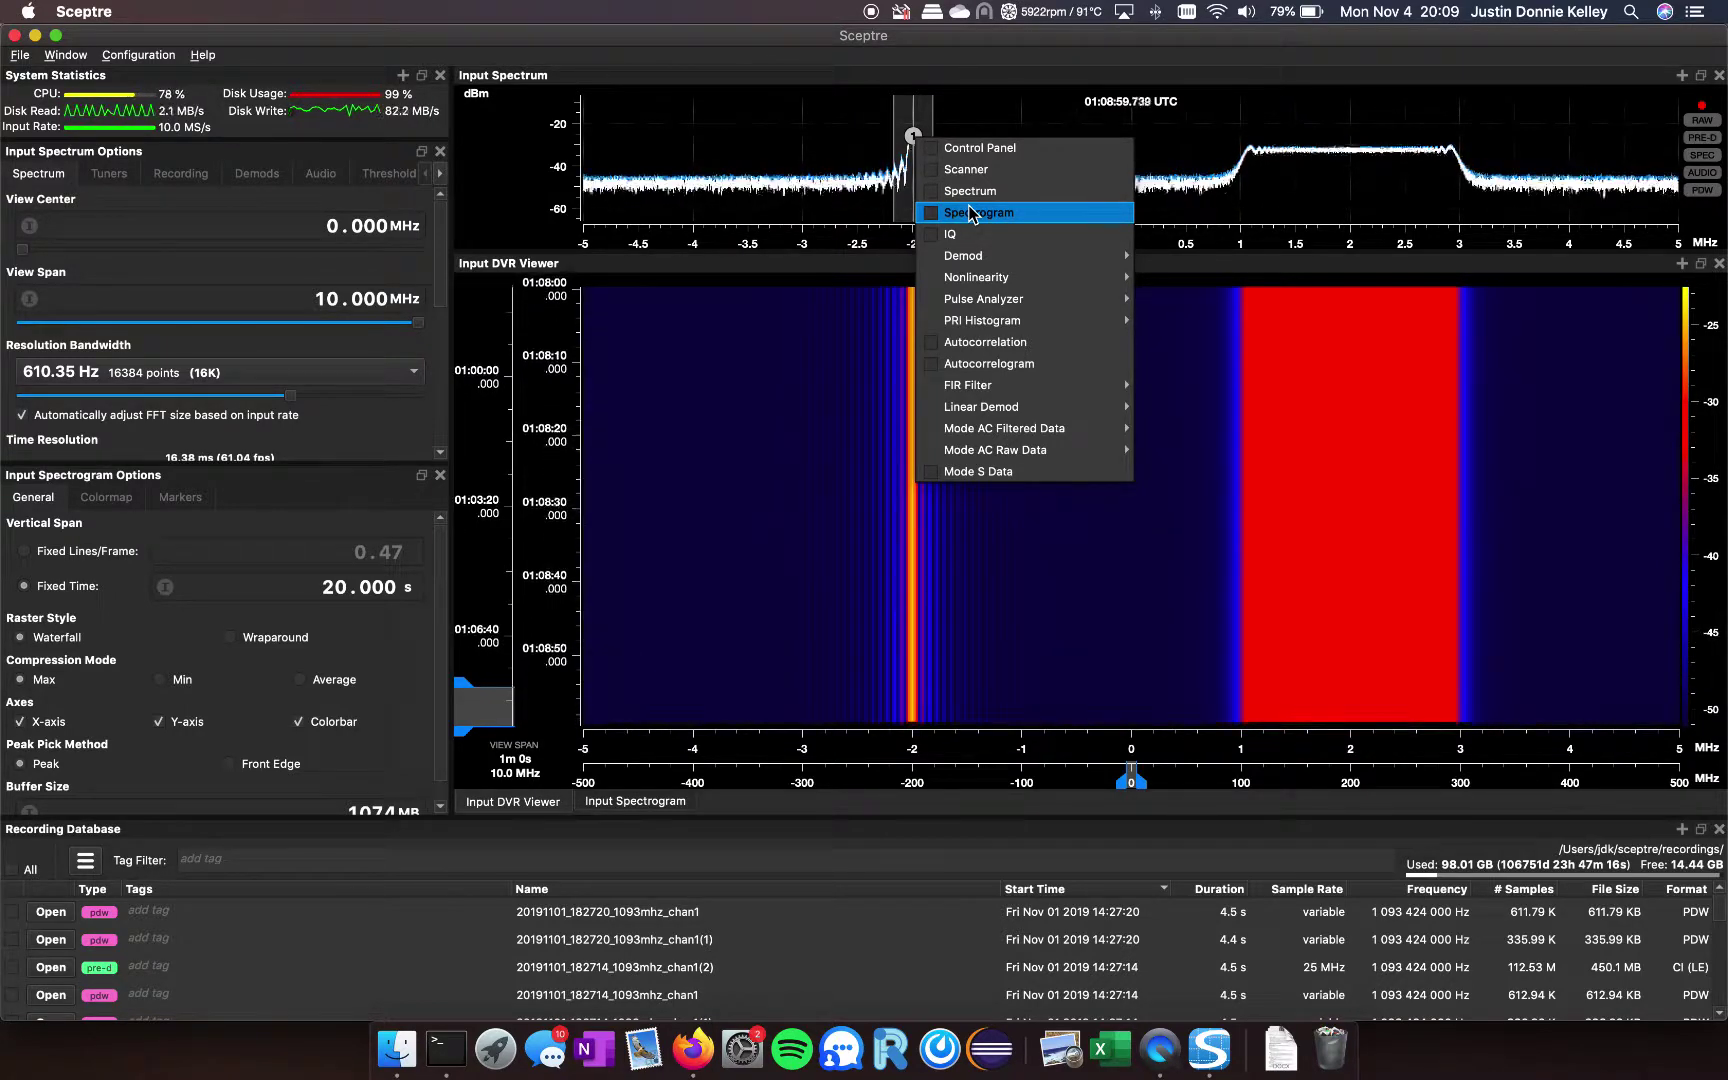
pyautogui.click(977, 150)
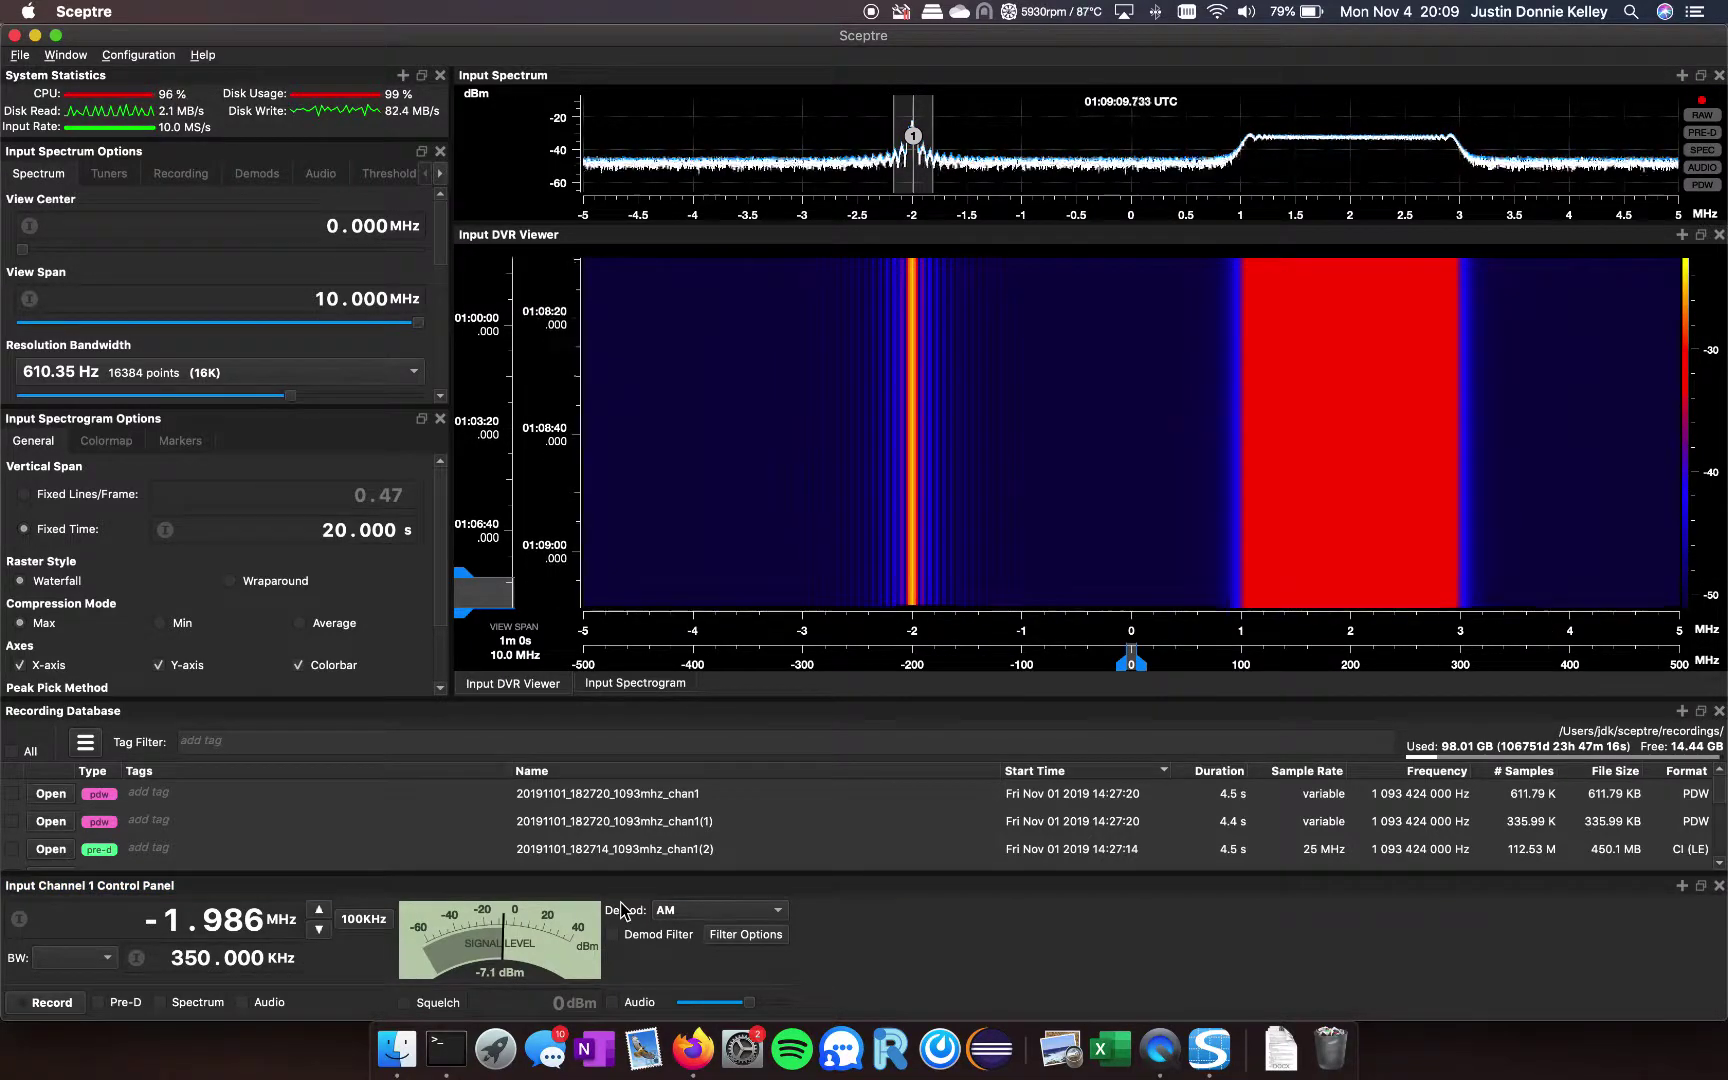
# Show the Input Channel 1 Spectrum to view its recording options, and close it again.
pyautogui.rightClick(914, 136)
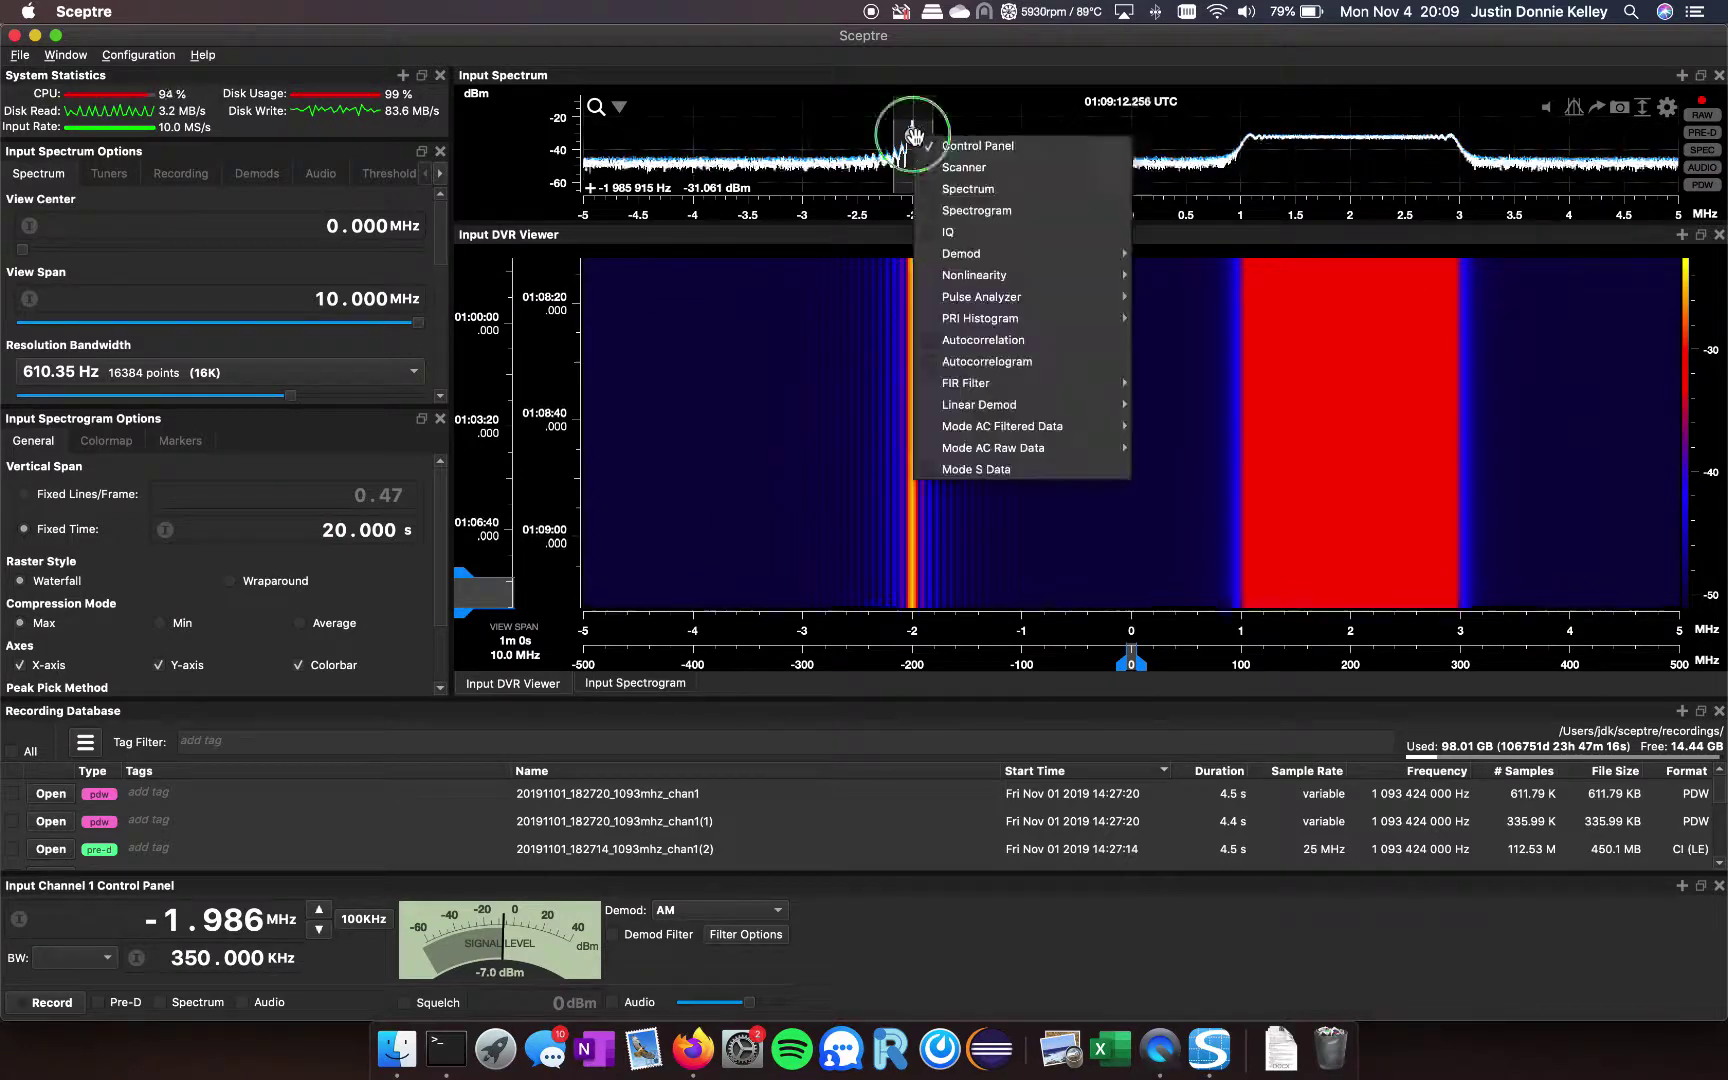
pyautogui.click(951, 188)
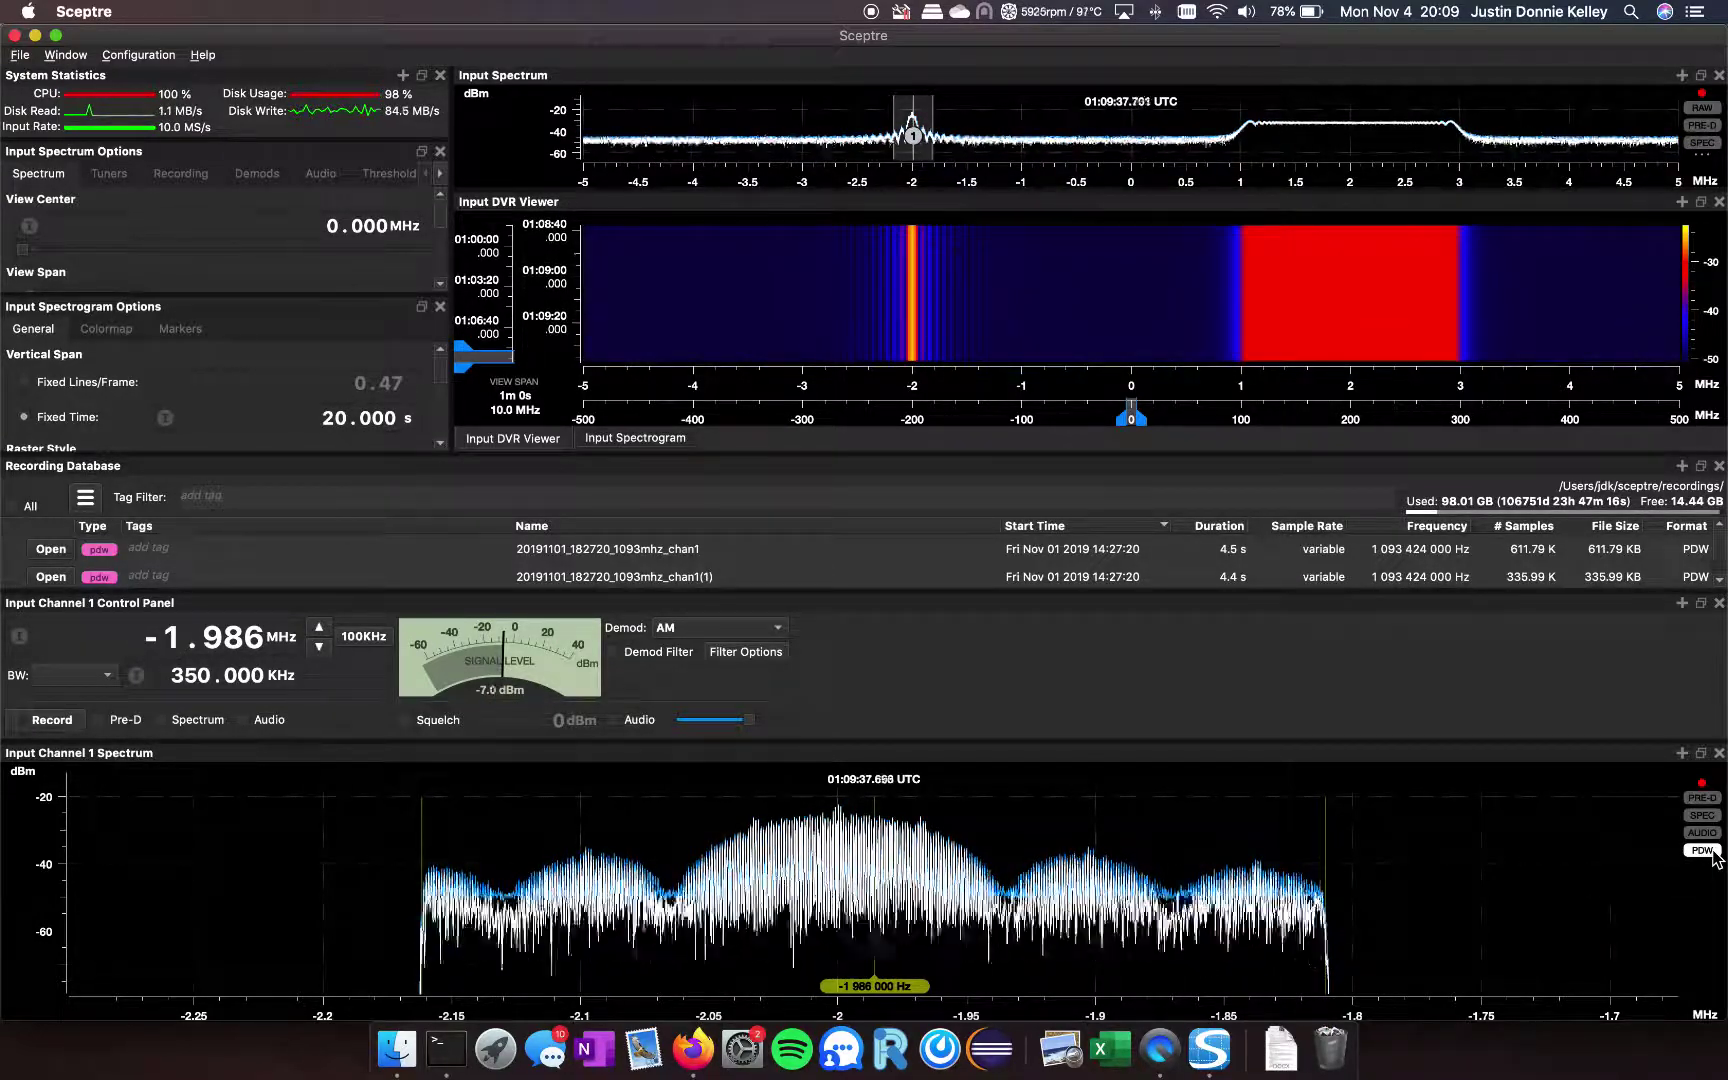
pyautogui.click(1719, 752)
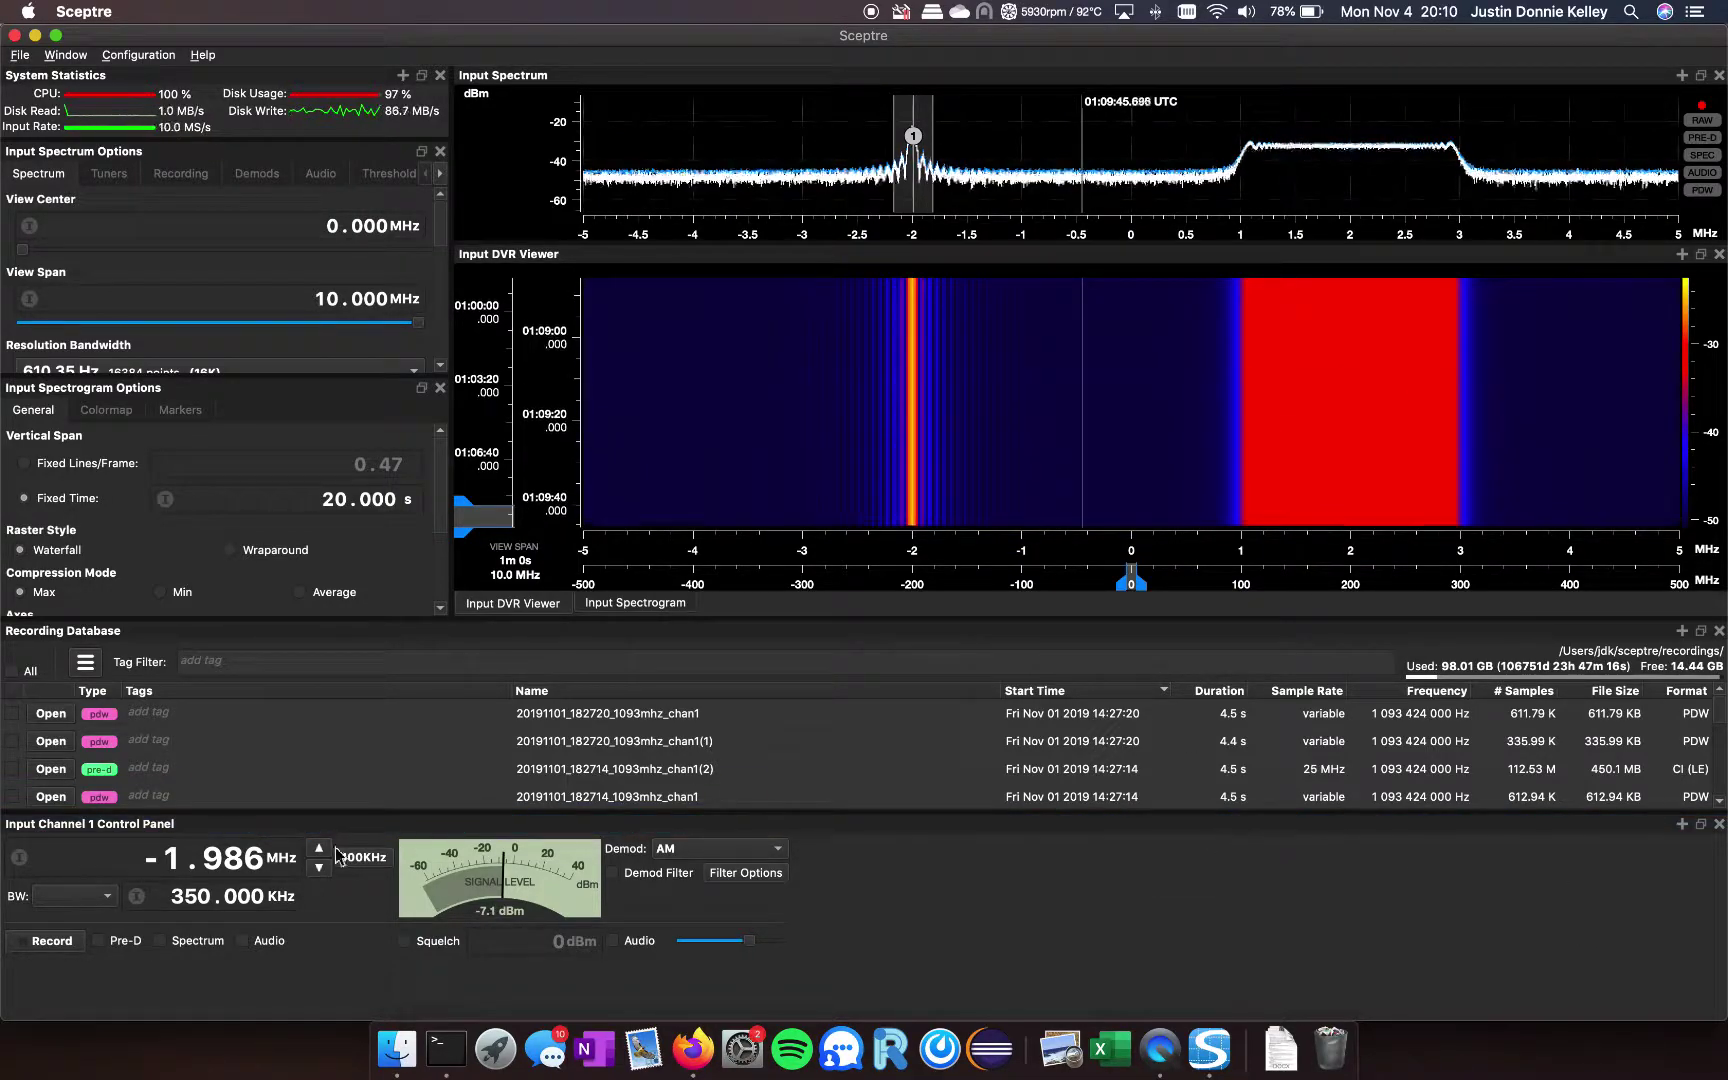
# Capture a Pre-D recording of Input Channel 1, about 17 seconds long, from its control panel.
pyautogui.click(98, 941)
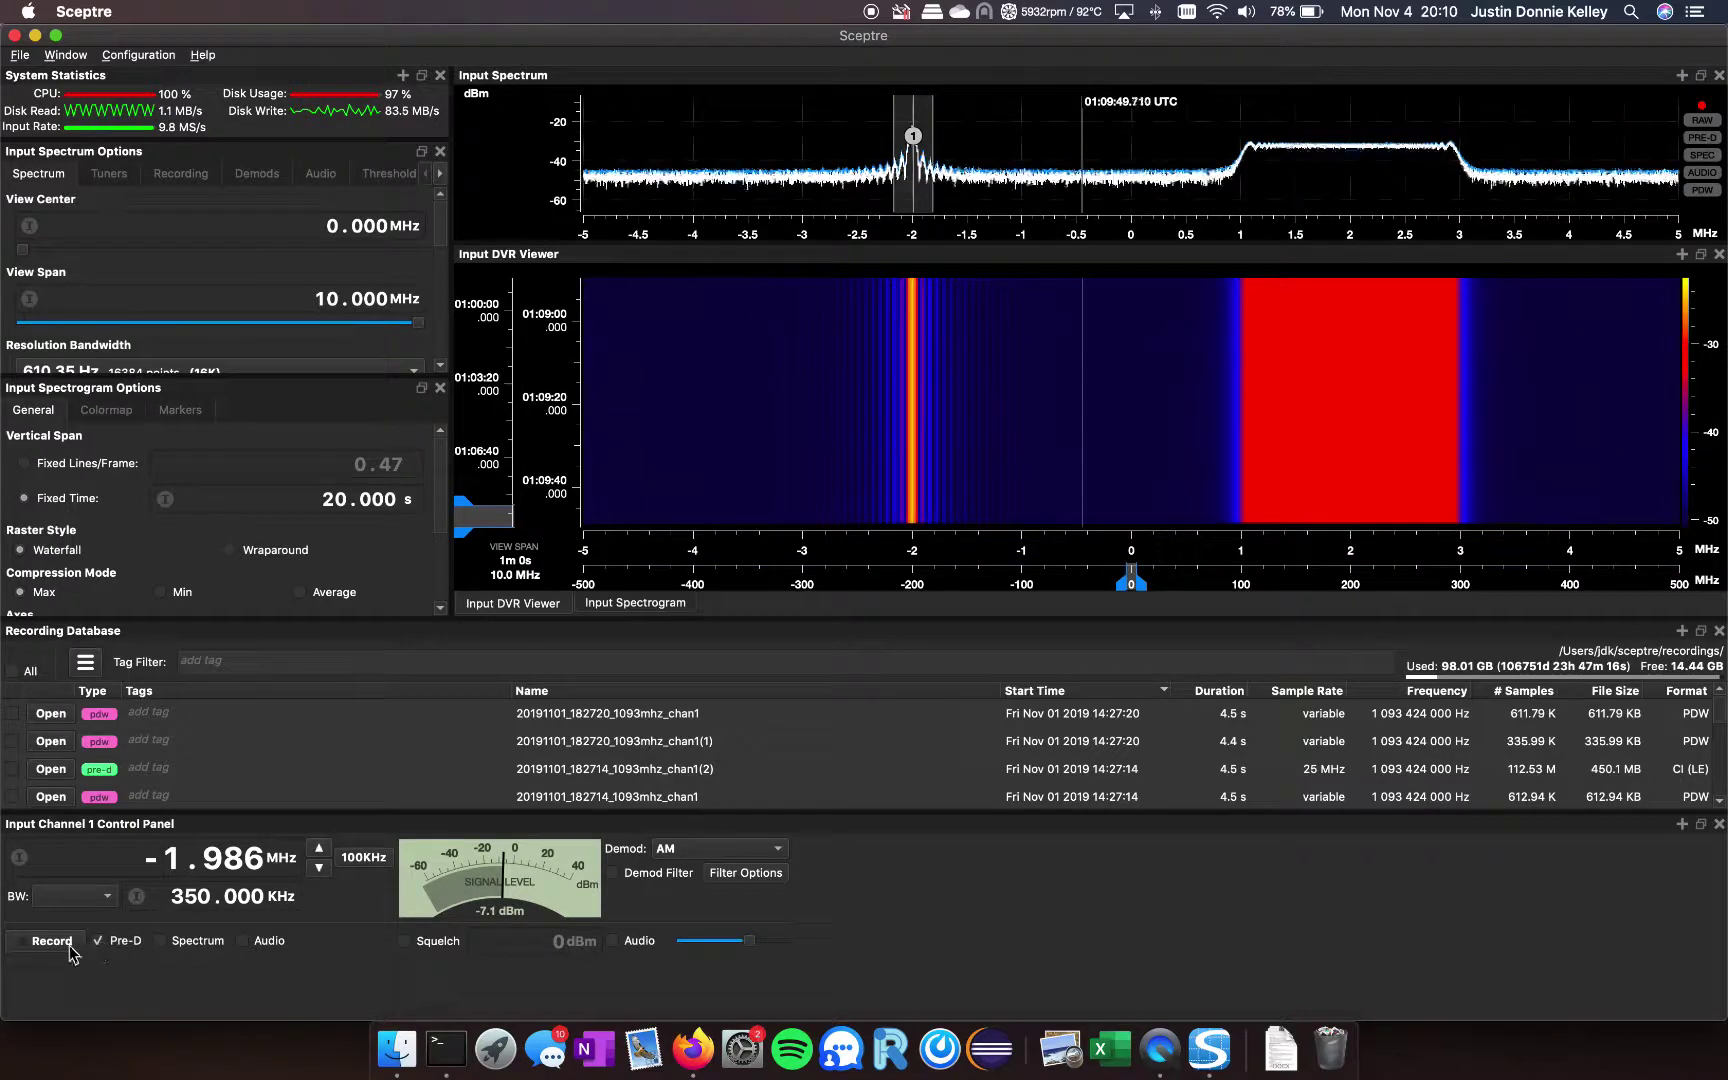
pyautogui.click(58, 944)
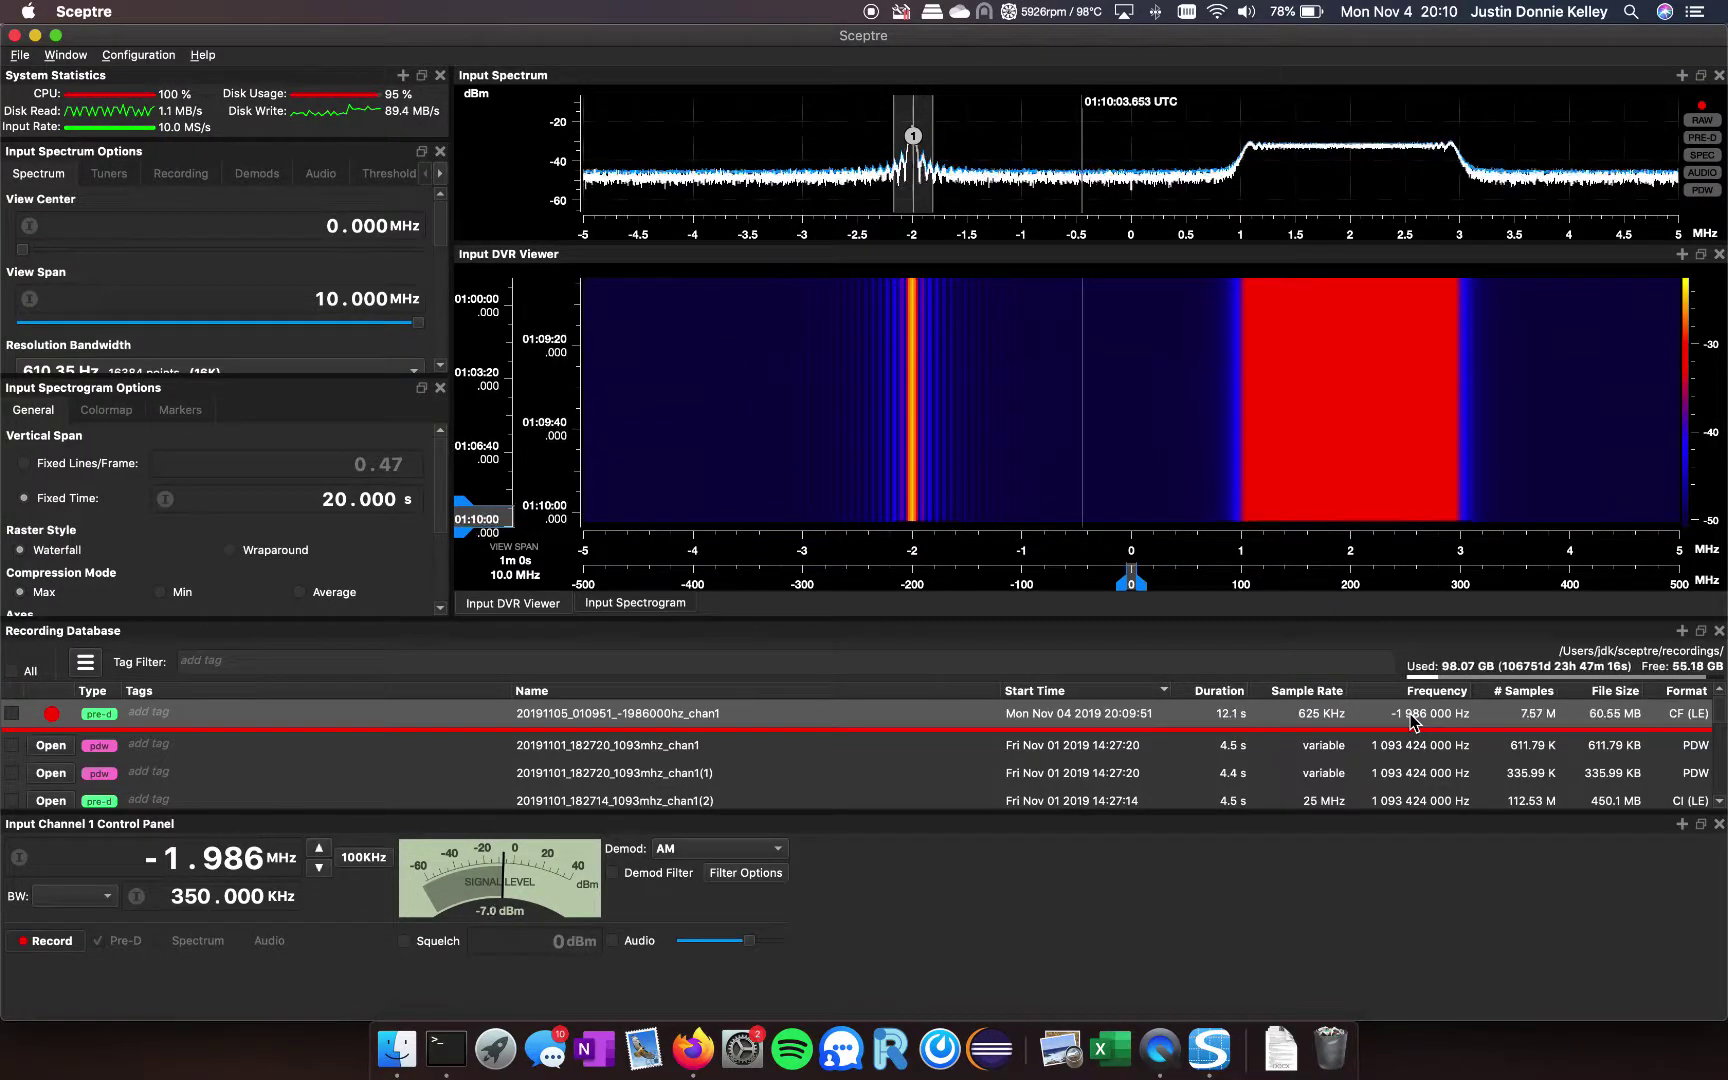
pyautogui.click(40, 941)
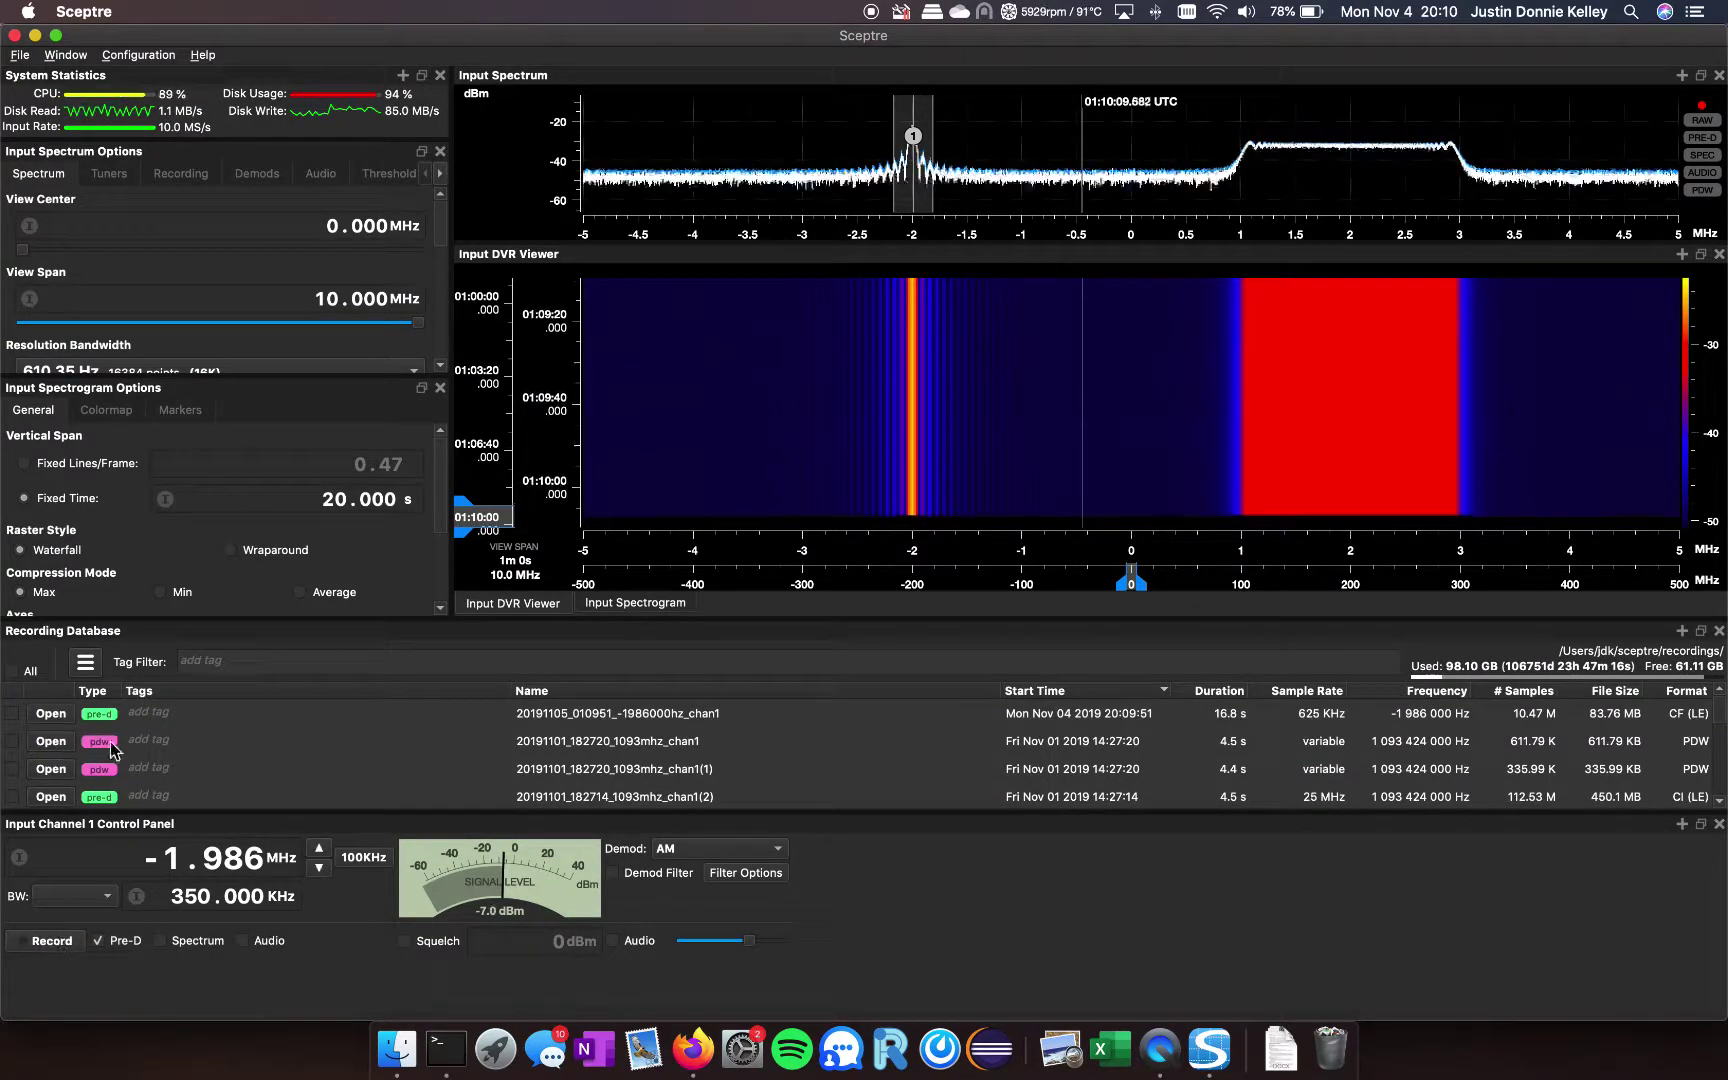
# Capture a spectrum-only recording of Input Channel 1, about 2.5 seconds long, and close its control panel.
pyautogui.click(104, 944)
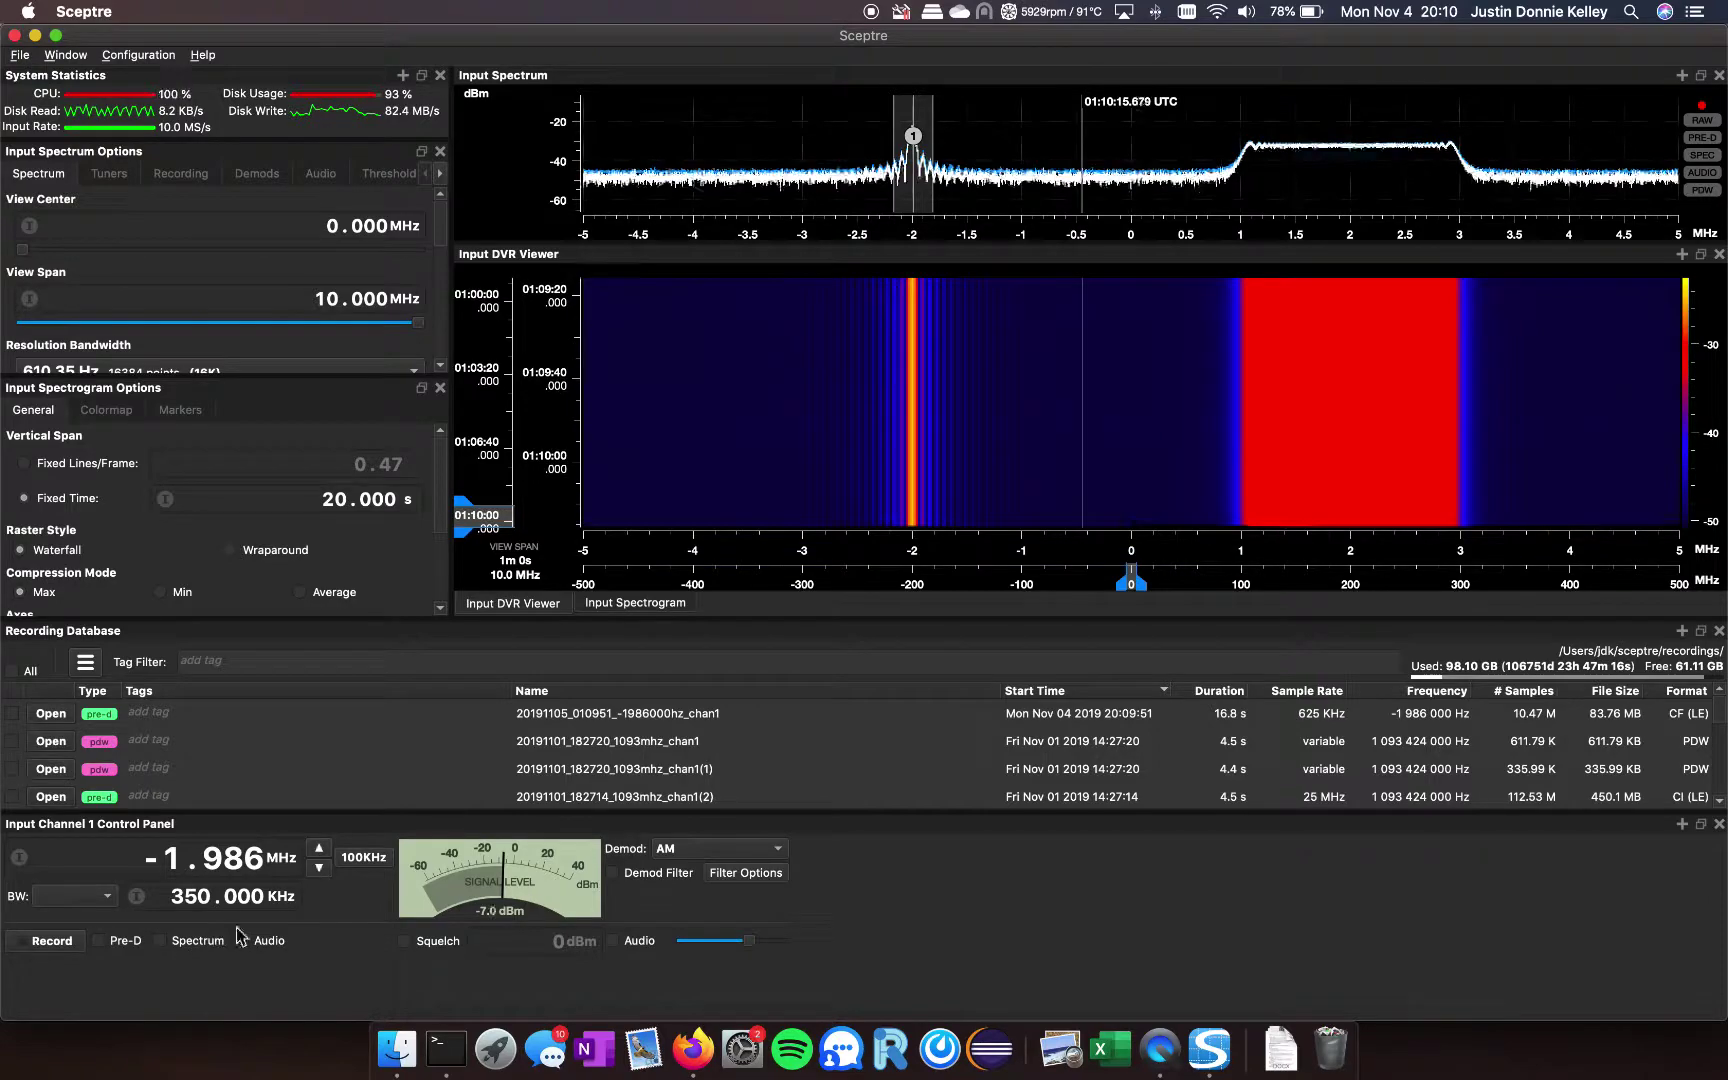
pyautogui.click(197, 939)
pyautogui.click(52, 941)
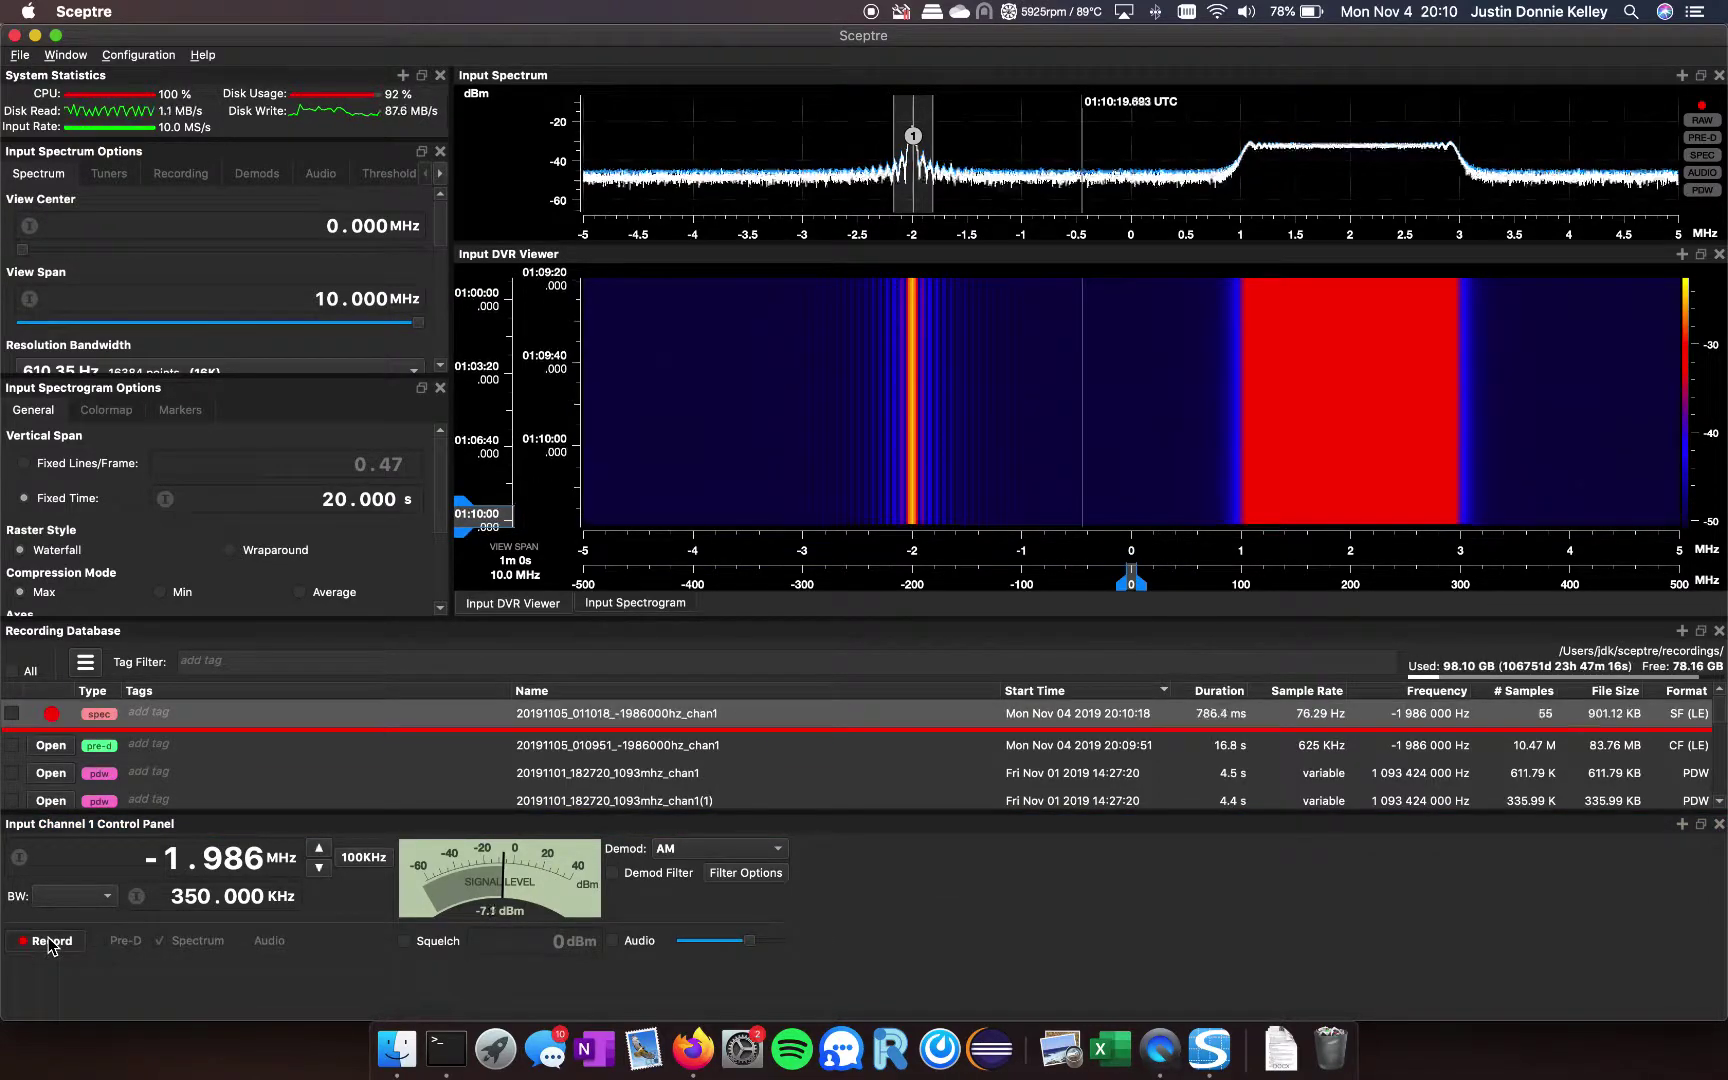
pyautogui.click(45, 941)
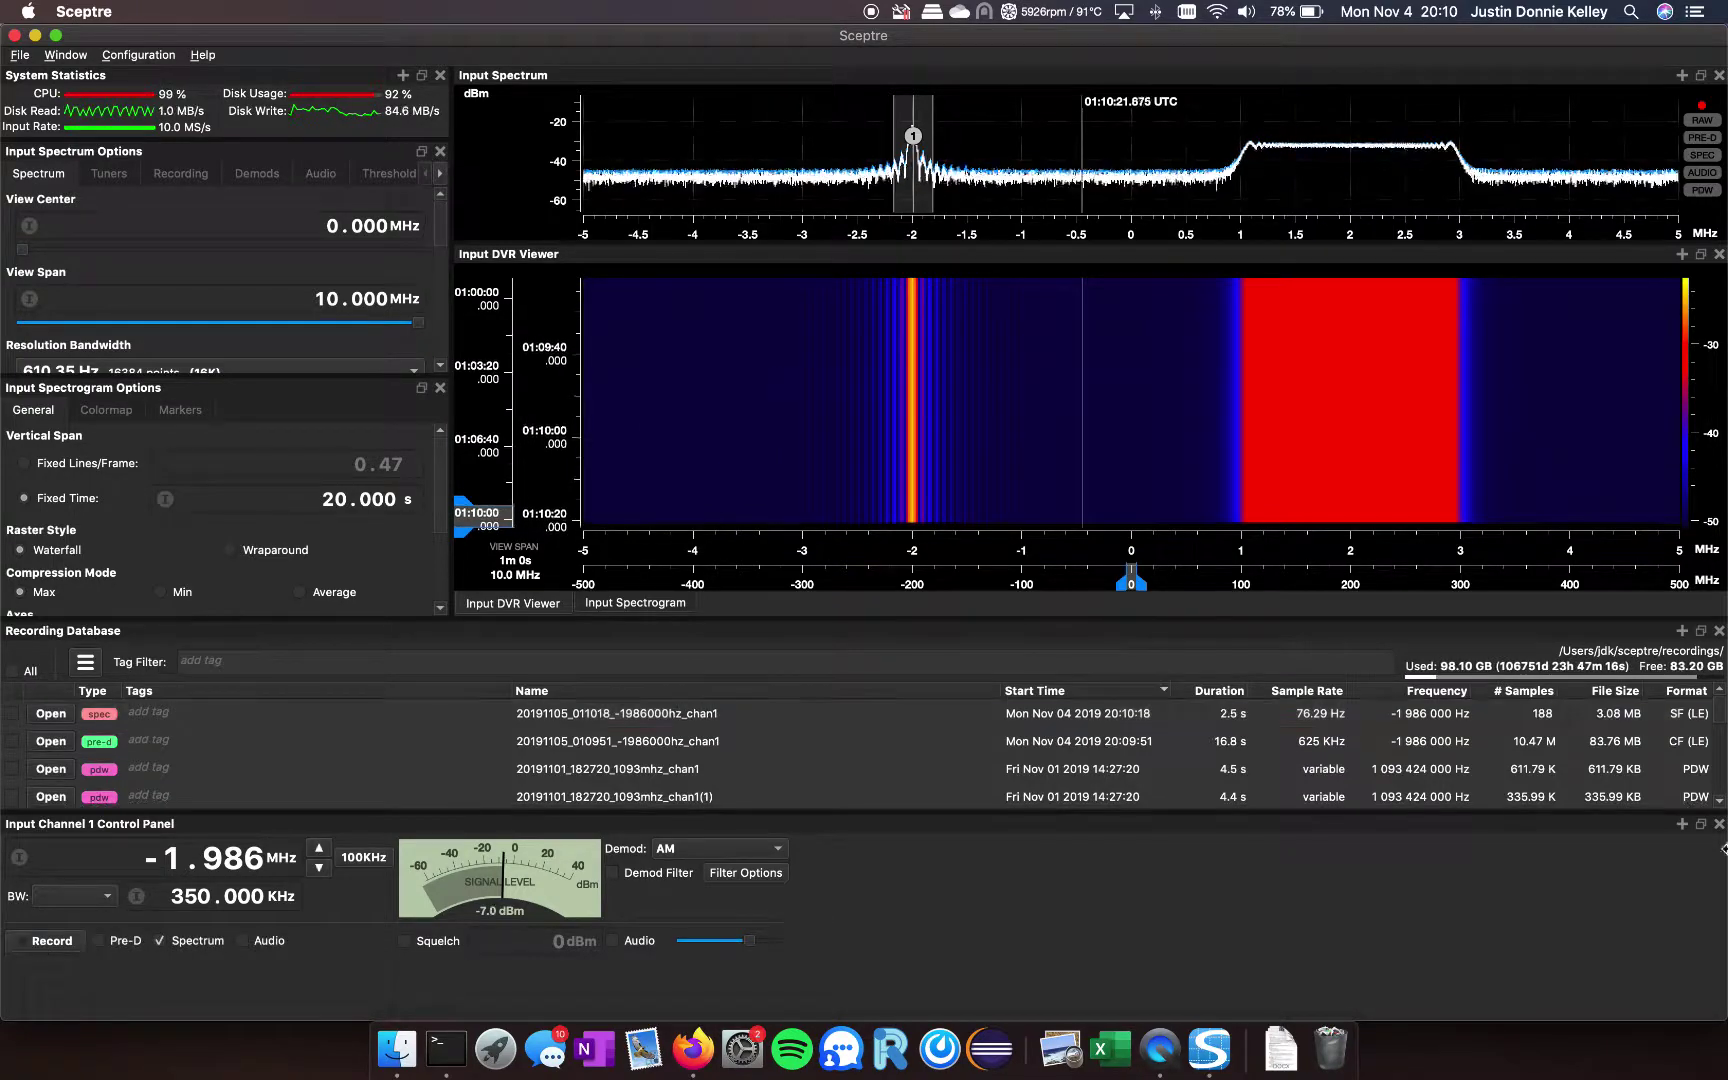
pyautogui.click(1719, 823)
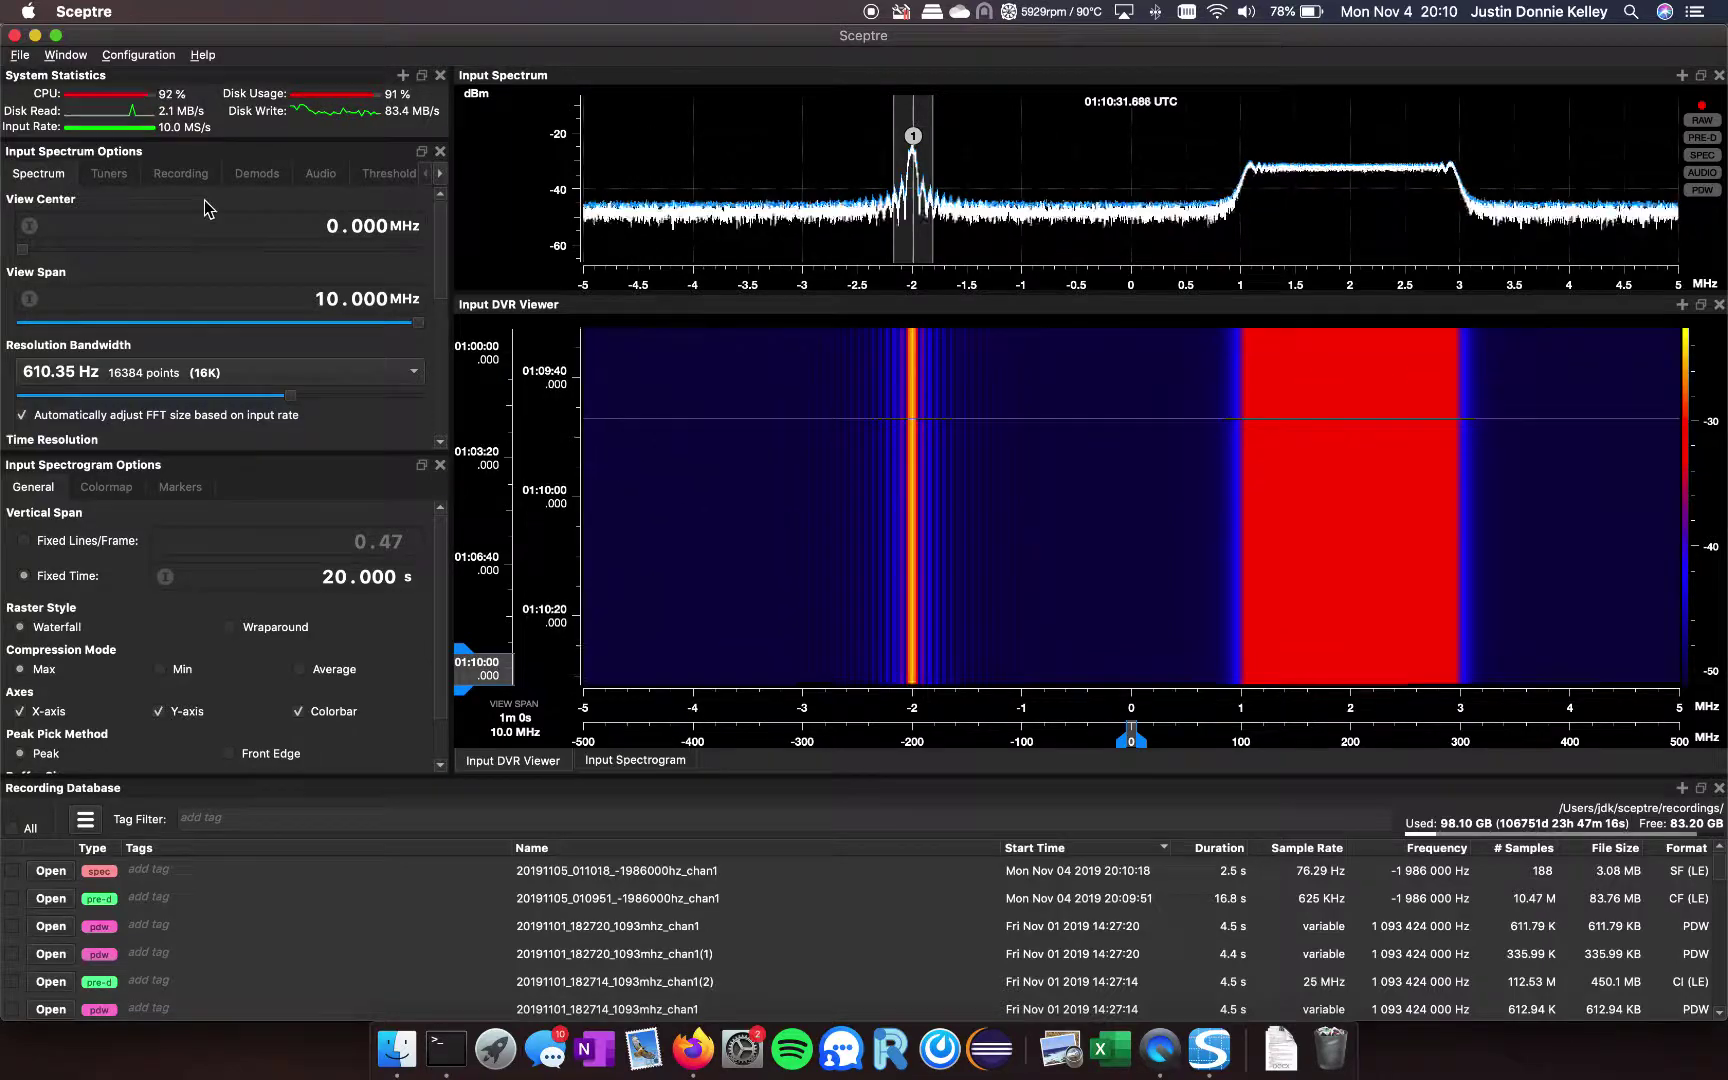
# Show the Recorders window and dock it as a tab with the Input DVR Viewer and Input Spectrogram.
pyautogui.click(66, 58)
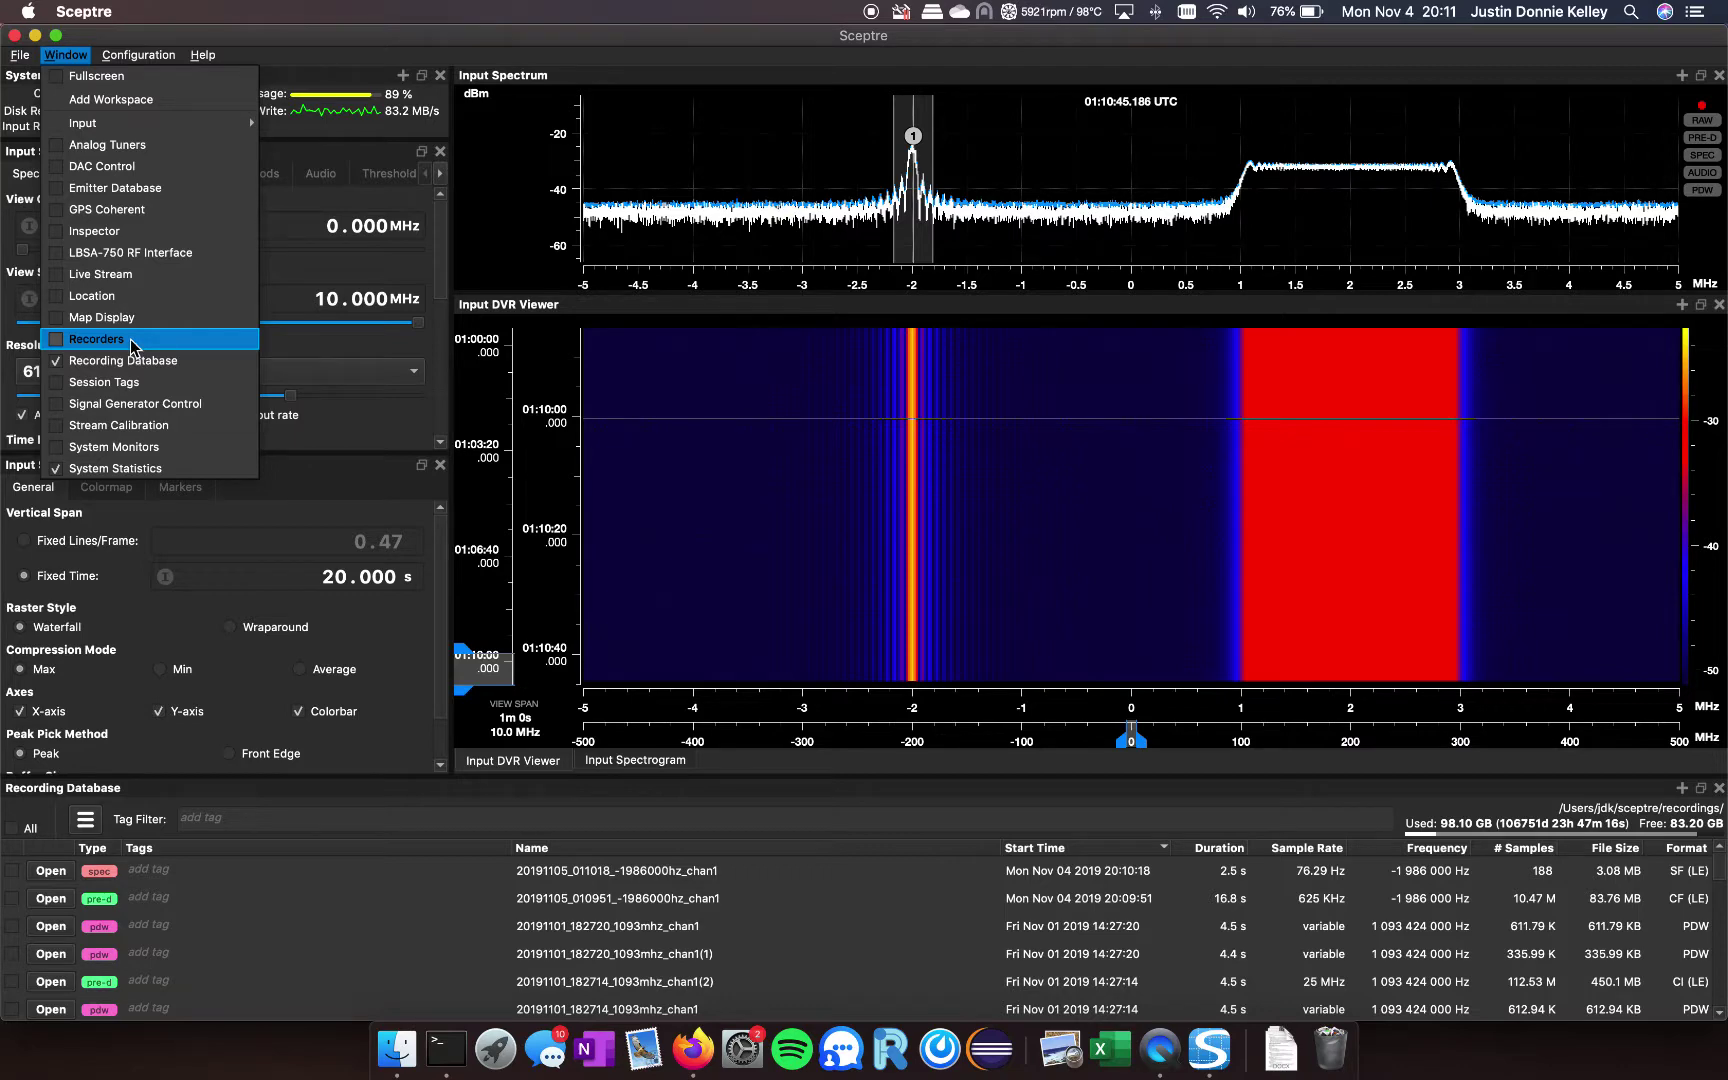
pyautogui.click(96, 339)
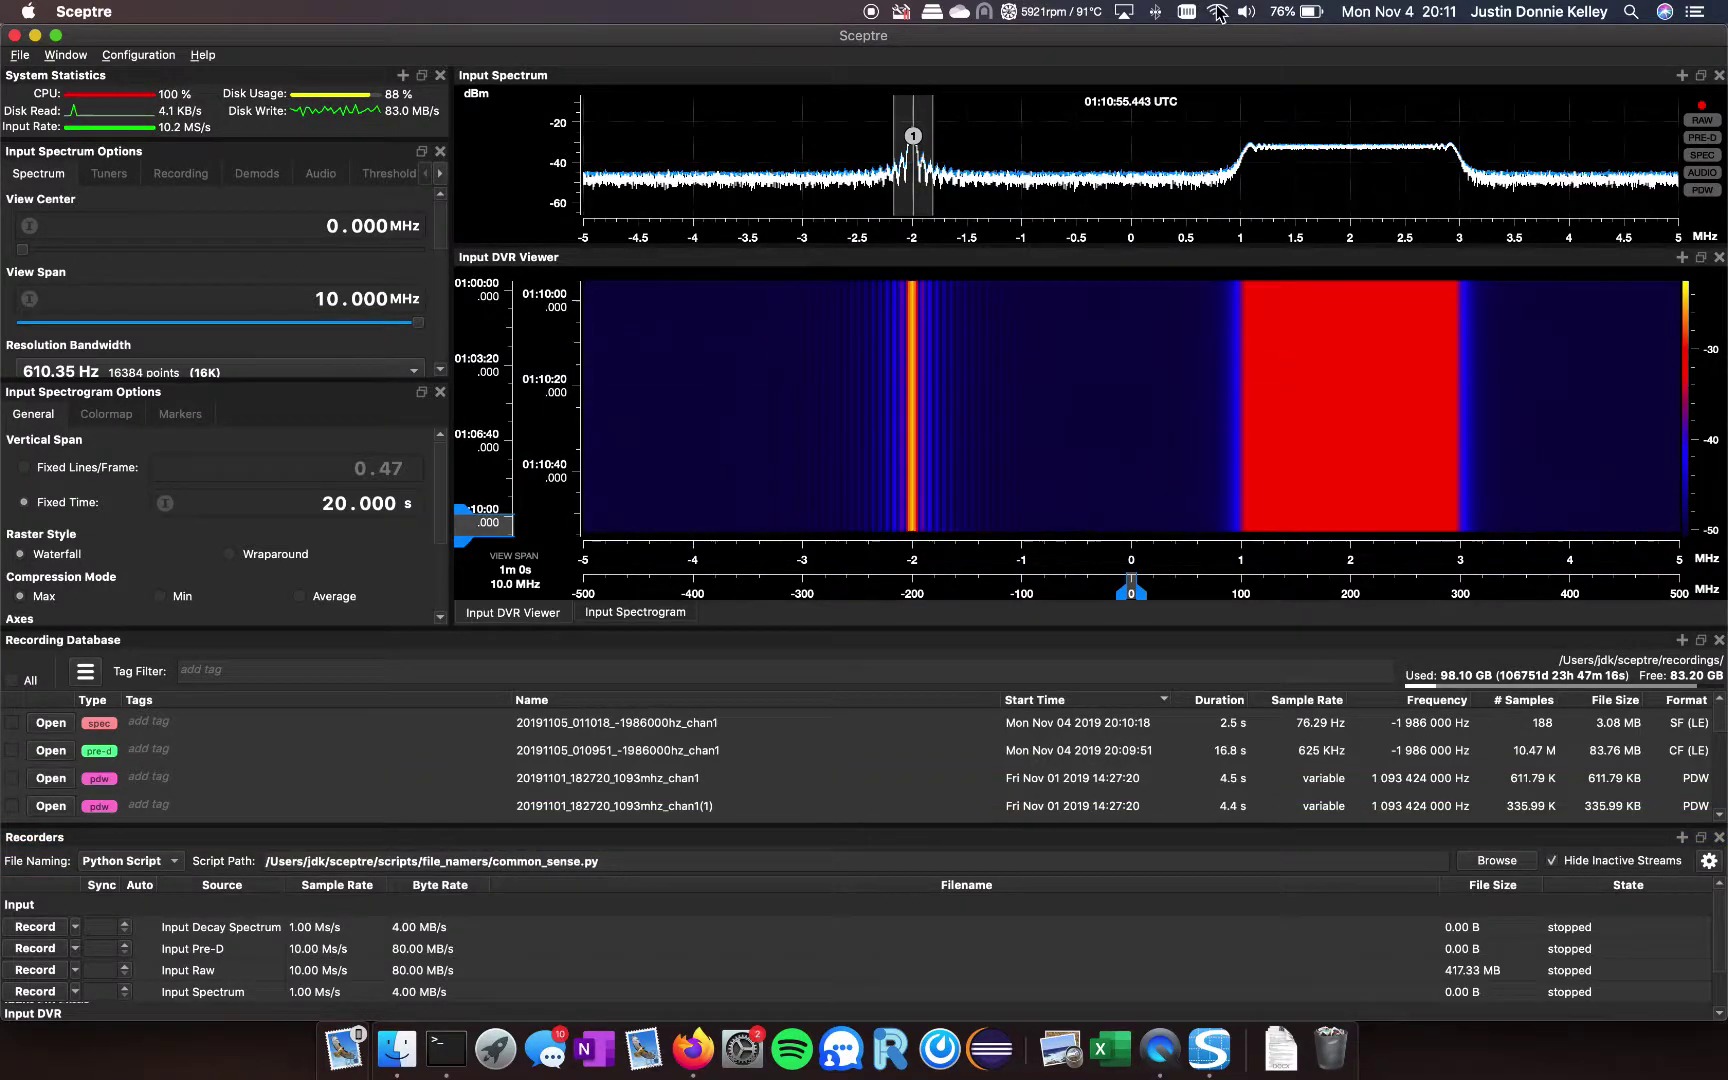
pyautogui.moveTo(1006, 836); pyautogui.dragTo(1029, 532)
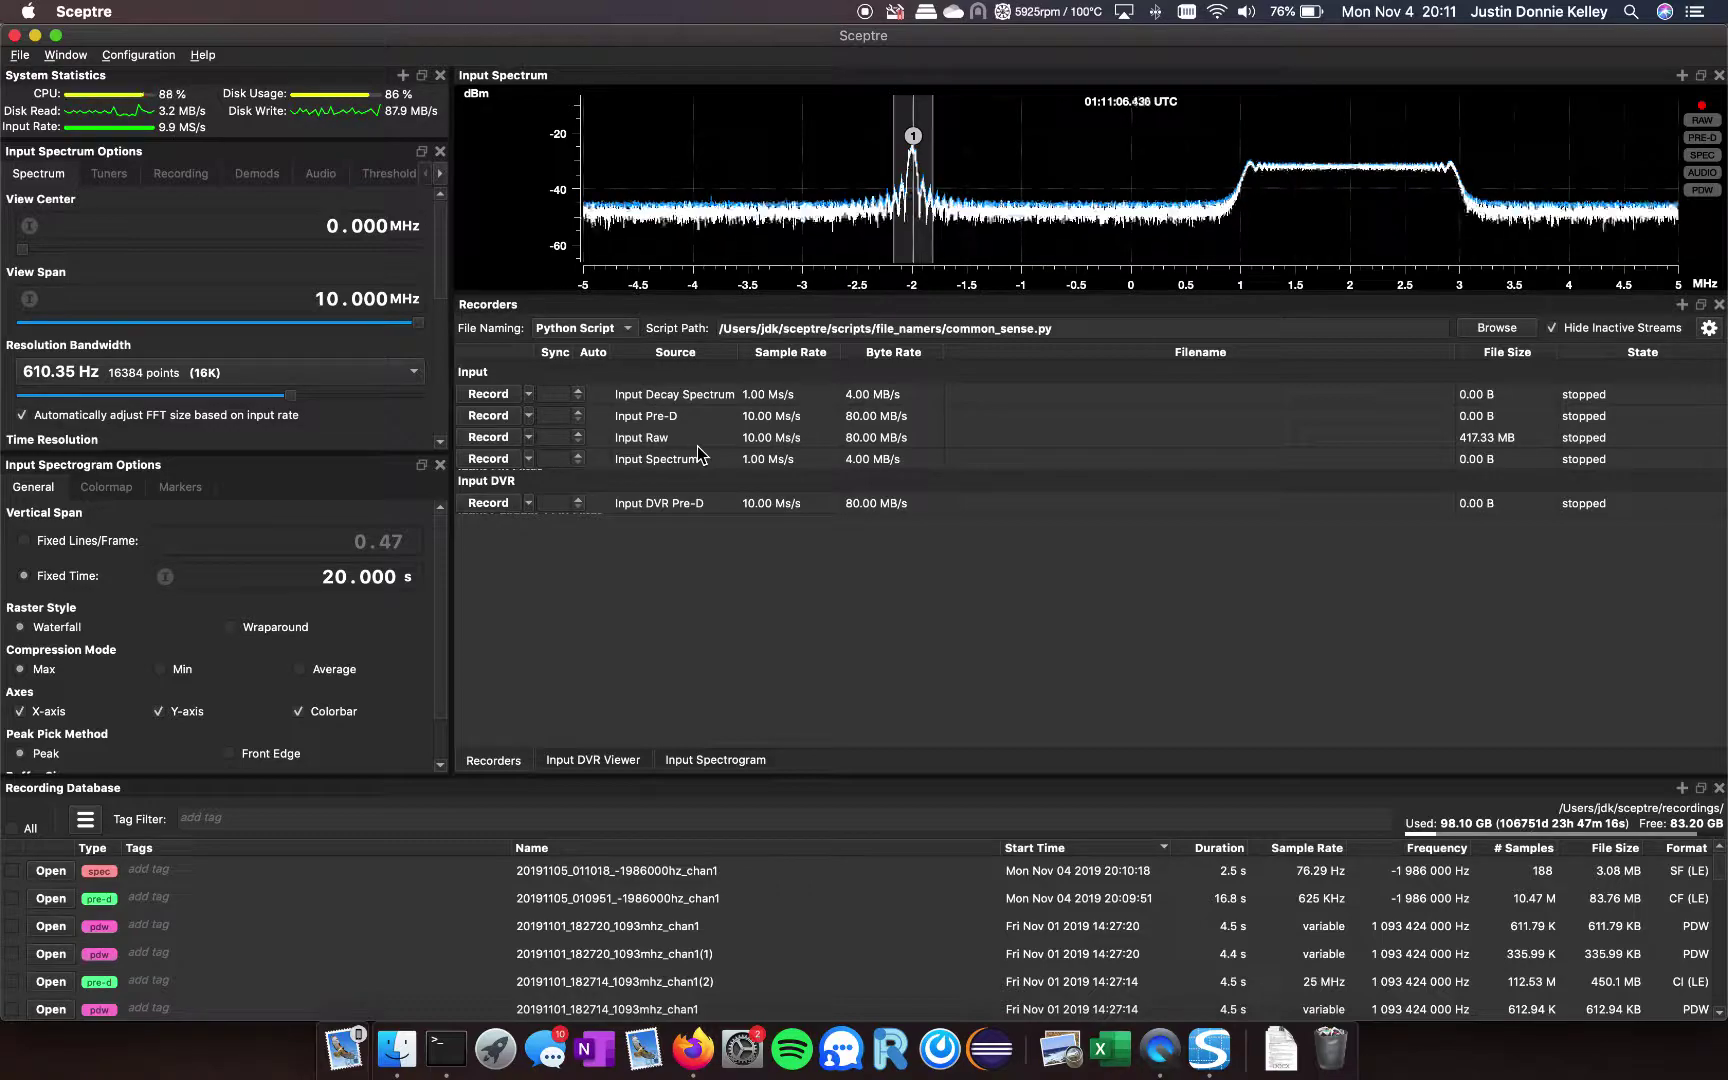
# Capture an Input Raw recording of about 3 seconds from the Recorders window.
pyautogui.click(1218, 12)
pyautogui.click(1218, 12)
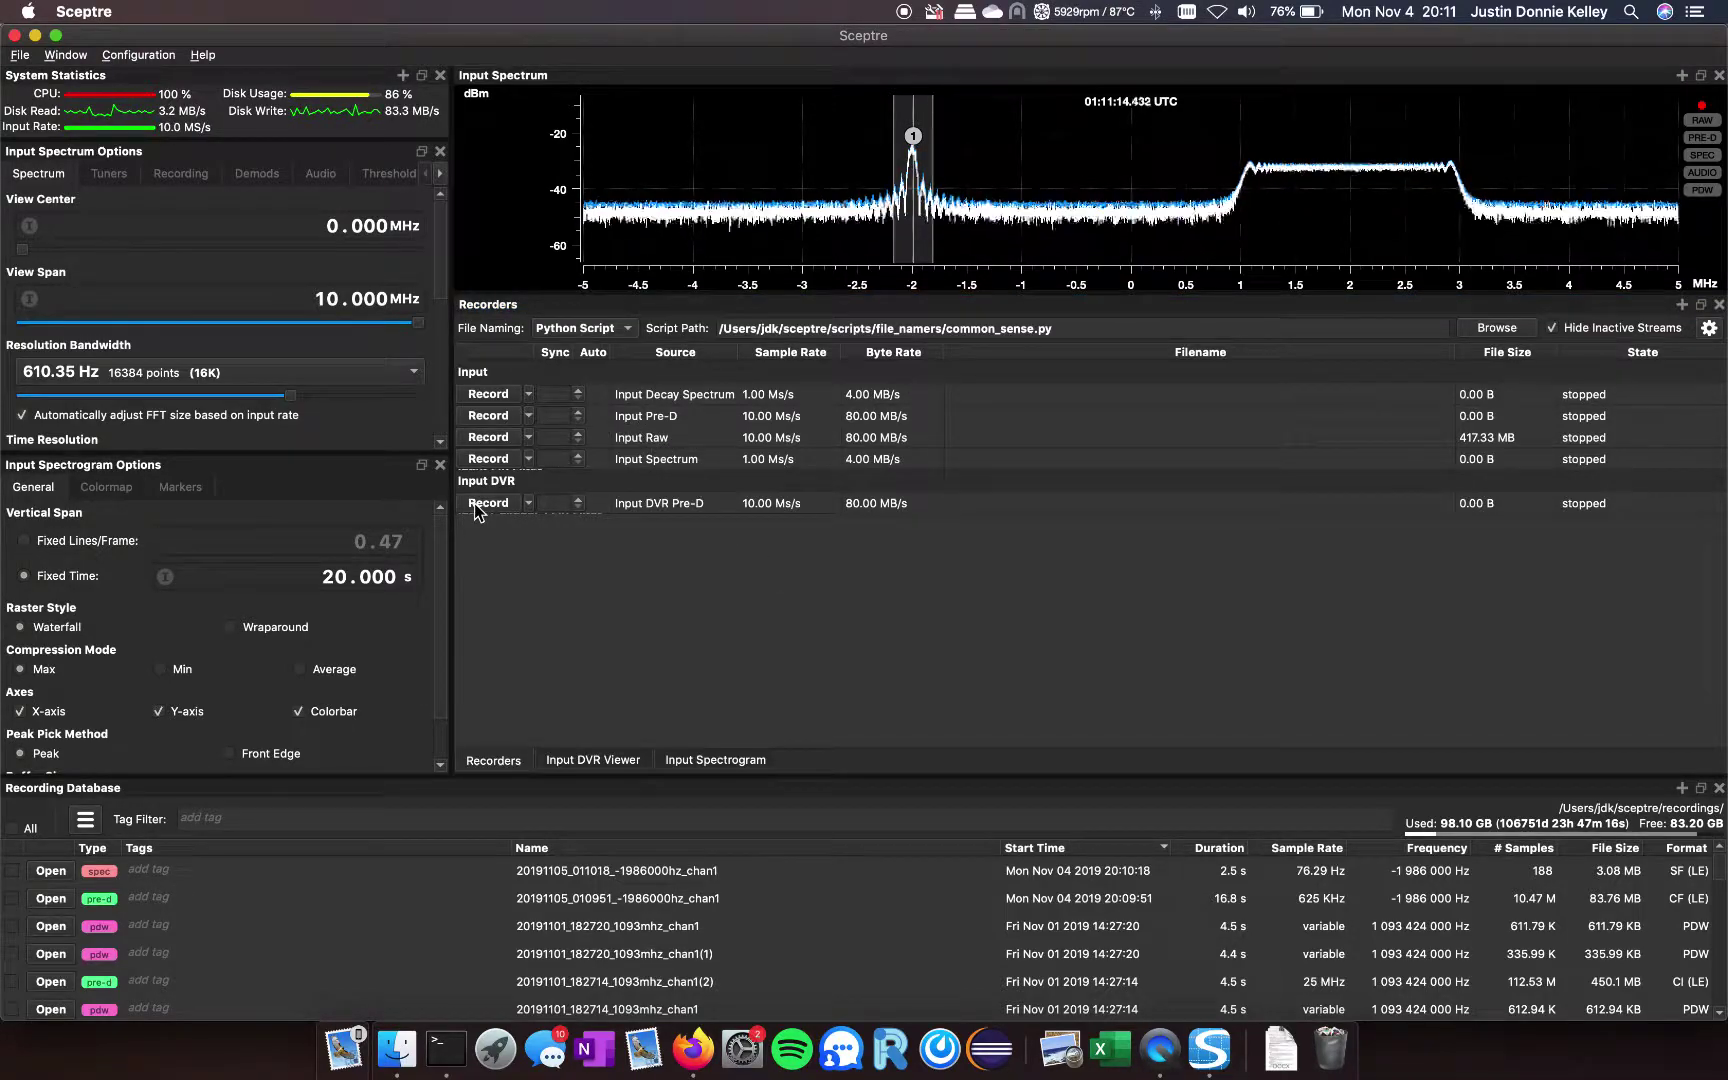
pyautogui.click(499, 441)
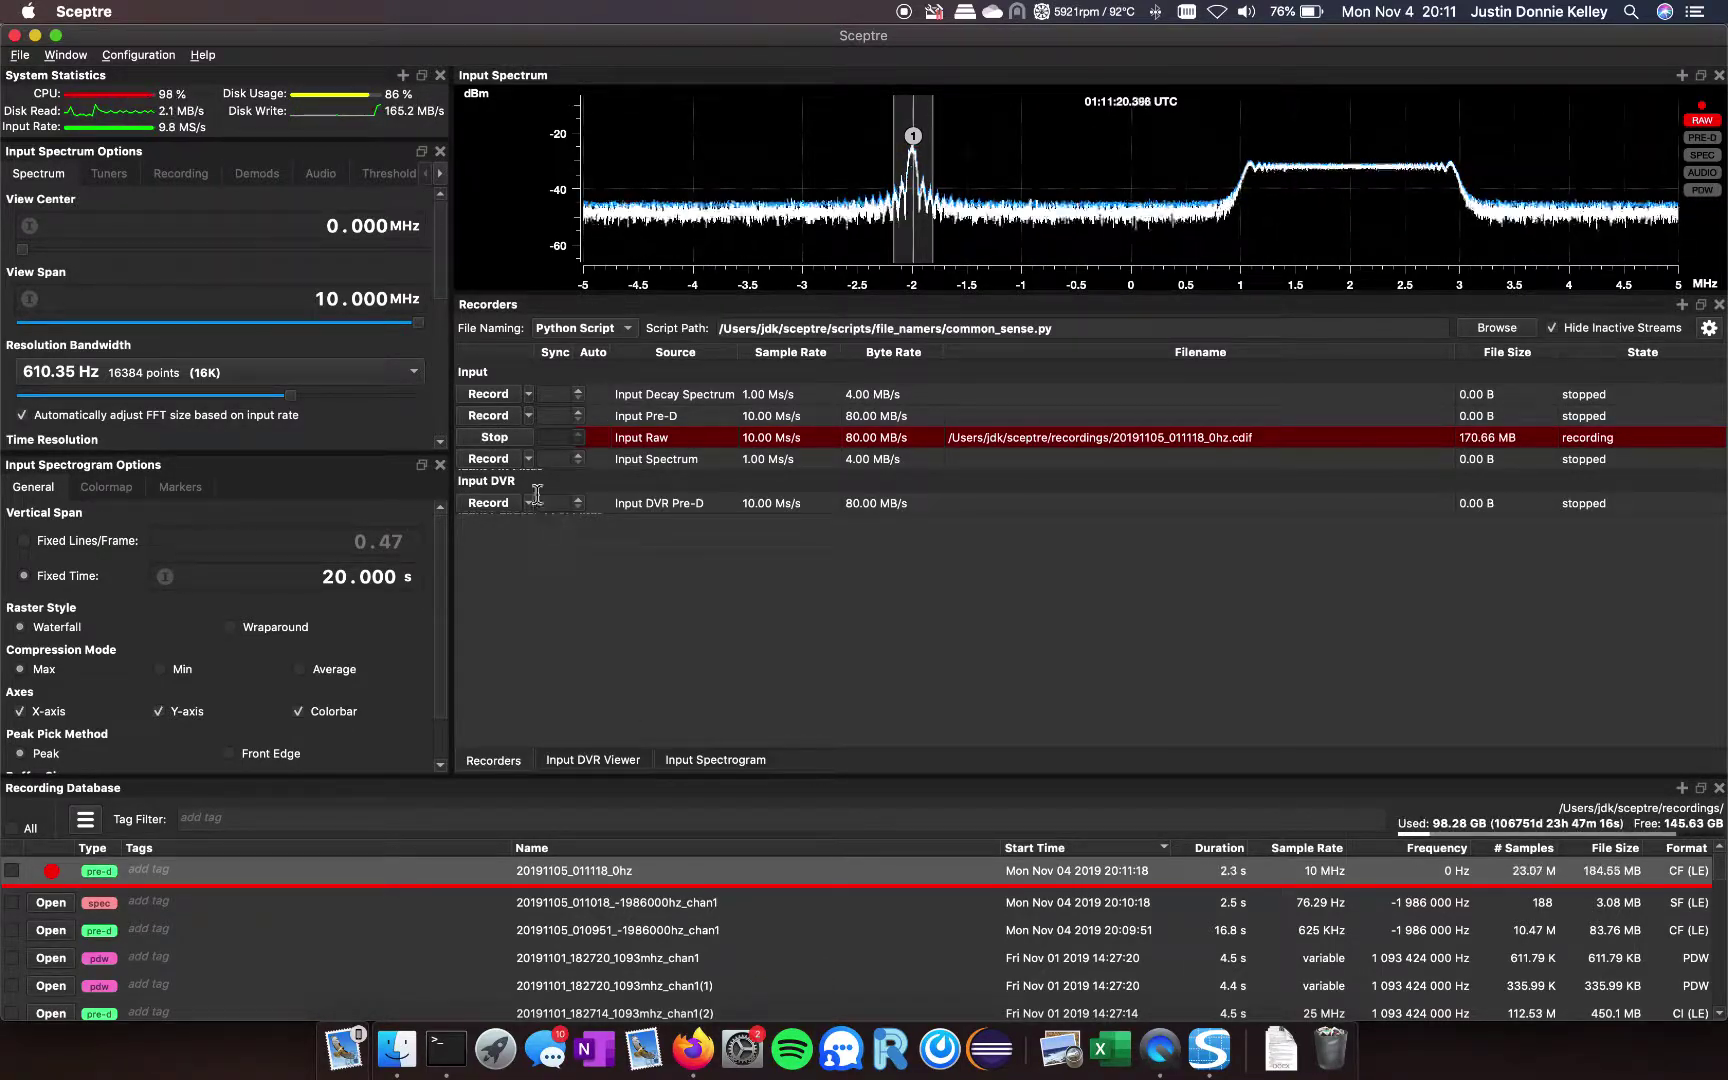
pyautogui.click(494, 437)
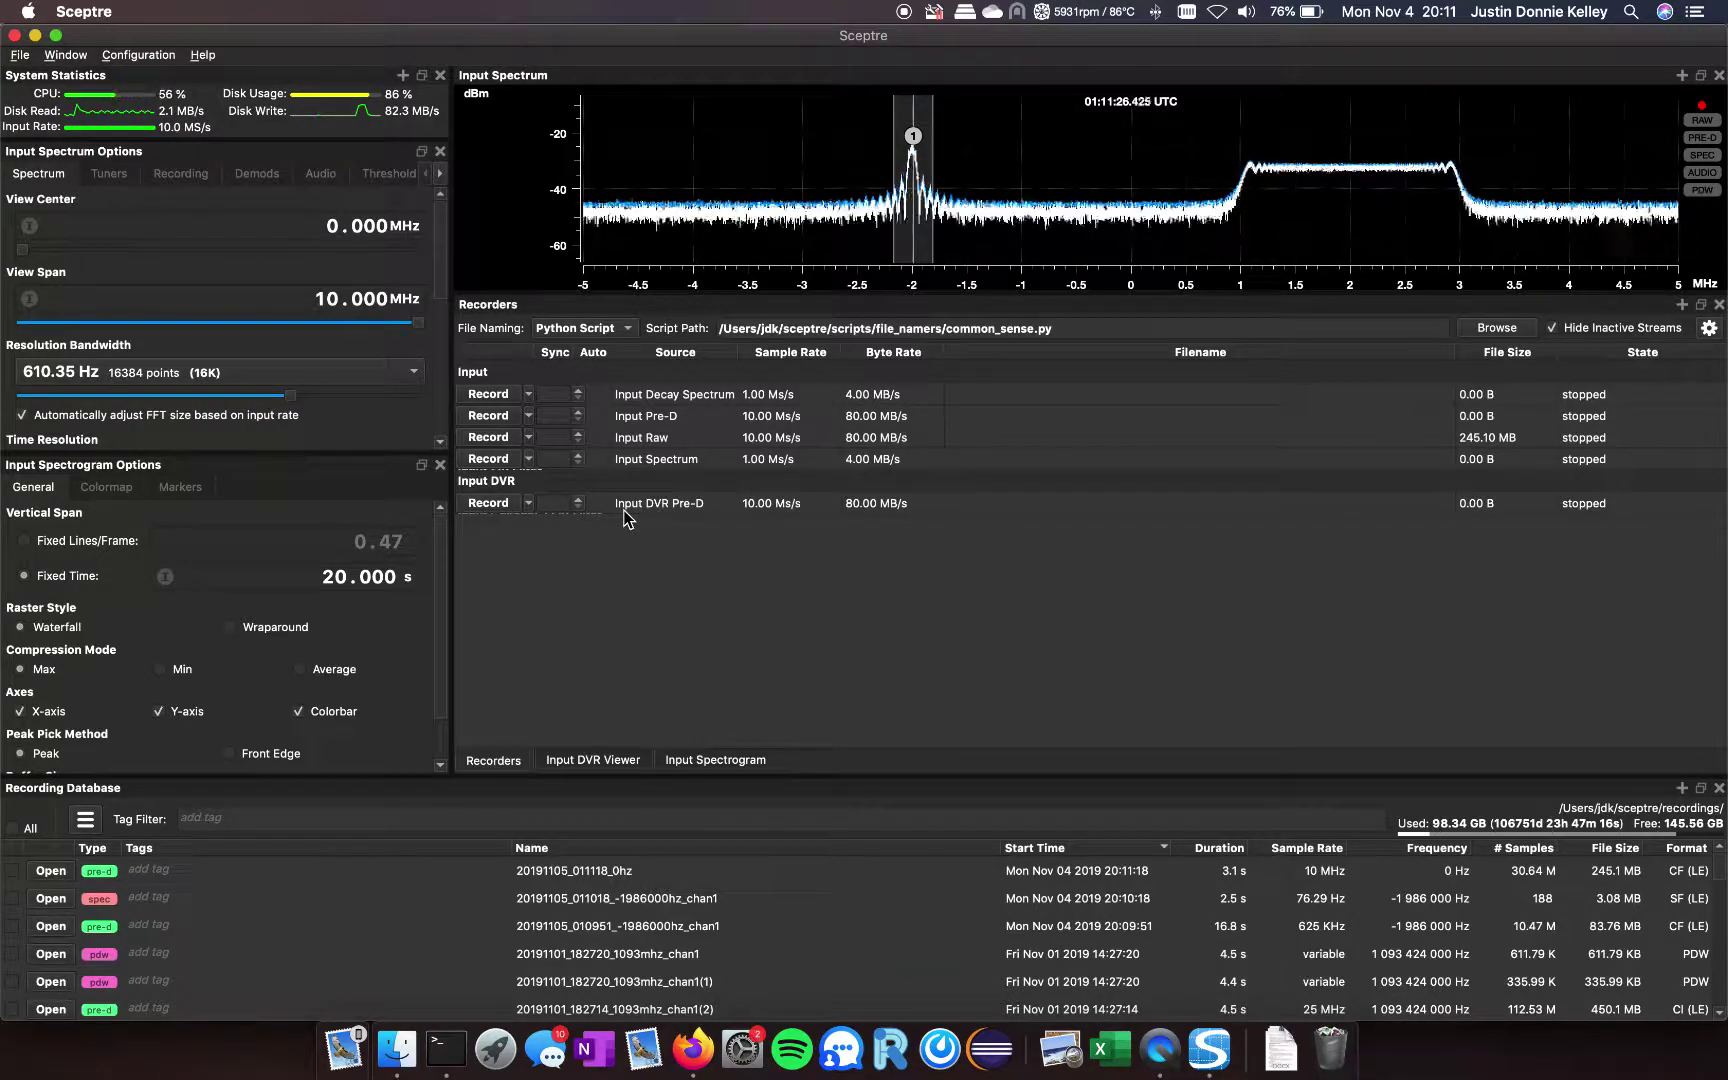
# Show the Input Channel 1 Spectrum from Tuner 1 and dock it beside the Recording Database.
pyautogui.rightClick(914, 141)
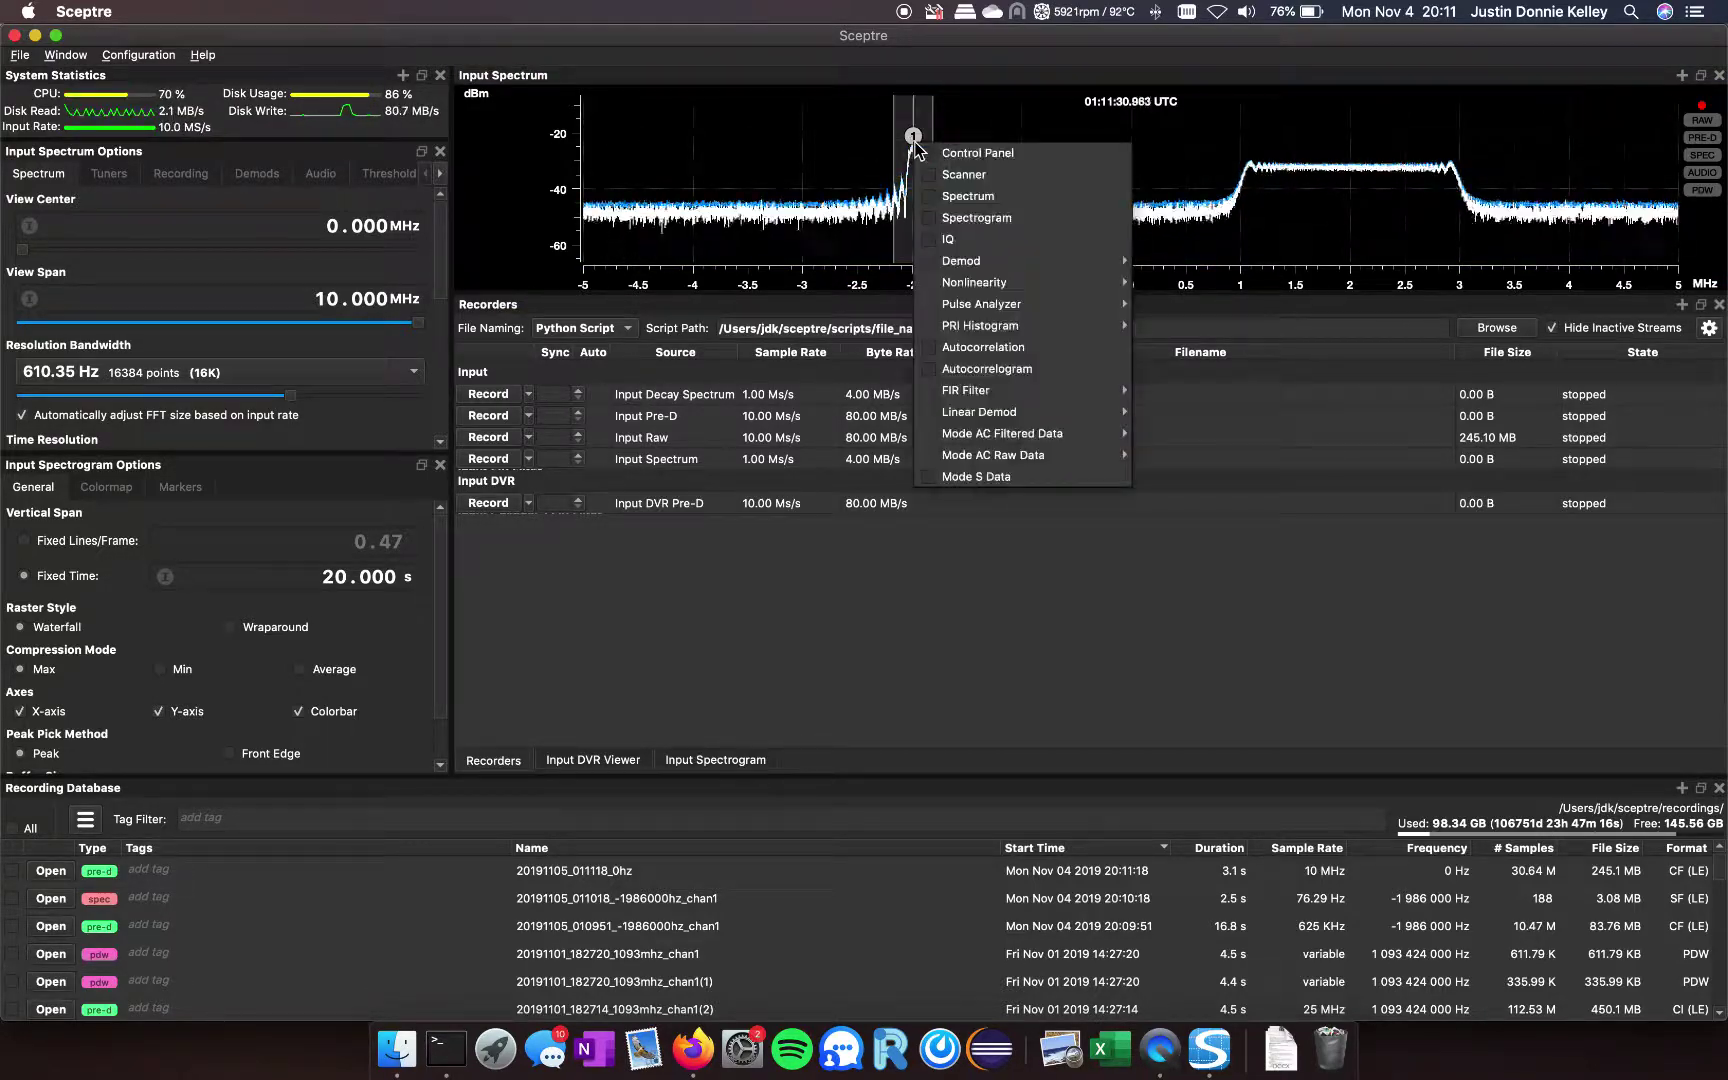
pyautogui.click(957, 198)
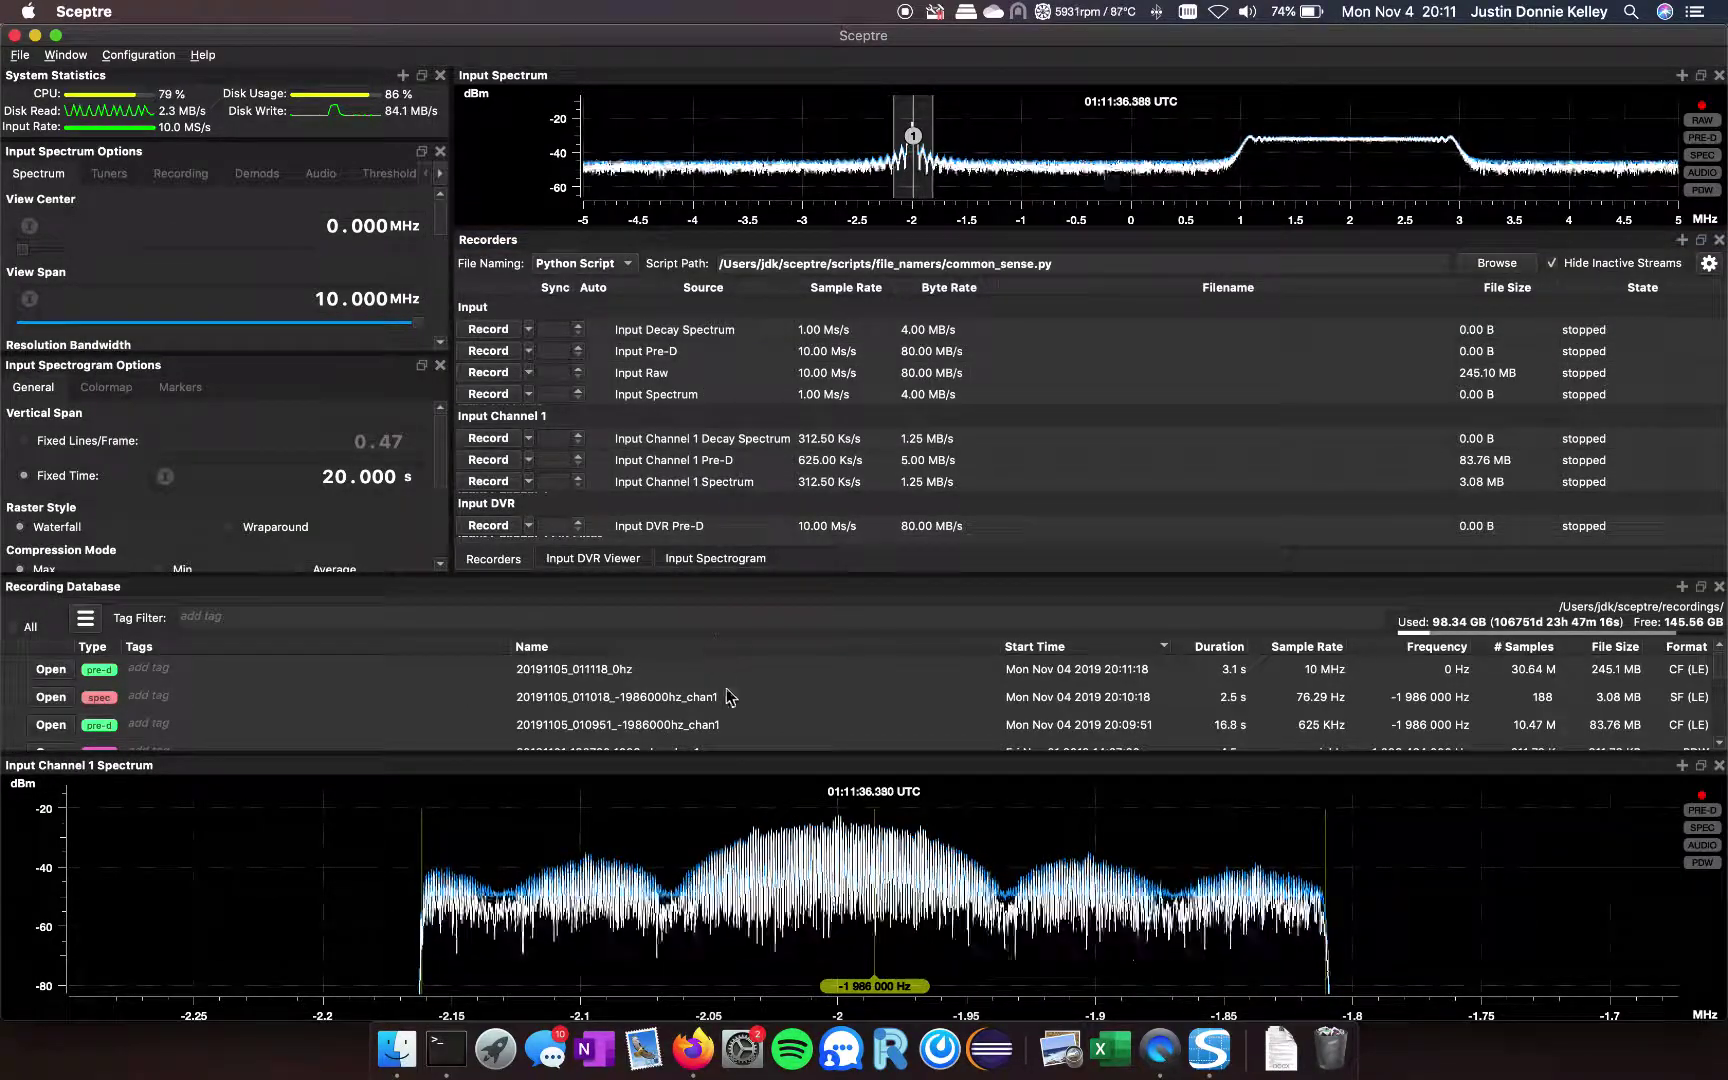
pyautogui.moveTo(763, 766); pyautogui.dragTo(1180, 836)
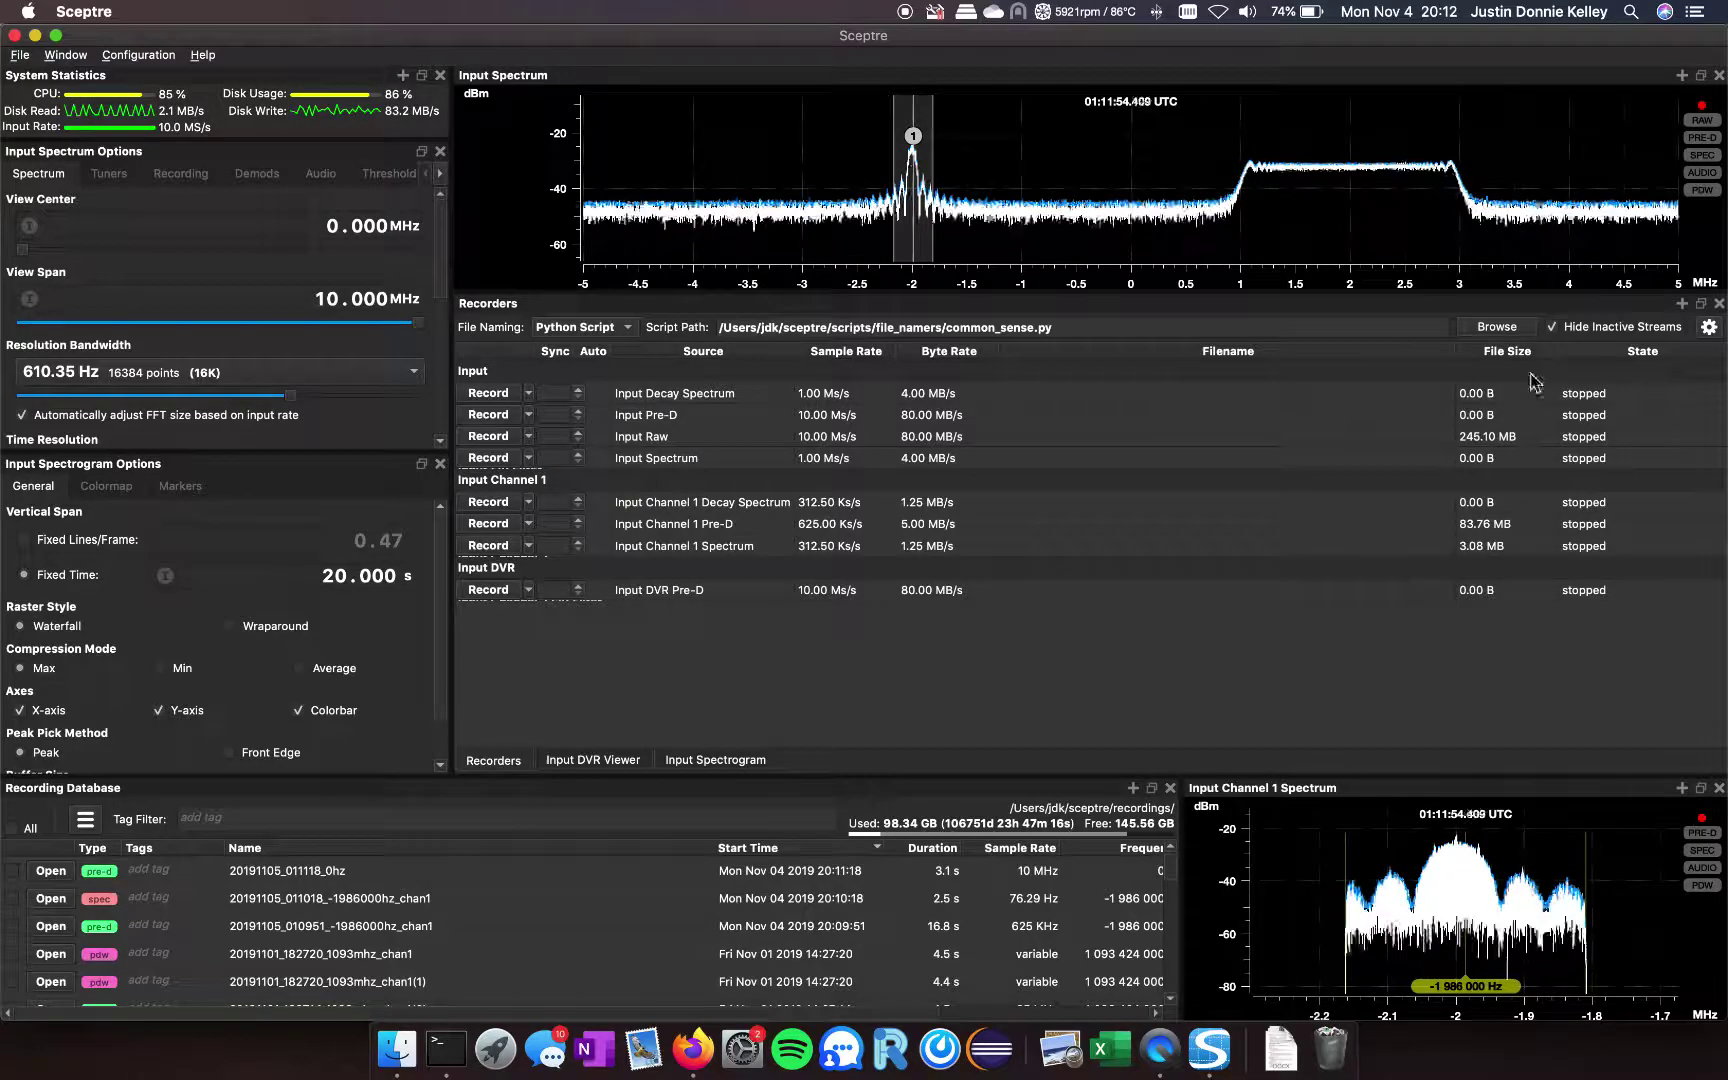
# Turn off Hide Inactive Streams in the Recorders window and look through the full list of recordable streams.
pyautogui.click(1551, 326)
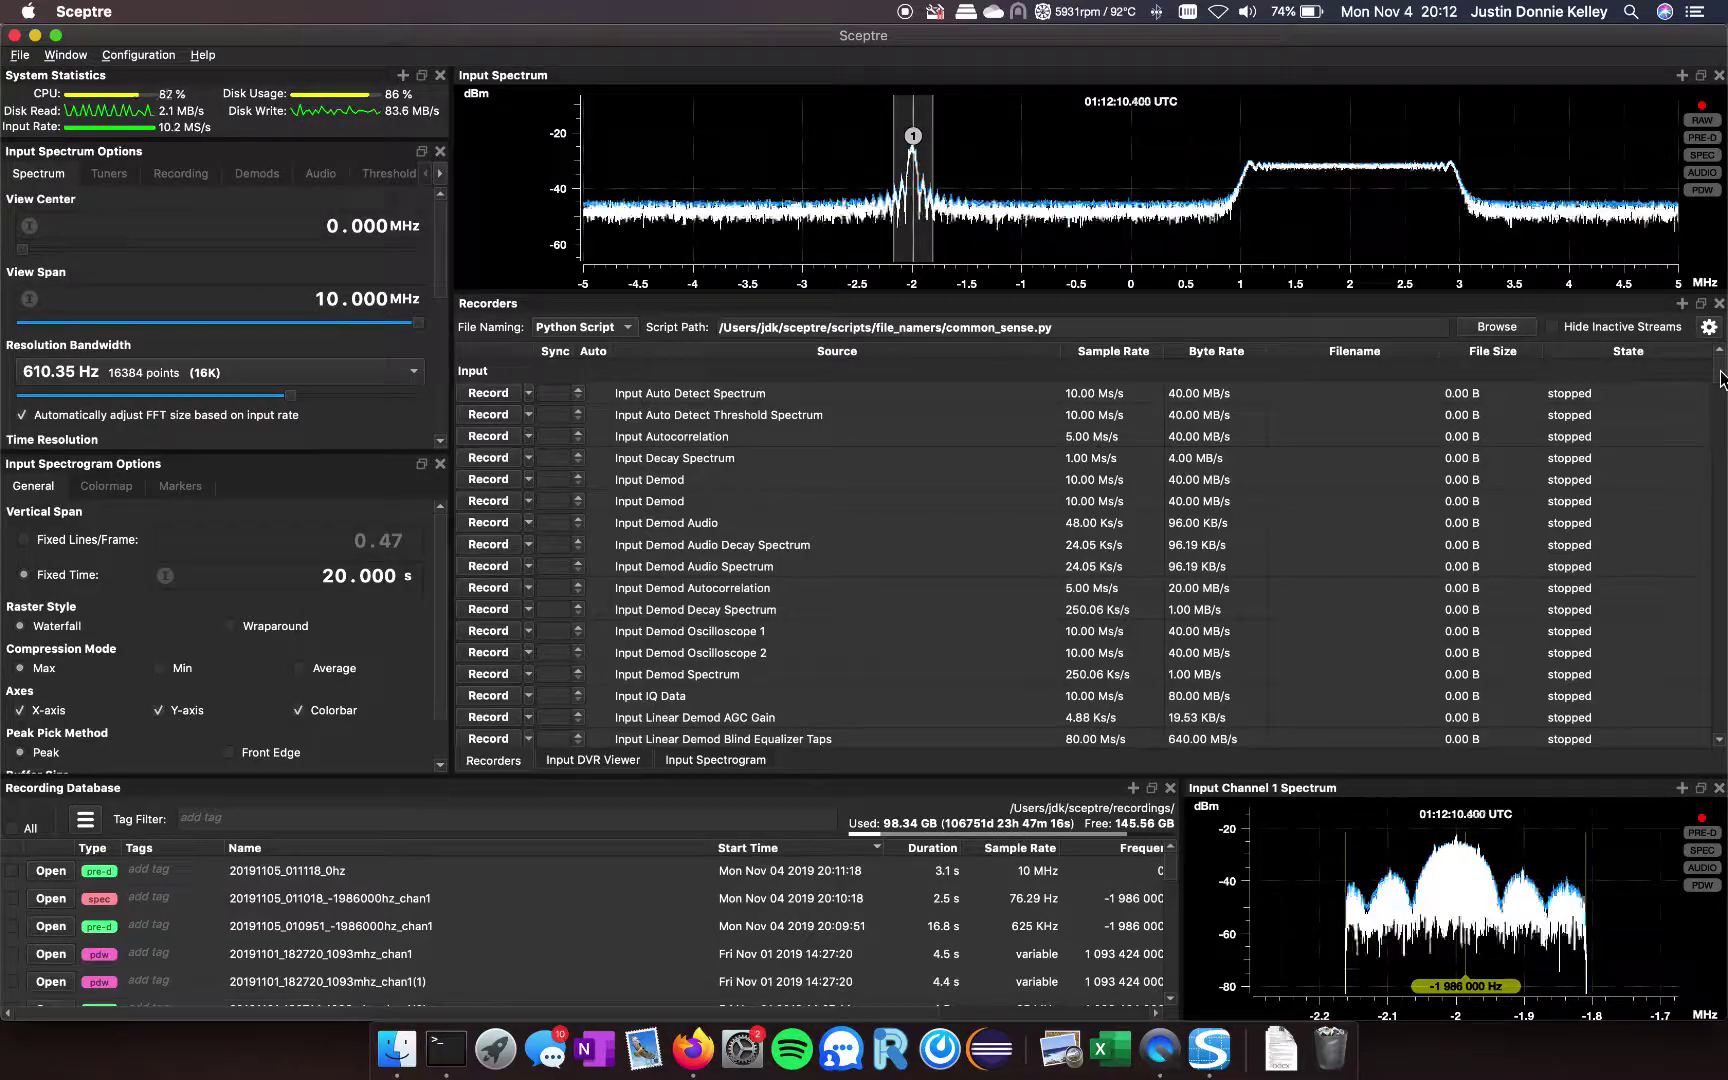
pyautogui.moveTo(1720, 377); pyautogui.dragTo(1592, 440)
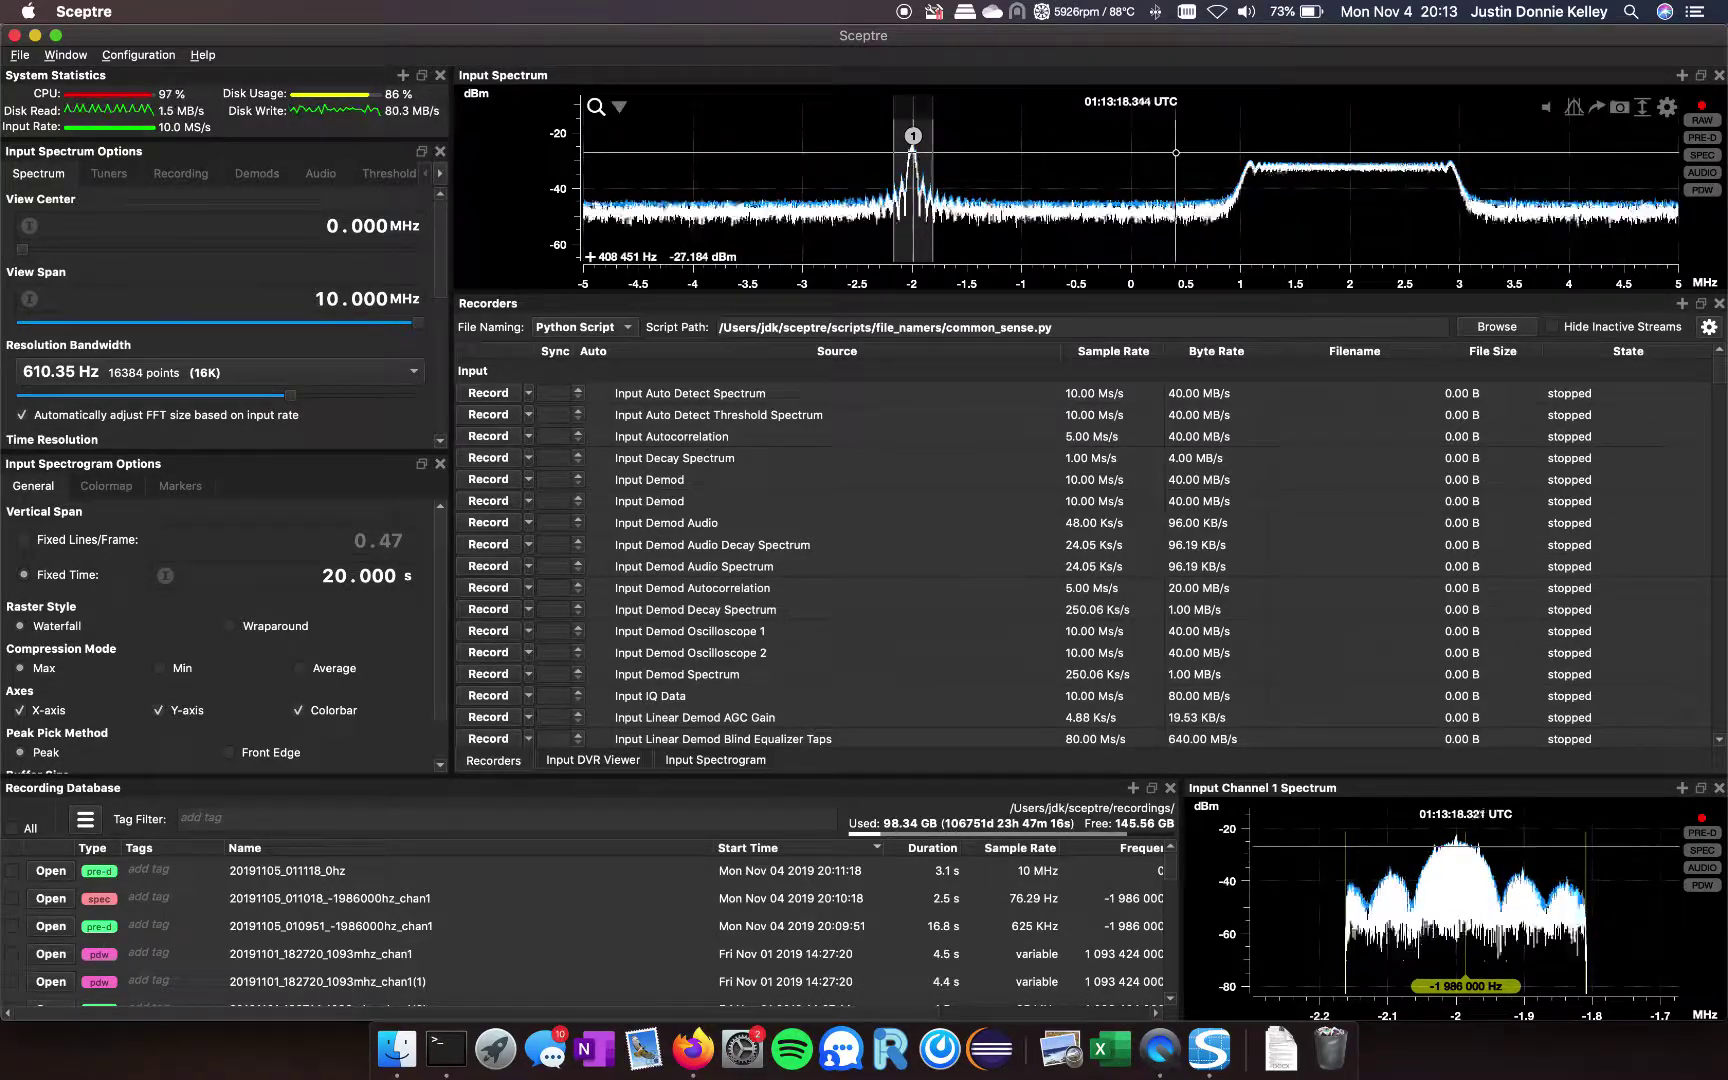
# Add Tuner 2 to the Input Spectrum, centre it at about 2 MHz and widen it to span the wideband signal.
pyautogui.rightClick(1177, 153)
pyautogui.moveTo(1224, 208)
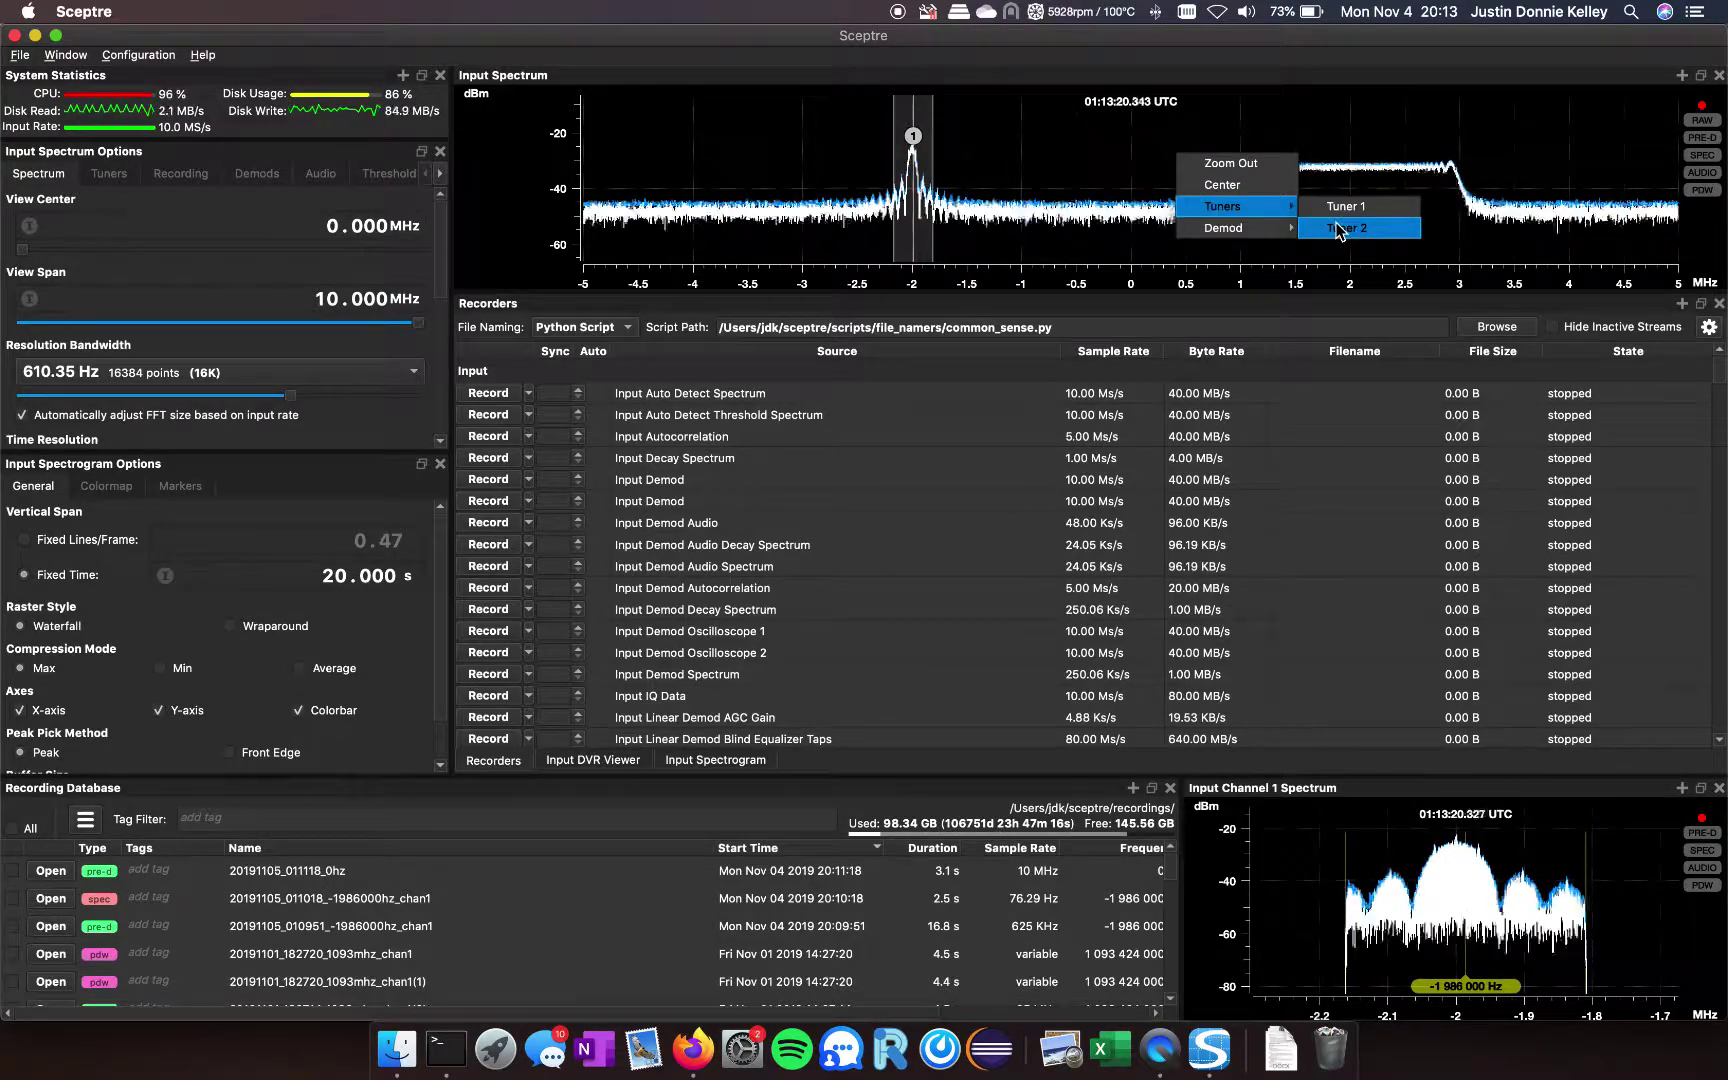
pyautogui.click(1340, 227)
pyautogui.moveTo(1178, 157); pyautogui.dragTo(1314, 157)
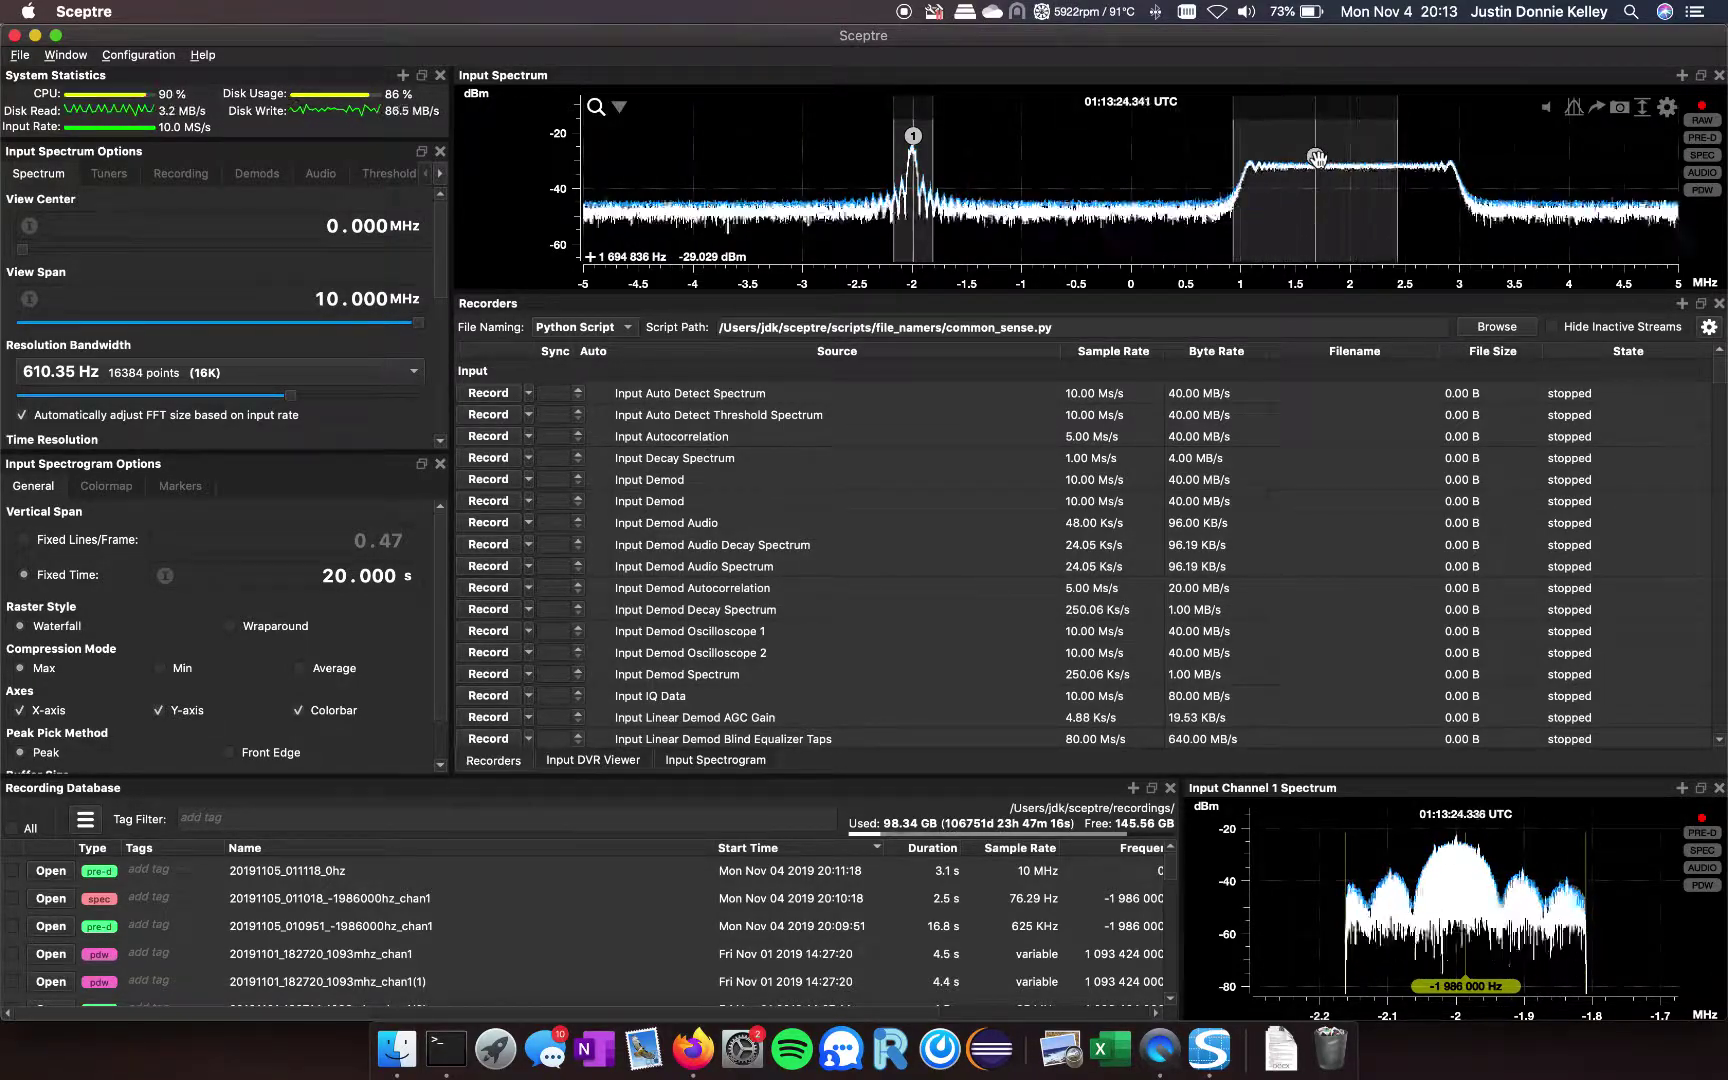
pyautogui.moveTo(1316, 158); pyautogui.dragTo(1348, 157)
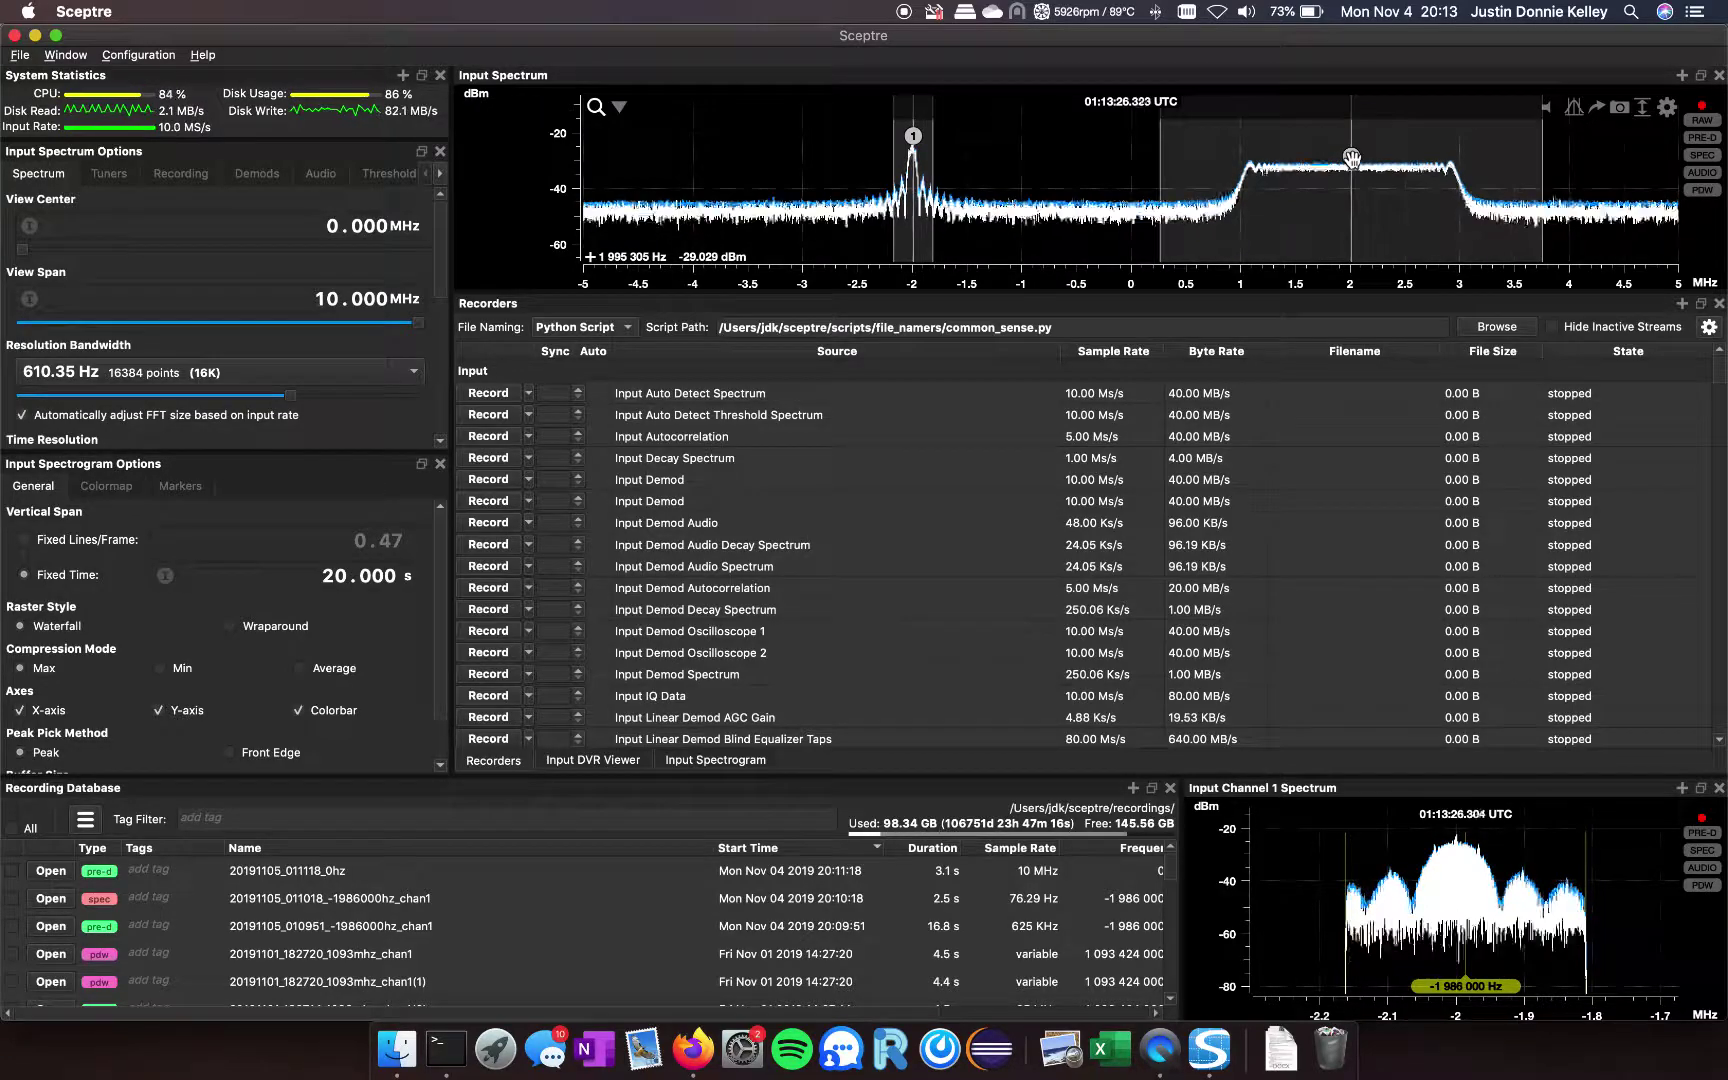
# Show the Input Channel 2 Spectrum from Tuner 2 and dock it between the Recording Database and the Channel 1 Spectrum.
pyautogui.rightClick(1351, 158)
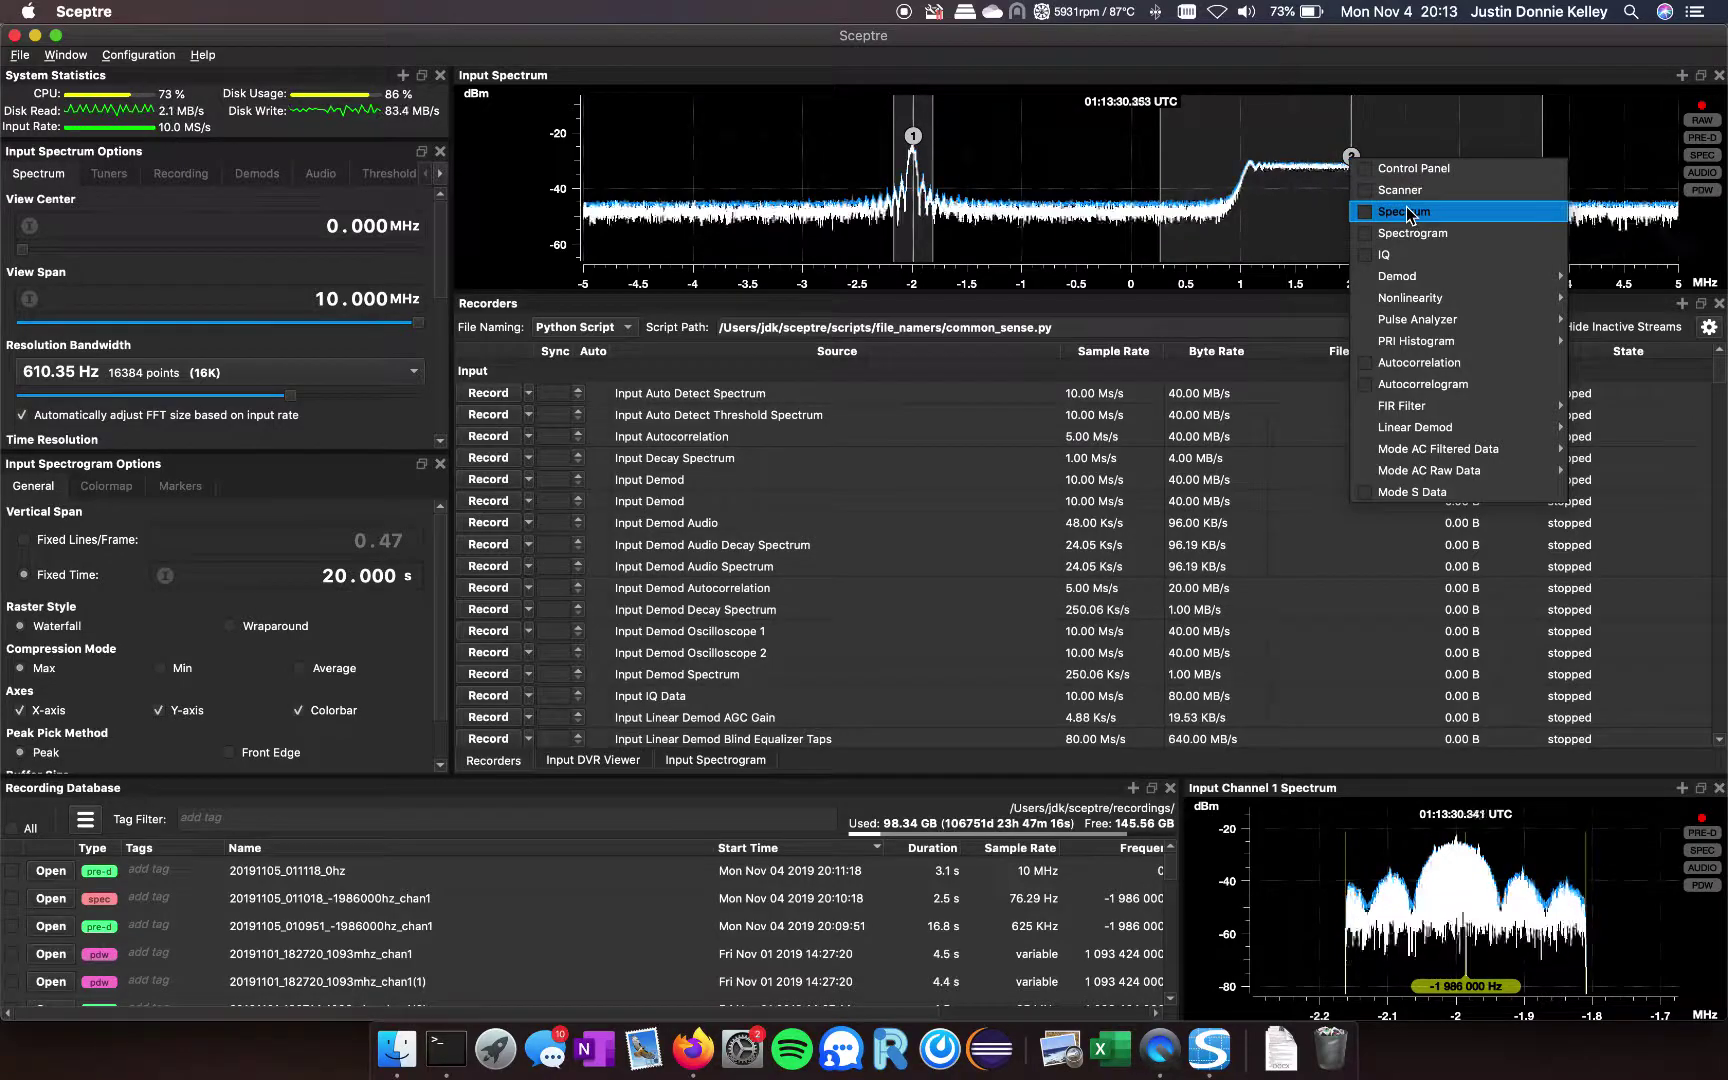
pyautogui.click(1405, 211)
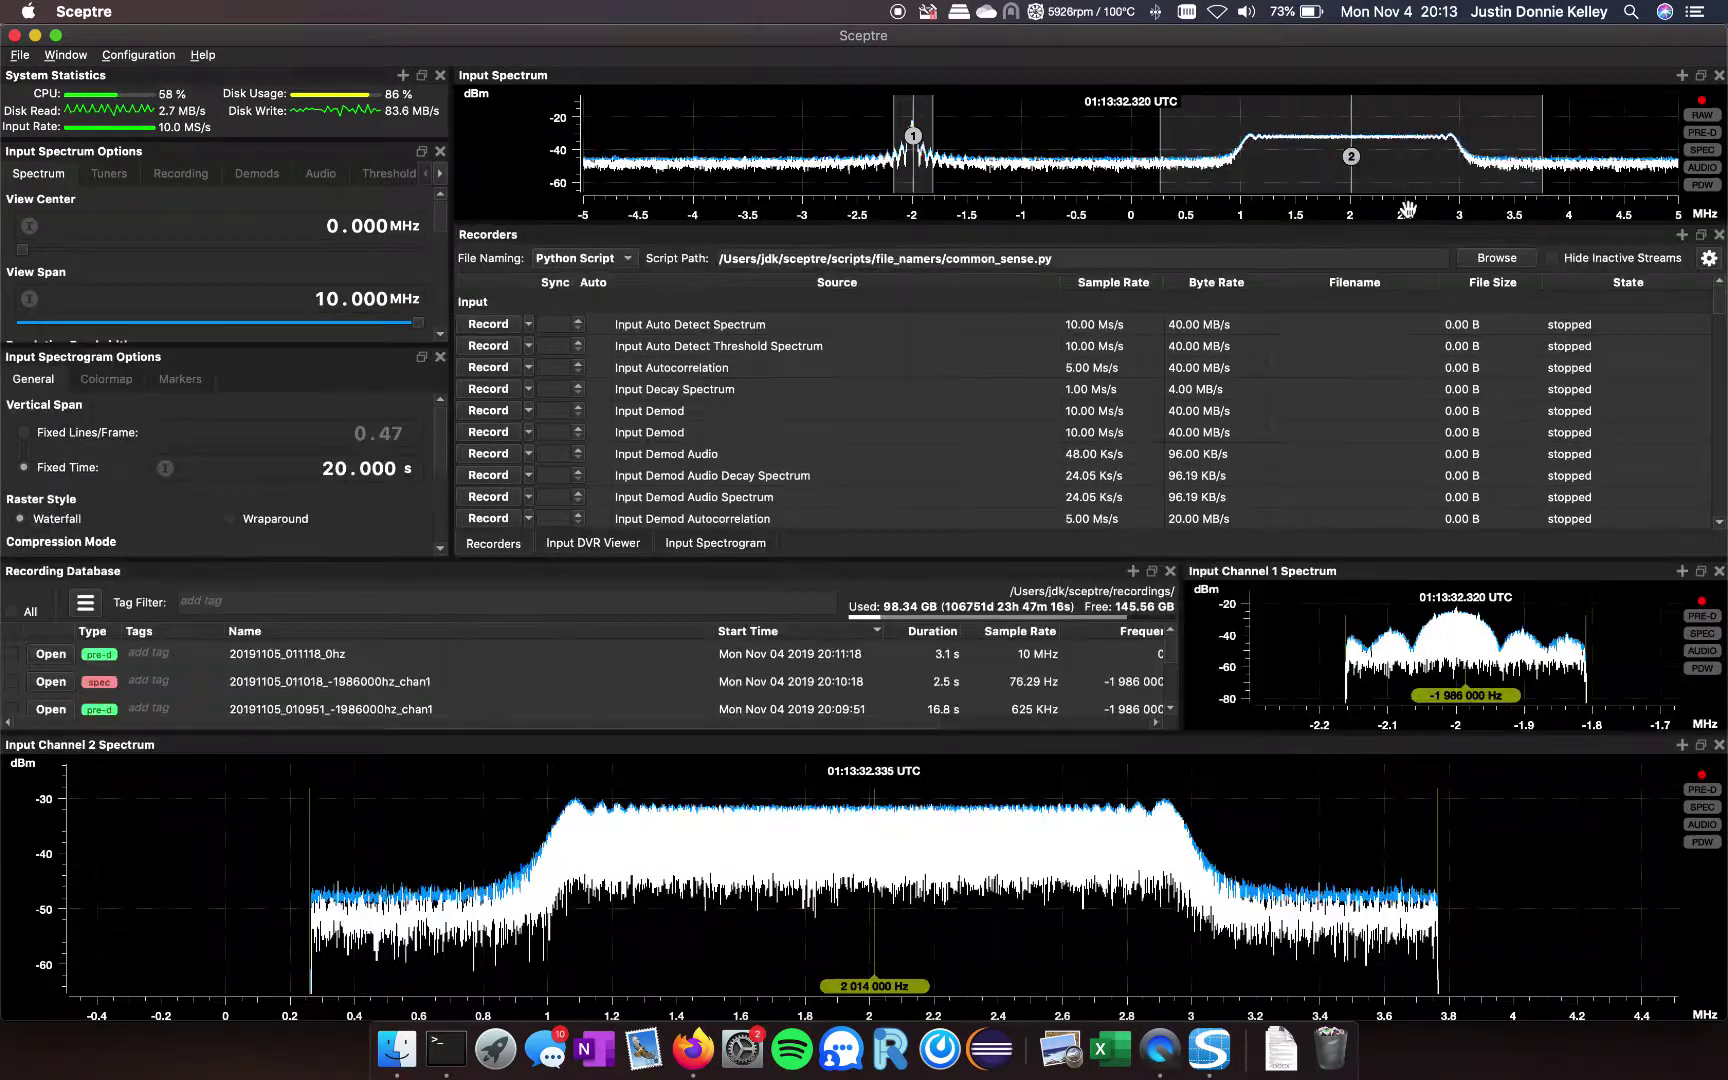
pyautogui.moveTo(1269, 751); pyautogui.dragTo(1200, 860)
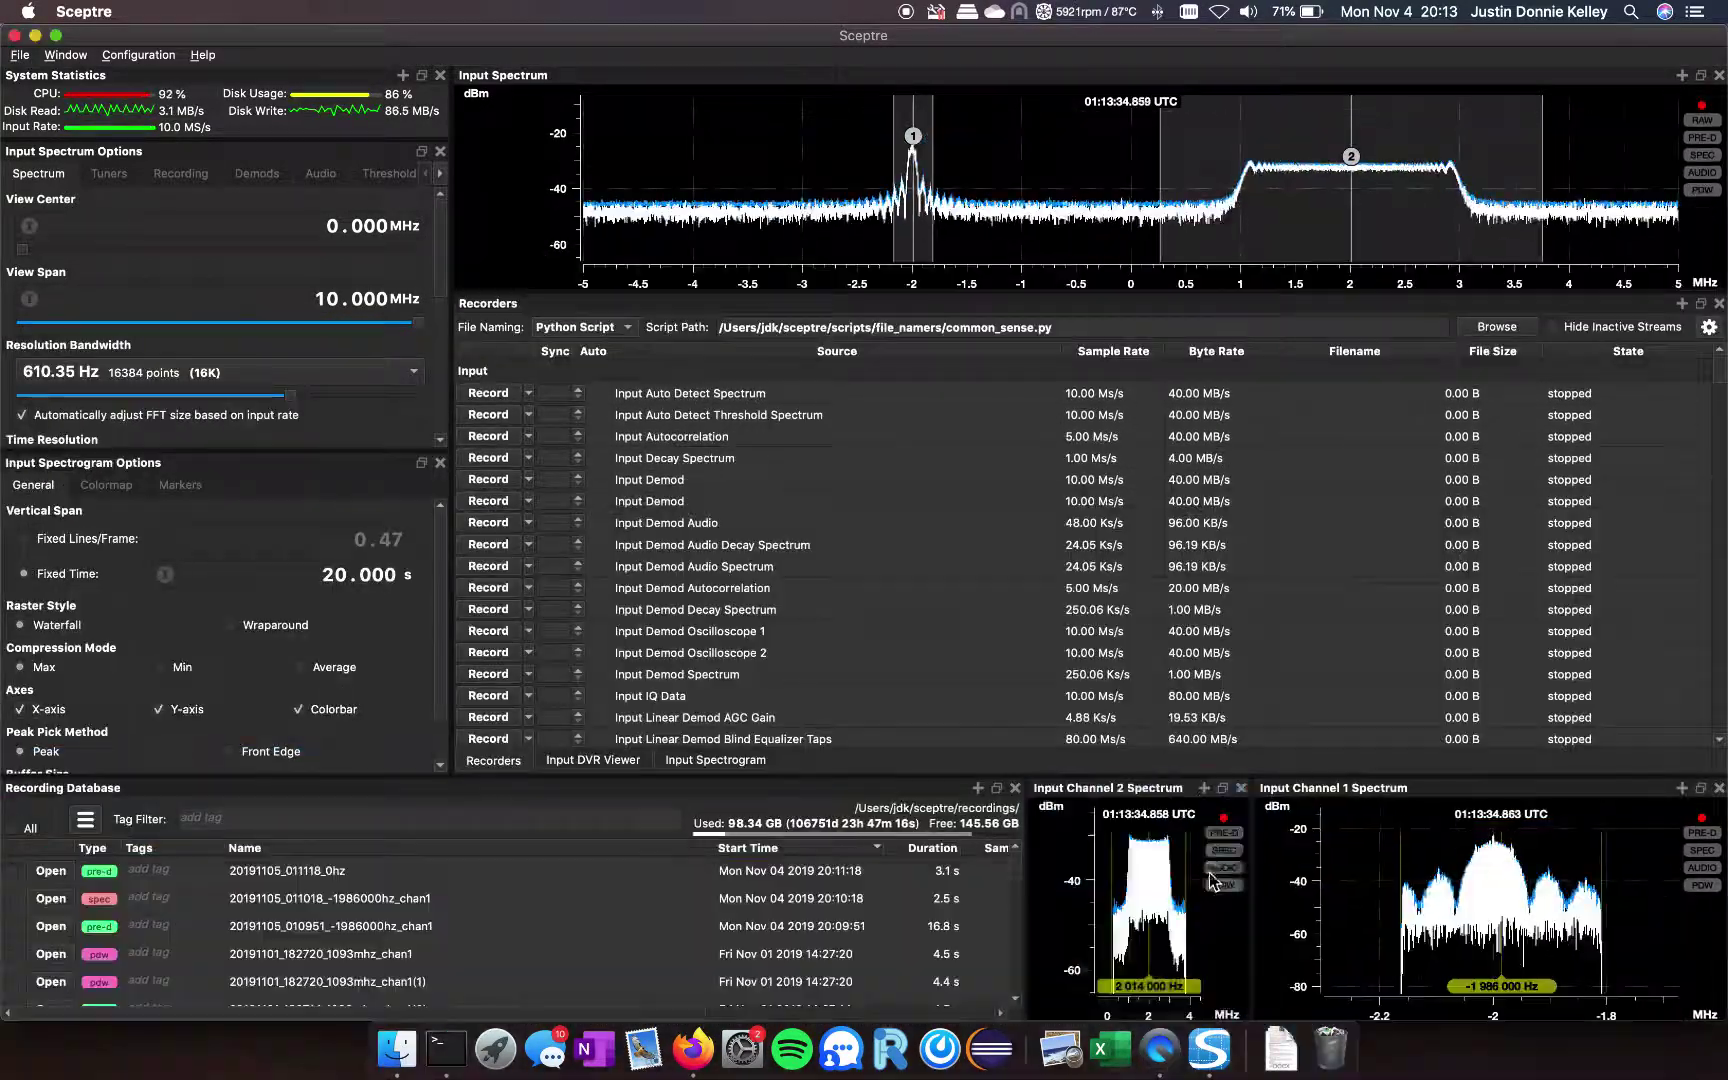
# With inactive streams hidden, assign Input Channel 1 Pre-D and Input Channel 2 Pre-D to sync group 1 and record both for about 9 seconds.
pyautogui.click(1551, 327)
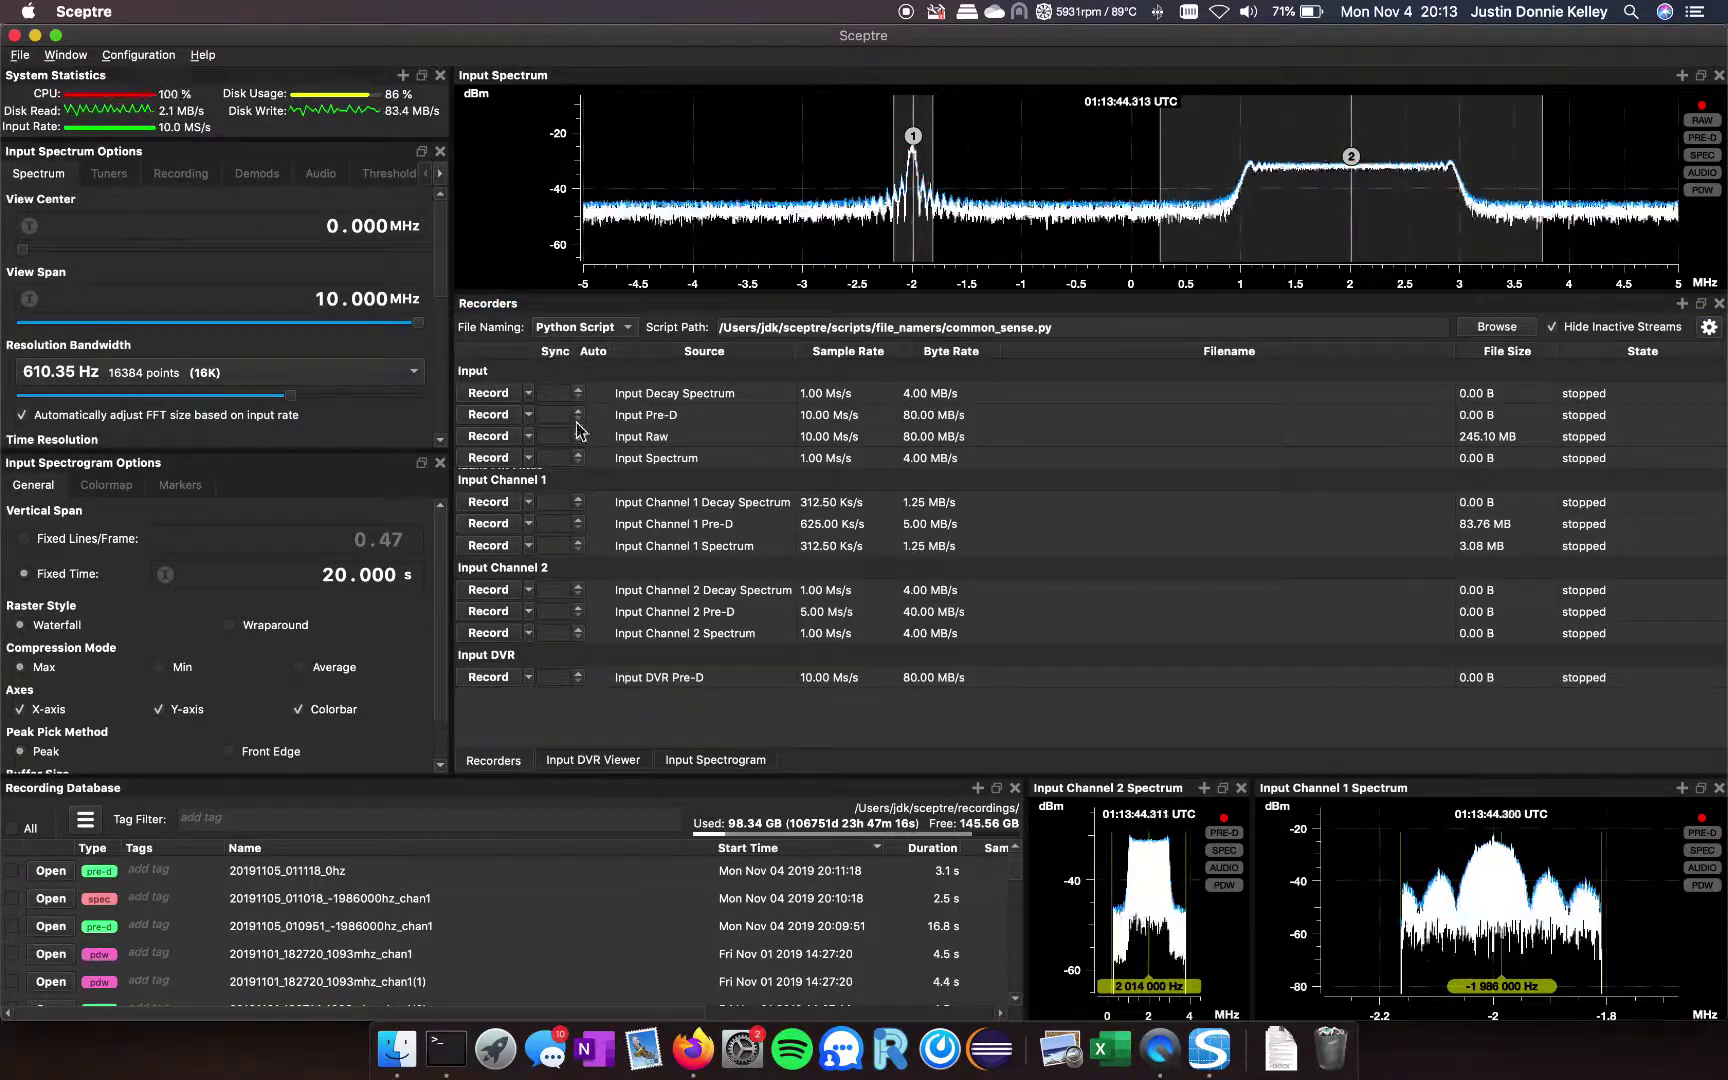
pyautogui.click(579, 520)
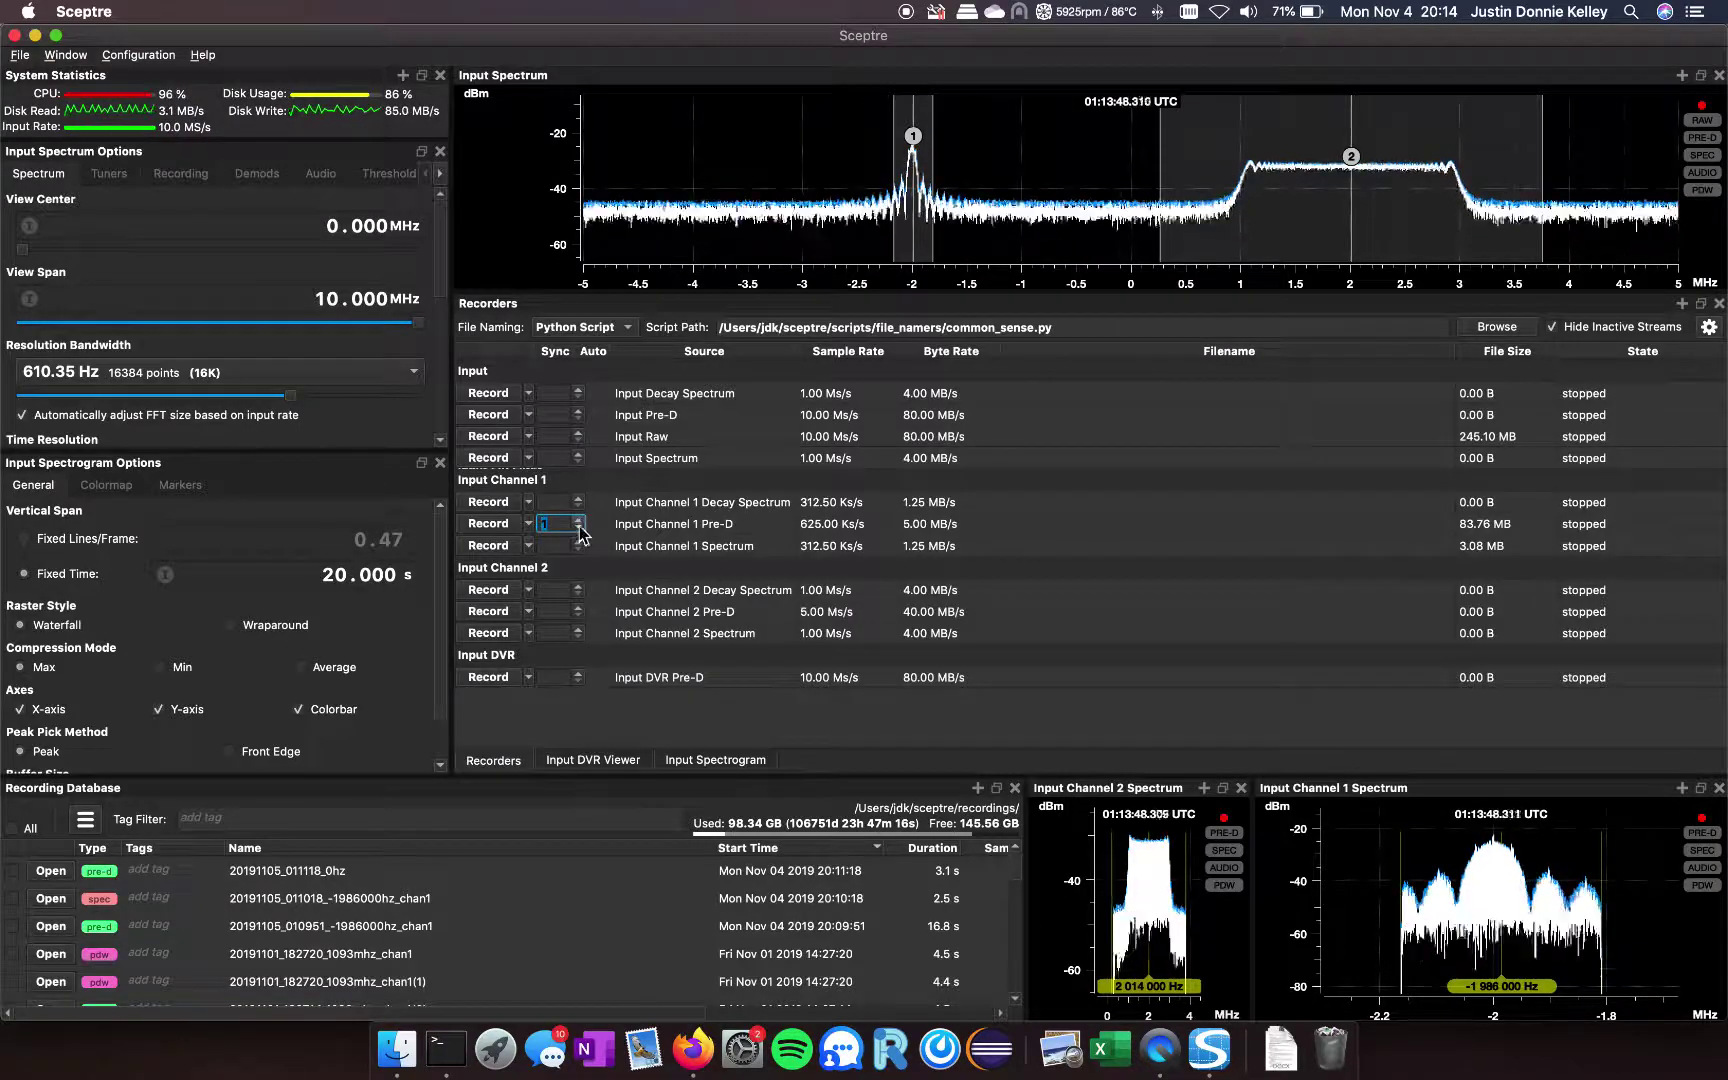
pyautogui.click(579, 607)
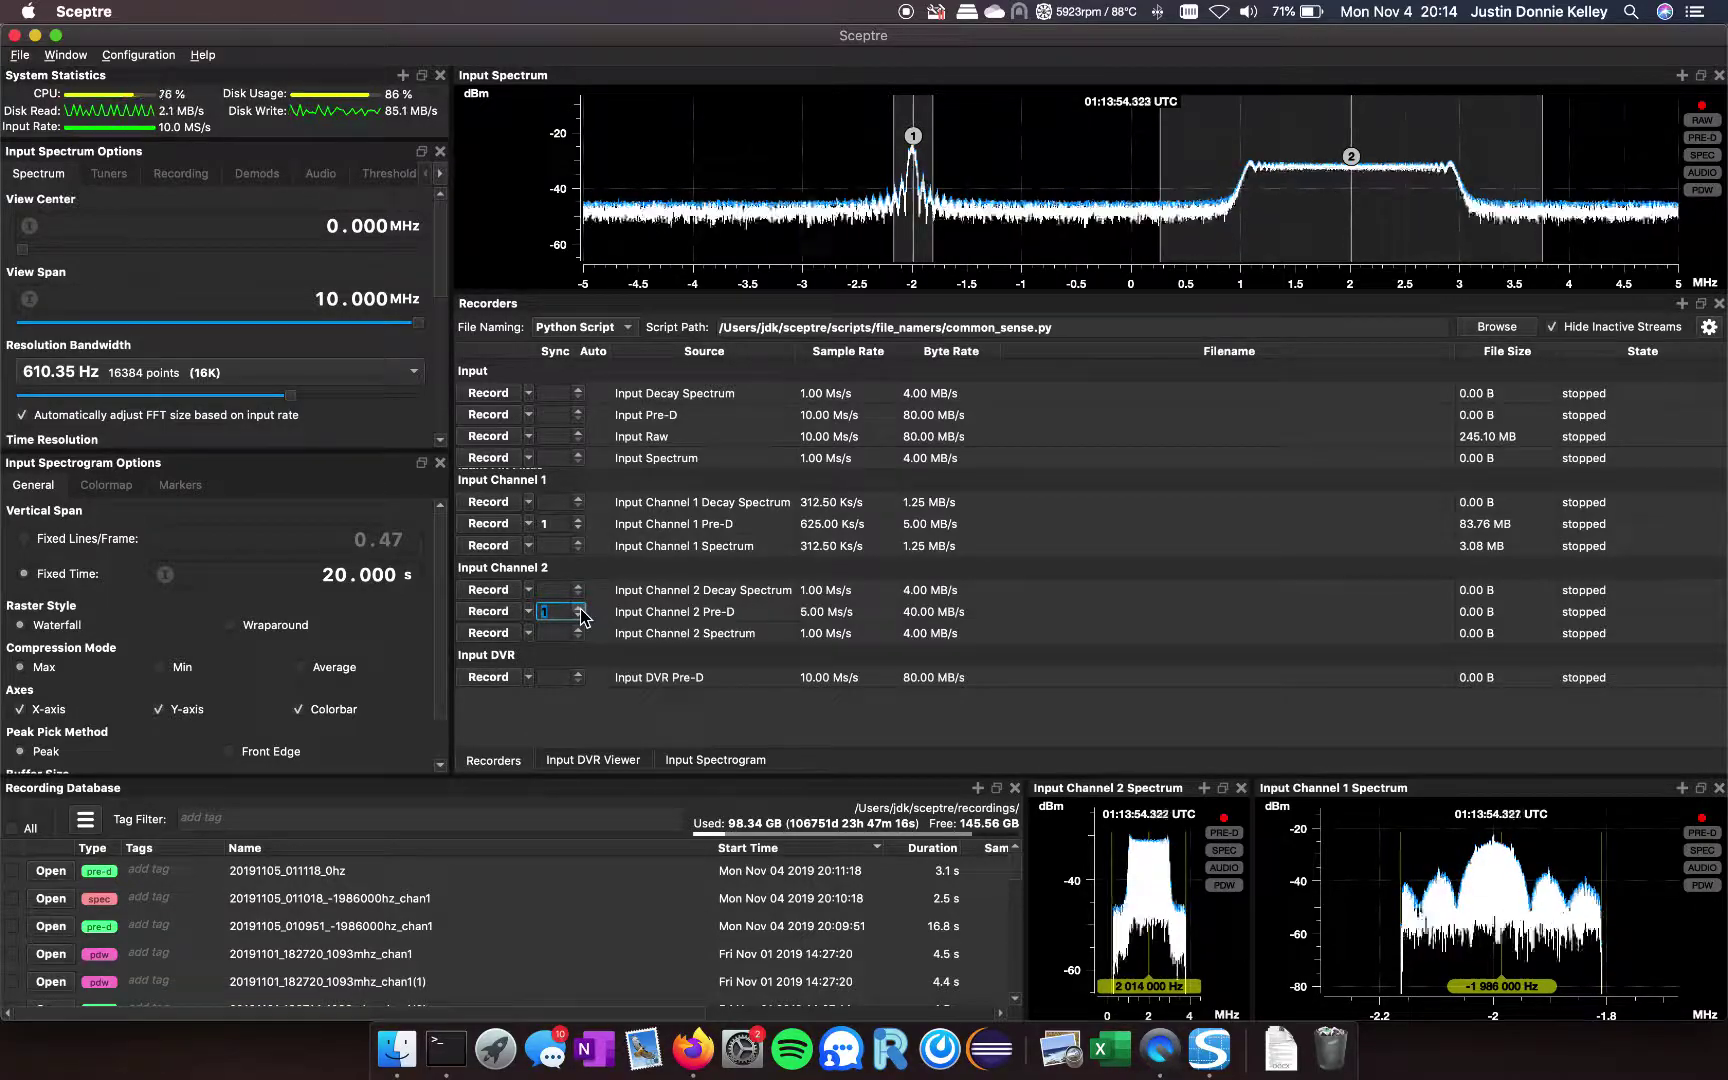
pyautogui.click(1226, 836)
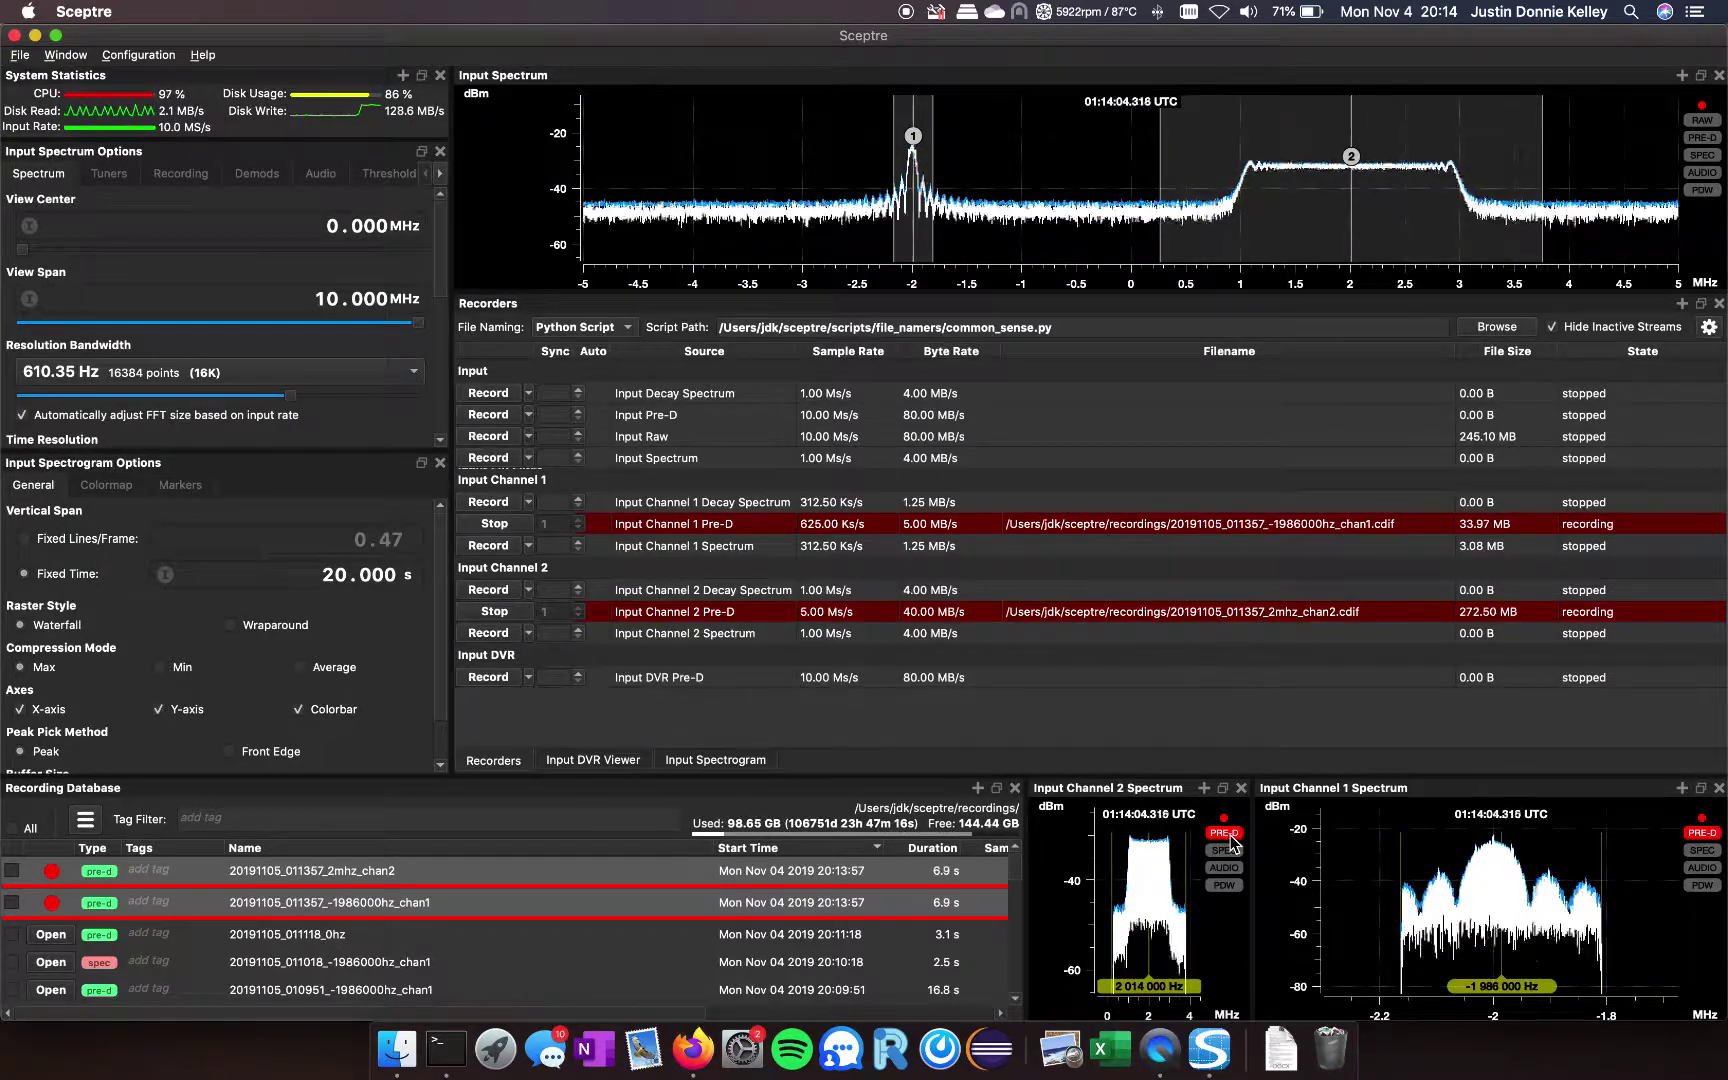
pyautogui.click(1224, 833)
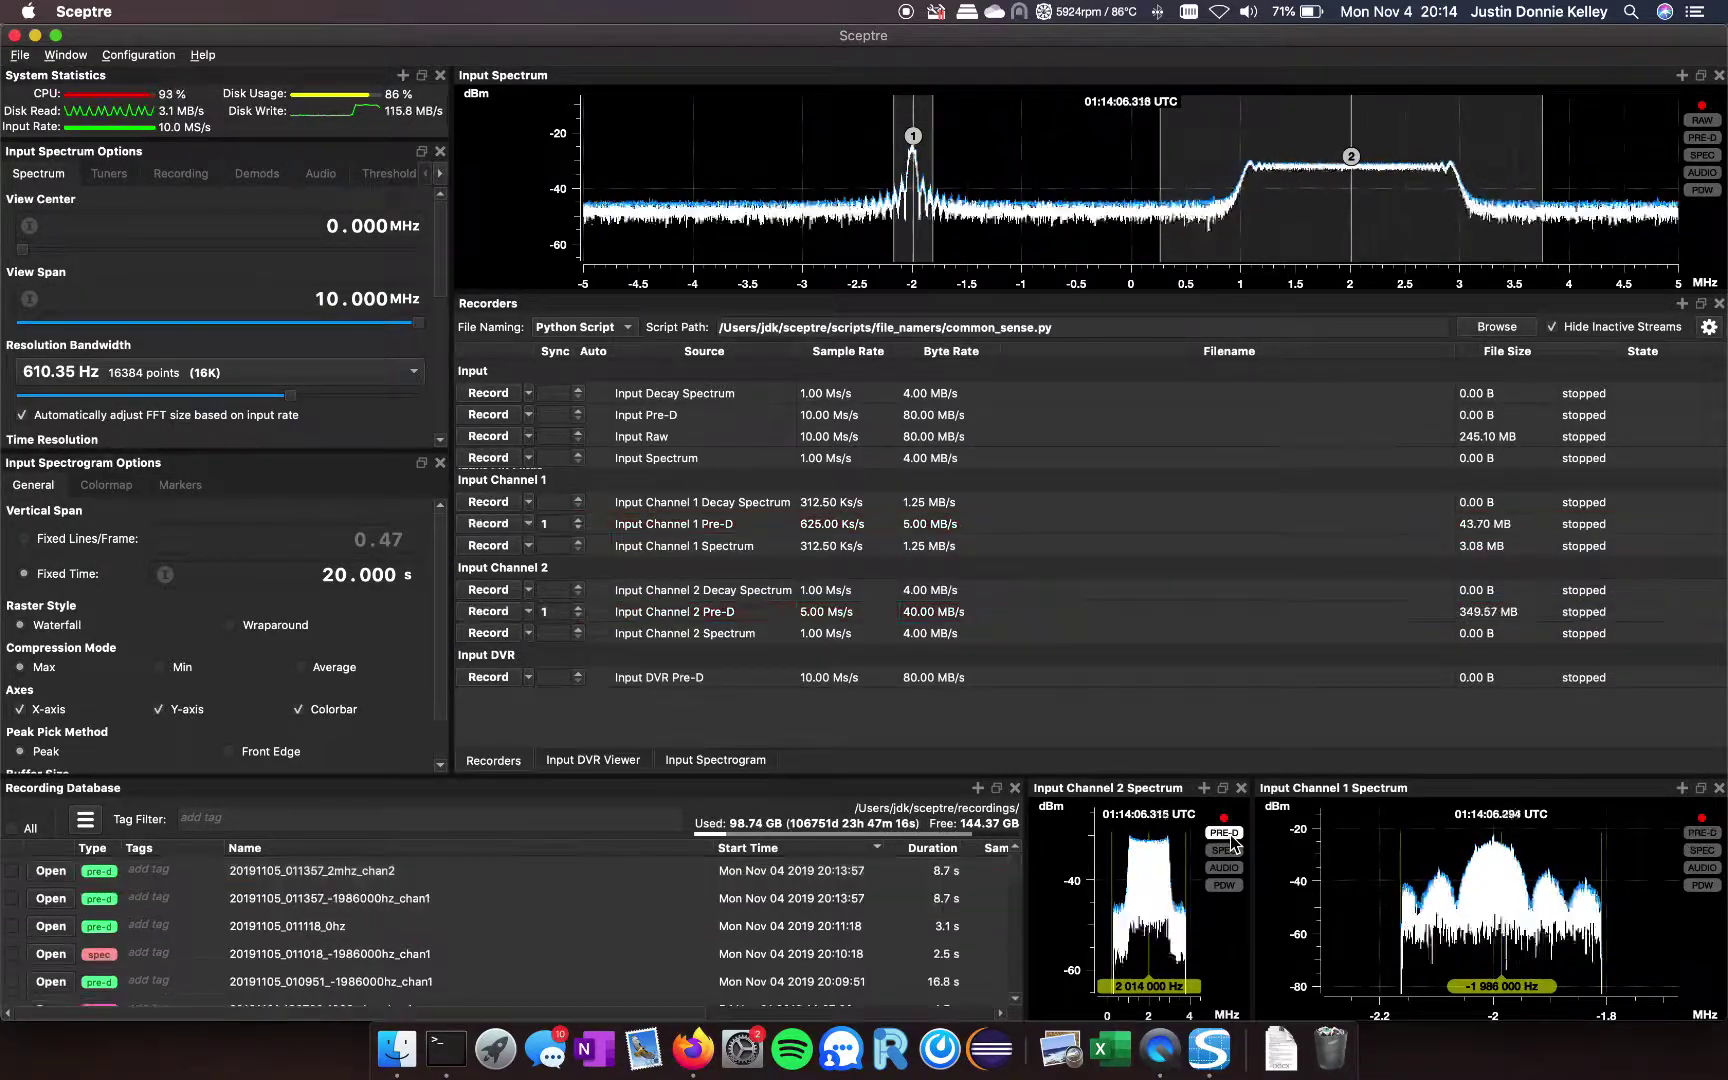
# Show the Session Tags window, dock it between System Statistics and Input Spectrum Options, and shrink it to one line.
pyautogui.click(66, 55)
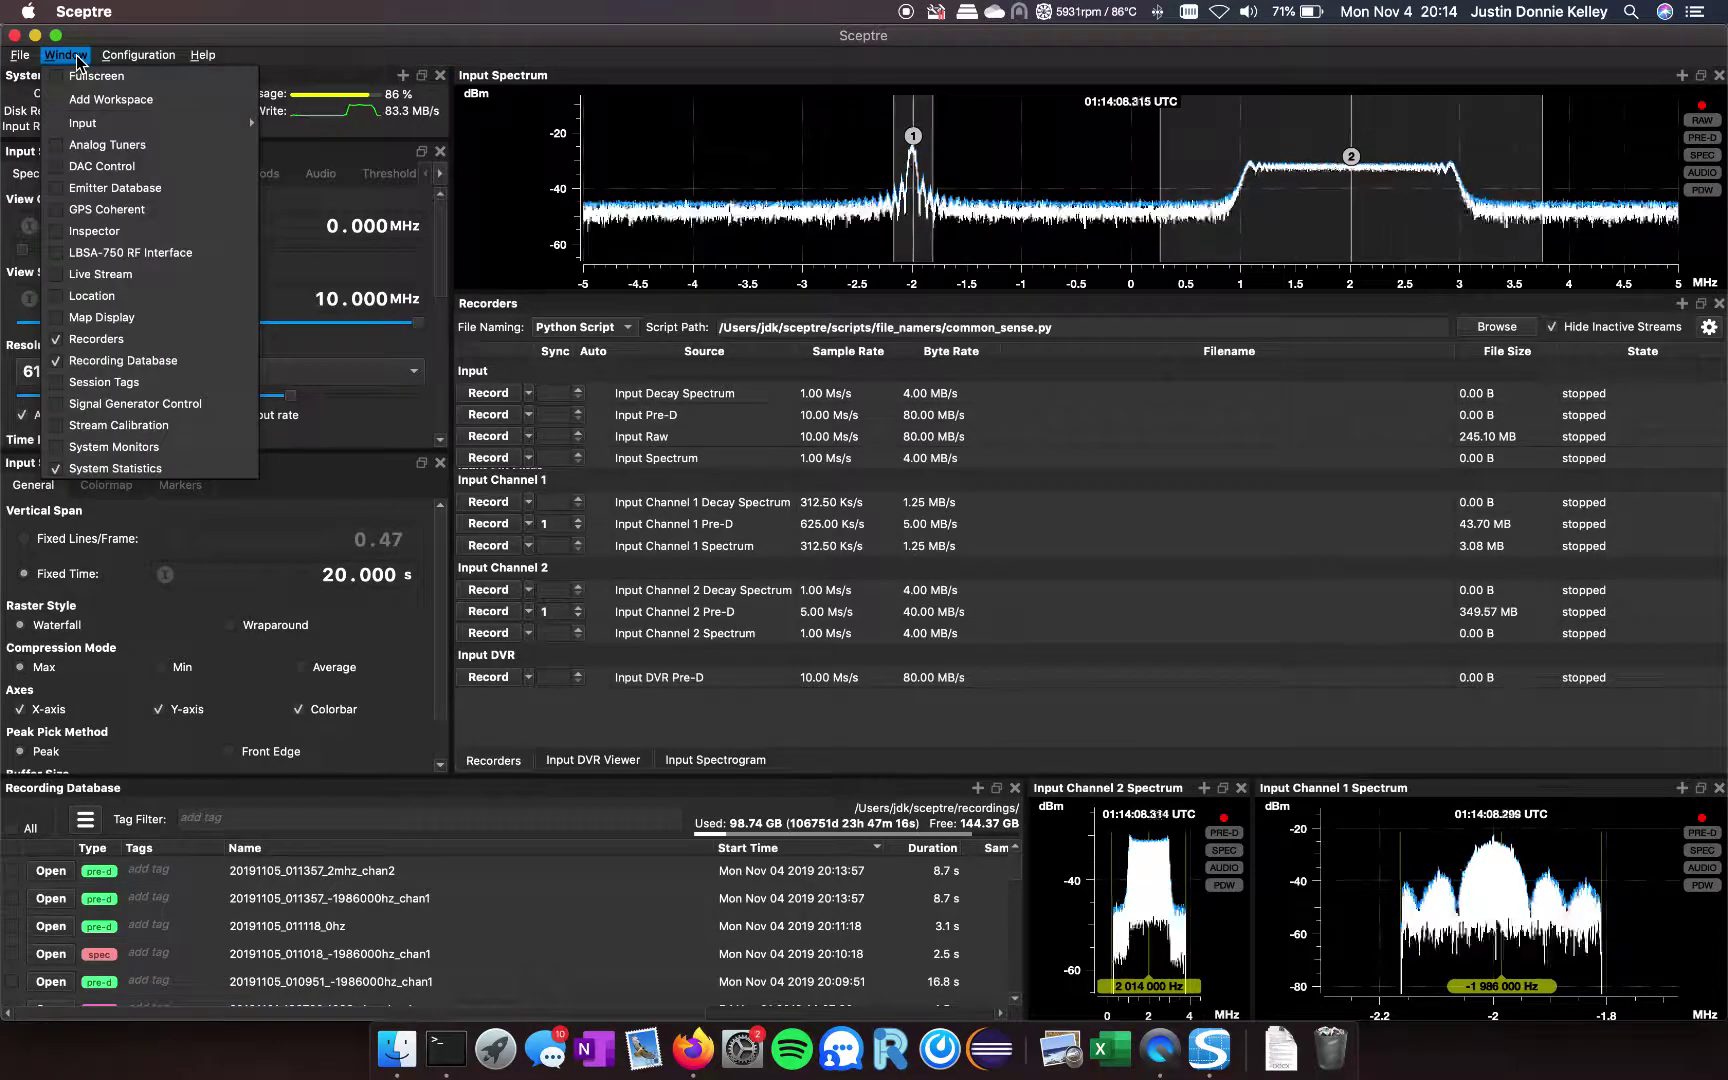
pyautogui.click(103, 381)
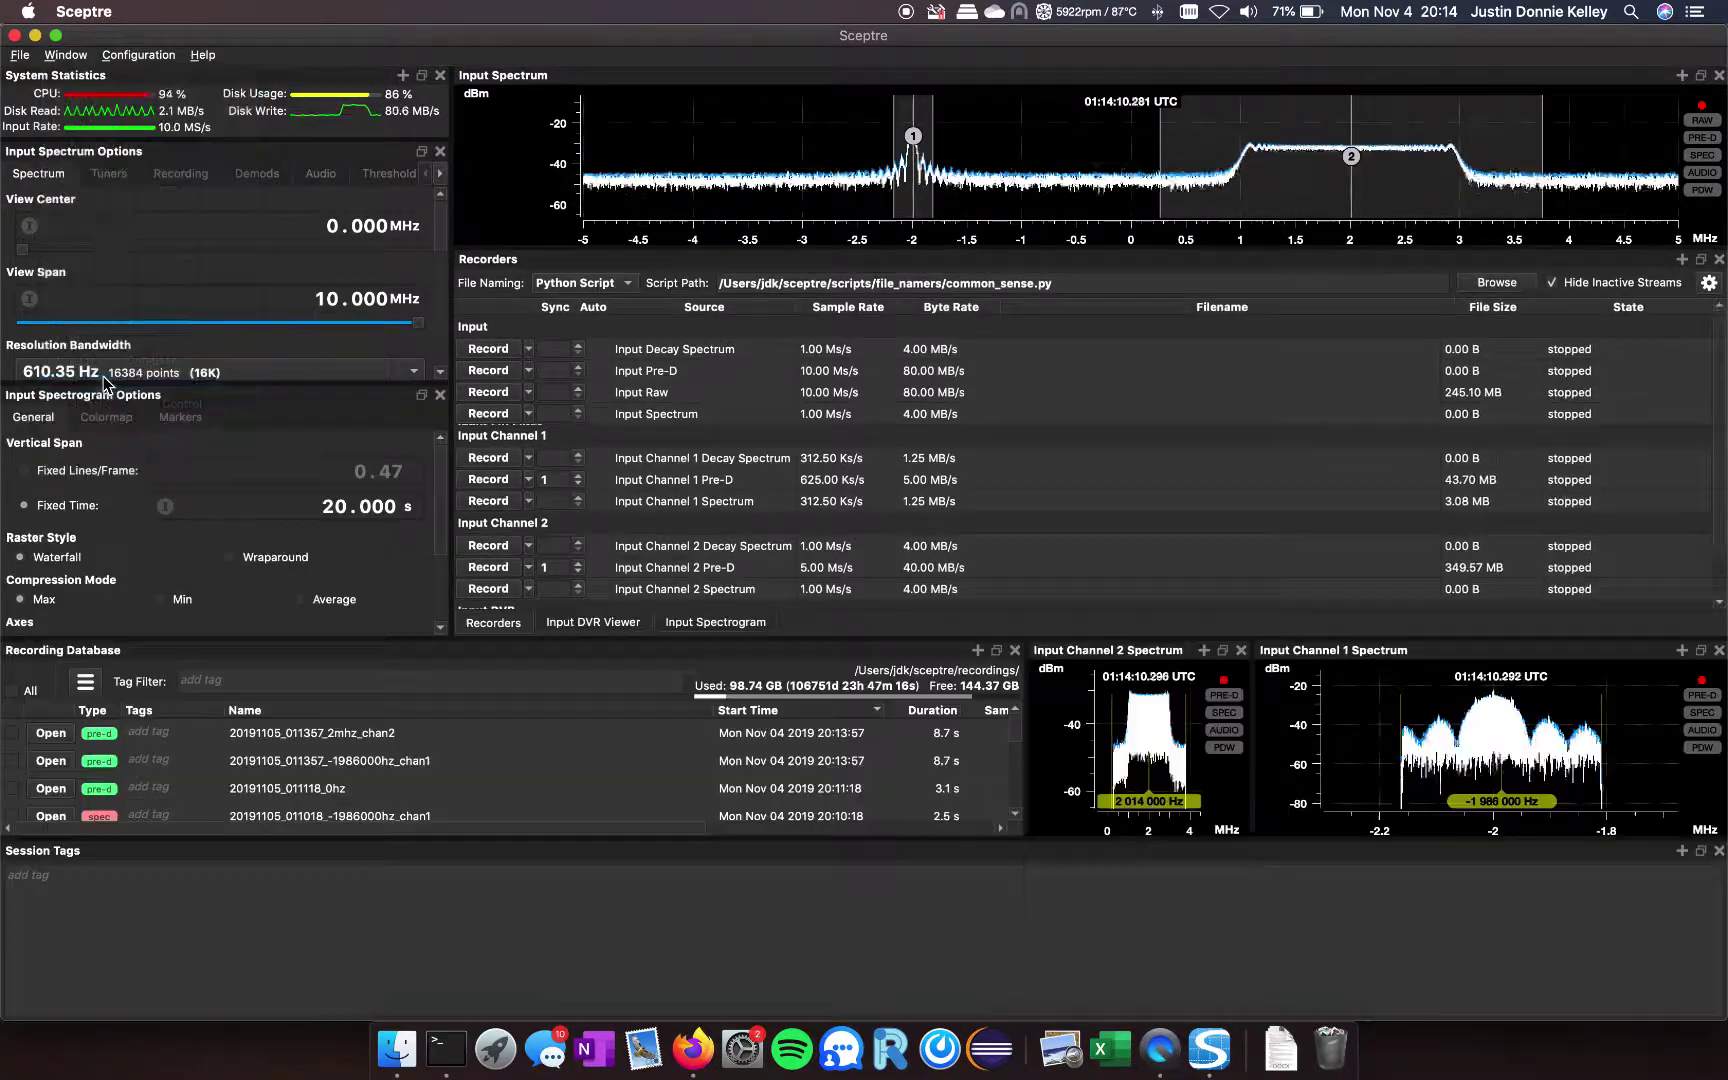
pyautogui.moveTo(350, 850); pyautogui.dragTo(232, 207)
pyautogui.moveTo(236, 336); pyautogui.dragTo(67, 190)
# Add the session tag "test".
pyautogui.click(40, 175)
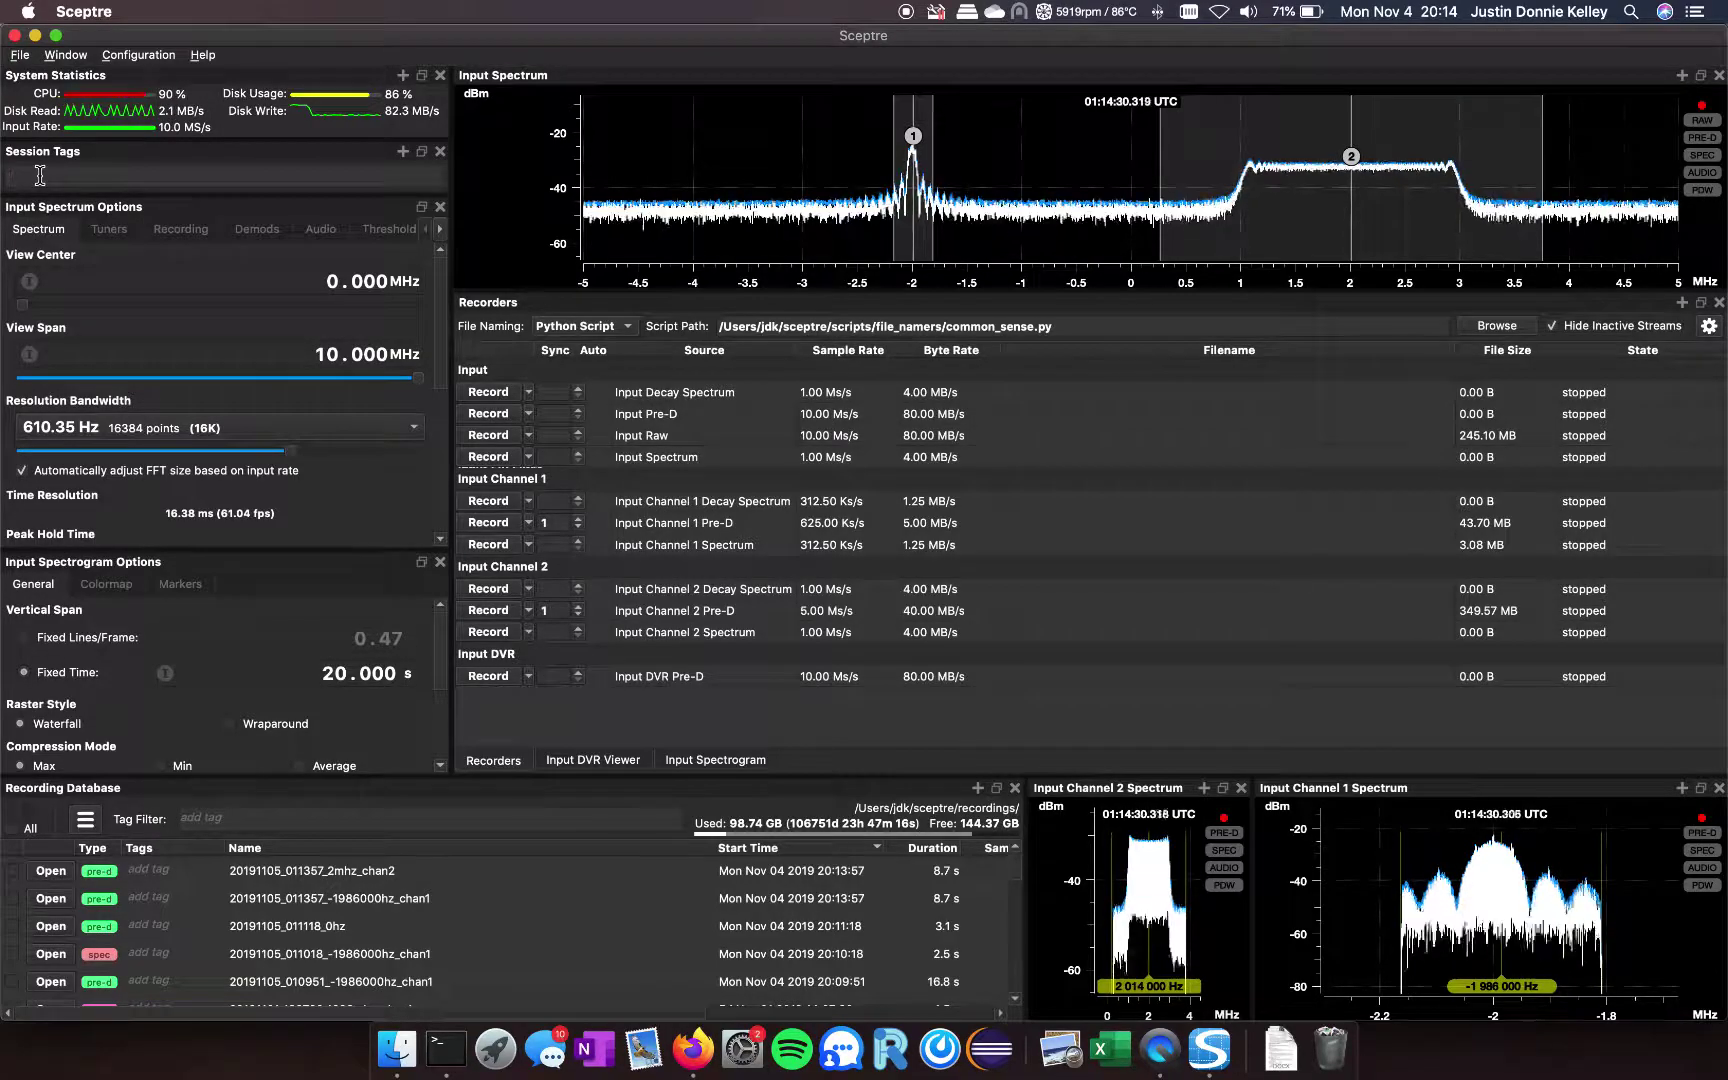
pyautogui.write('test')
pyautogui.press('Return')
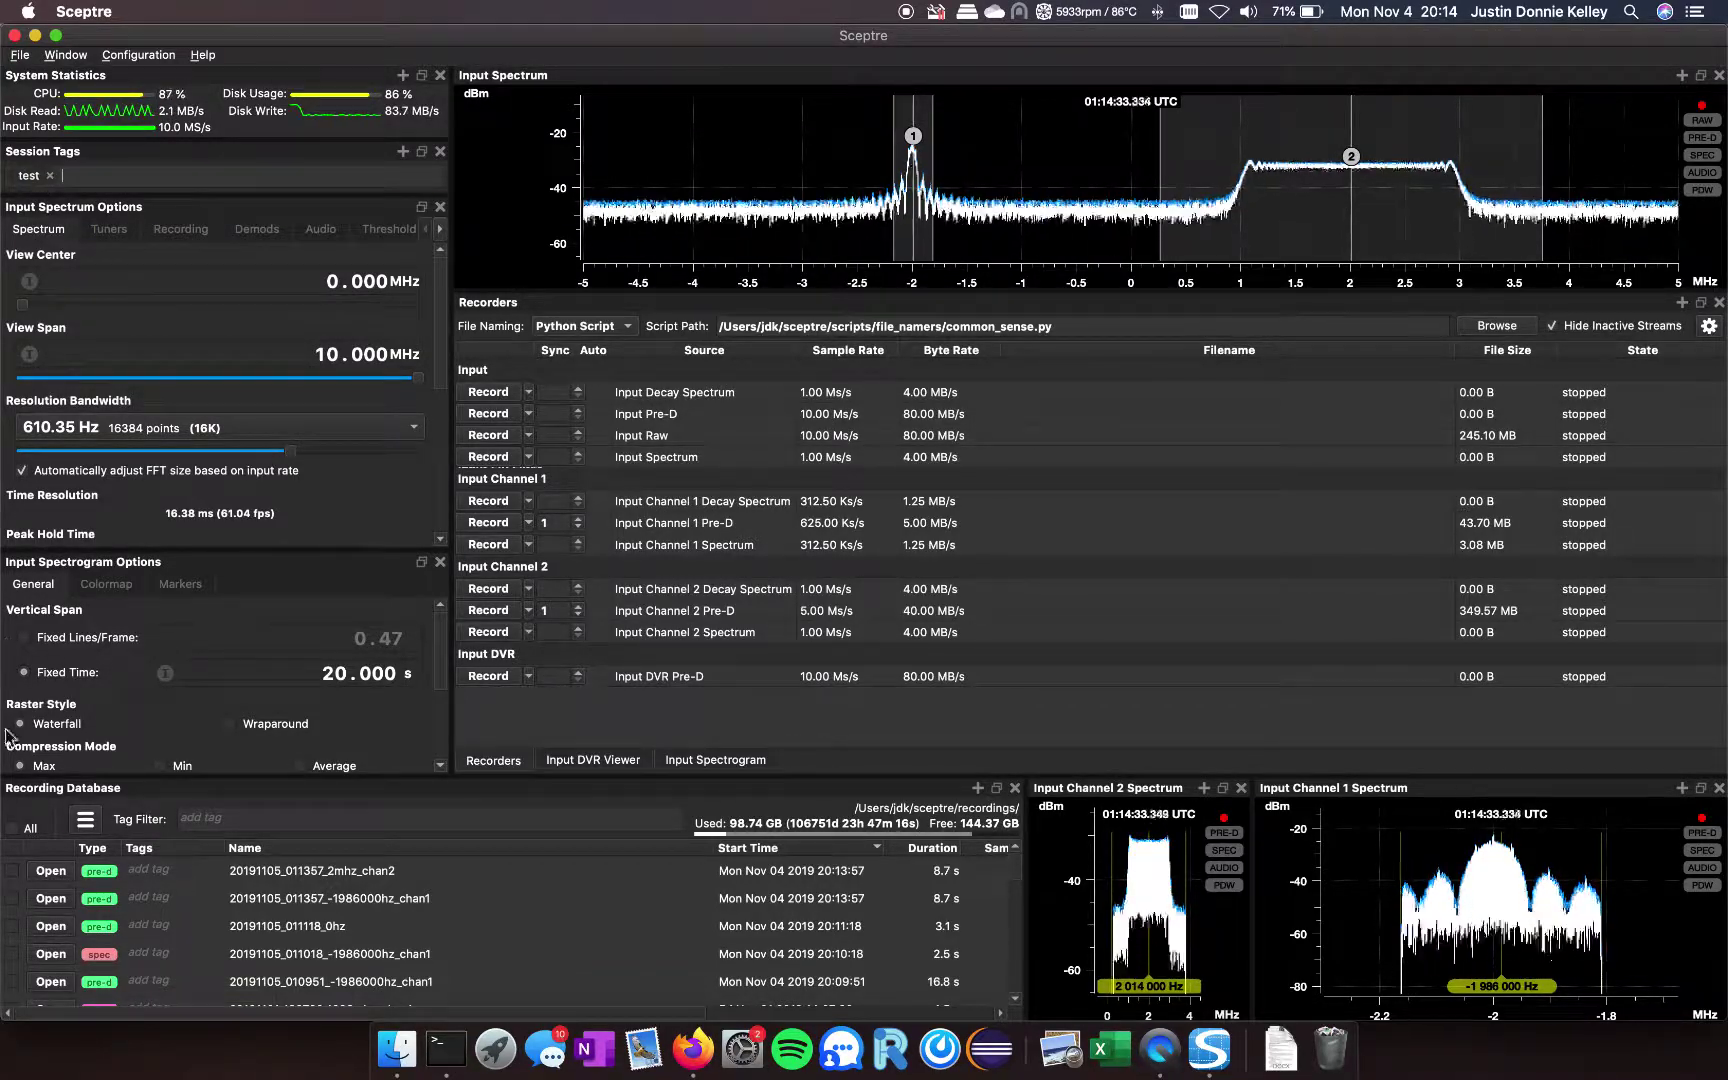
# Delete the five newest recordings from the Recording Database.
pyautogui.click(11, 870)
pyautogui.click(11, 898)
pyautogui.click(11, 926)
pyautogui.click(11, 954)
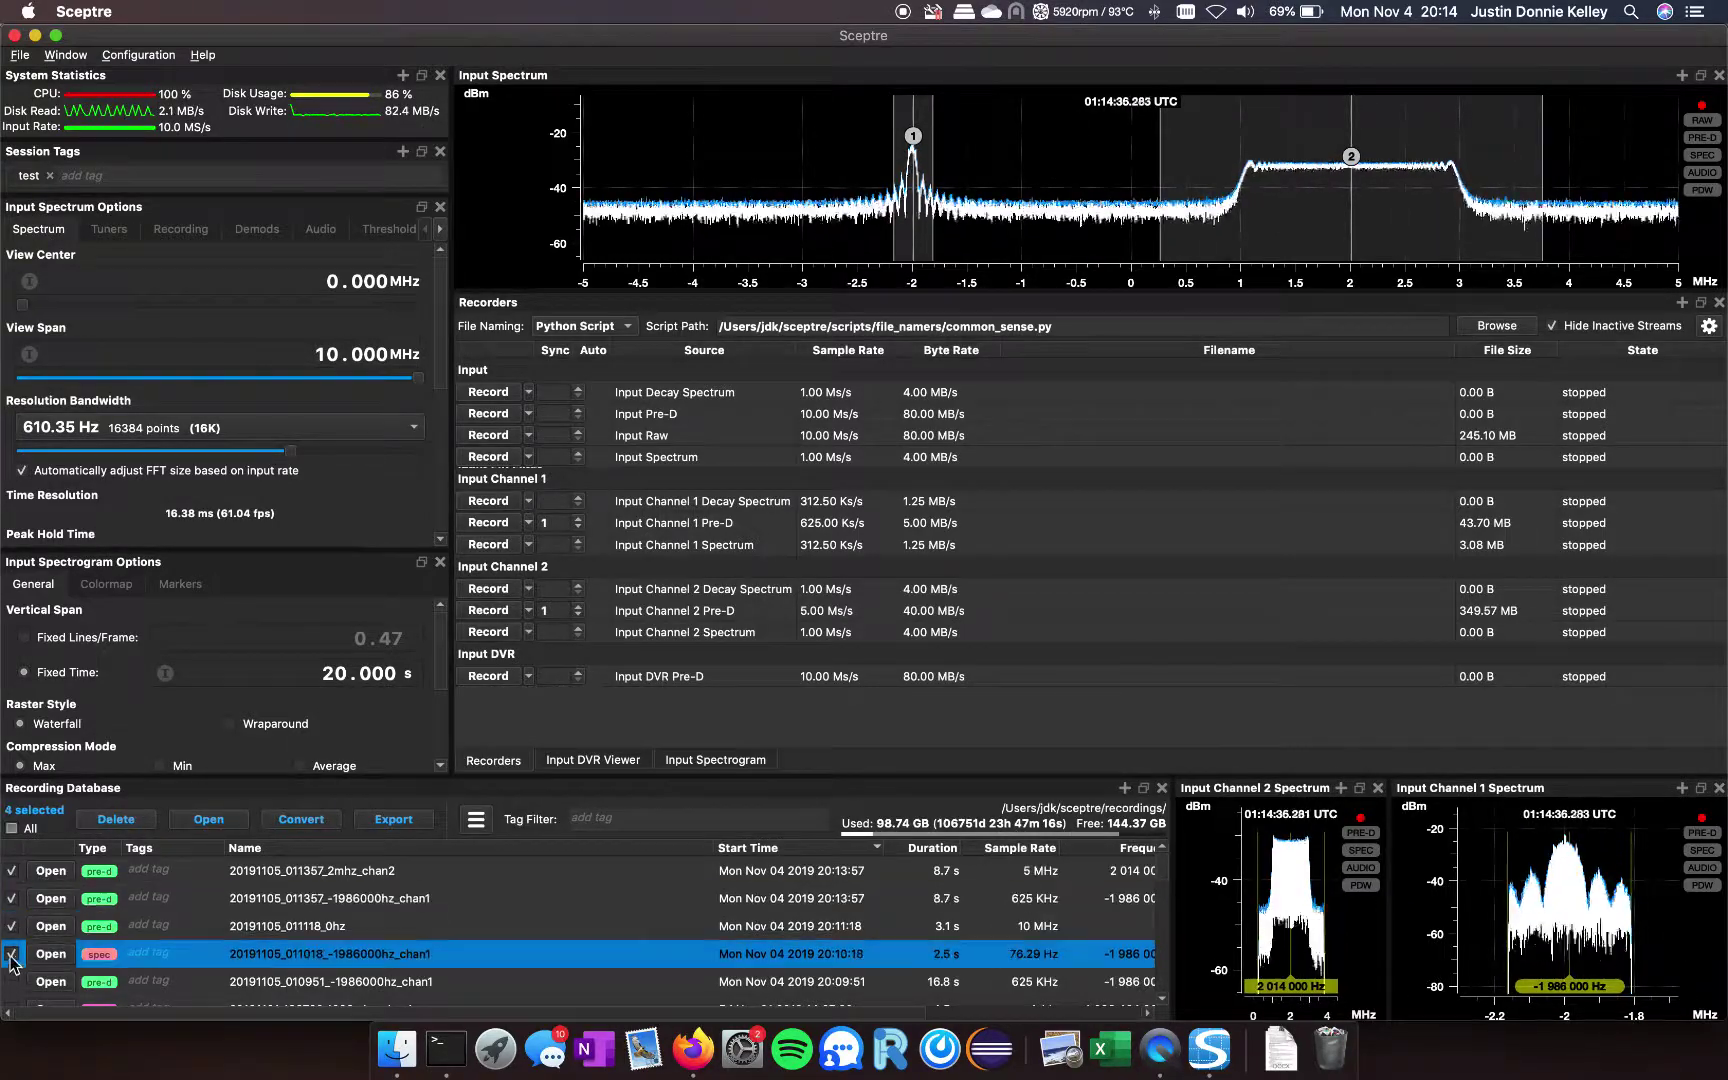
pyautogui.click(11, 982)
pyautogui.click(116, 819)
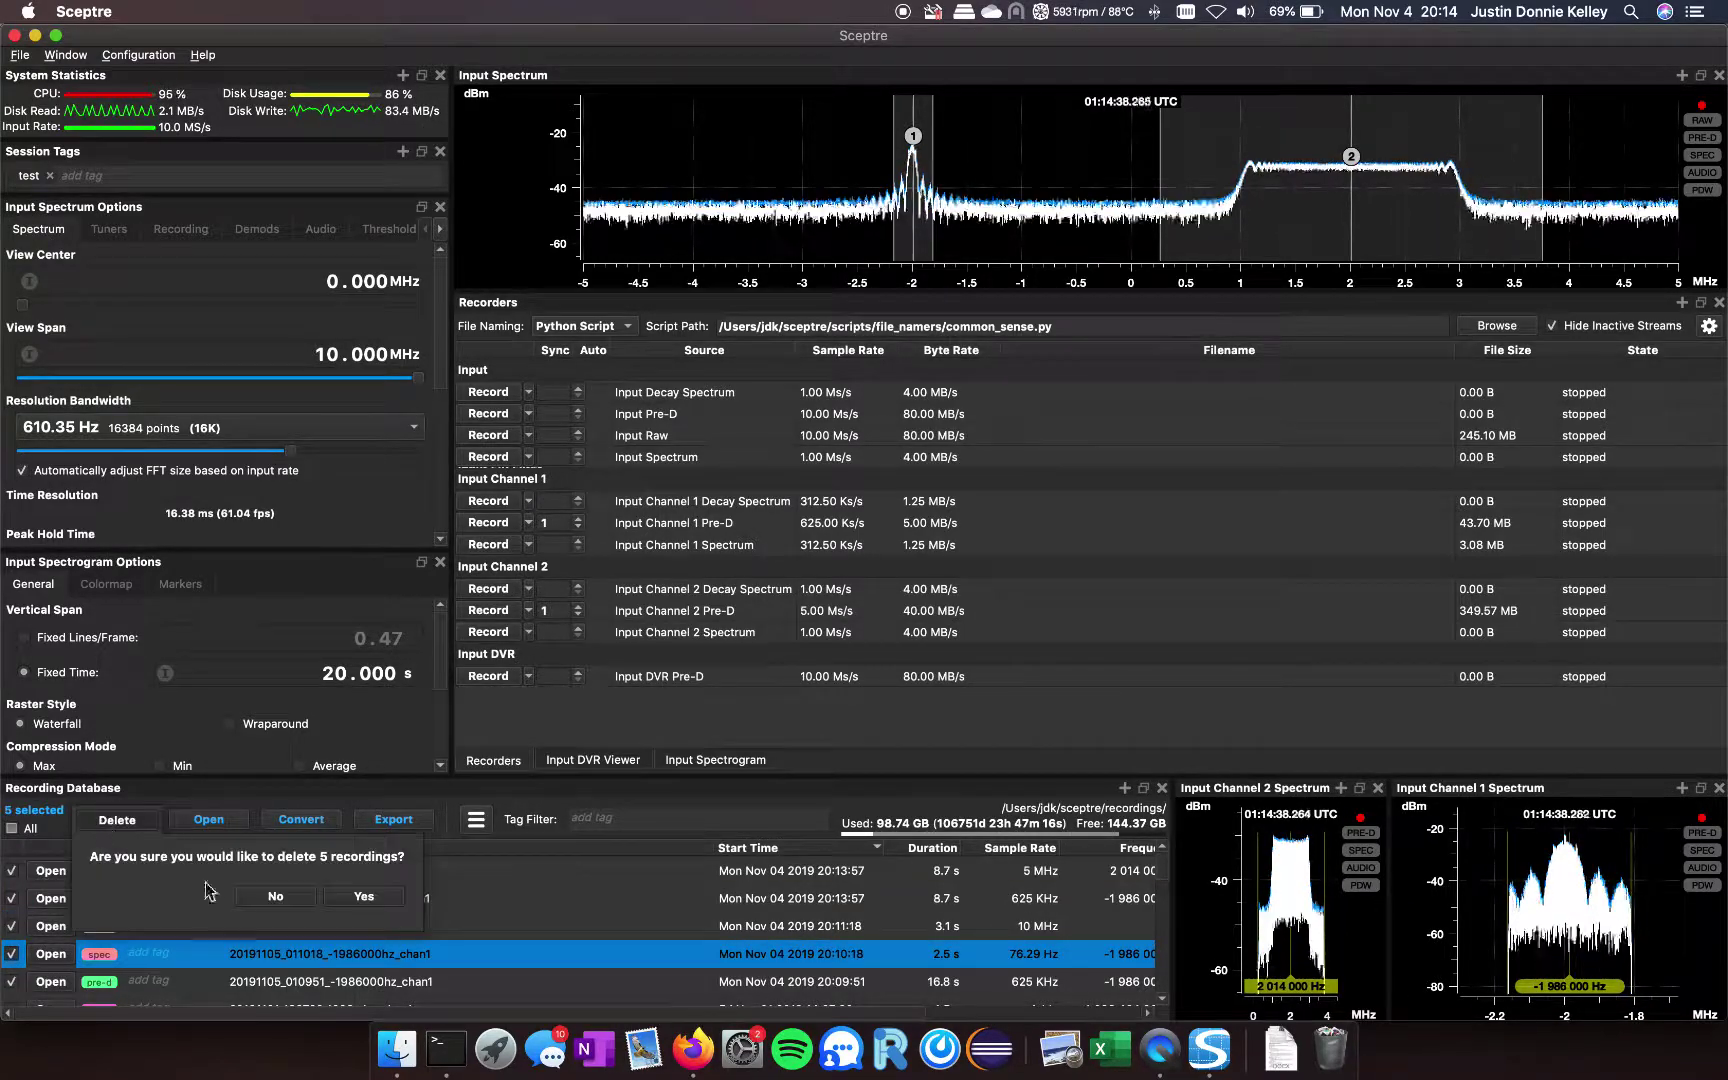
pyautogui.click(339, 896)
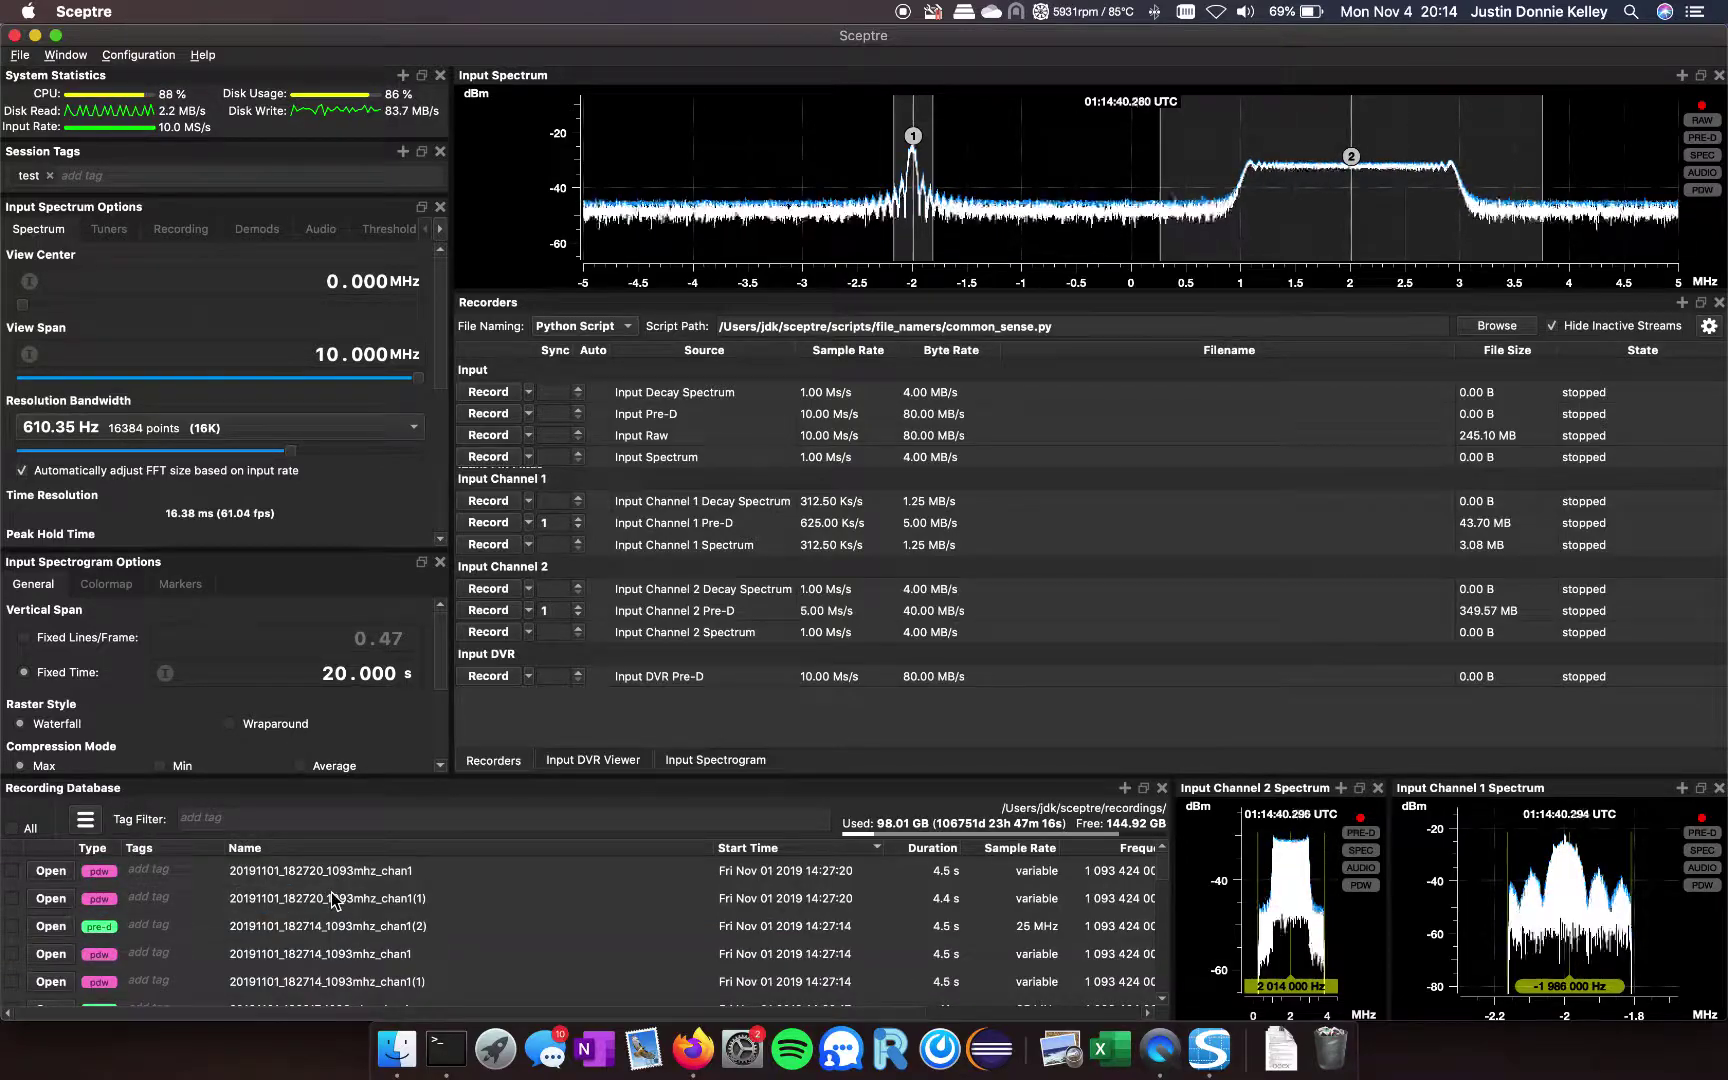
# Record the synchronised Channel 1 and Channel 2 Pre-D streams for about 4 seconds with the session tag applied.
pyautogui.click(490, 612)
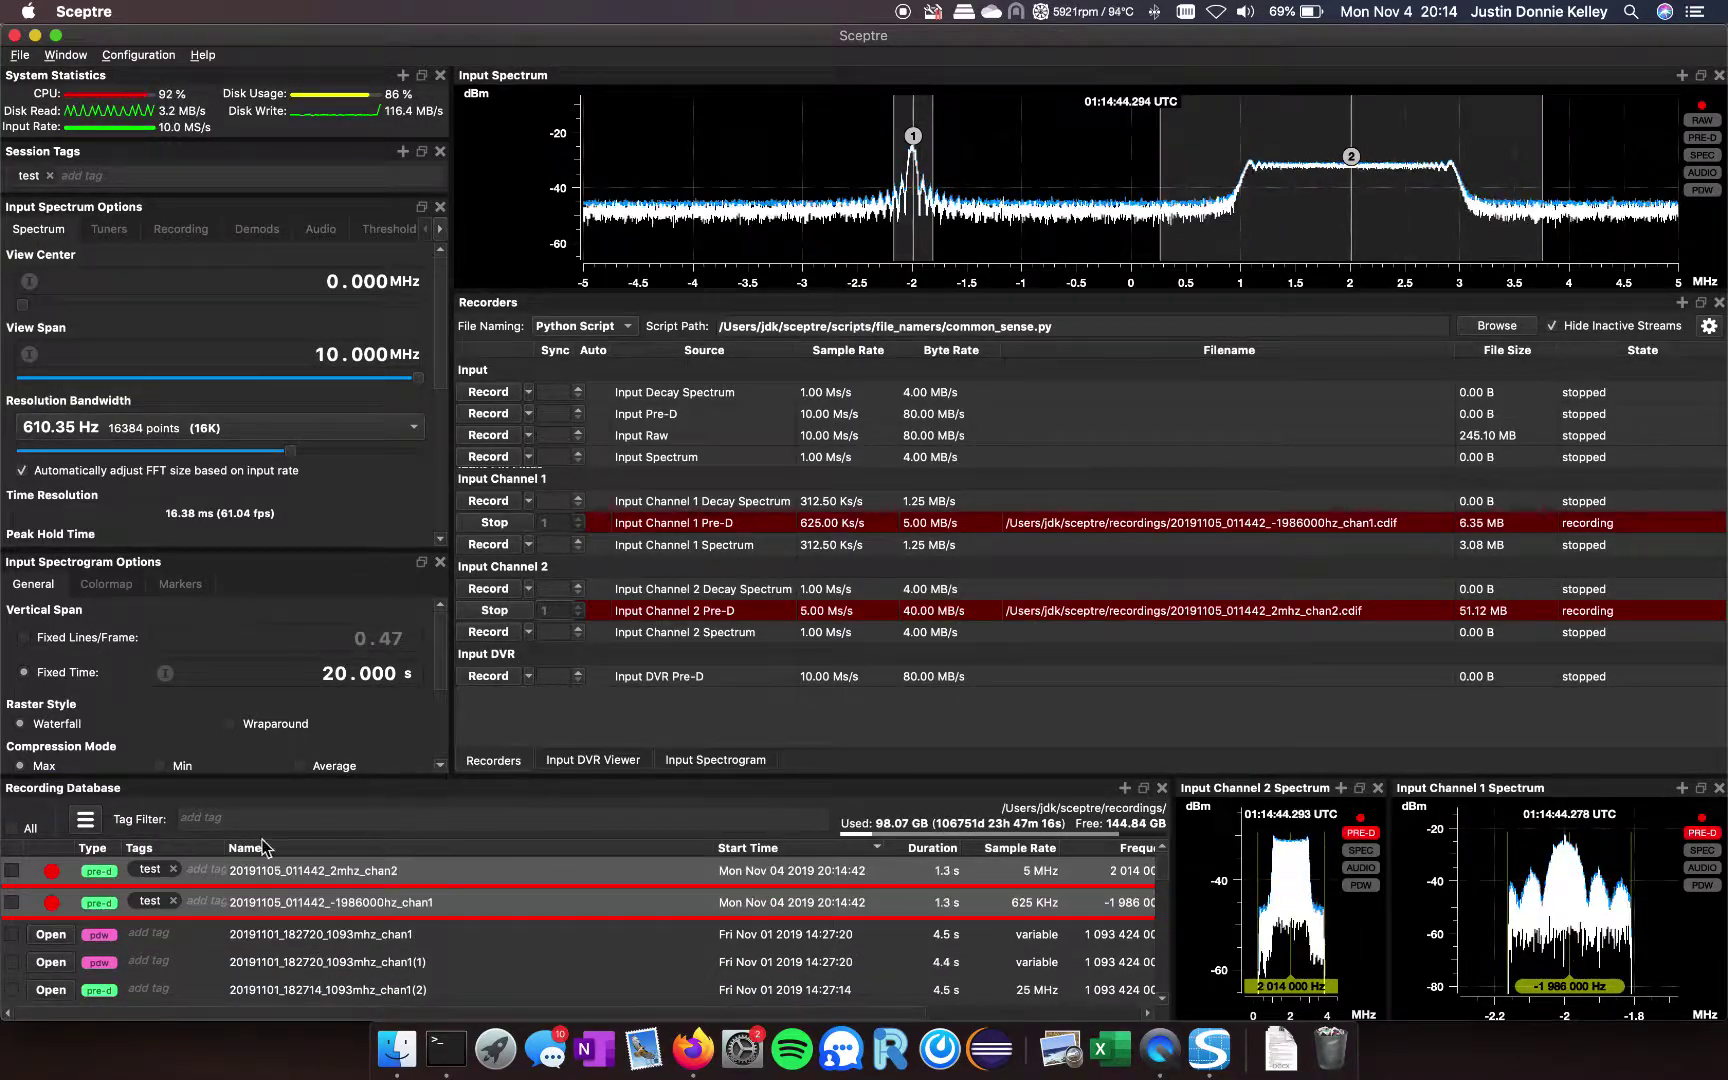
pyautogui.click(508, 614)
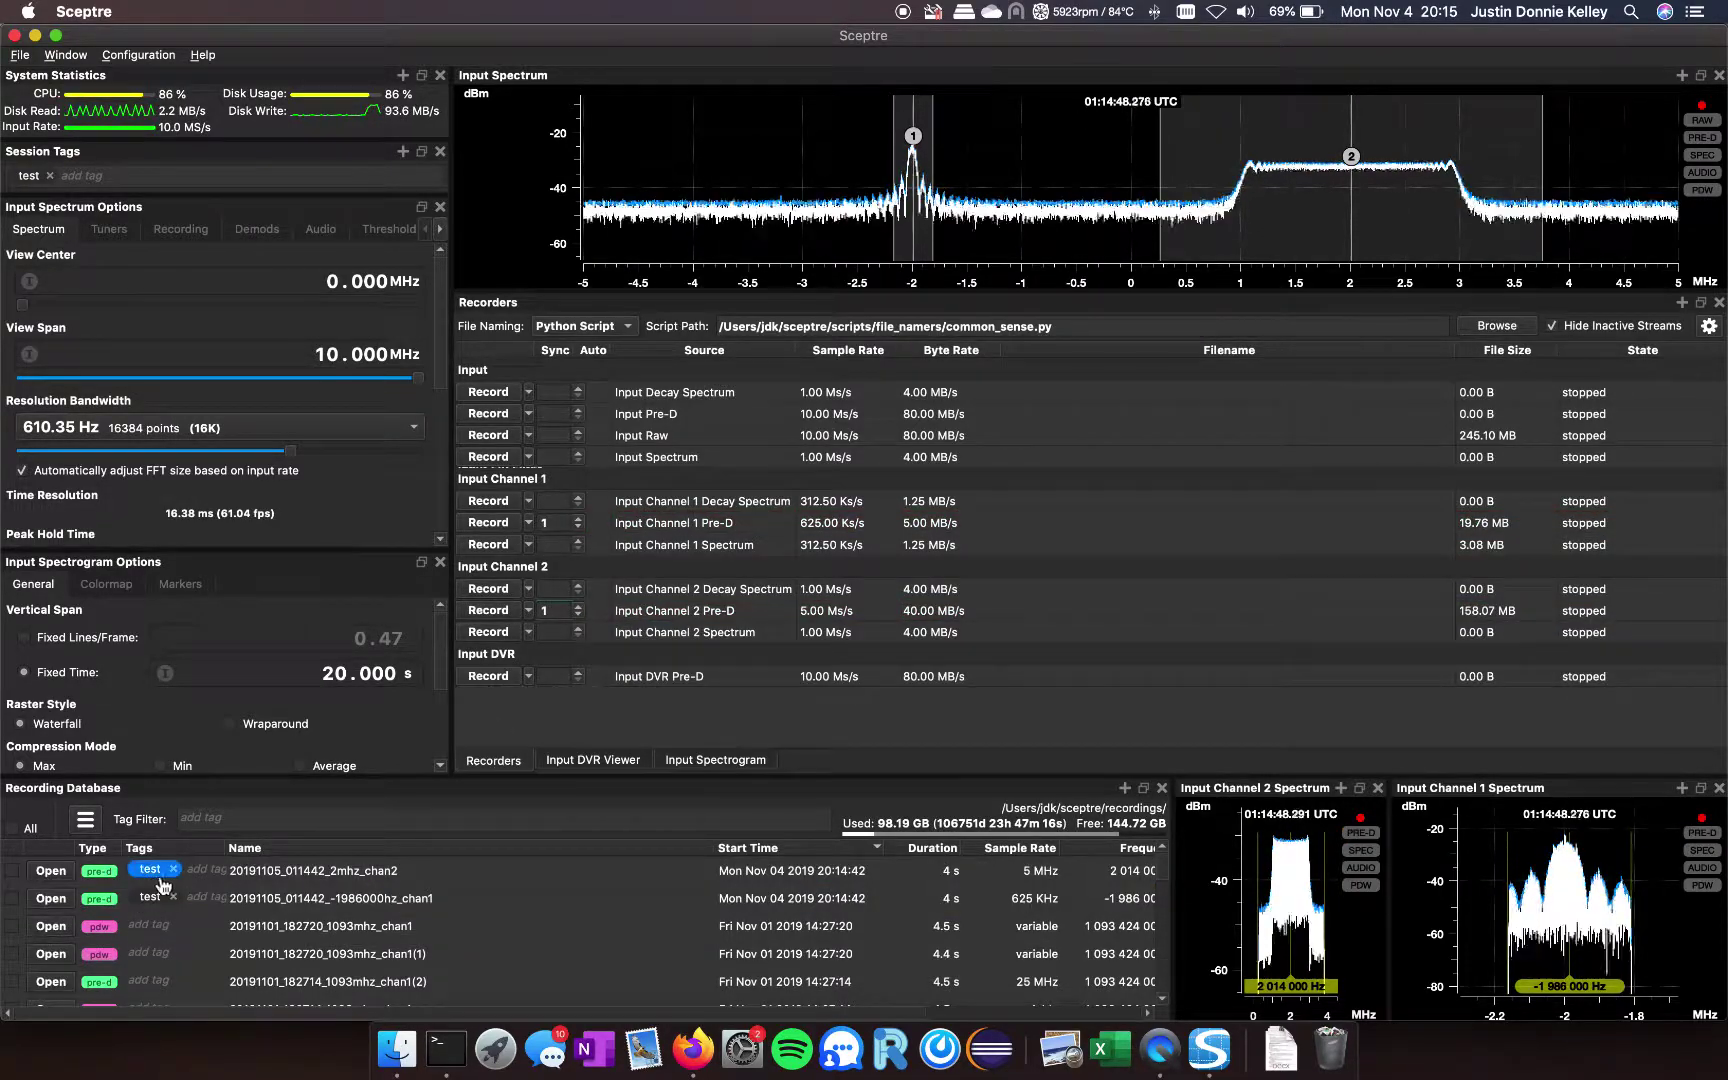
# Filter the Recording Database by the "test" tag, first from a recording's tag and again by entering it, clearing the filter each time.
pyautogui.moveTo(163, 884); pyautogui.dragTo(286, 826)
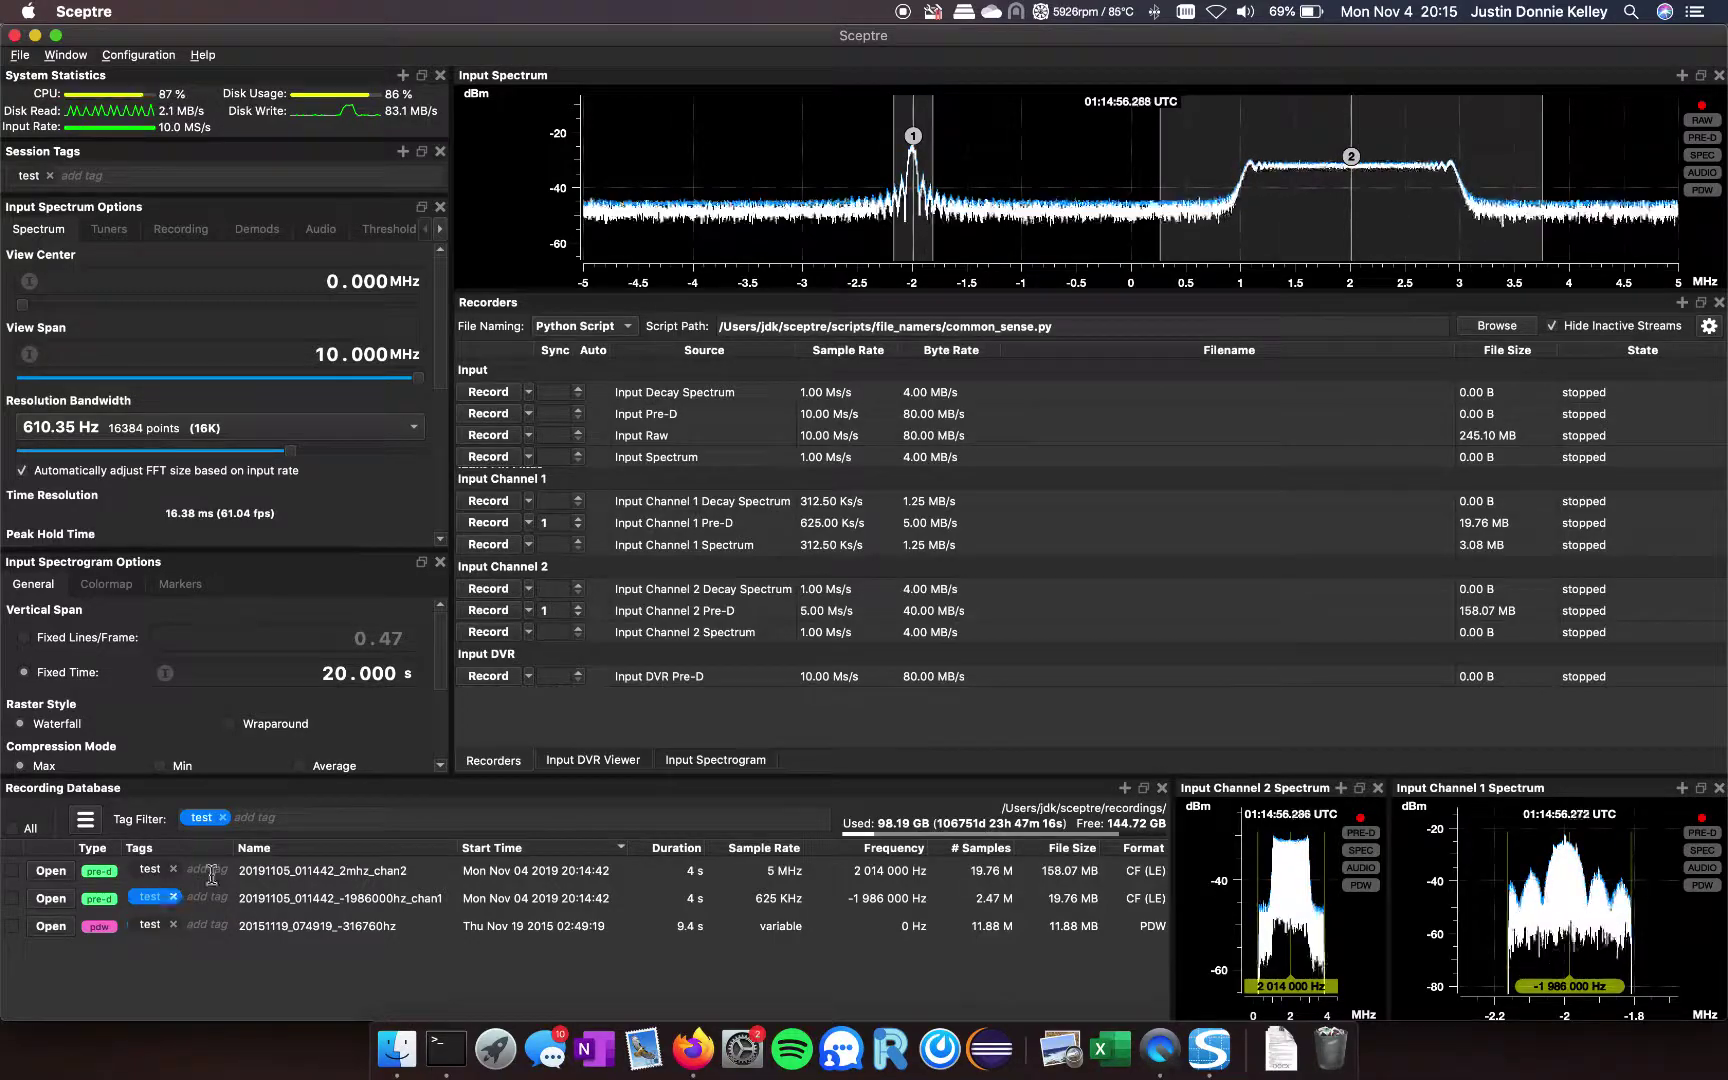
pyautogui.click(222, 817)
pyautogui.click(213, 818)
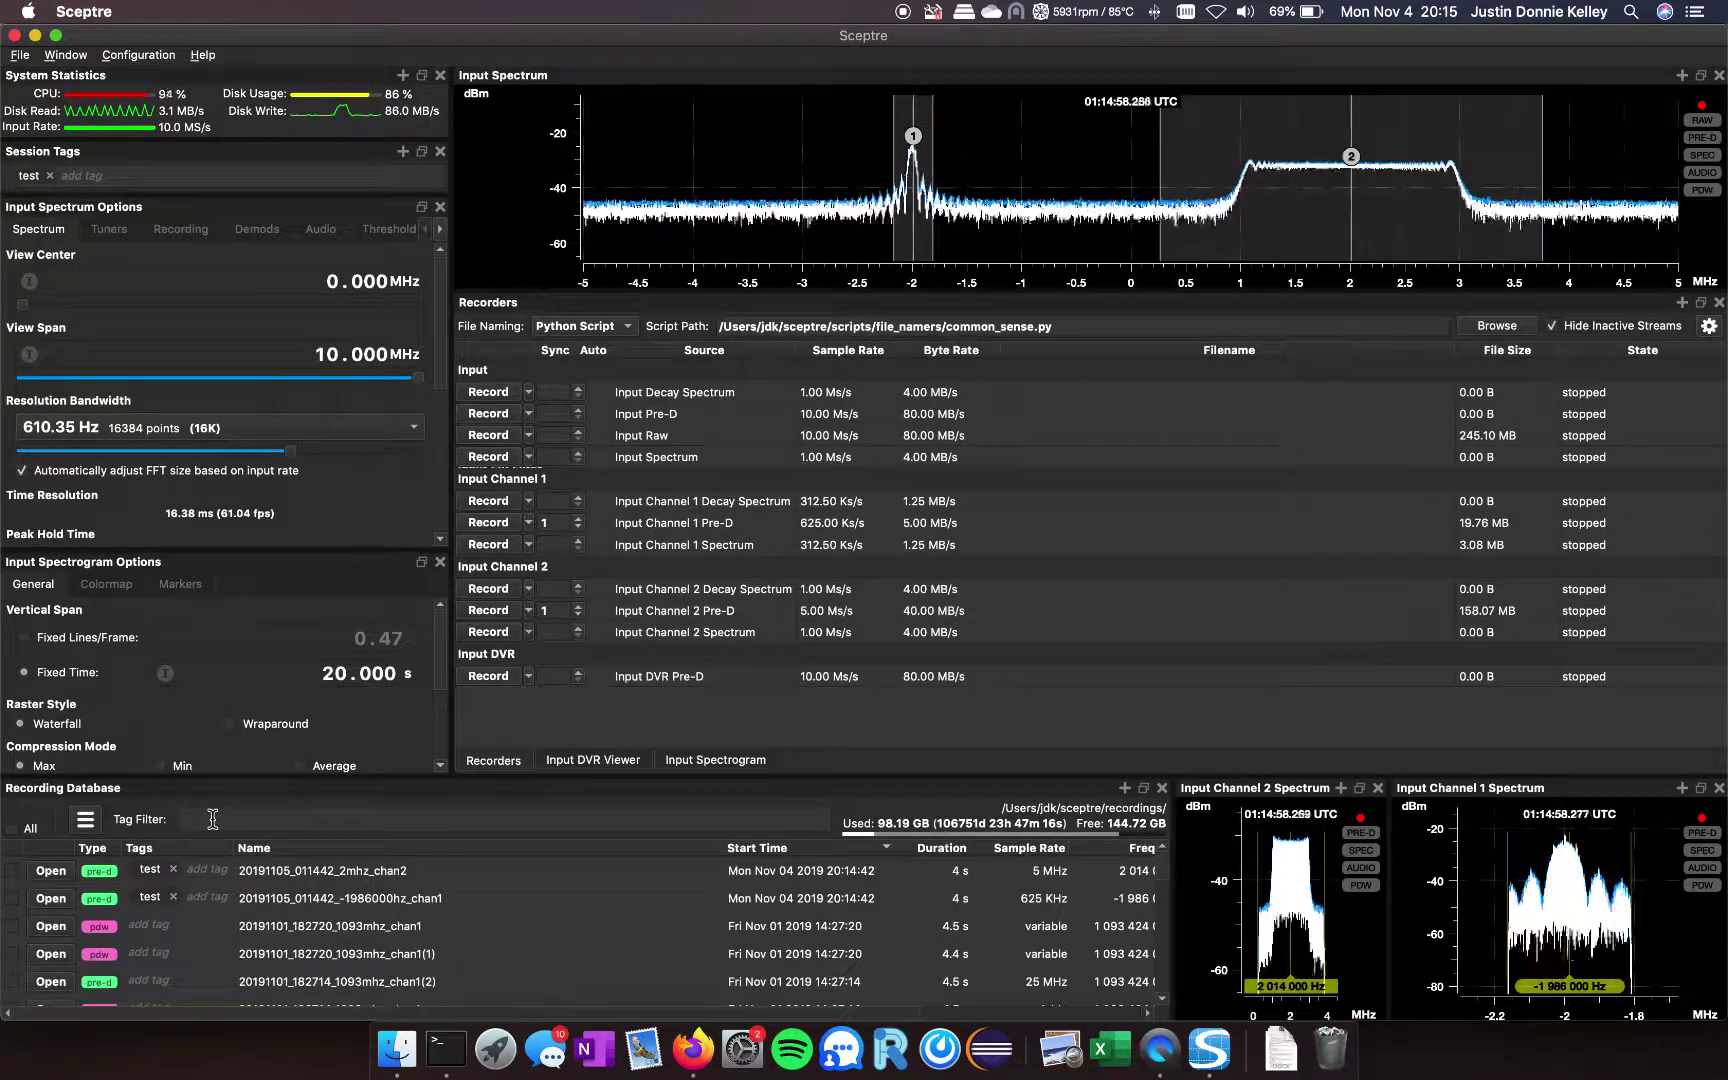
pyautogui.write('test')
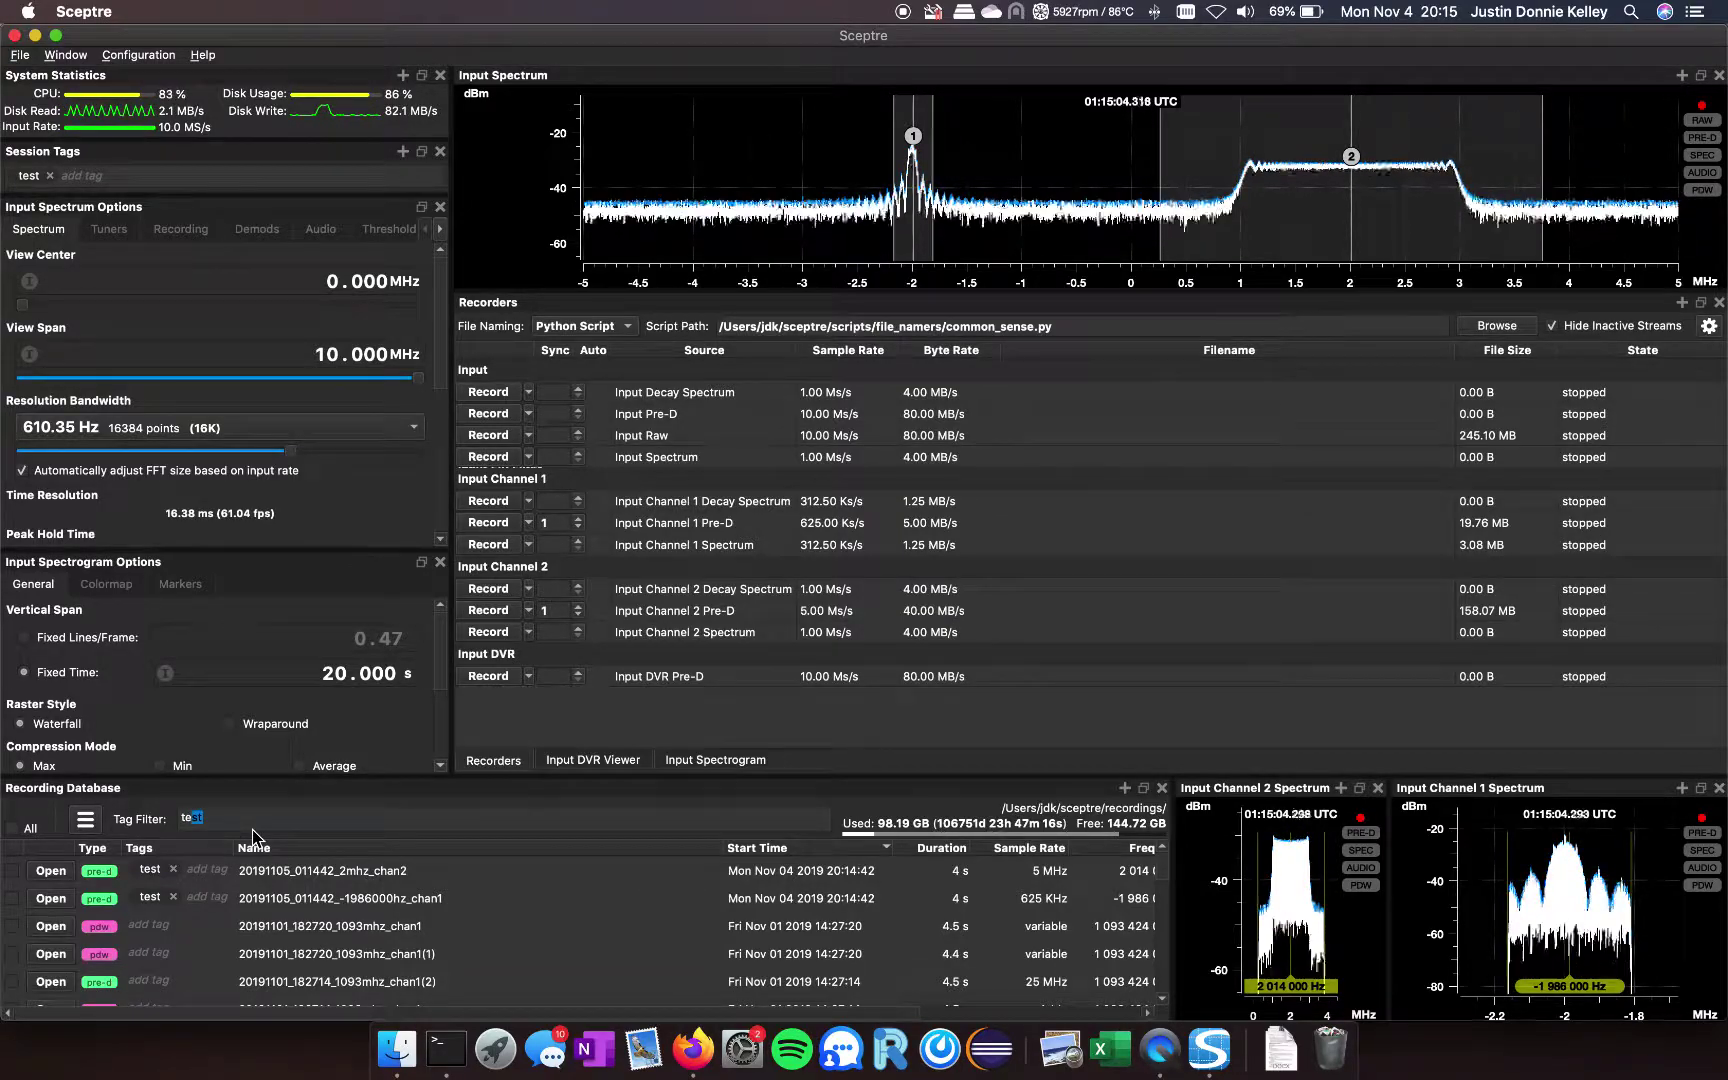
pyautogui.press('Return')
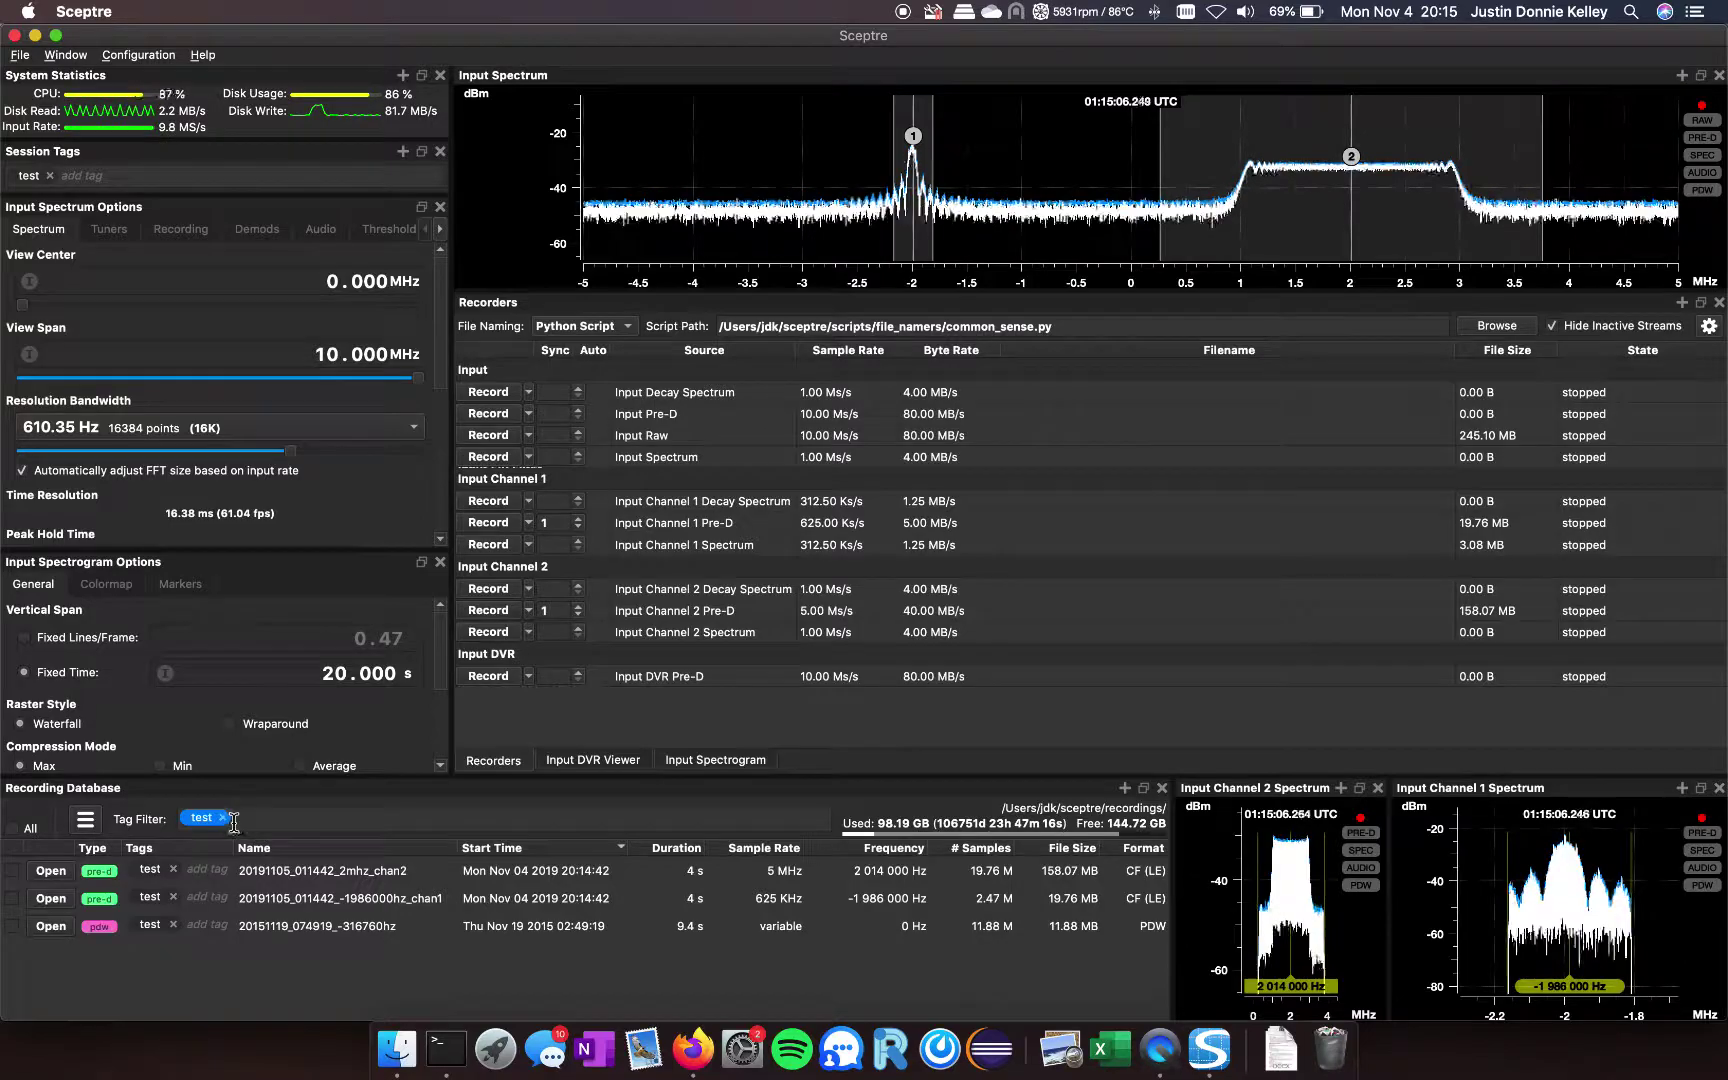
pyautogui.click(223, 817)
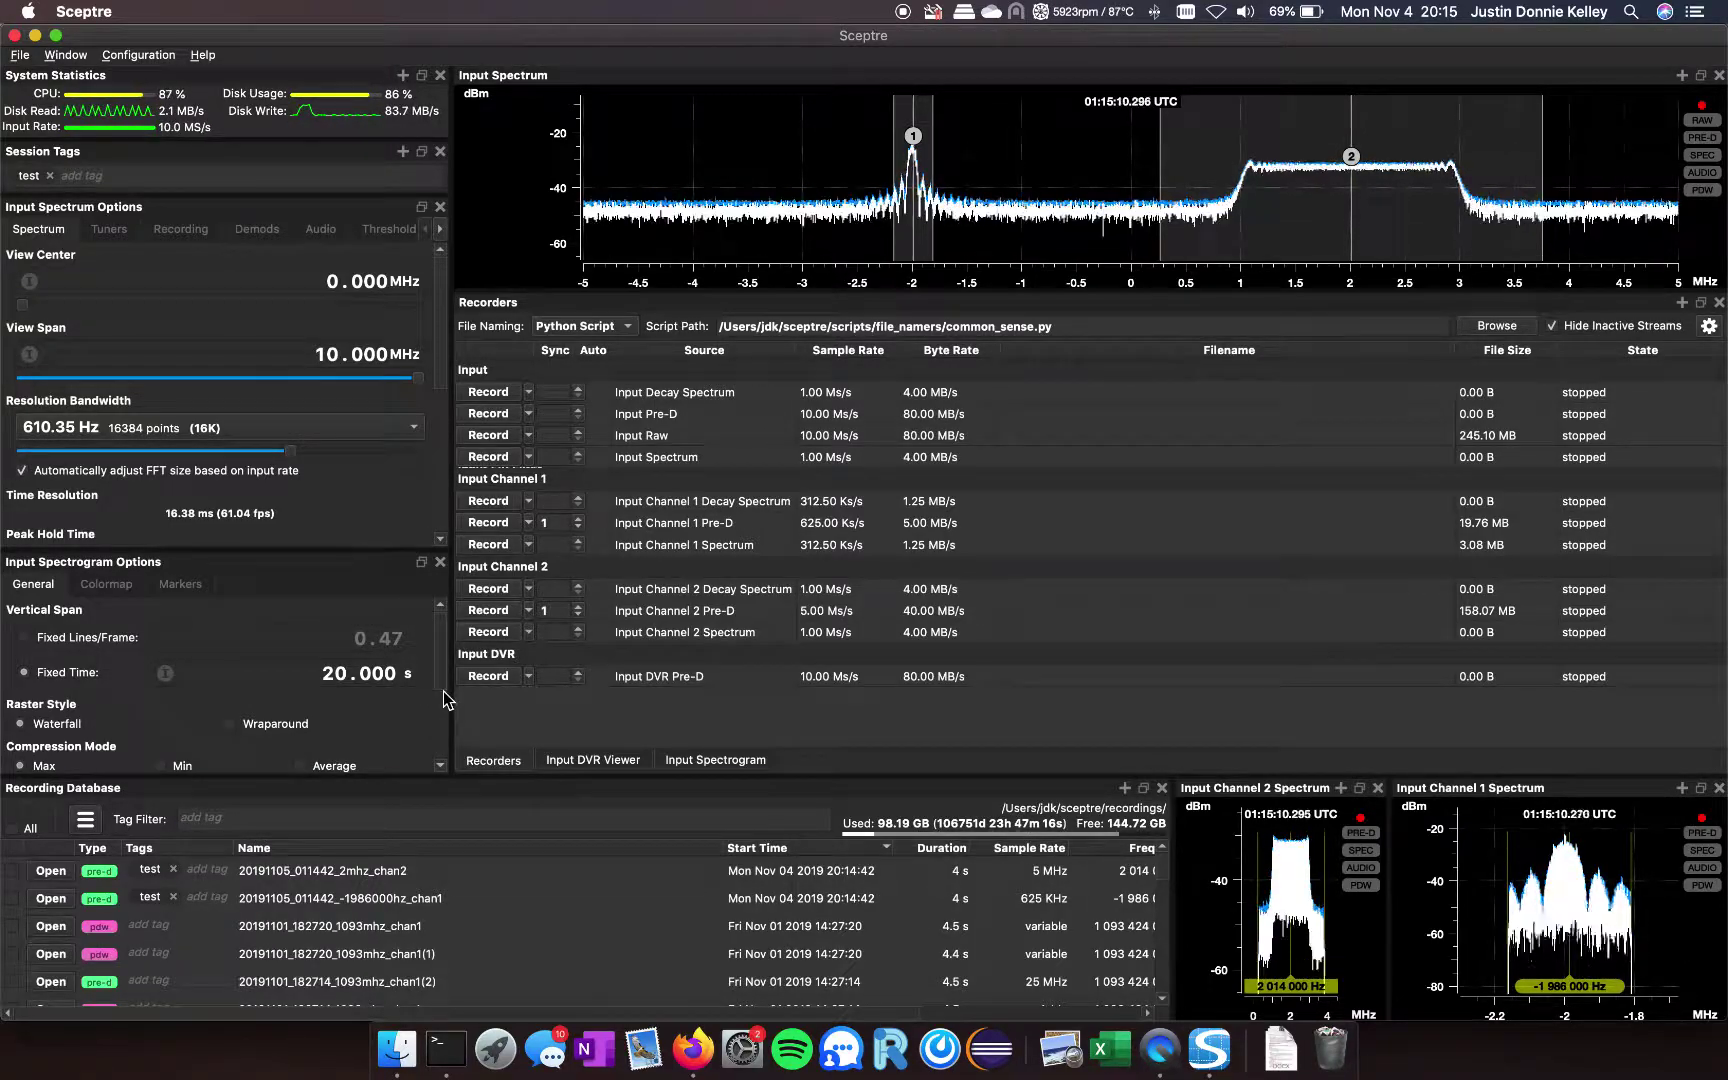
# Remove Input Channel 1 Pre-D and Input Channel 2 Pre-D from sync group 1.
pyautogui.click(578, 525)
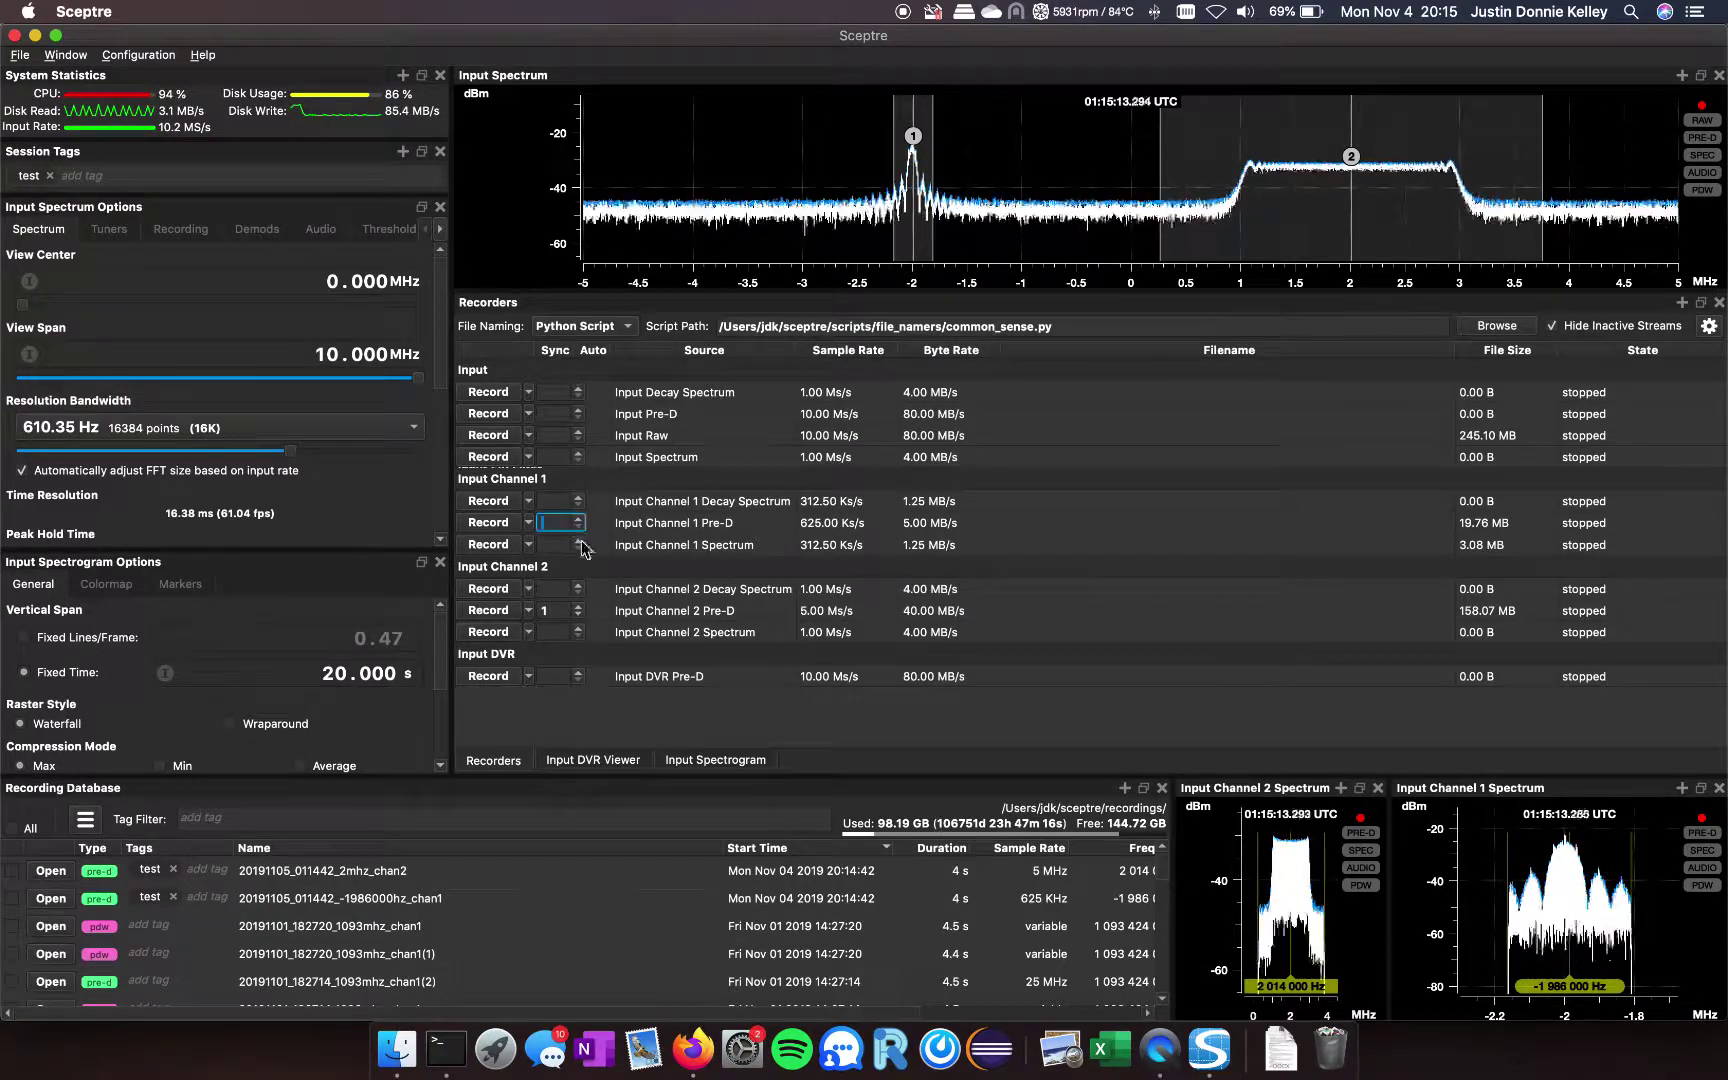
pyautogui.click(580, 614)
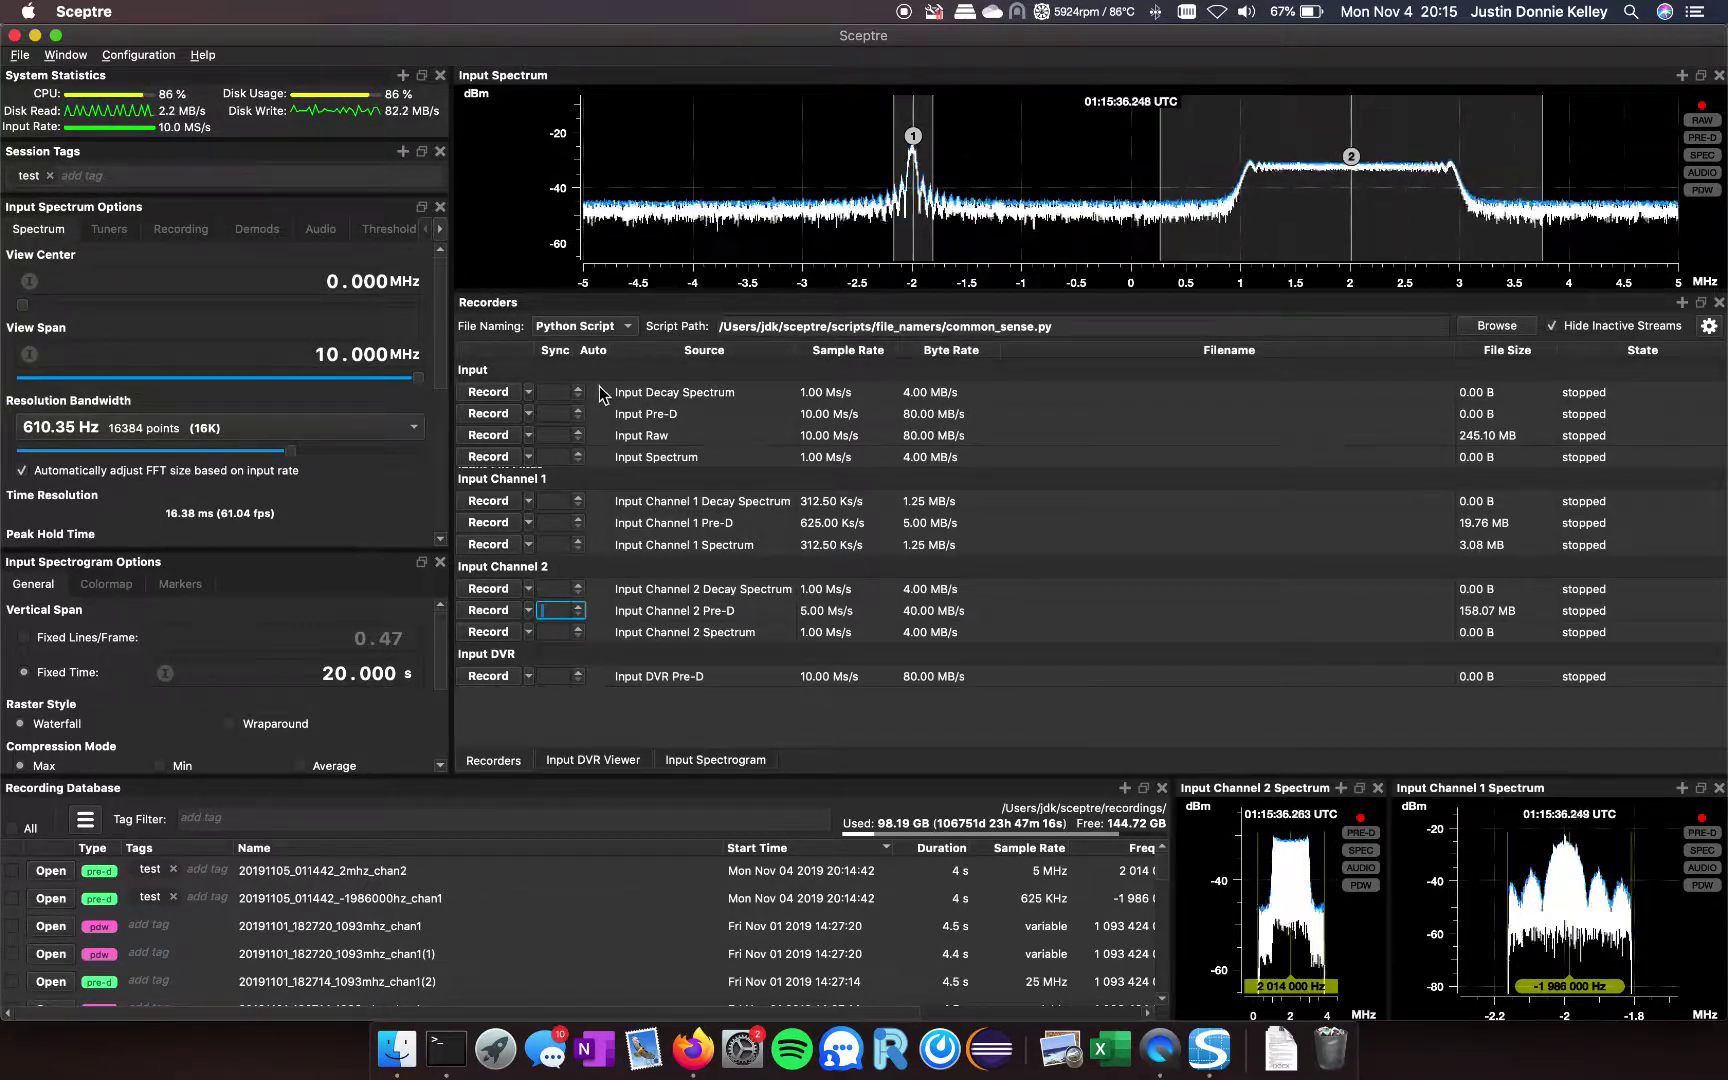
# Set the Input Raw pre-buffer duration to 5 s and capture an Input Raw recording of about 17 seconds.
pyautogui.click(529, 435)
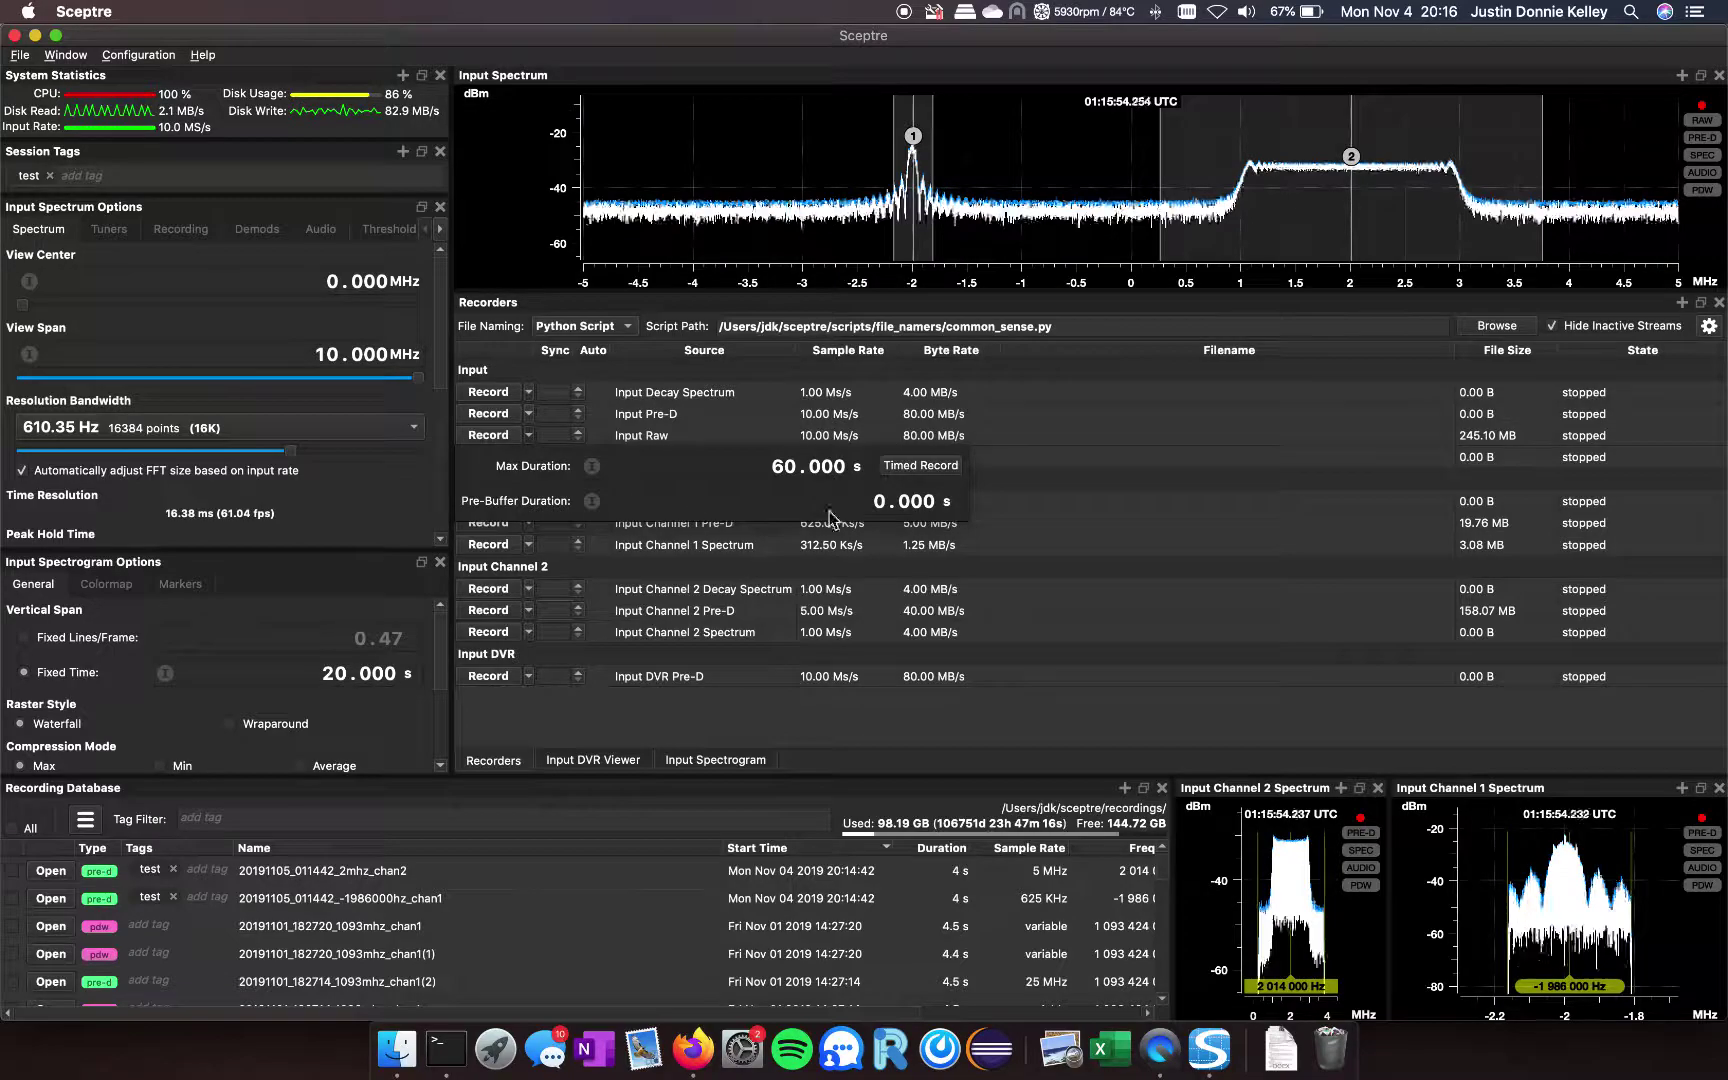
pyautogui.scroll(5, 880, 502)
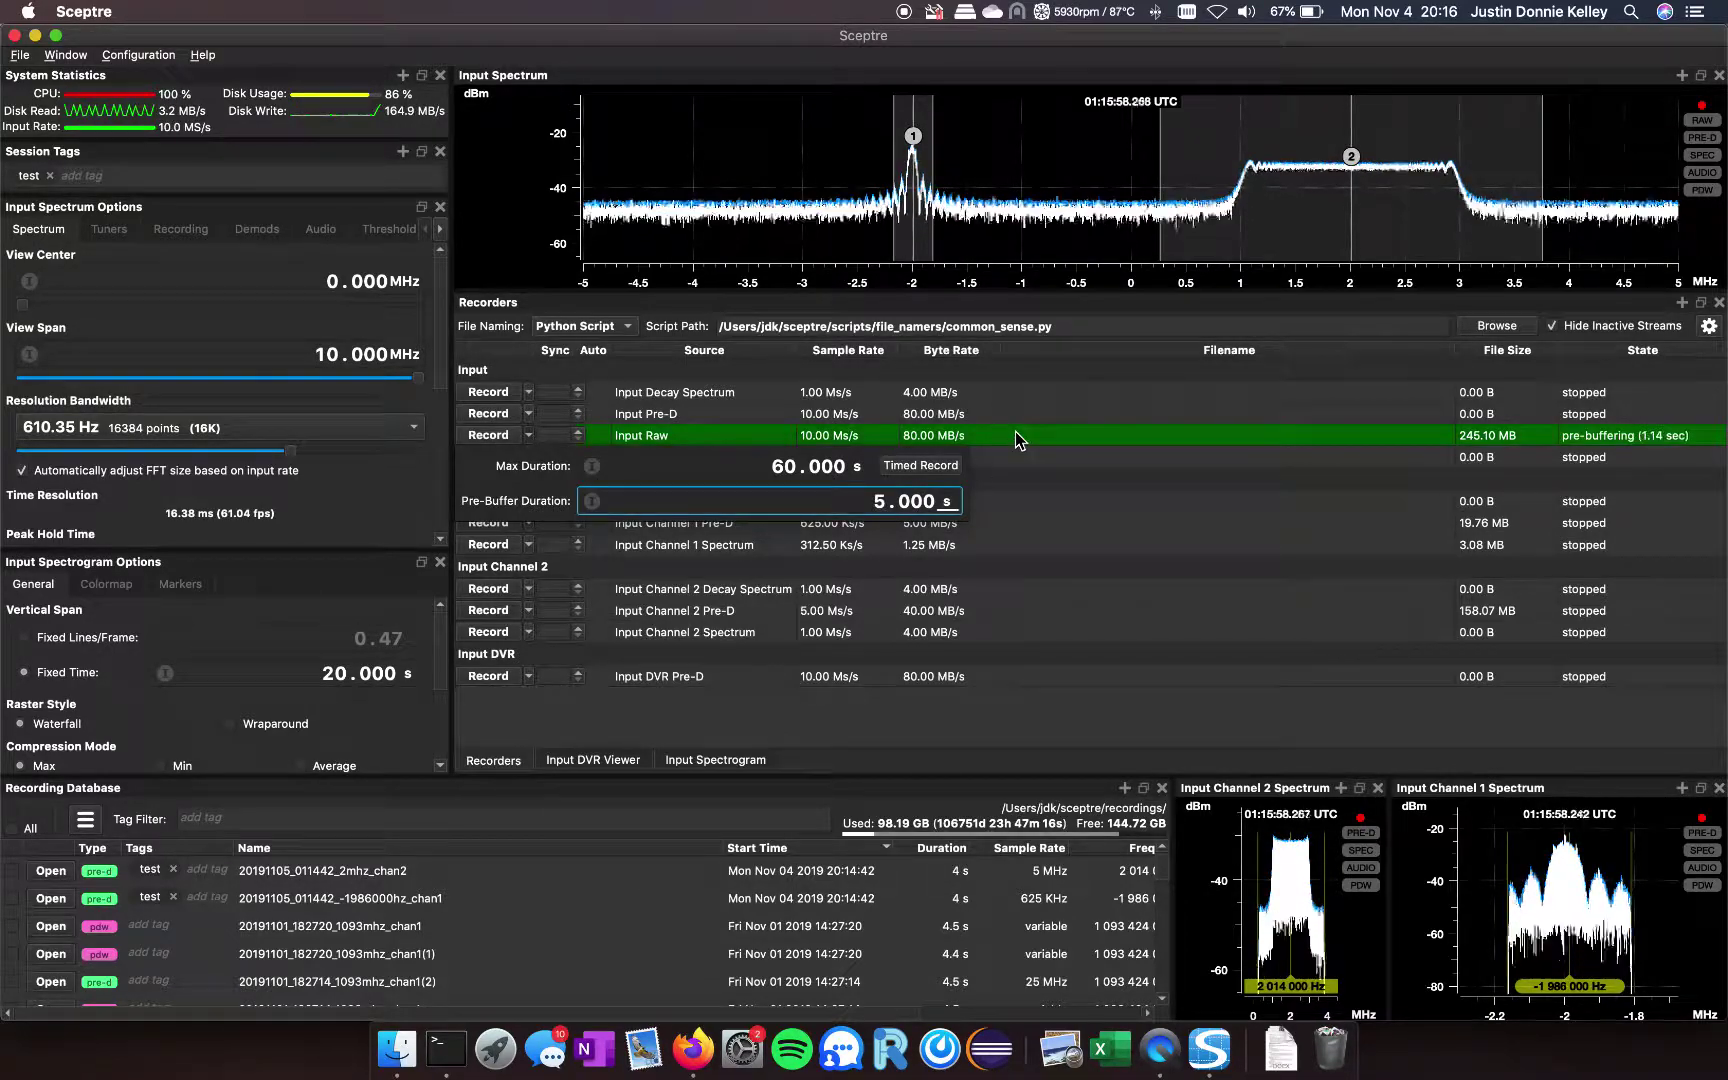
pyautogui.click(1089, 433)
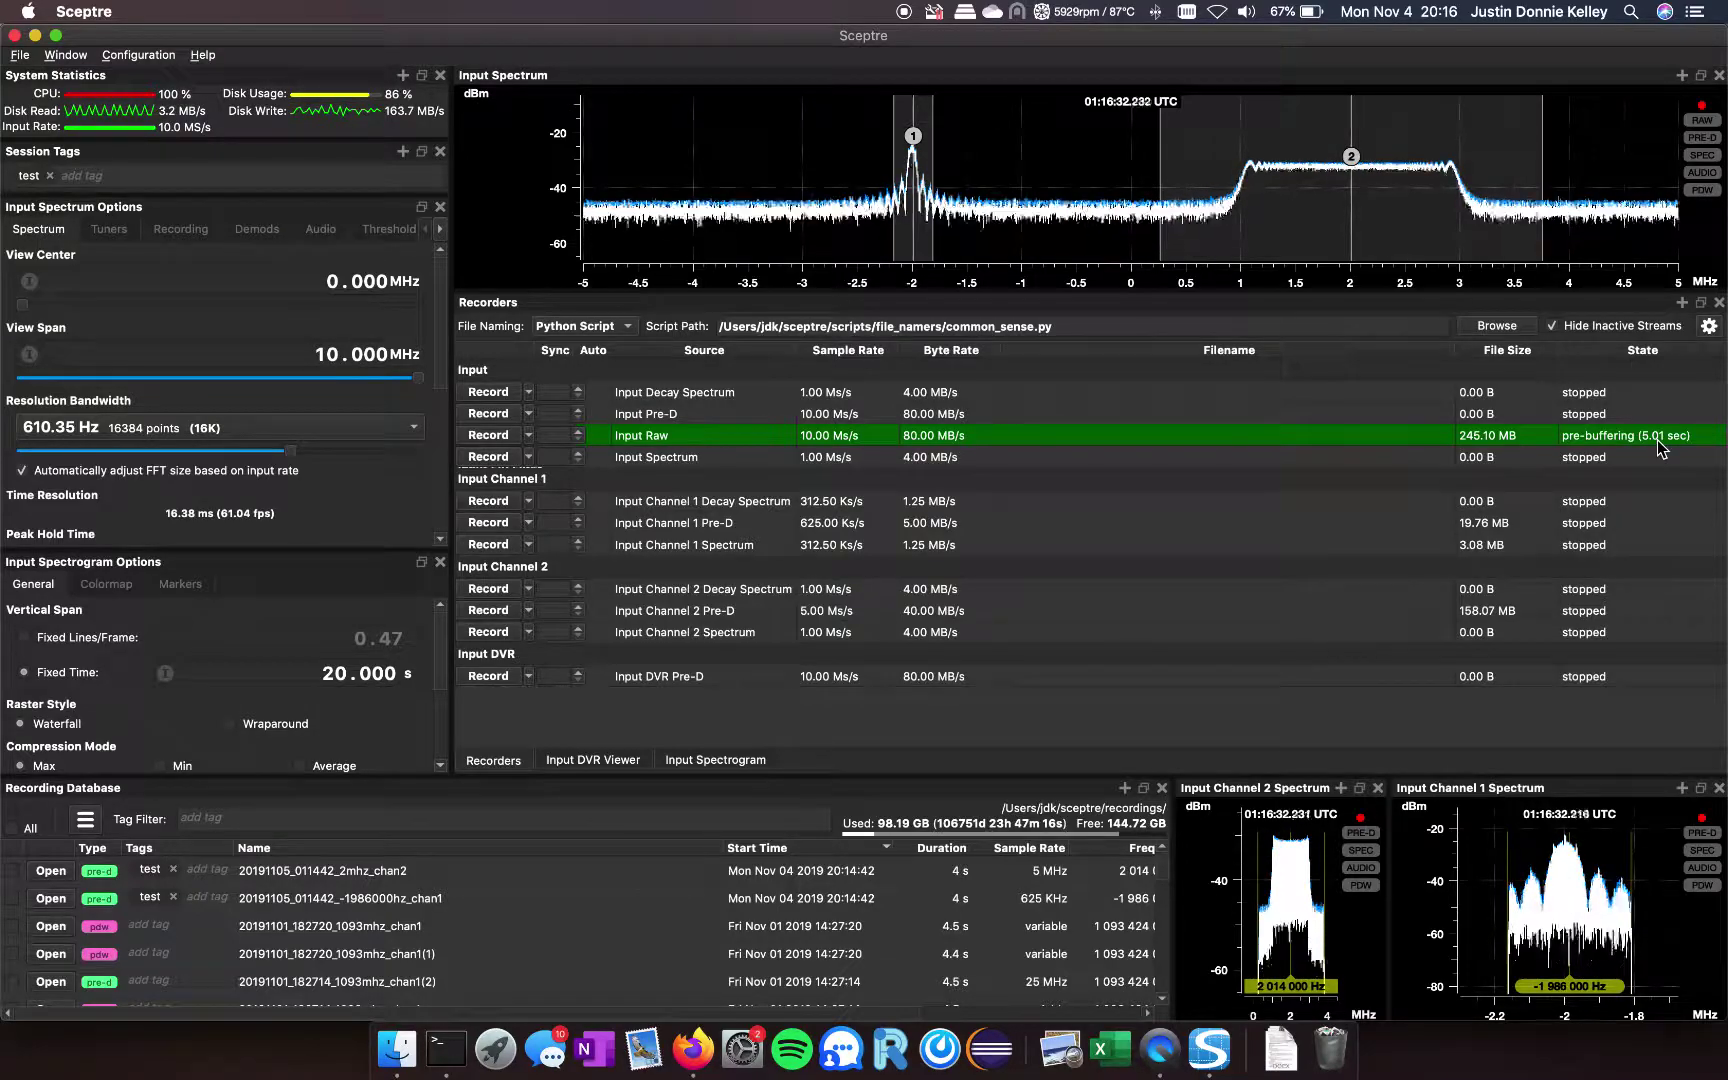
pyautogui.click(476, 438)
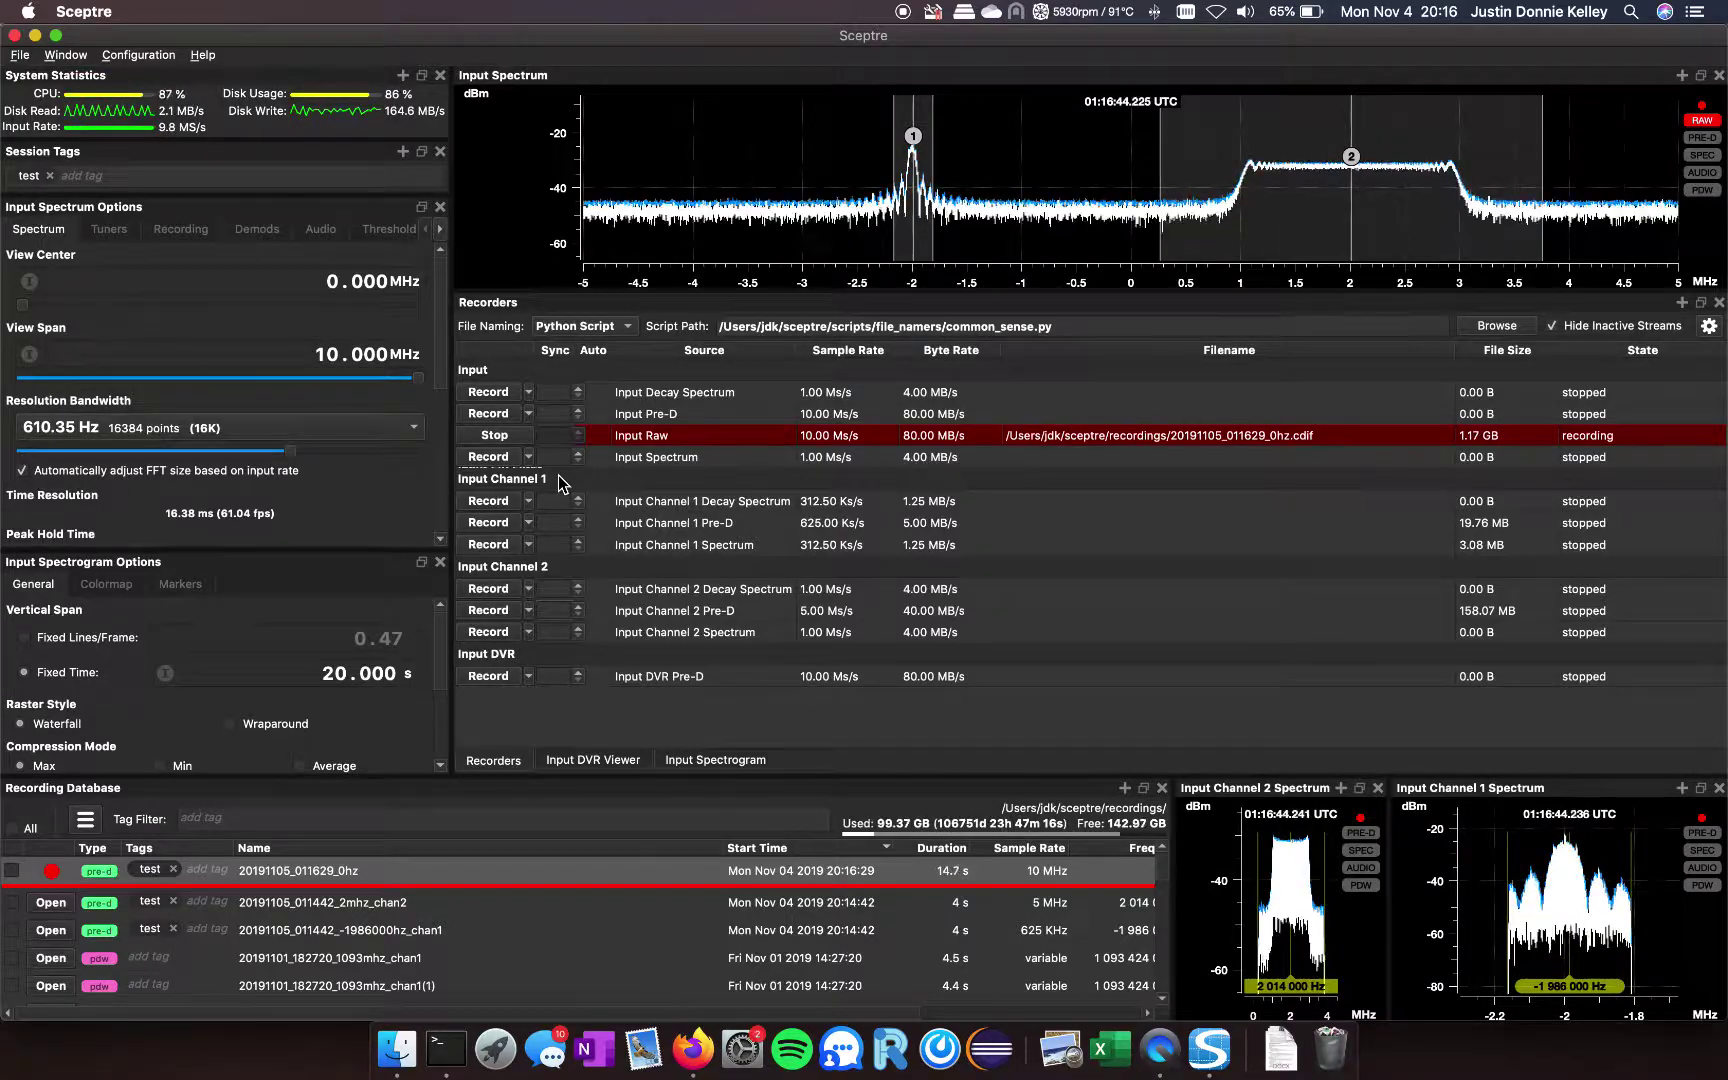
pyautogui.click(516, 436)
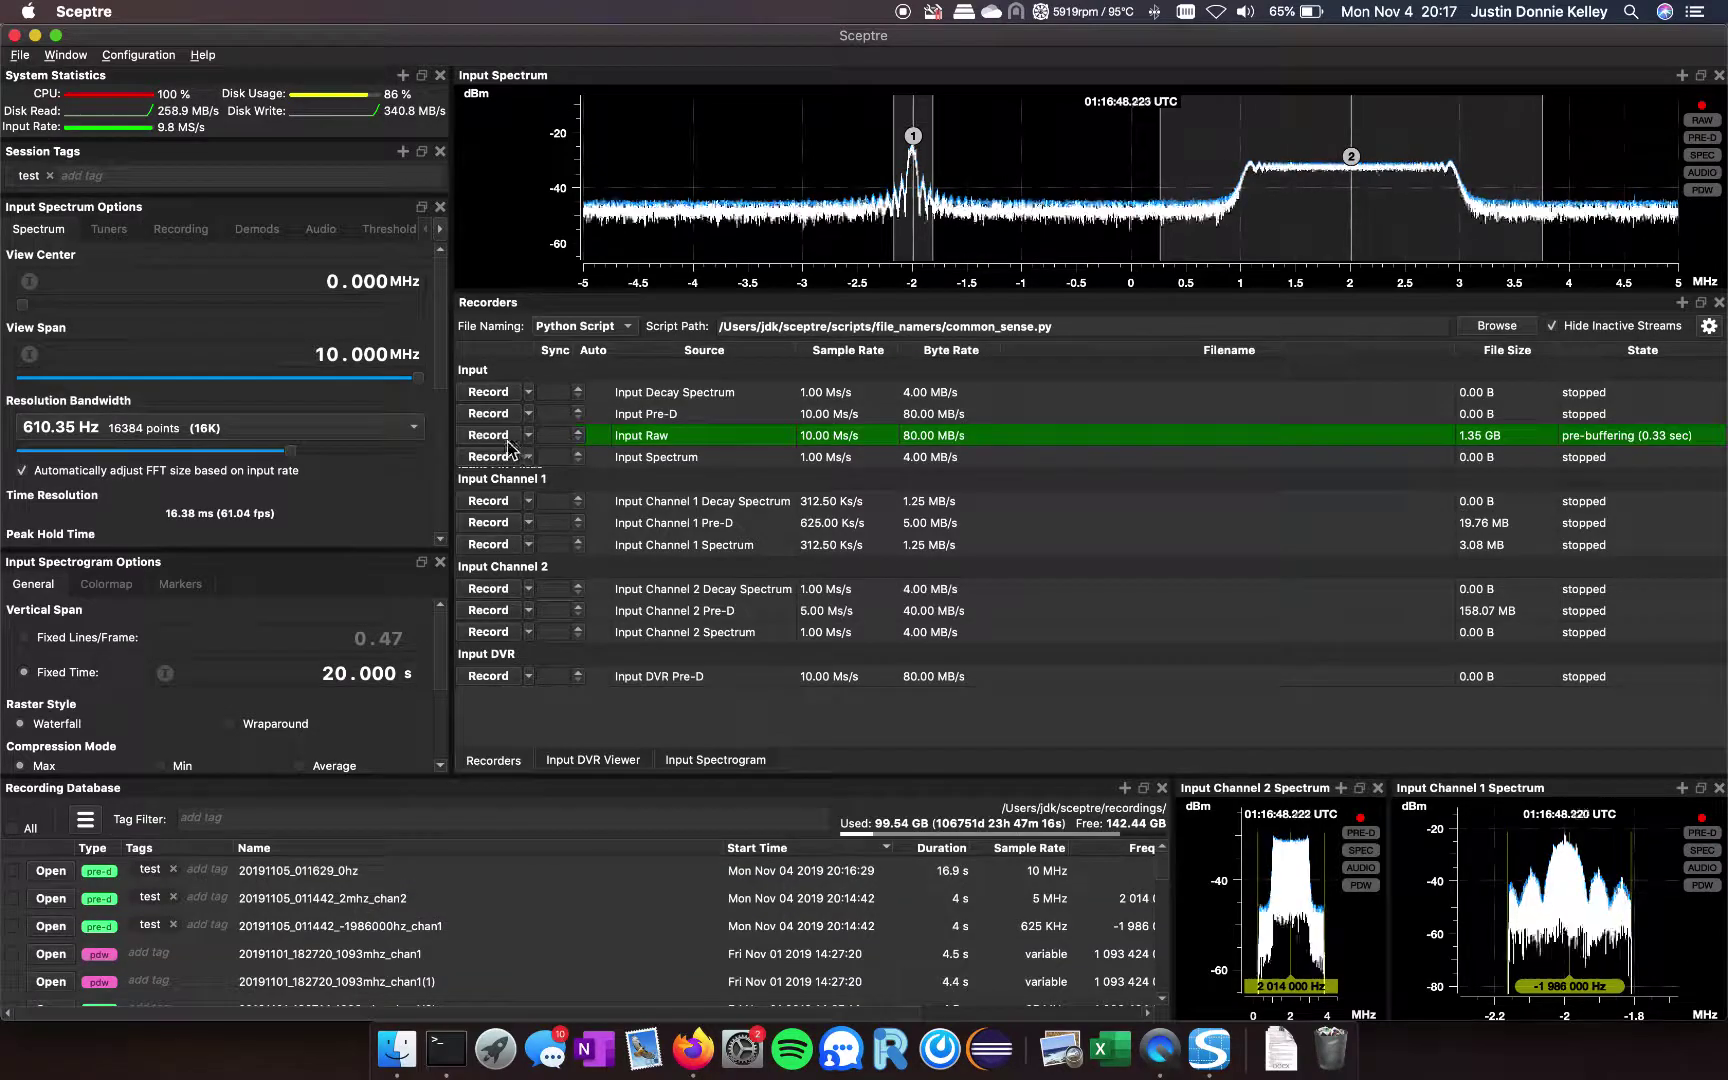
# Turn off pre-buffering for Input Raw by reducing its pre-buffer duration to 0 s.
pyautogui.click(529, 437)
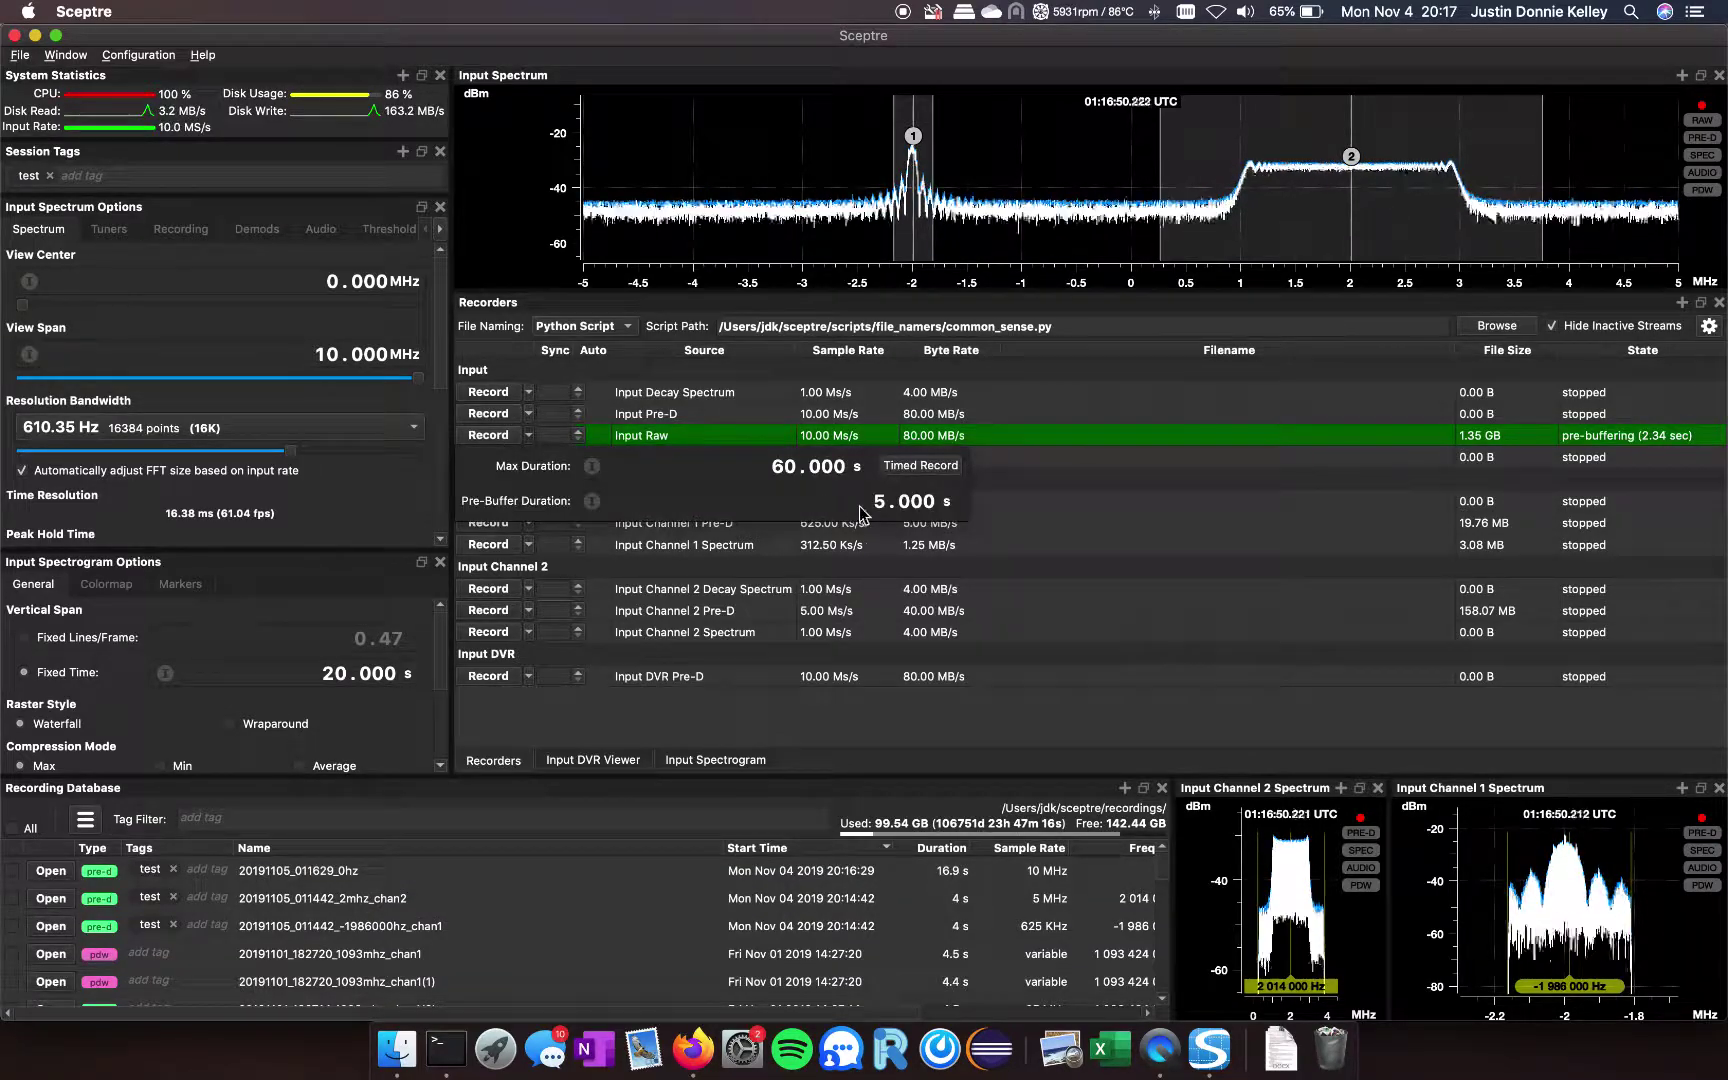
pyautogui.scroll(-2, 882, 510)
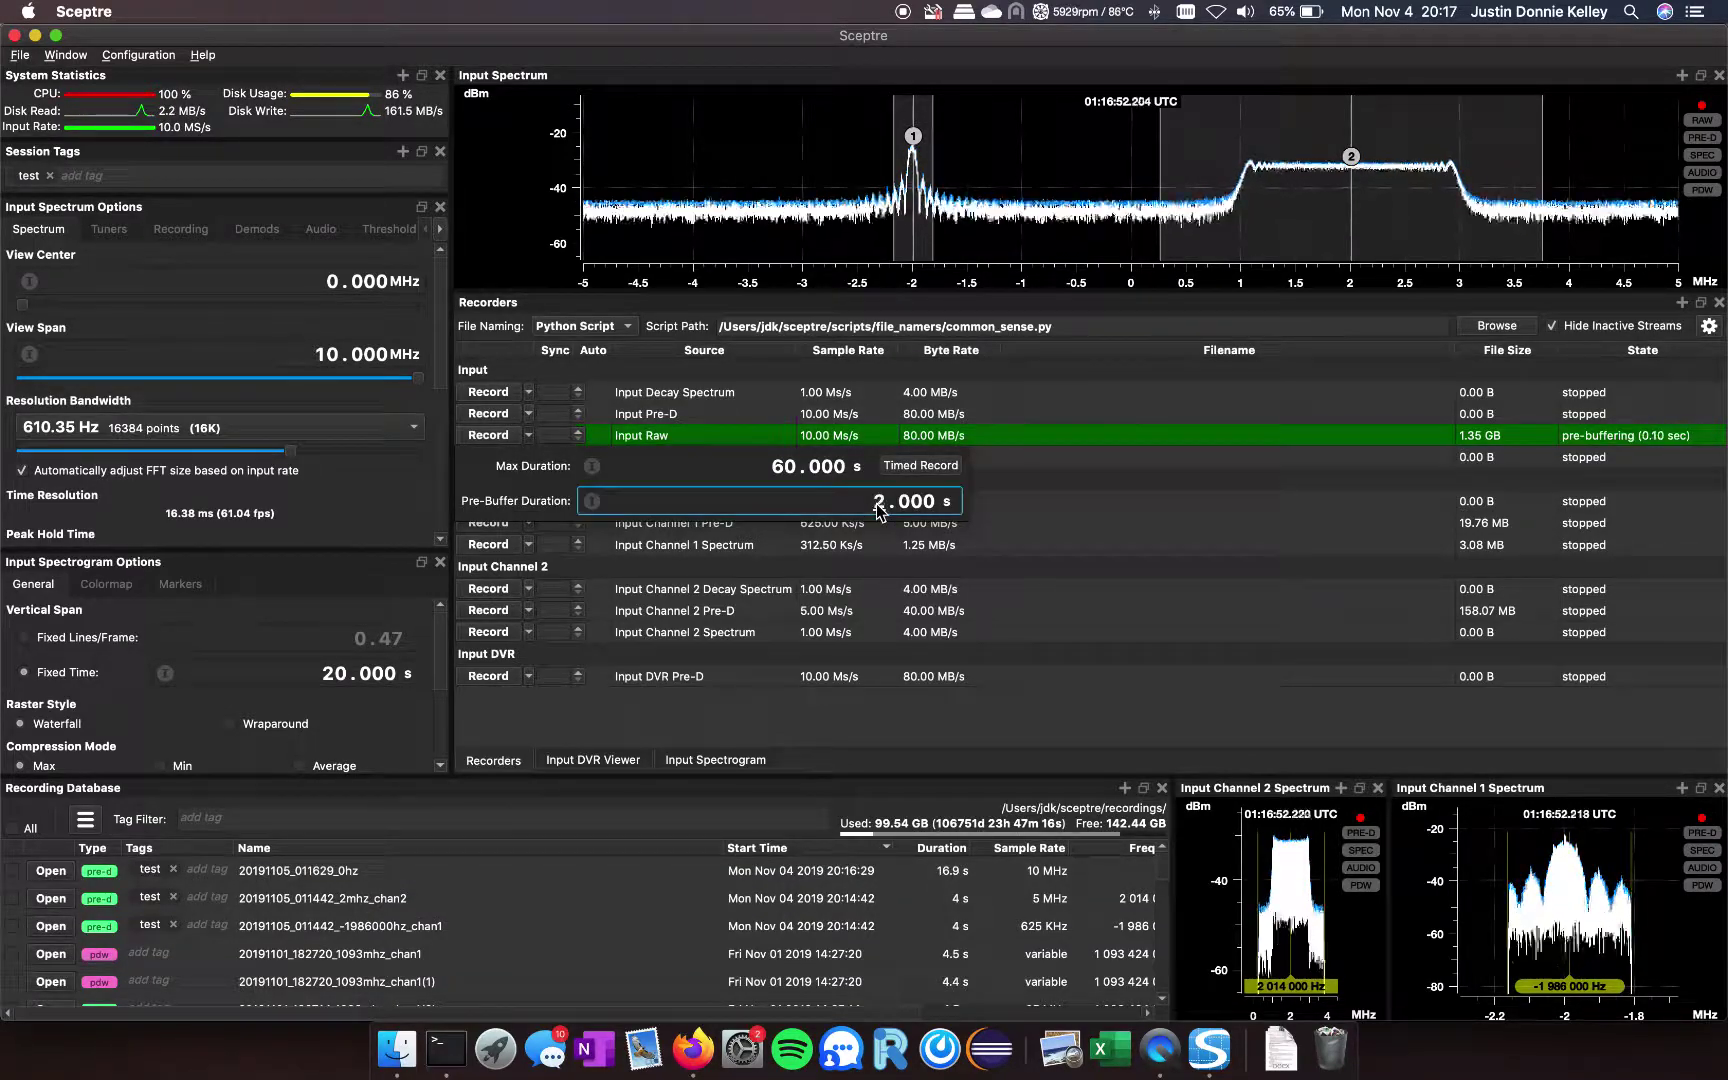
pyautogui.click(1036, 485)
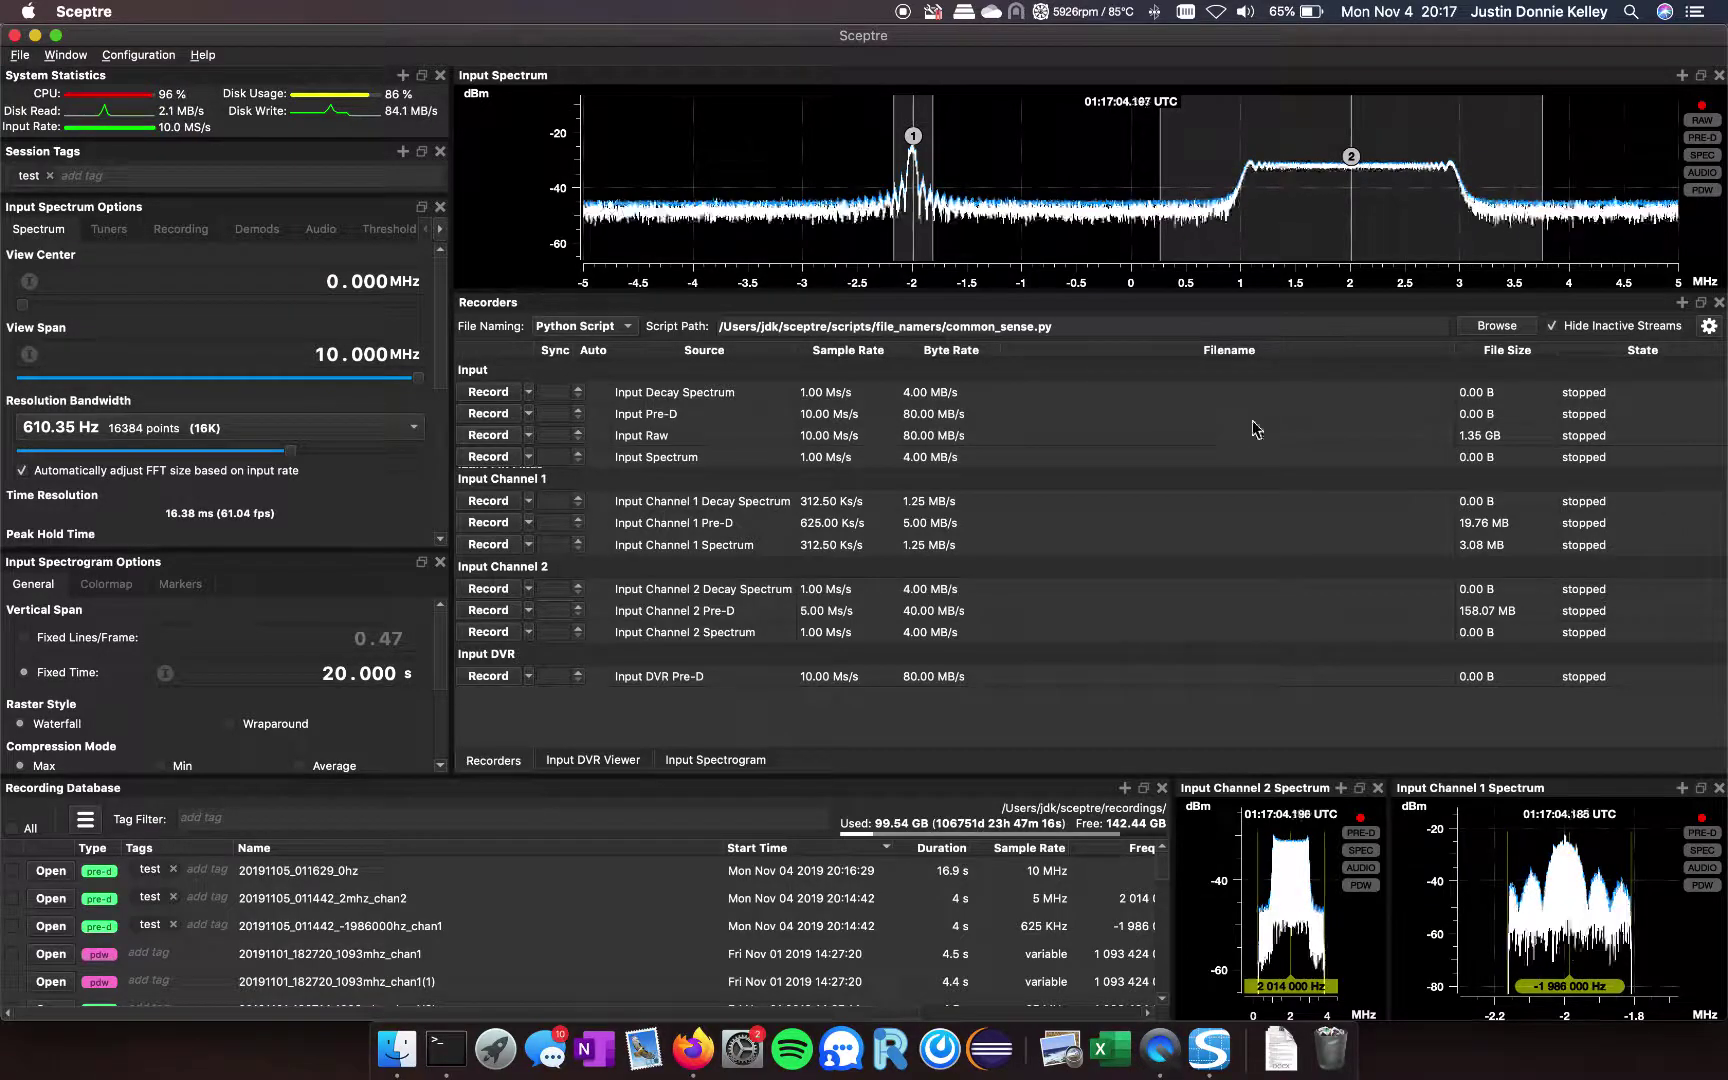
# Close the Recorders display and open the Signal Generator Control display.
pyautogui.click(1719, 302)
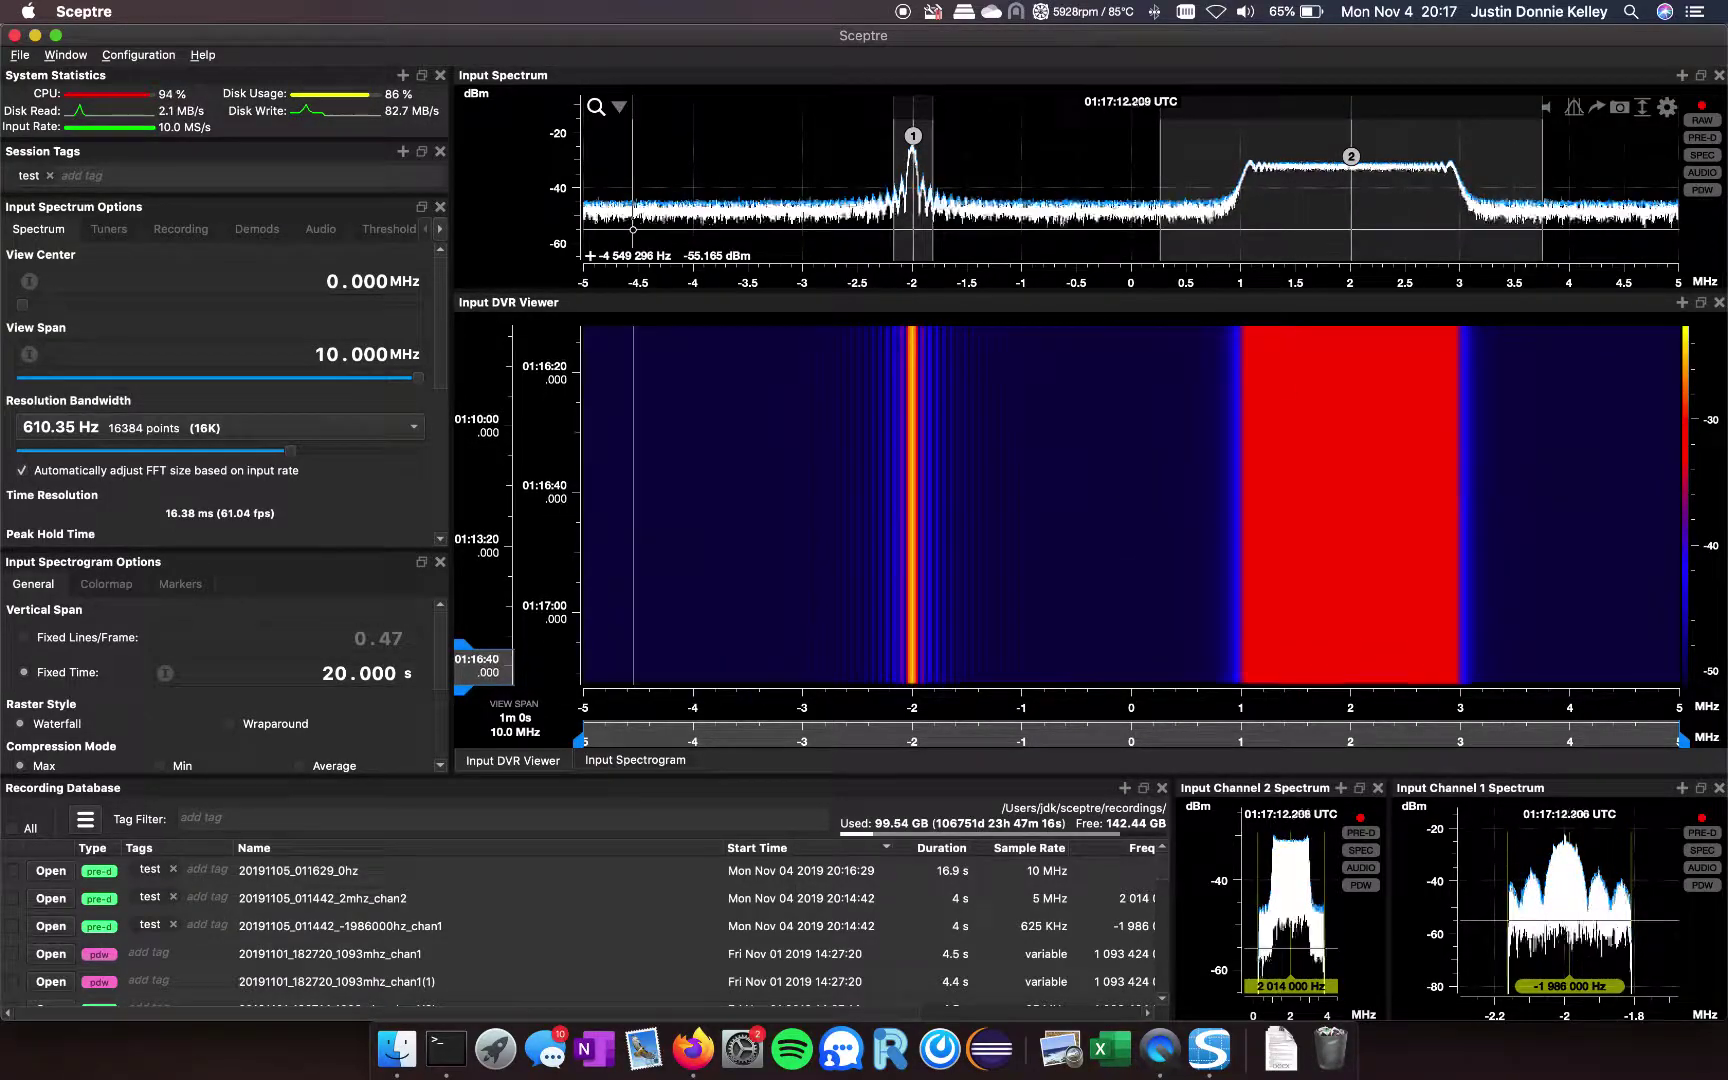
pyautogui.click(88, 55)
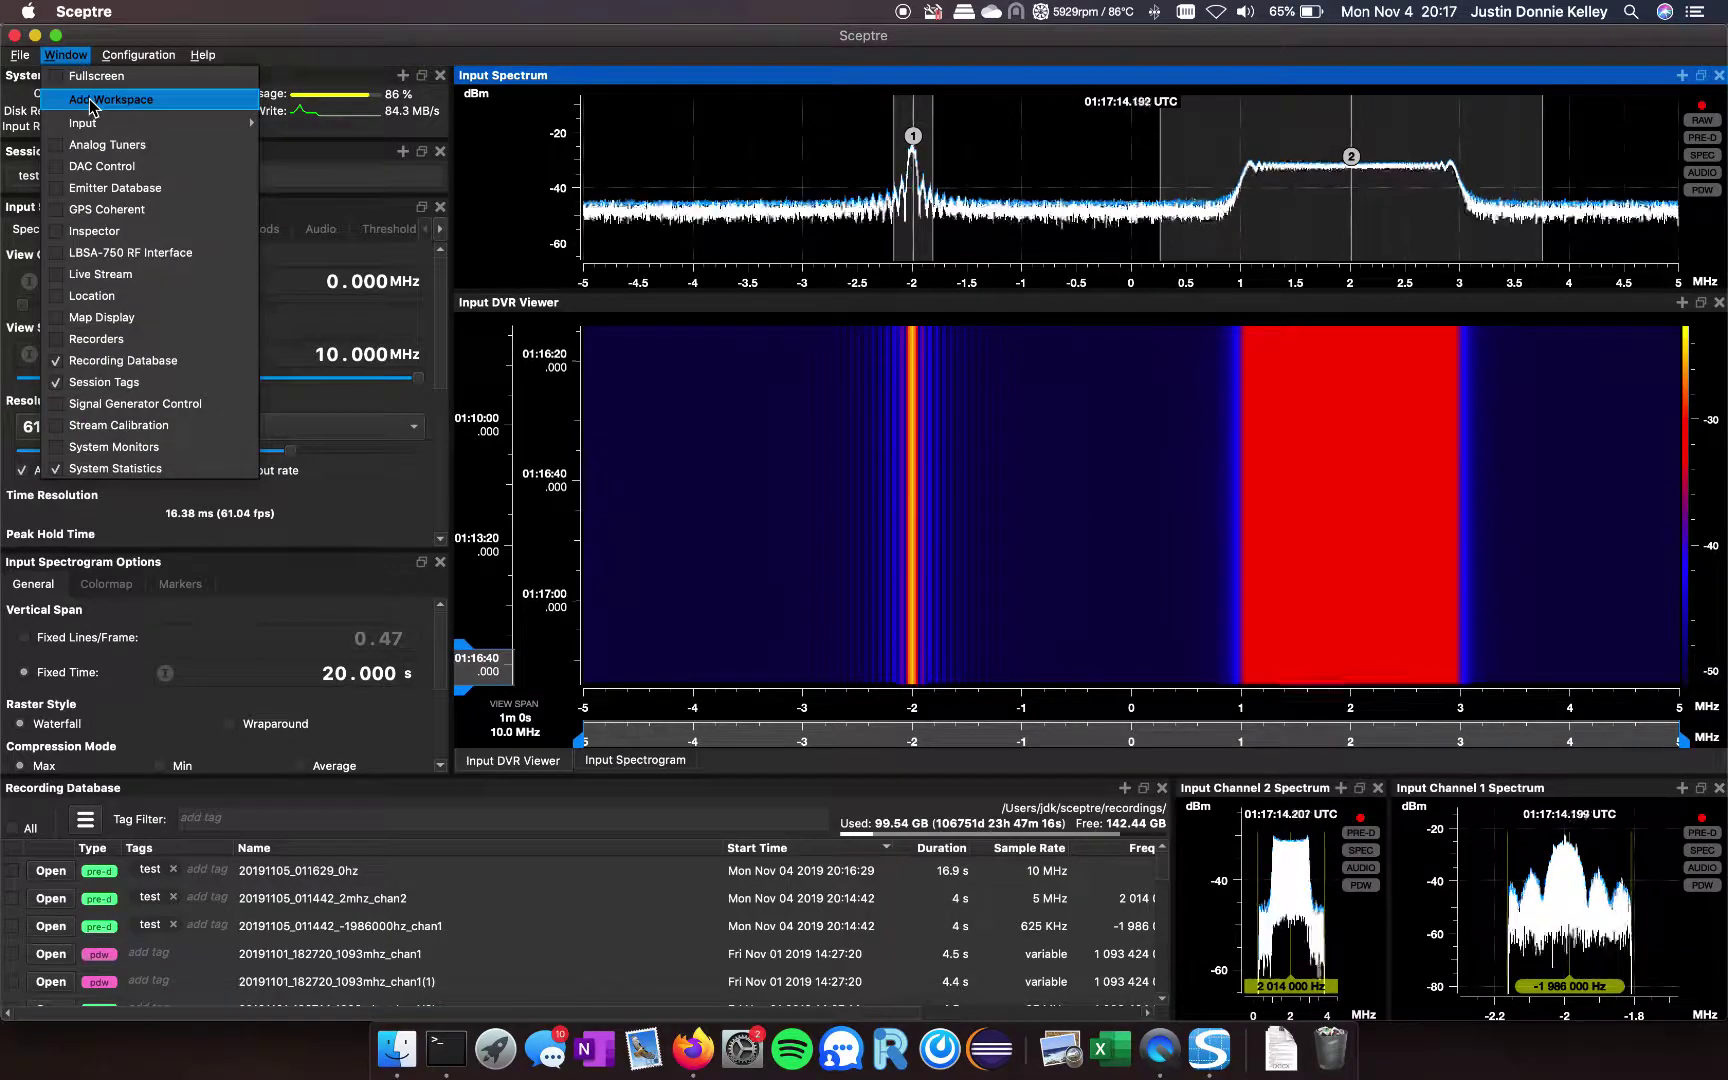
pyautogui.moveTo(92, 122)
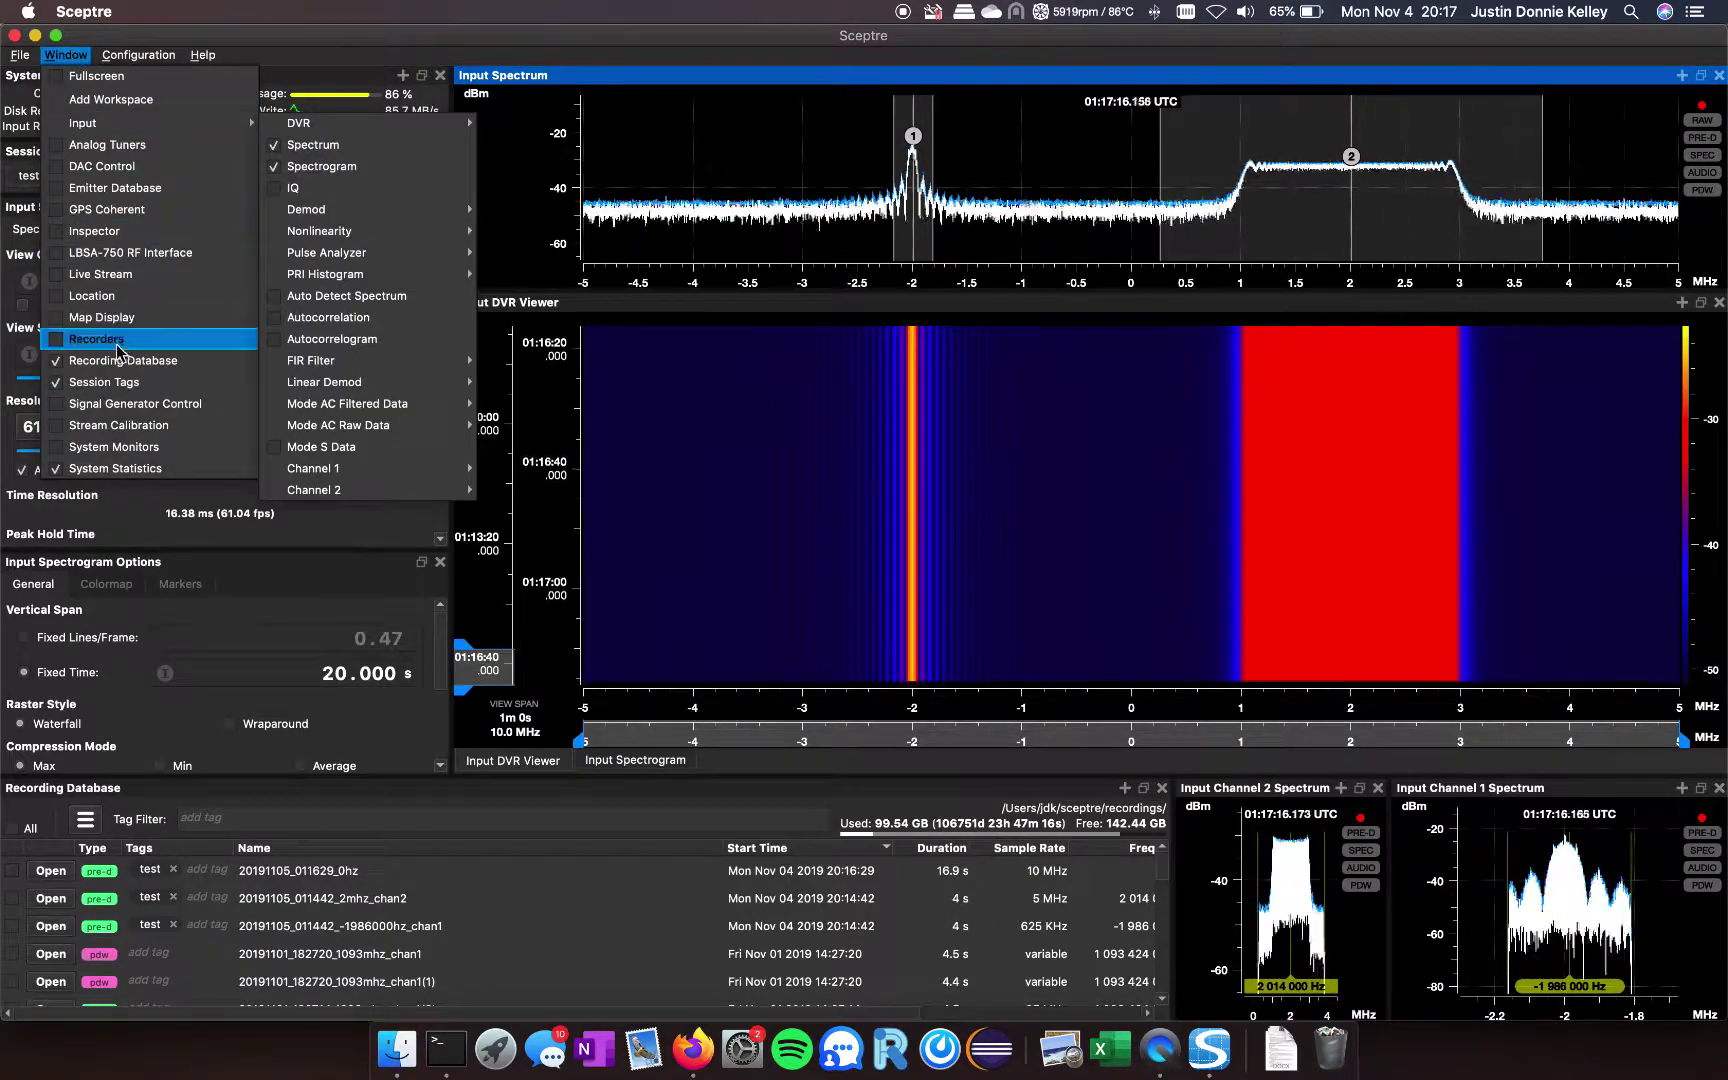
pyautogui.click(137, 404)
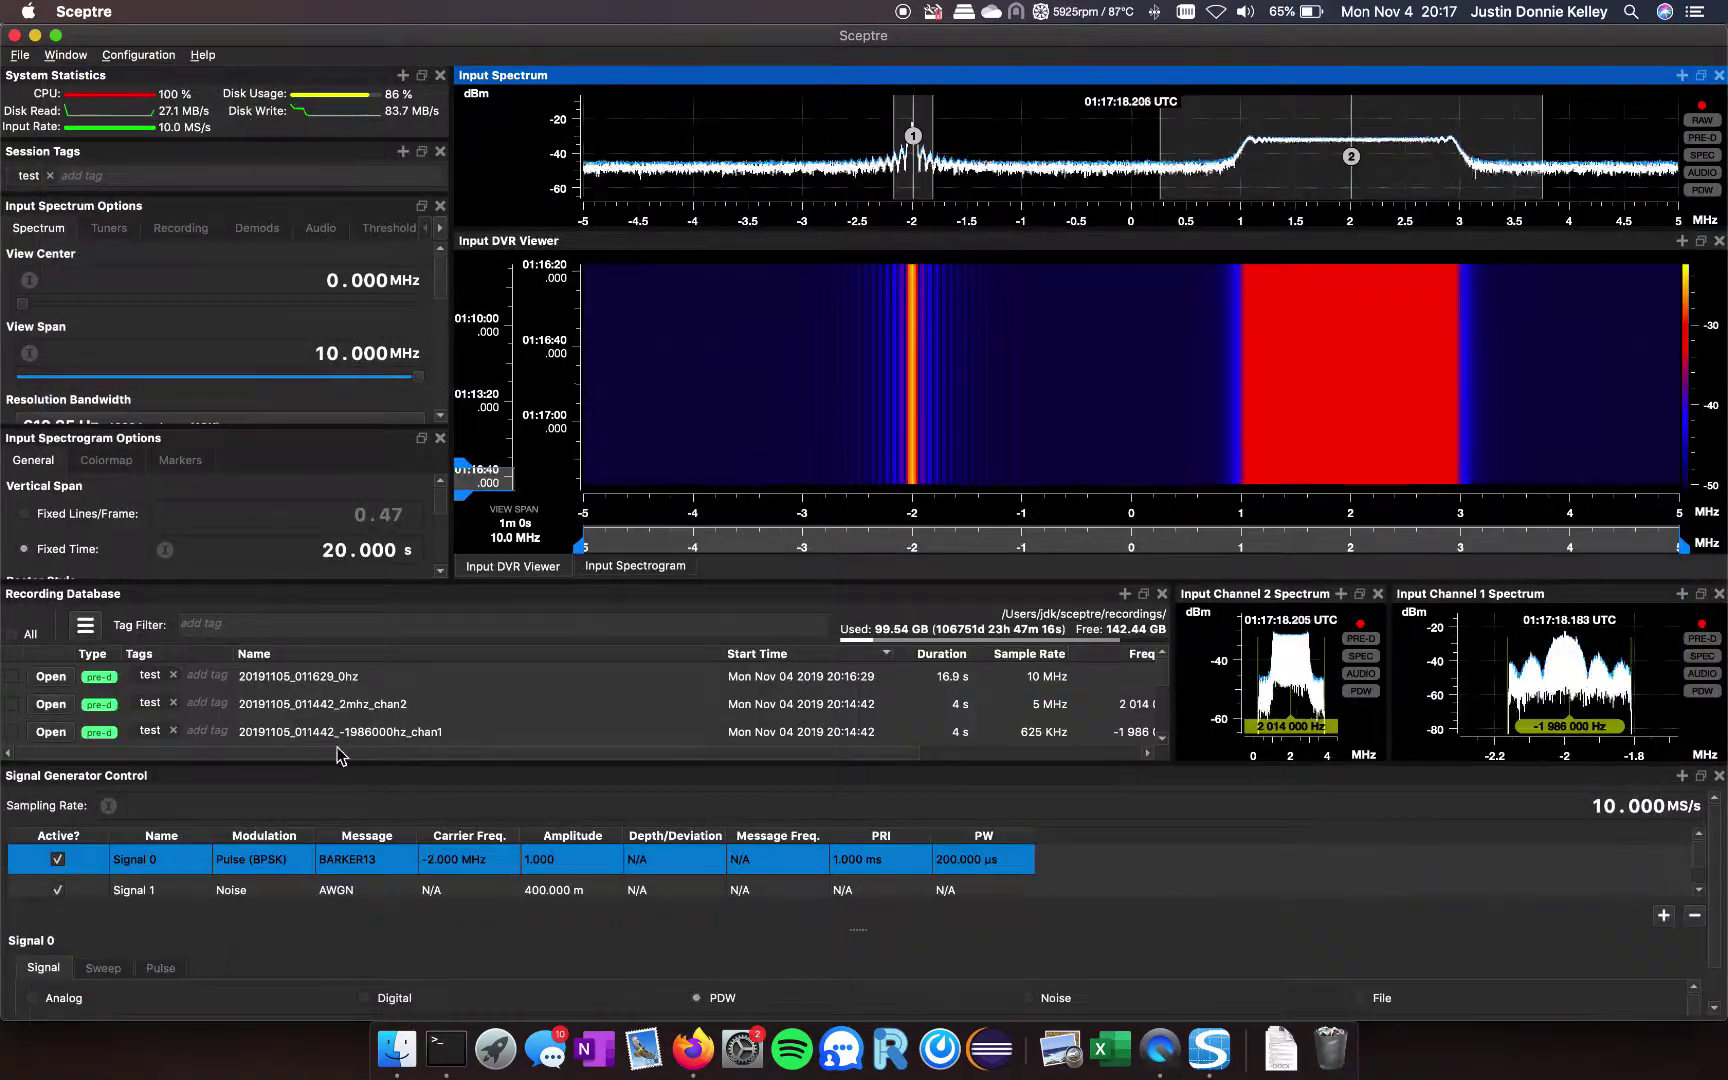
# Switch Signal 0 off, back on for a couple of seconds, and off again to create a short burst.
pyautogui.click(57, 859)
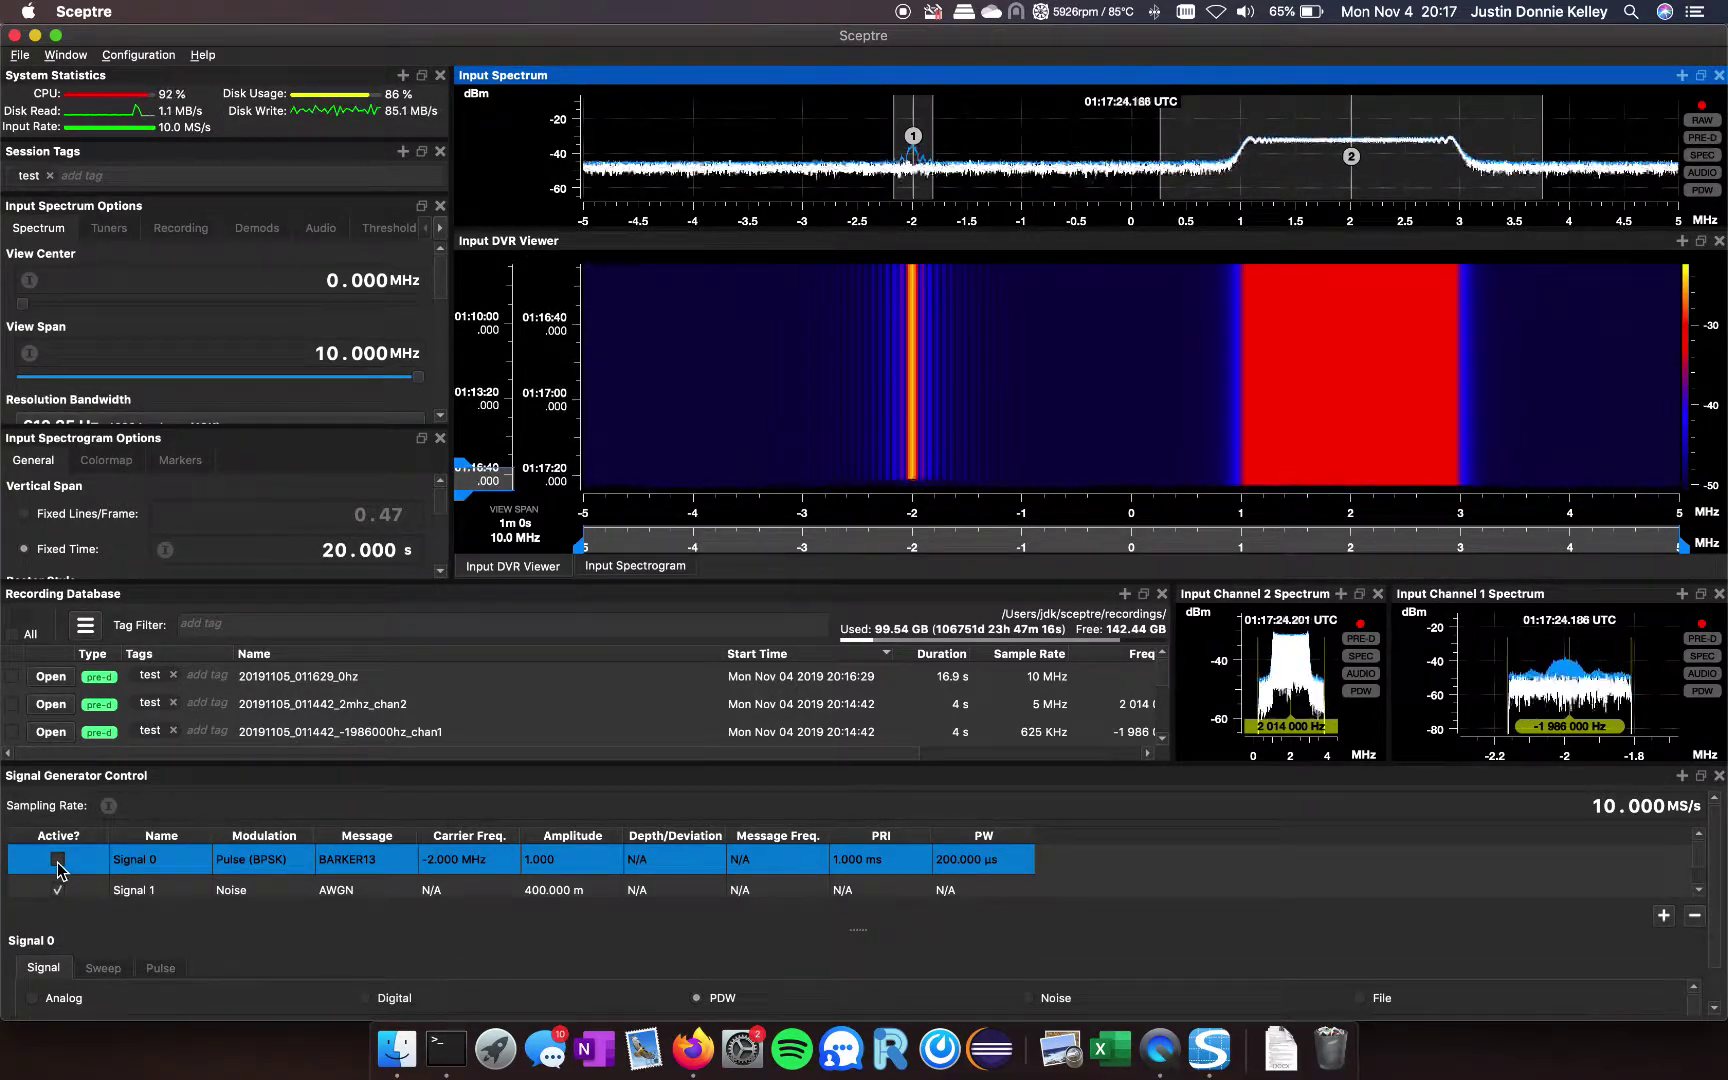
pyautogui.click(57, 859)
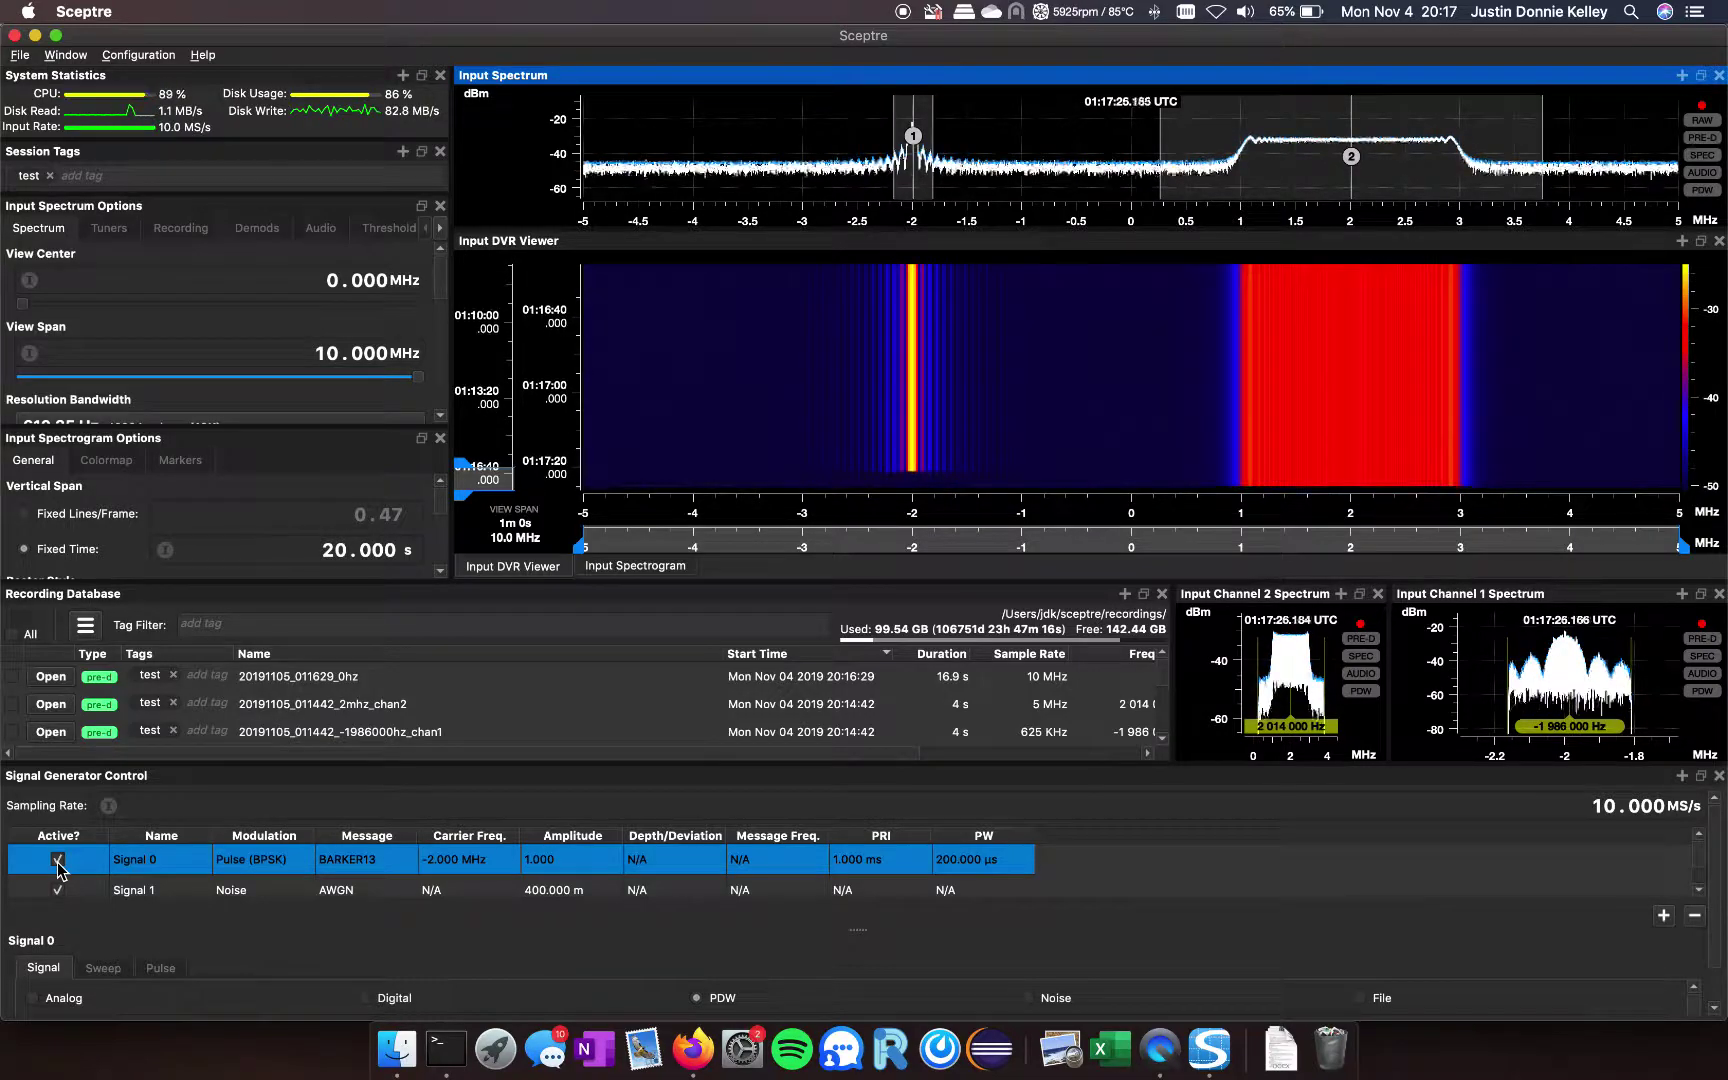
pyautogui.click(57, 859)
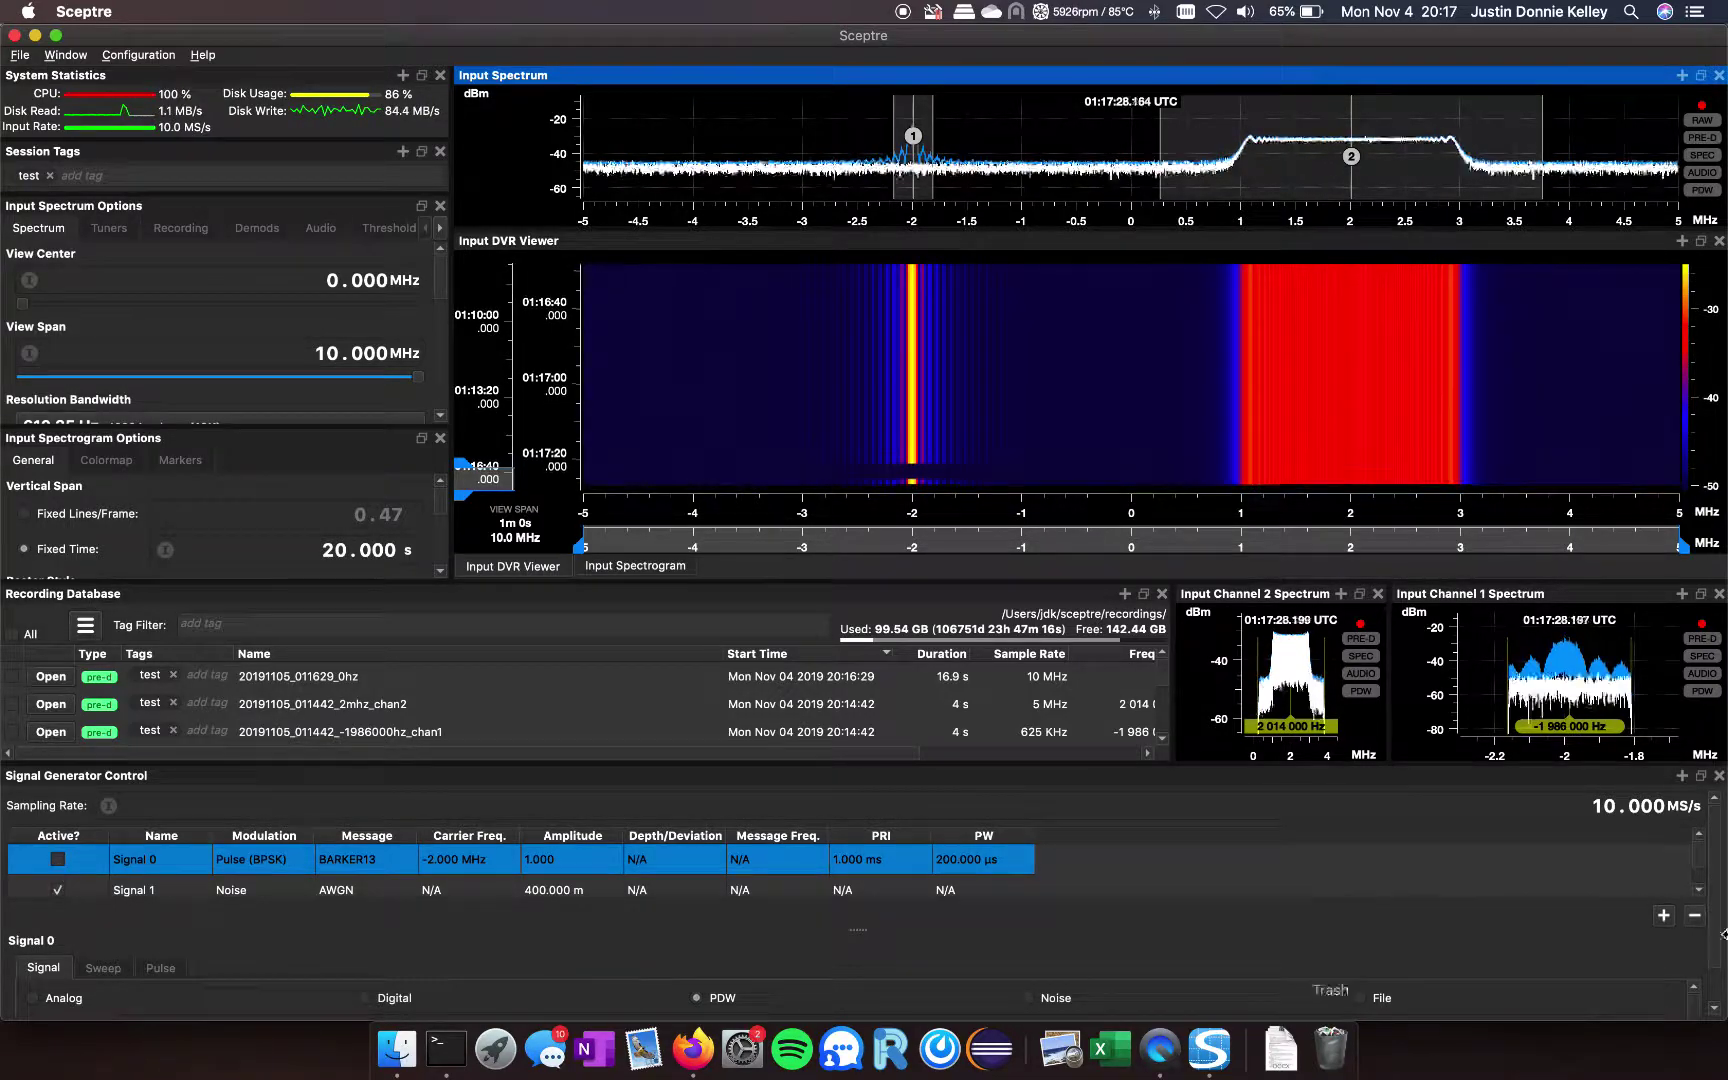
# Close the Signal Generator Control, Input Channel 2 Spectrum and Input Channel 1 Spectrum displays.
pyautogui.click(1718, 776)
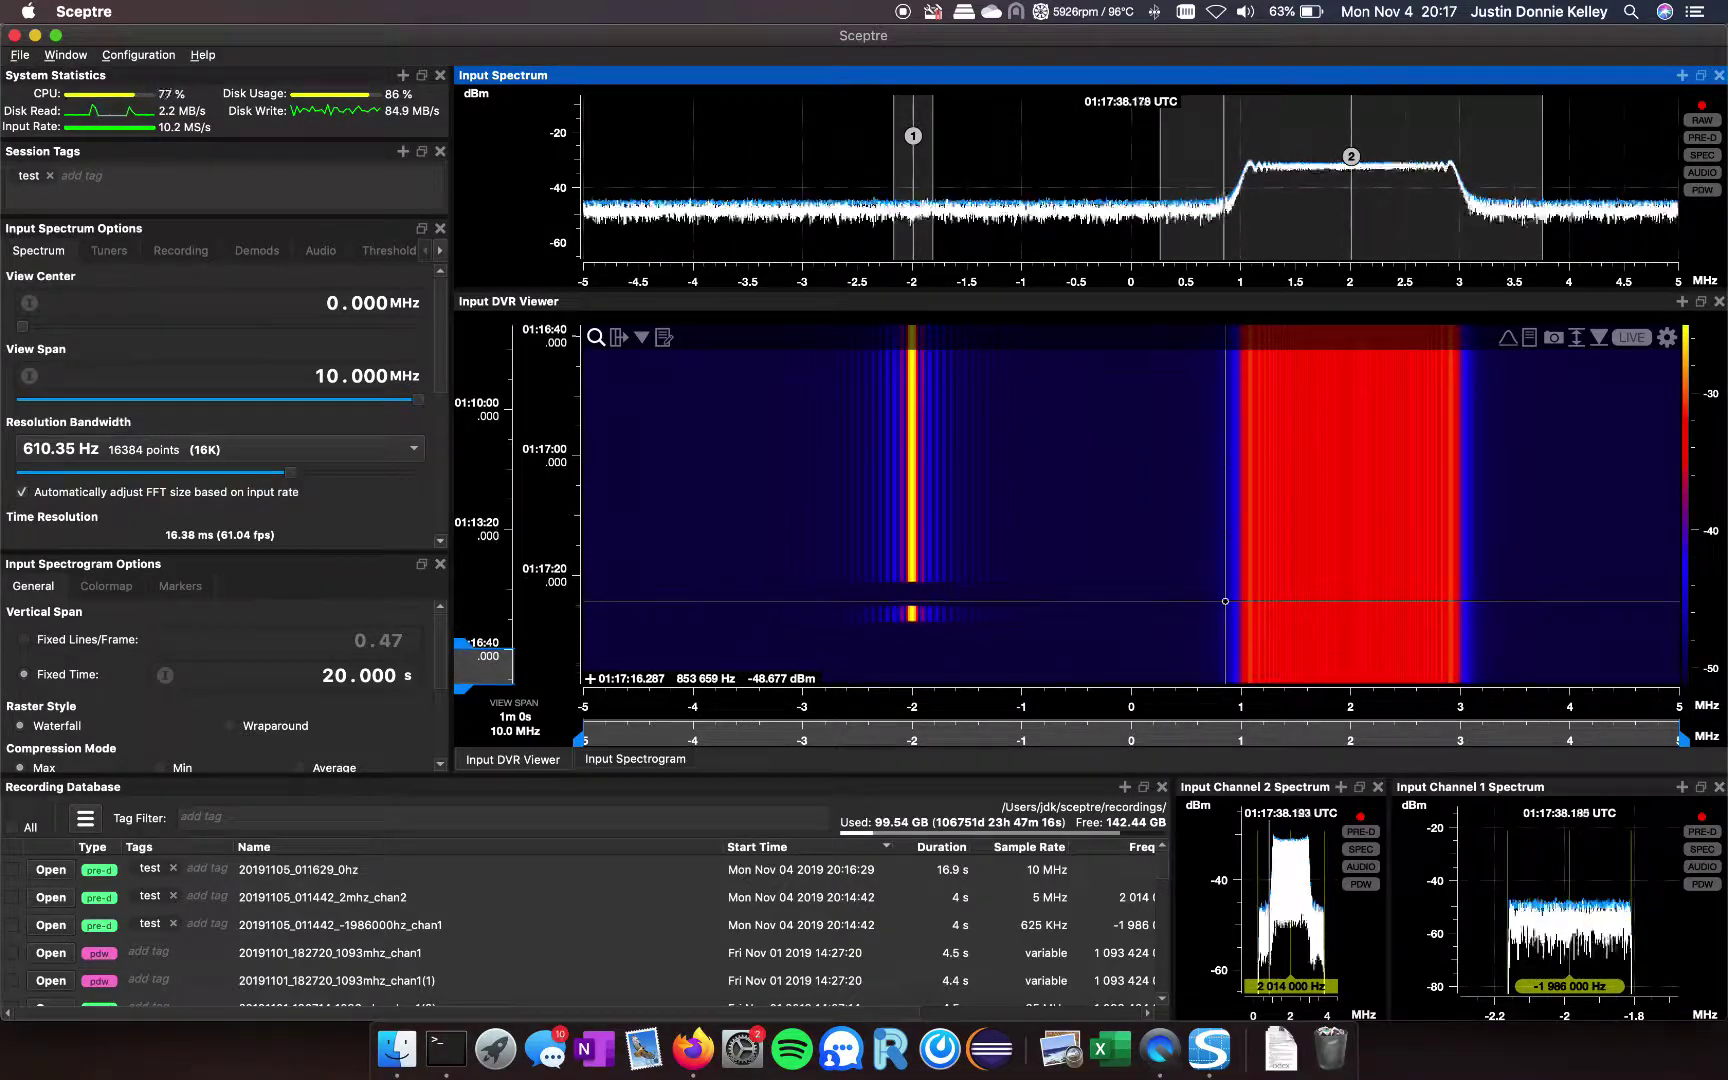
pyautogui.click(1378, 787)
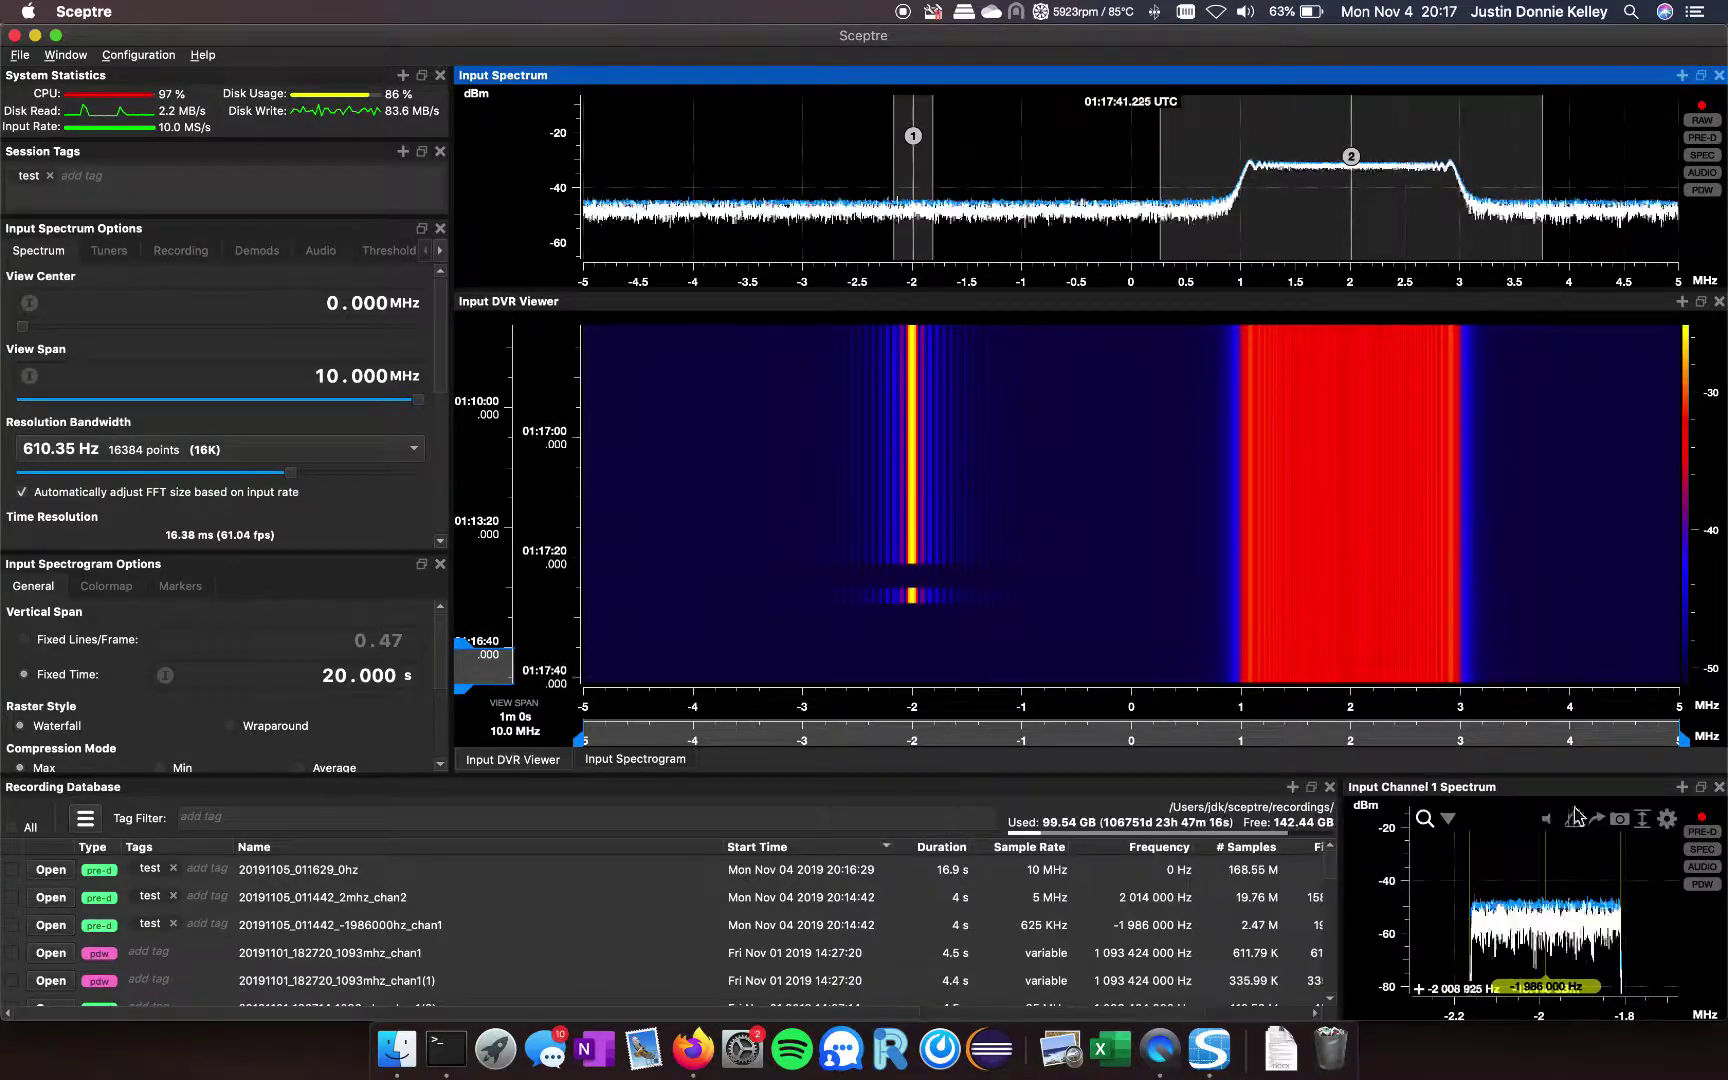
pyautogui.click(1719, 787)
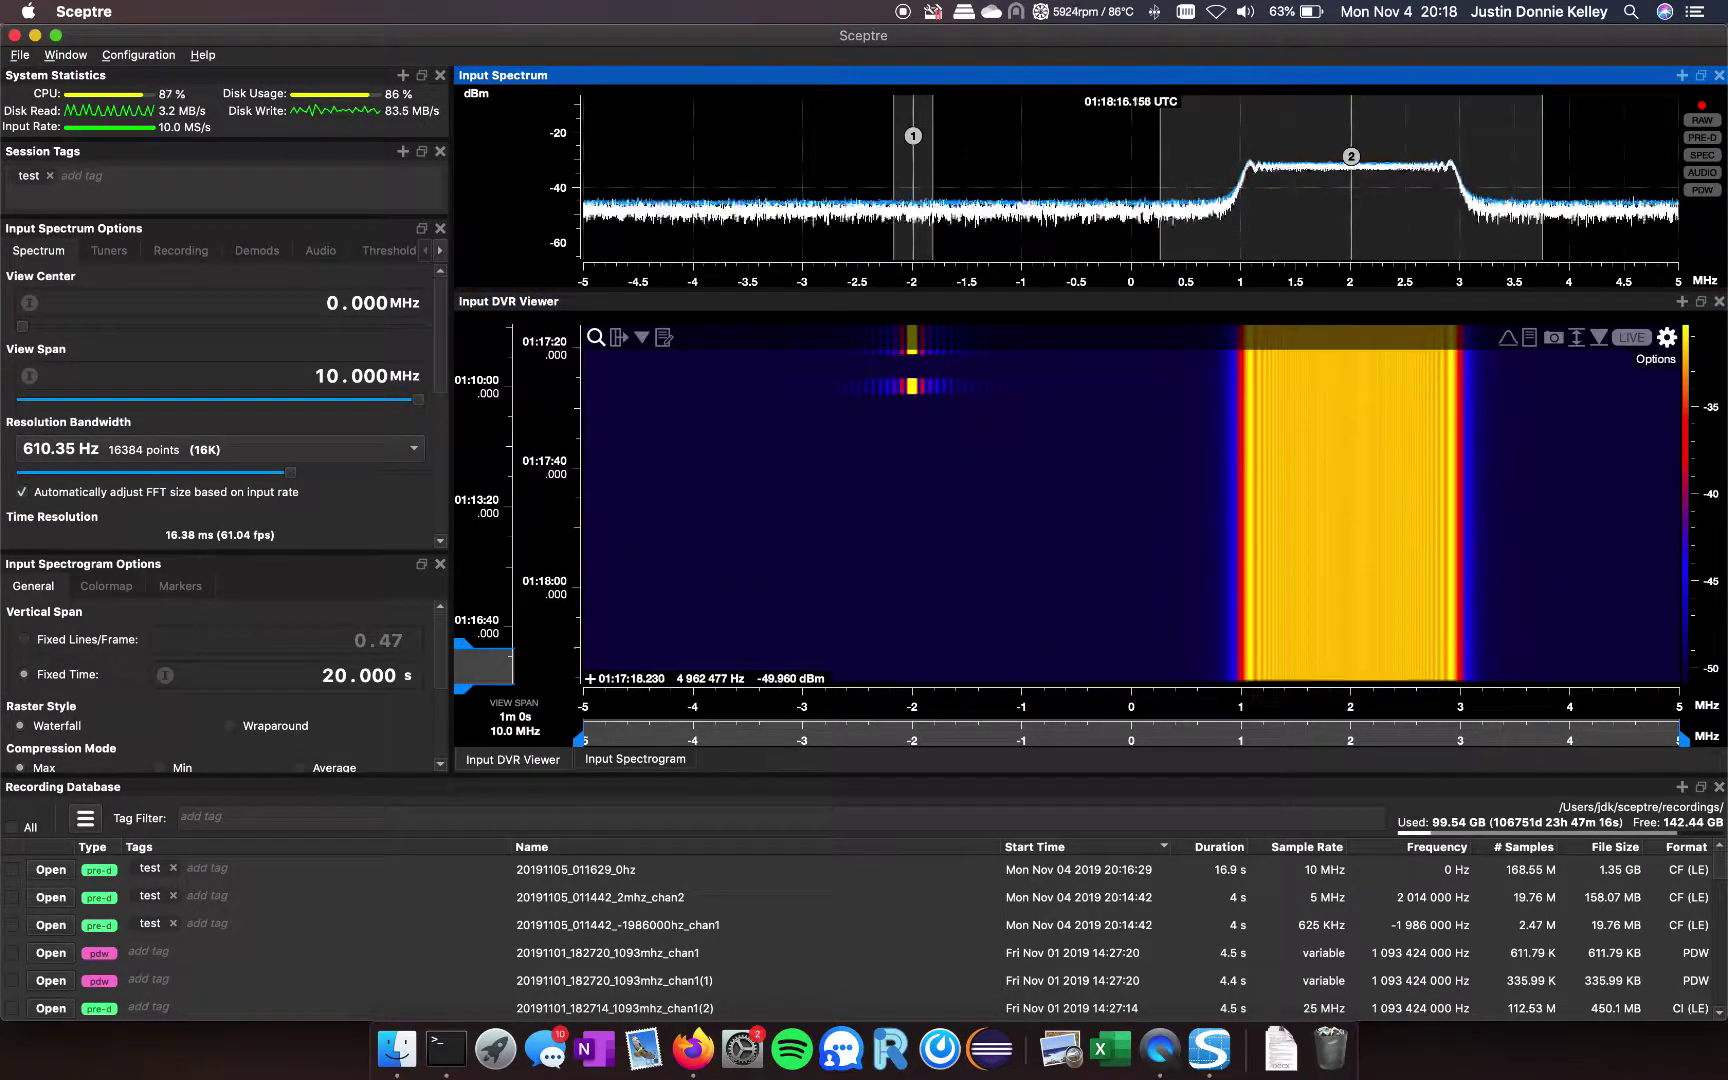
# Review the buffer usage in the Input DVR Viewer options and move the viewer's time window back to the short burst.
pyautogui.click(1667, 337)
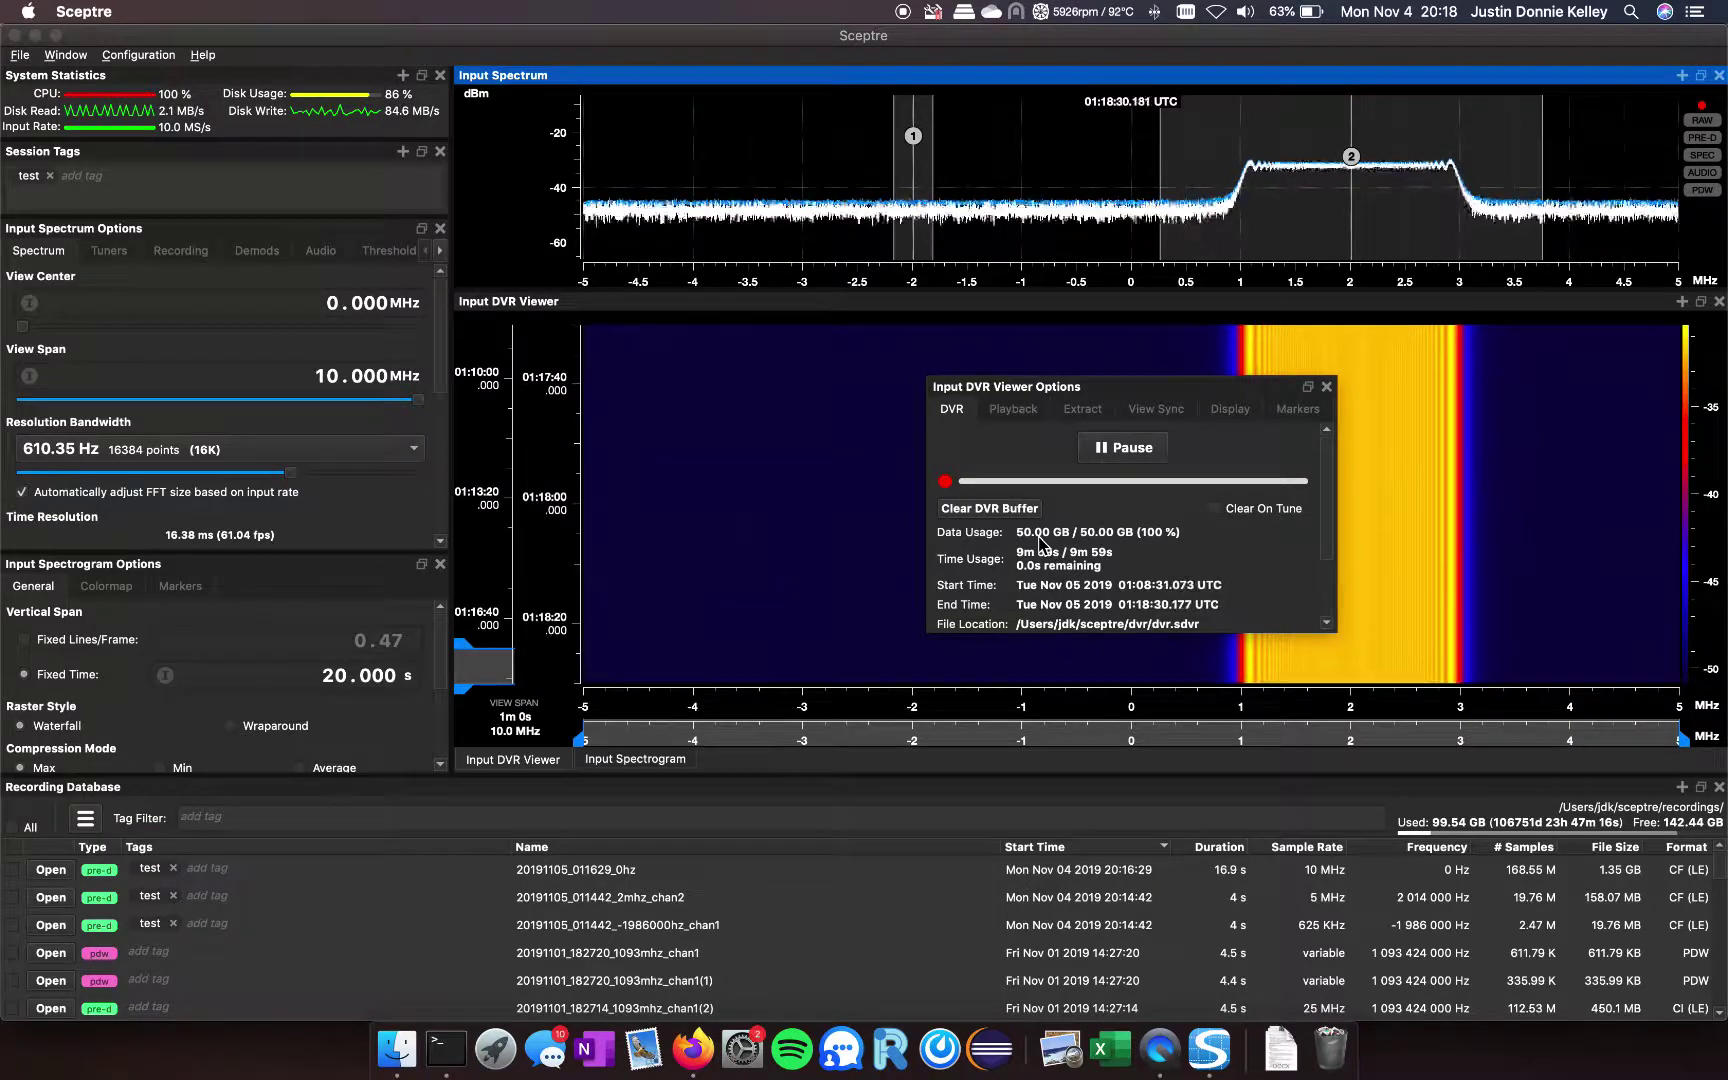
pyautogui.click(1326, 386)
pyautogui.click(476, 668)
pyautogui.moveTo(476, 668); pyautogui.dragTo(476, 644)
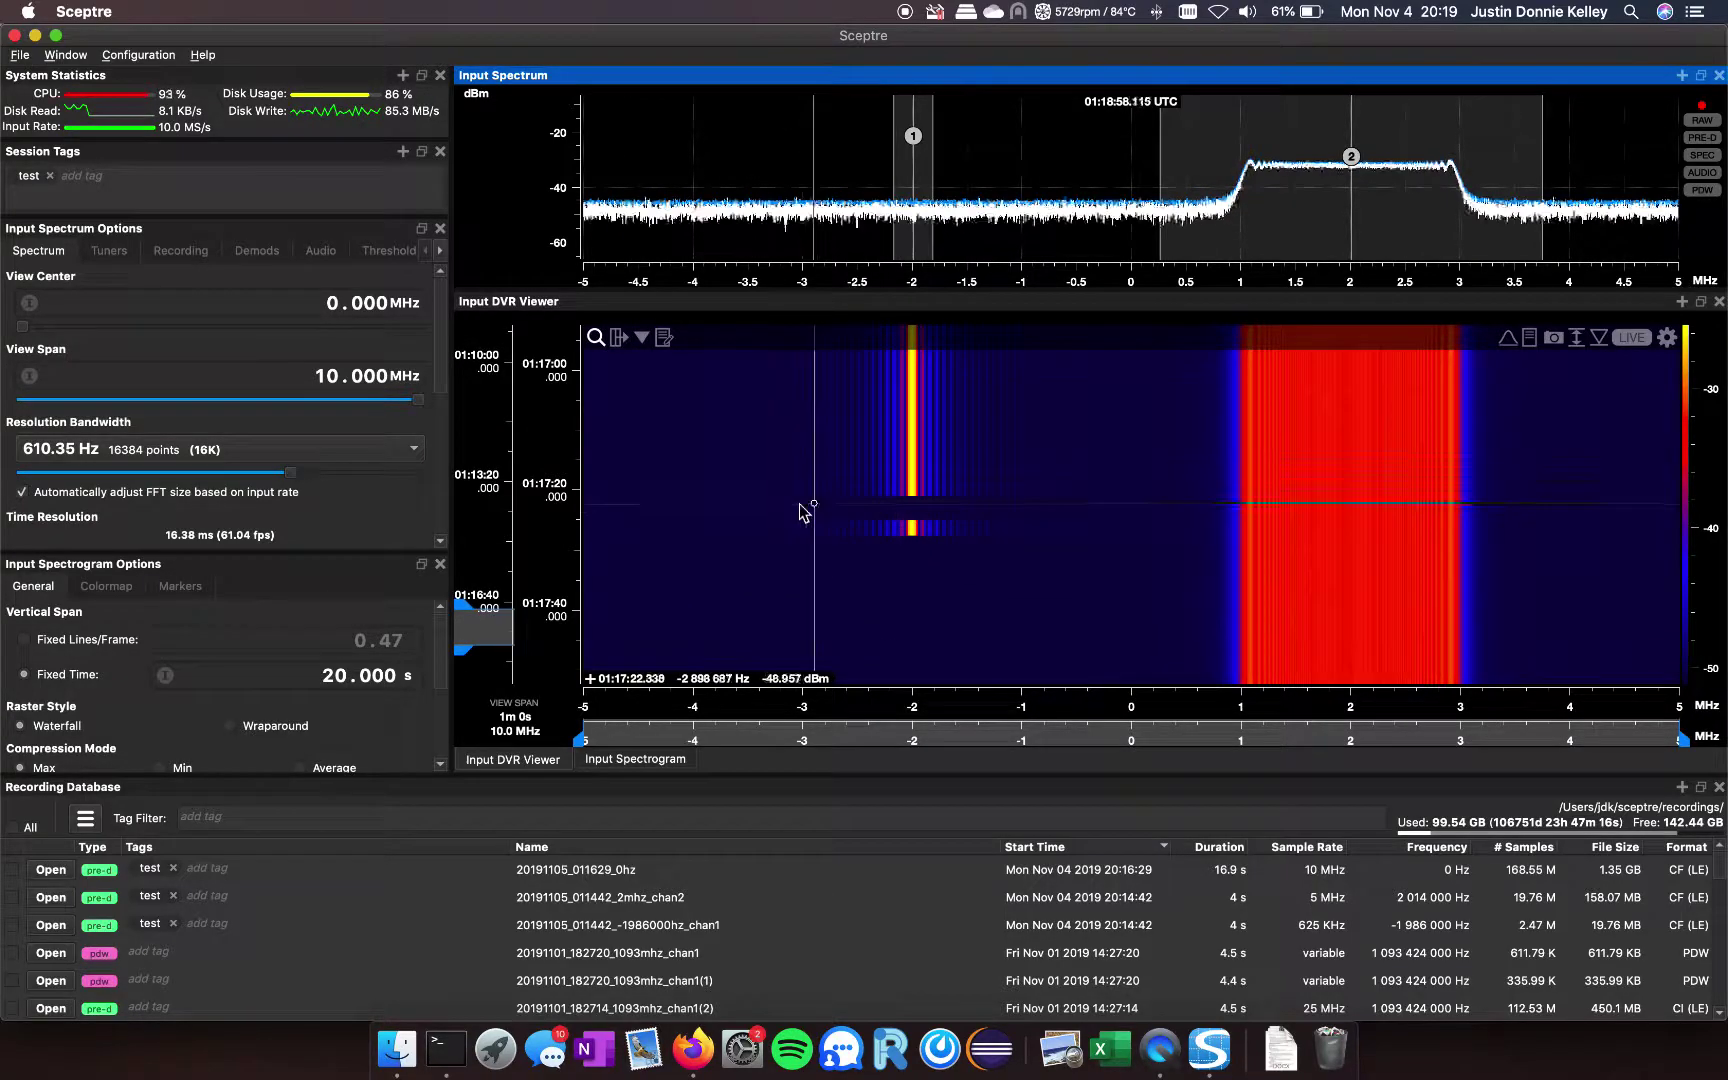
# Zoom into the start of the burst at -2 MHz near 01:17:25 and enhance its spectral resolution at two successively shorter time spans.
pyautogui.moveTo(790, 501); pyautogui.dragTo(1020, 555)
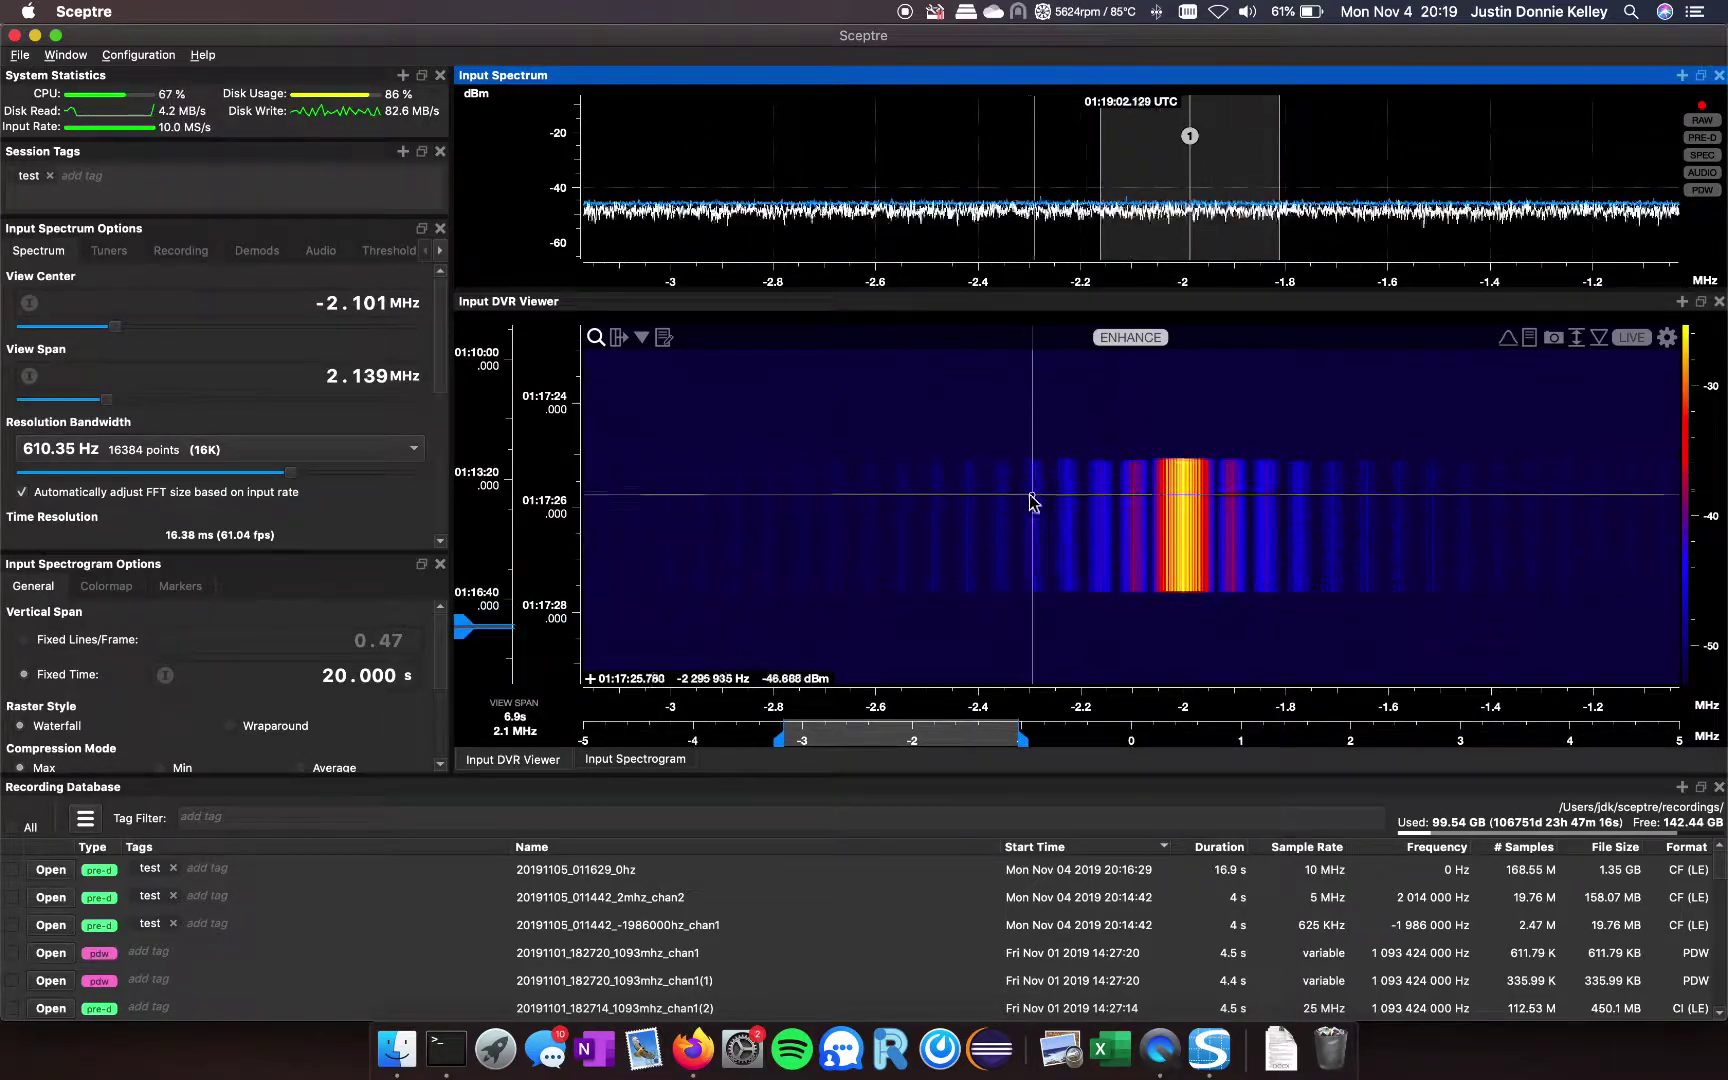
pyautogui.moveTo(711, 452); pyautogui.dragTo(1645, 492)
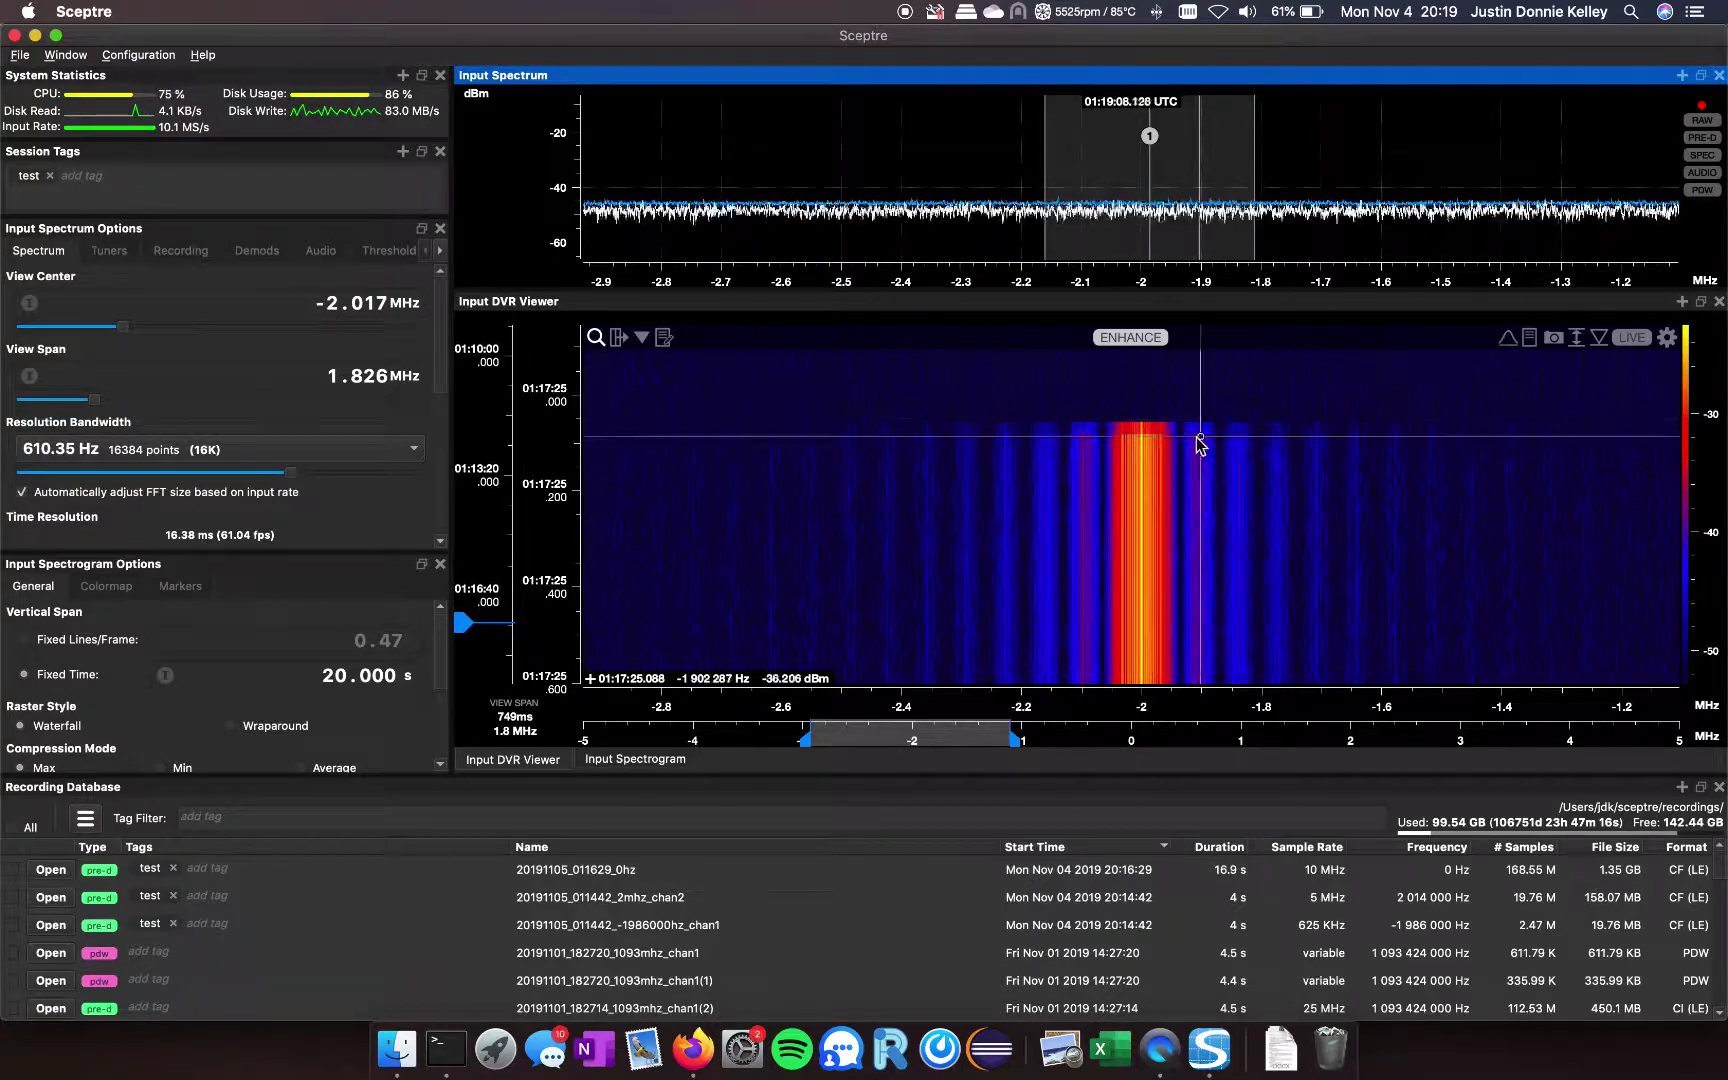
pyautogui.scroll(5, 1185, 432)
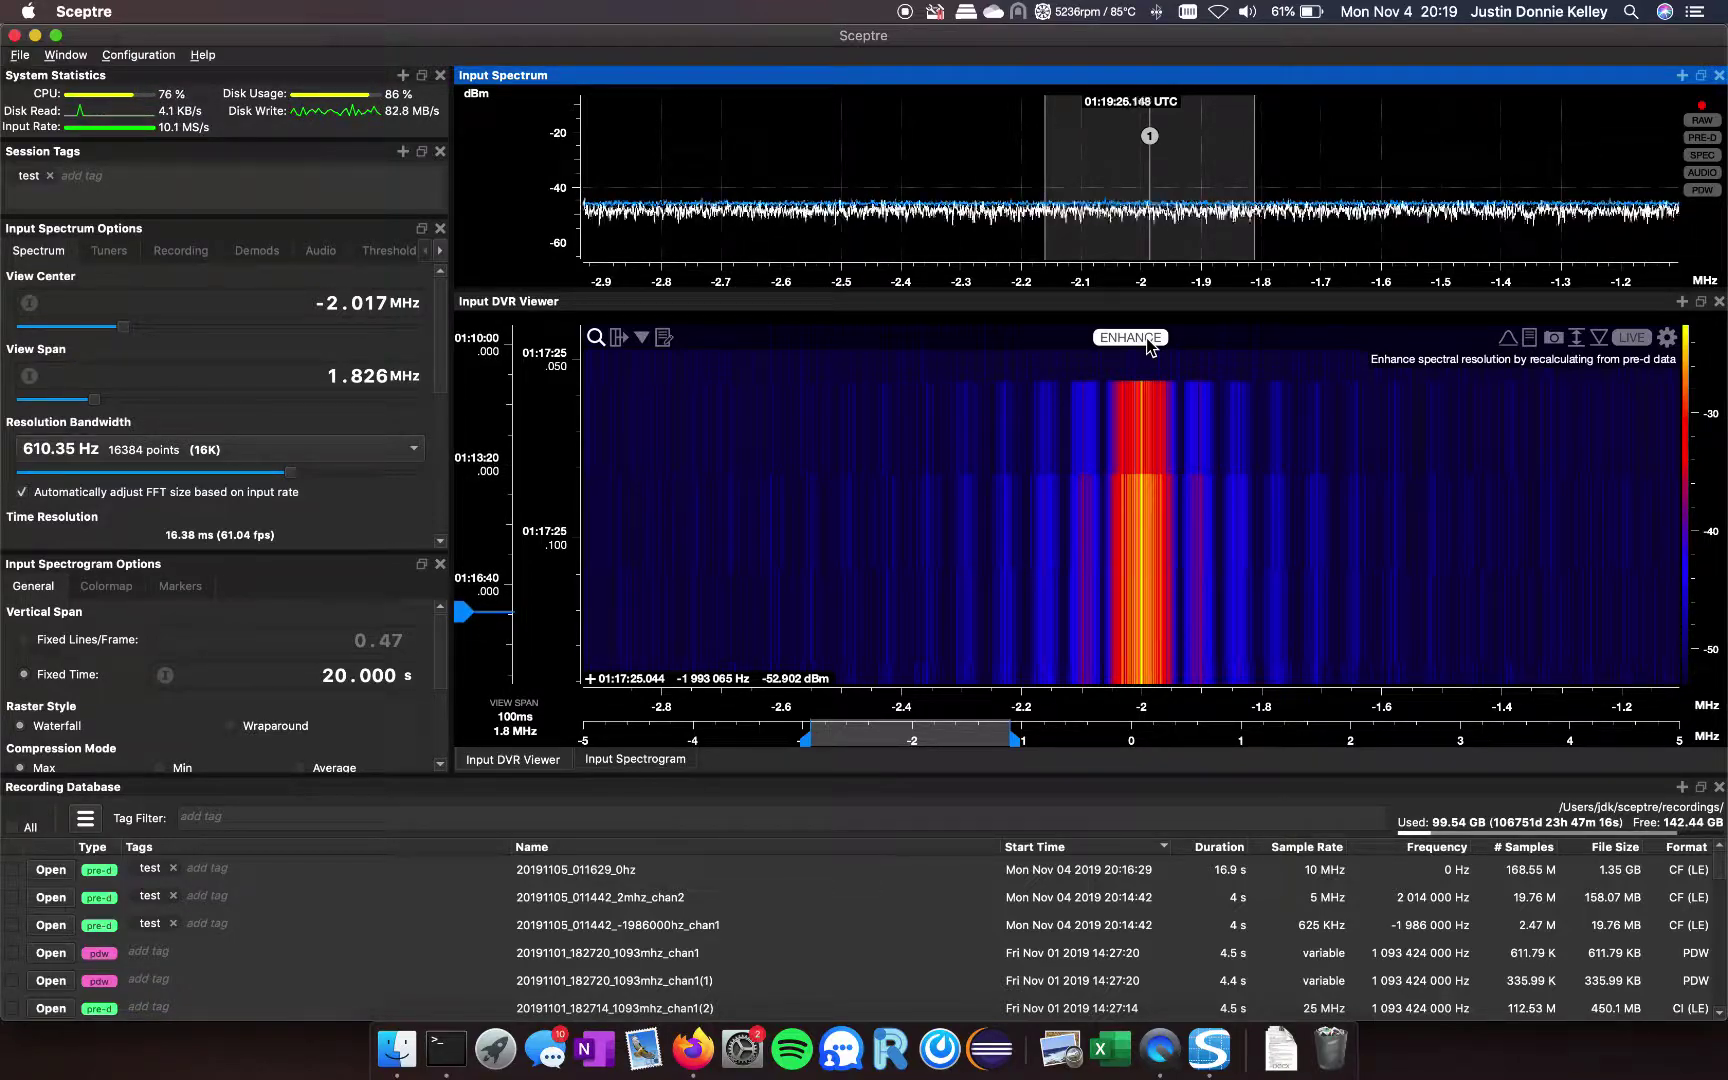
pyautogui.click(1148, 343)
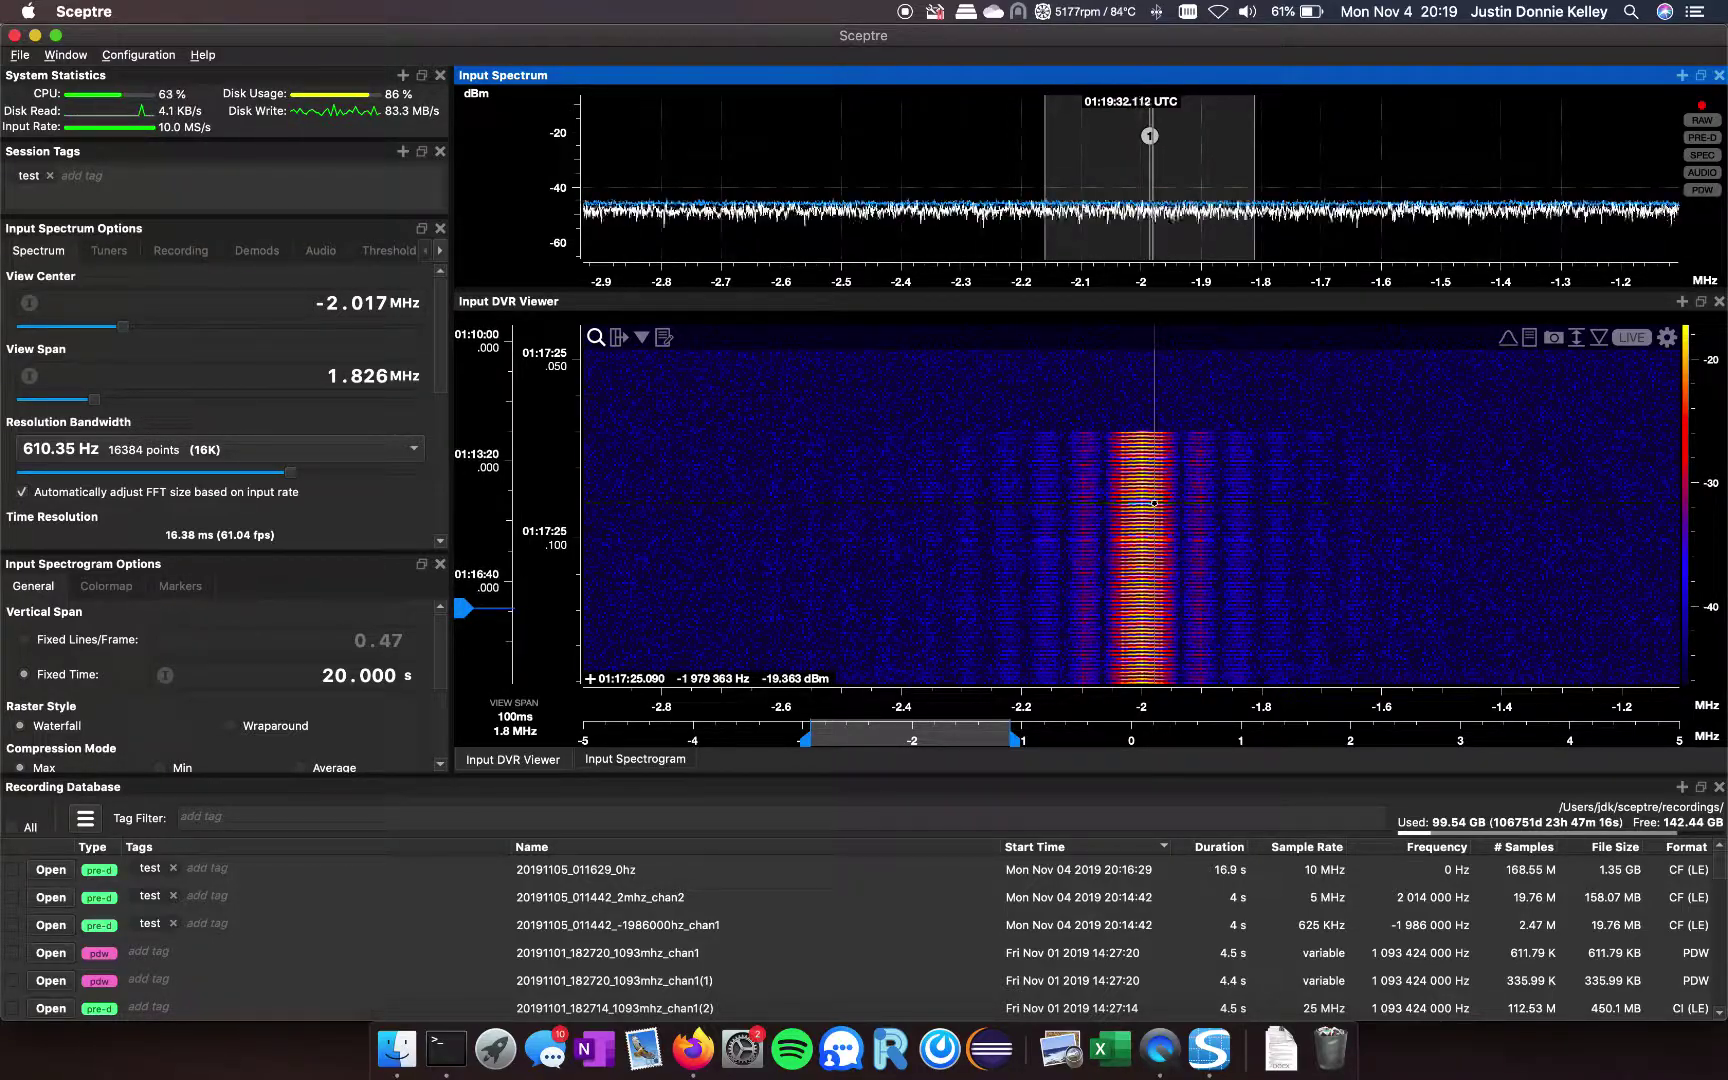
pyautogui.scroll(5, 1150, 460)
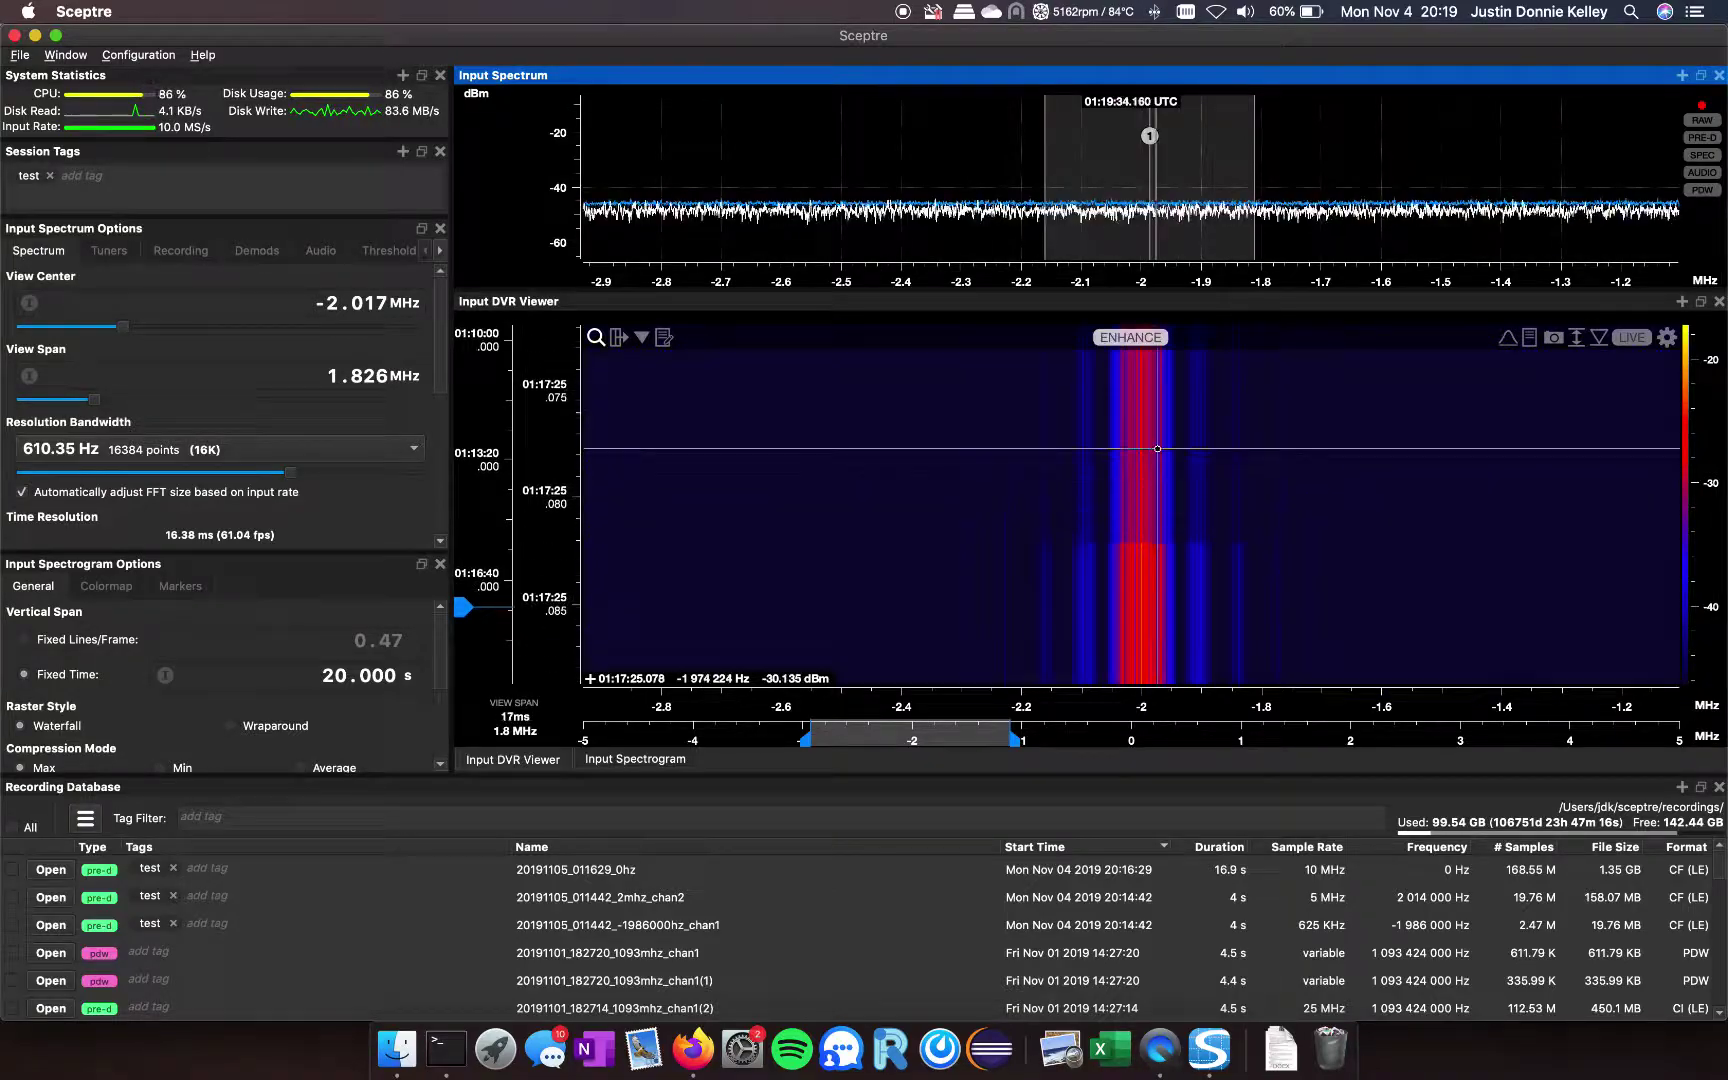
pyautogui.click(1131, 338)
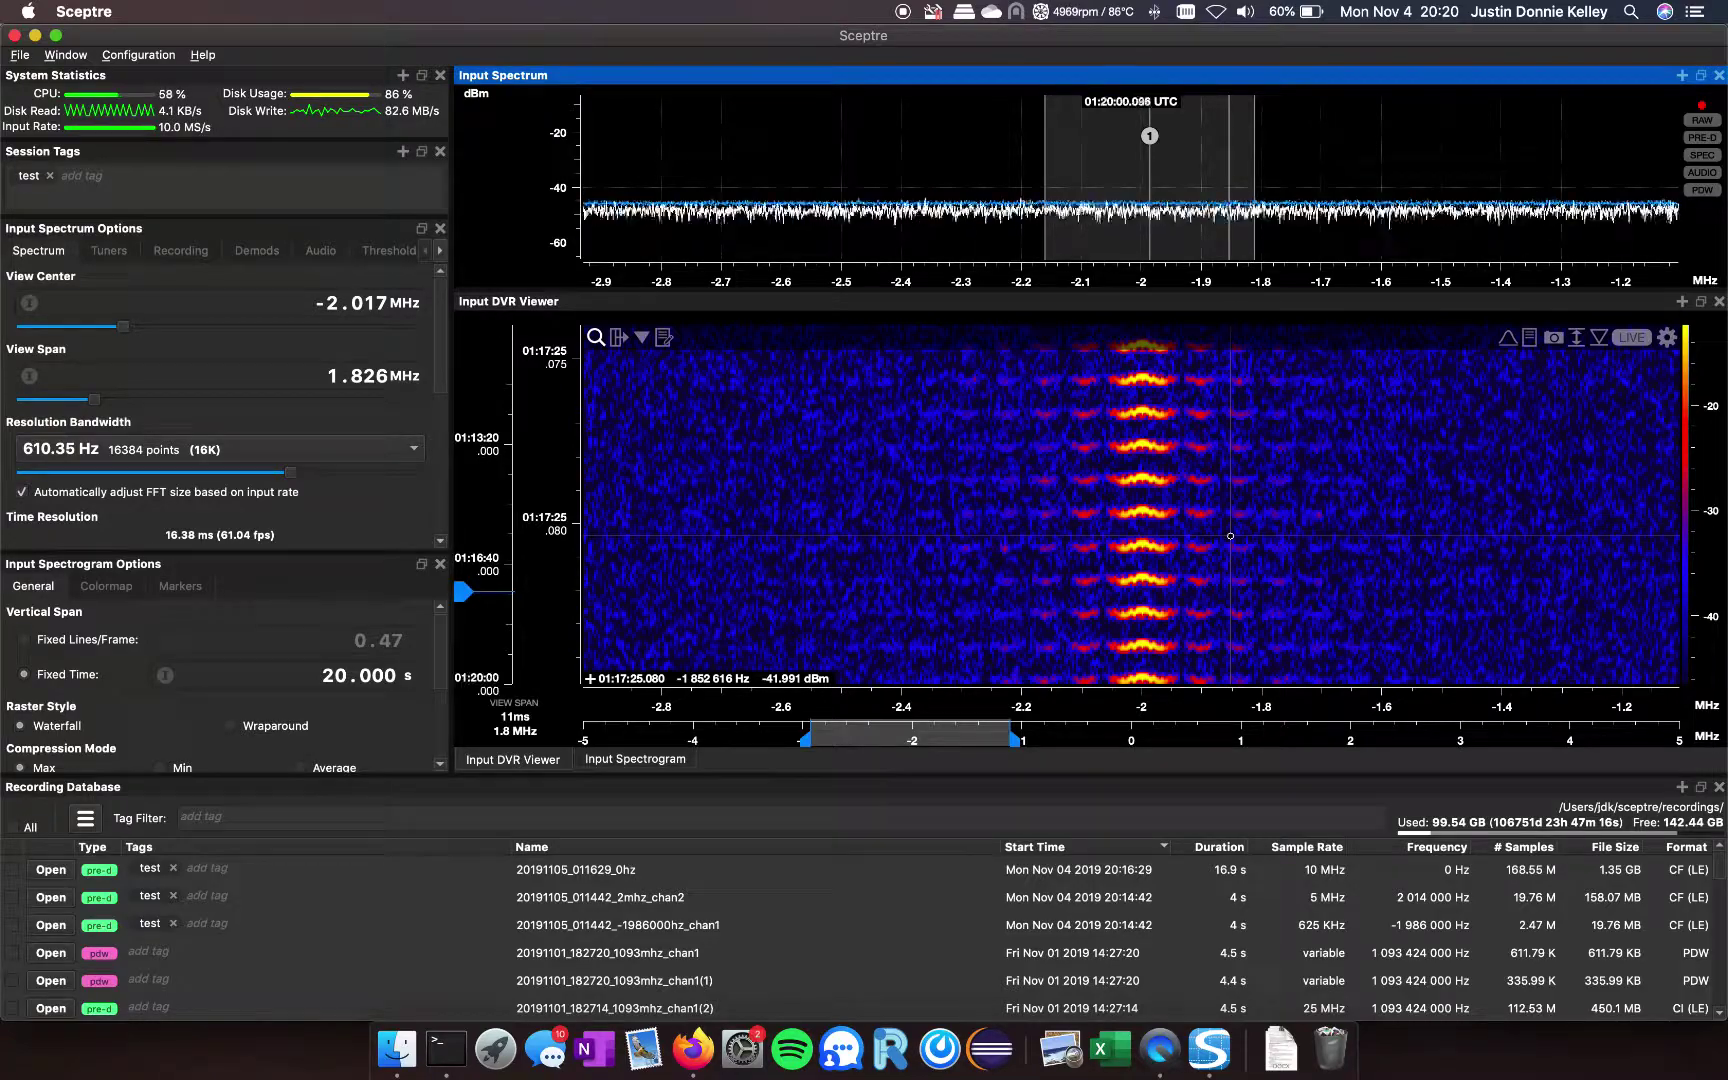
# Frame the whole burst in the DVR Viewer and extract a selection of about 3.5 s by 1 MHz centred on -1.999 MHz.
pyautogui.scroll(-3, 1238, 534)
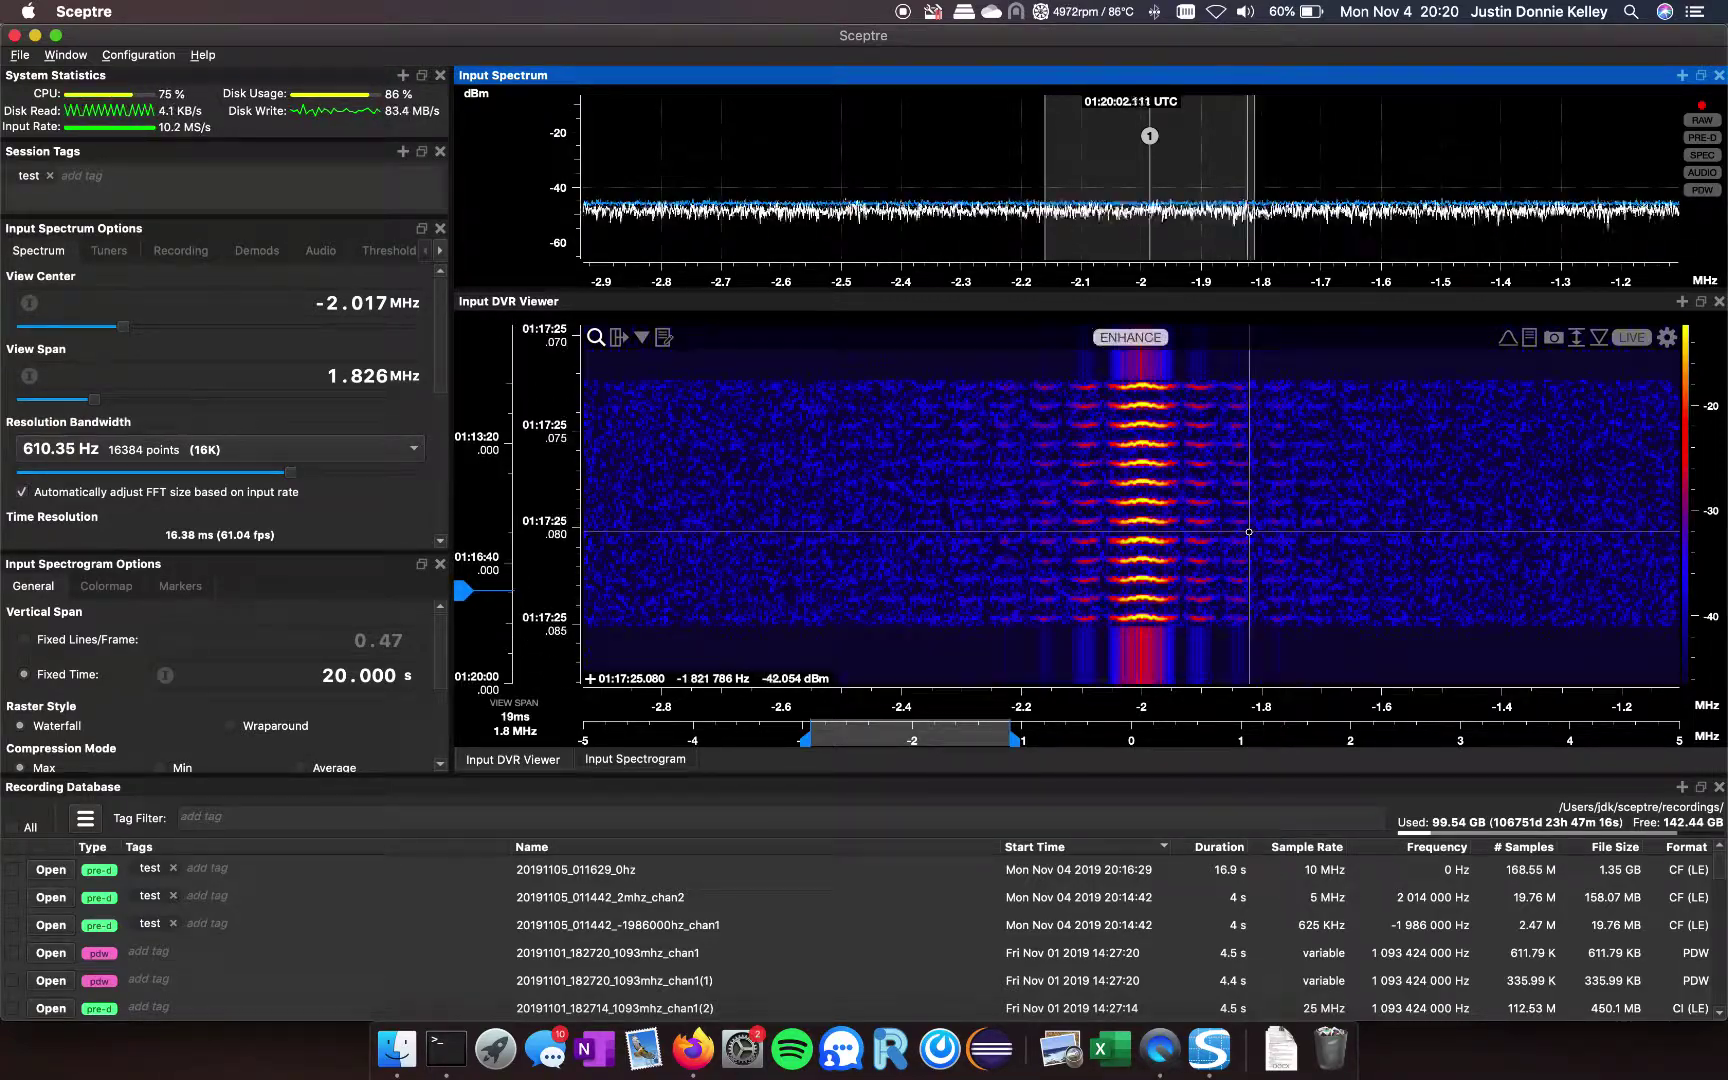
pyautogui.scroll(-5, 1249, 532)
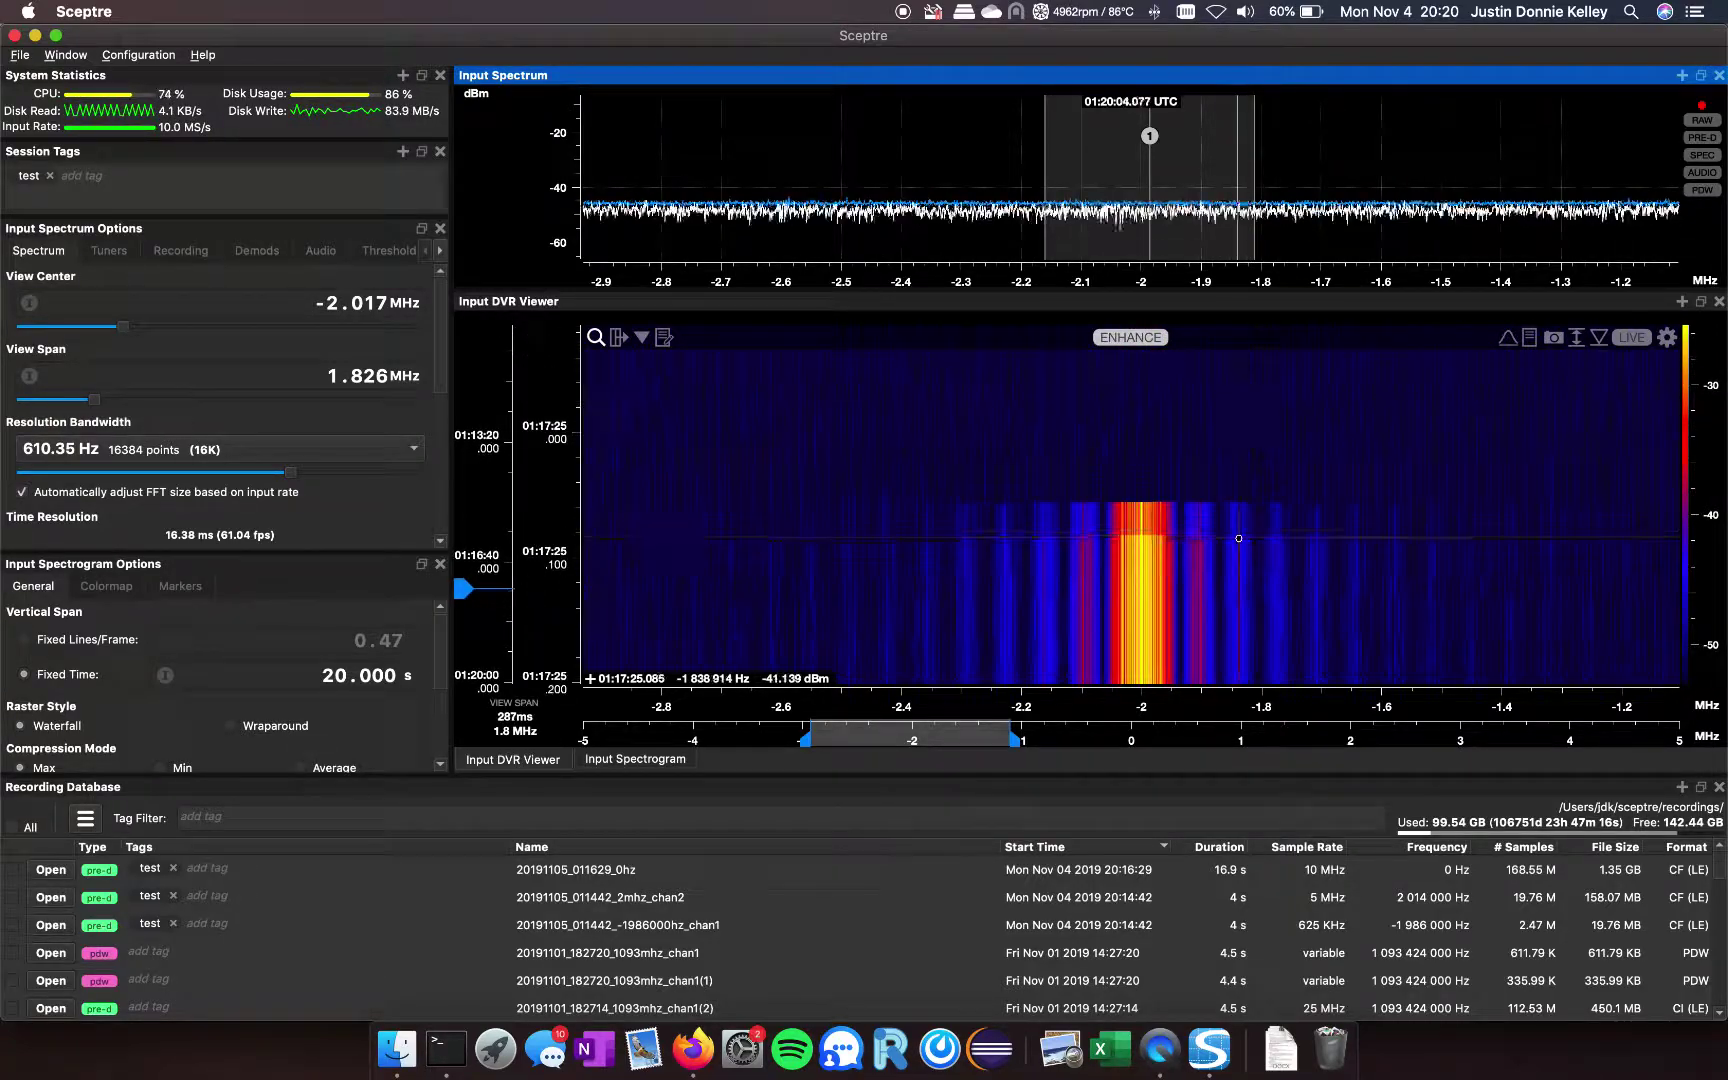
pyautogui.moveTo(1239, 539); pyautogui.dragTo(1189, 524)
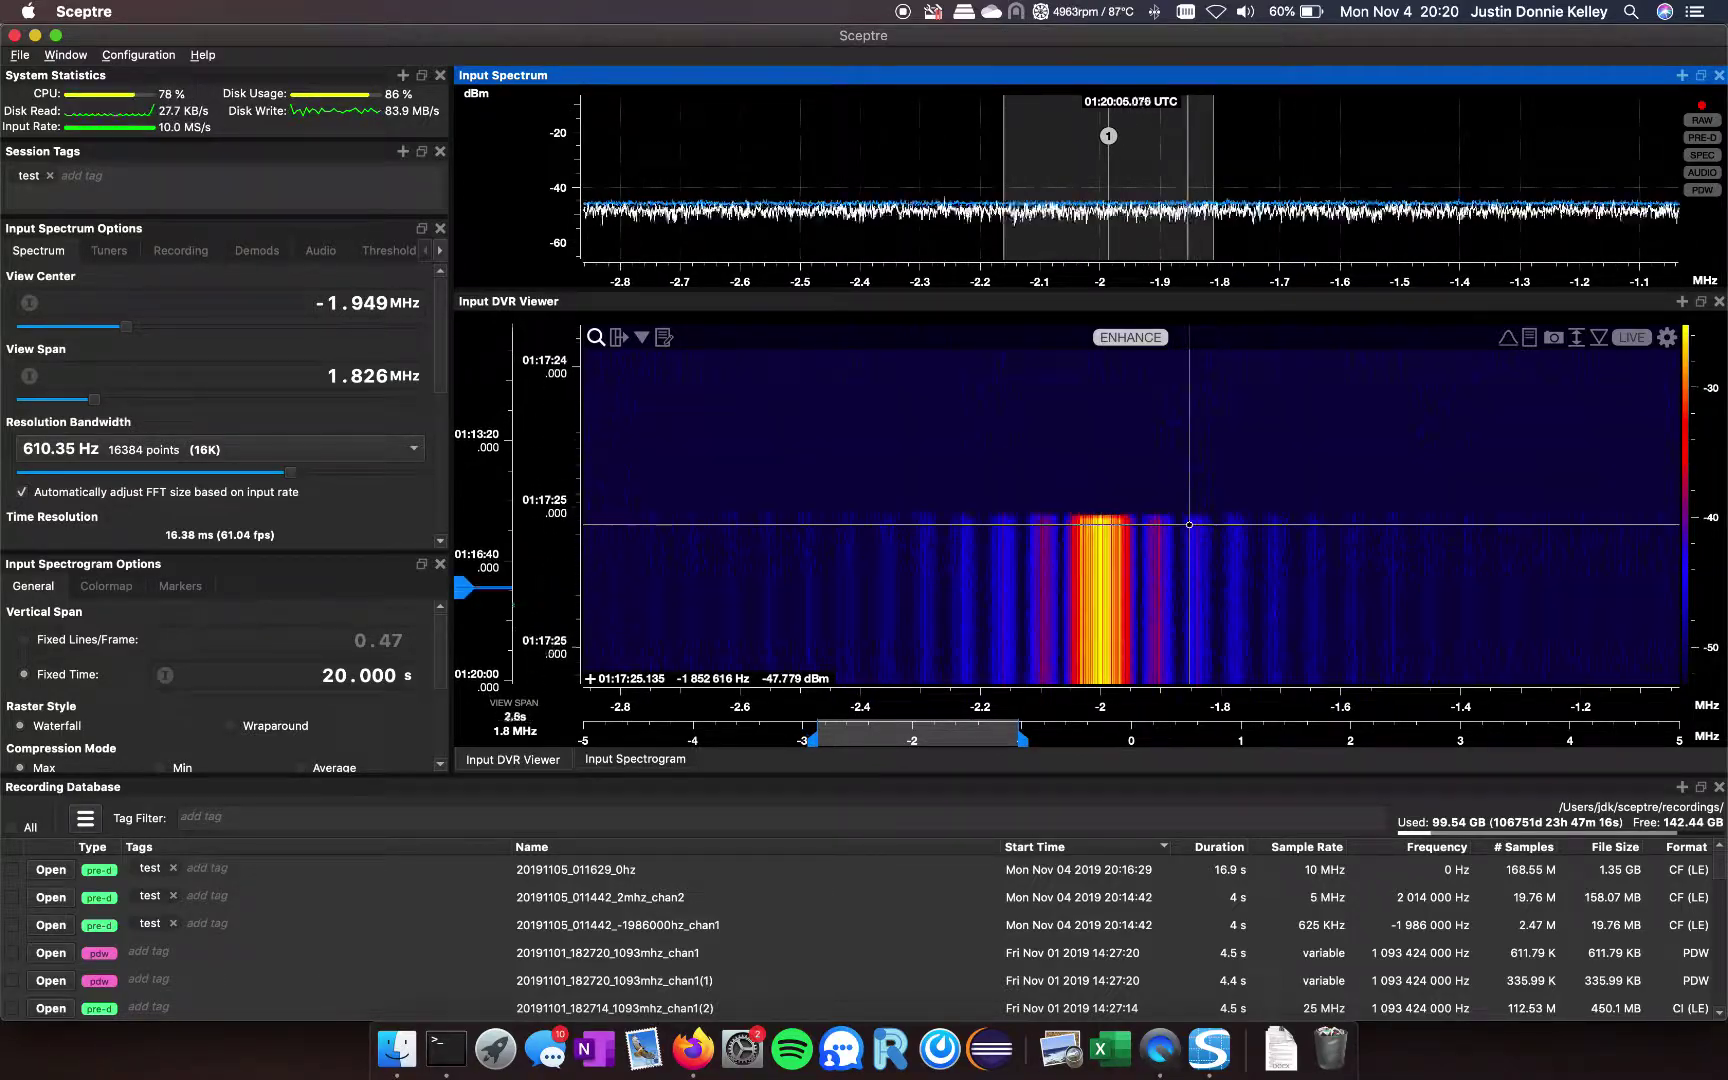
pyautogui.hscroll(3, 1118, 444)
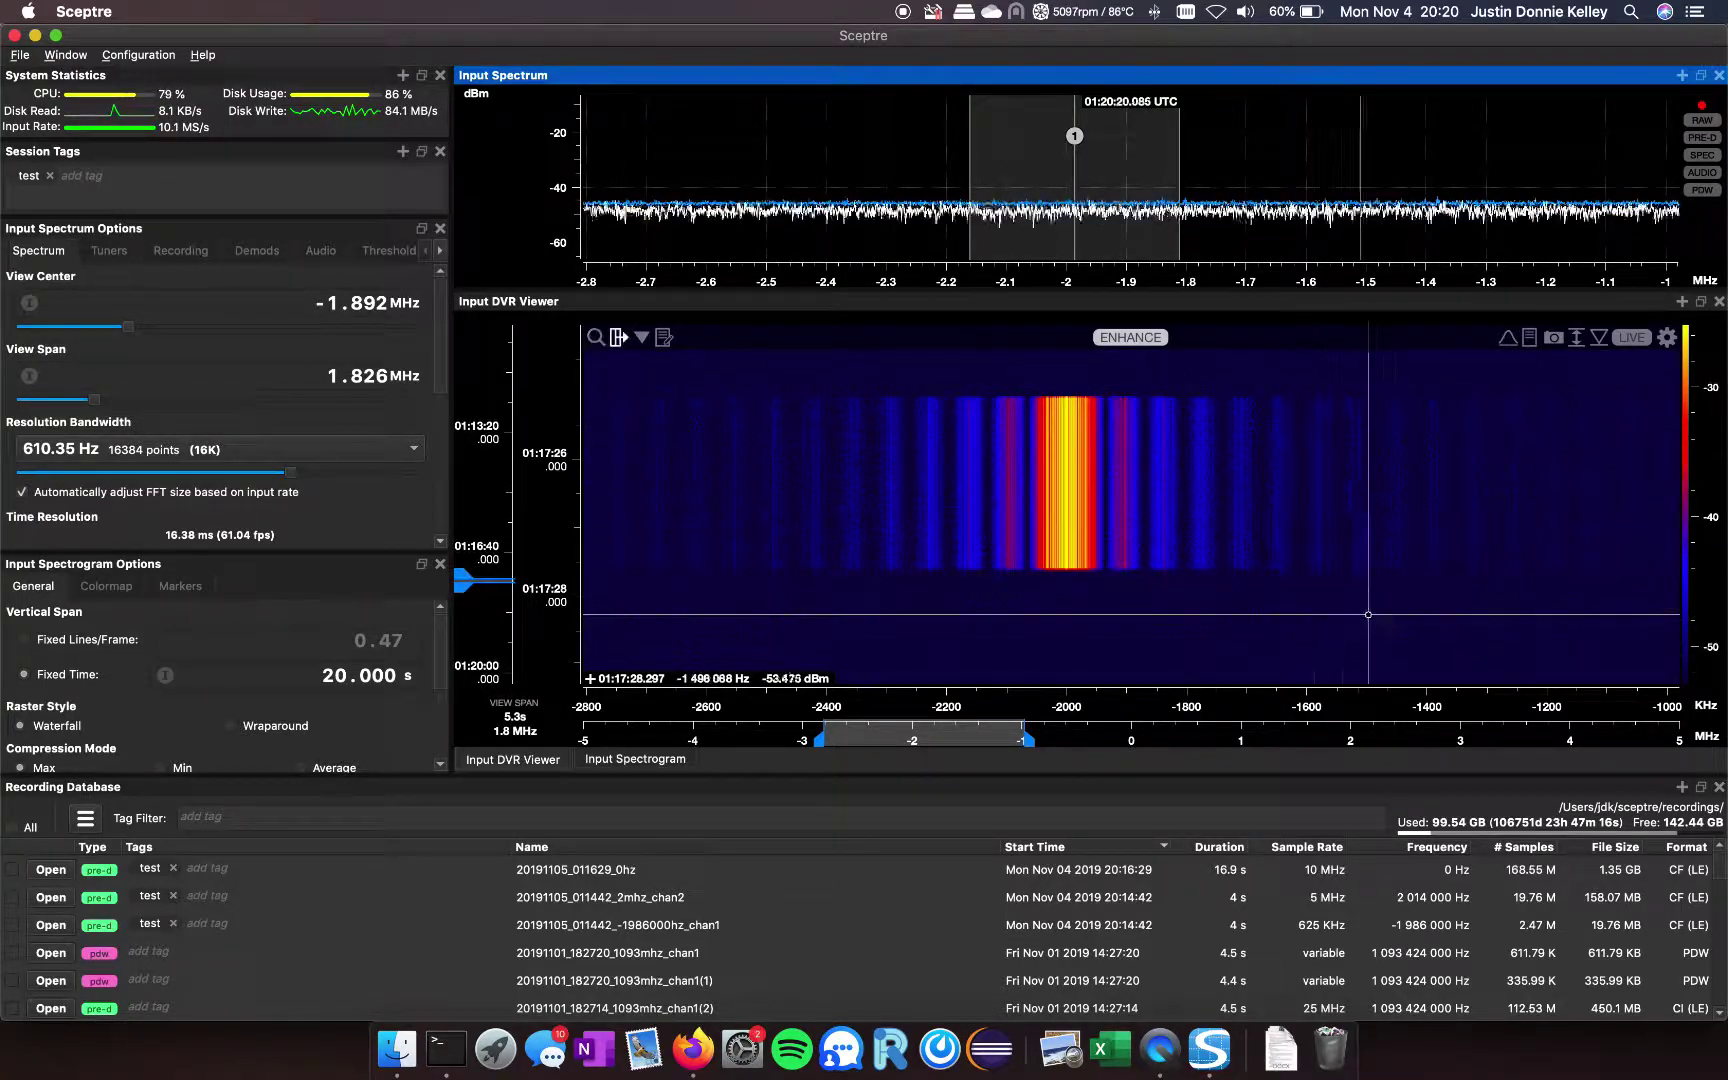
pyautogui.click(1336, 600)
pyautogui.moveTo(1336, 600); pyautogui.dragTo(738, 376)
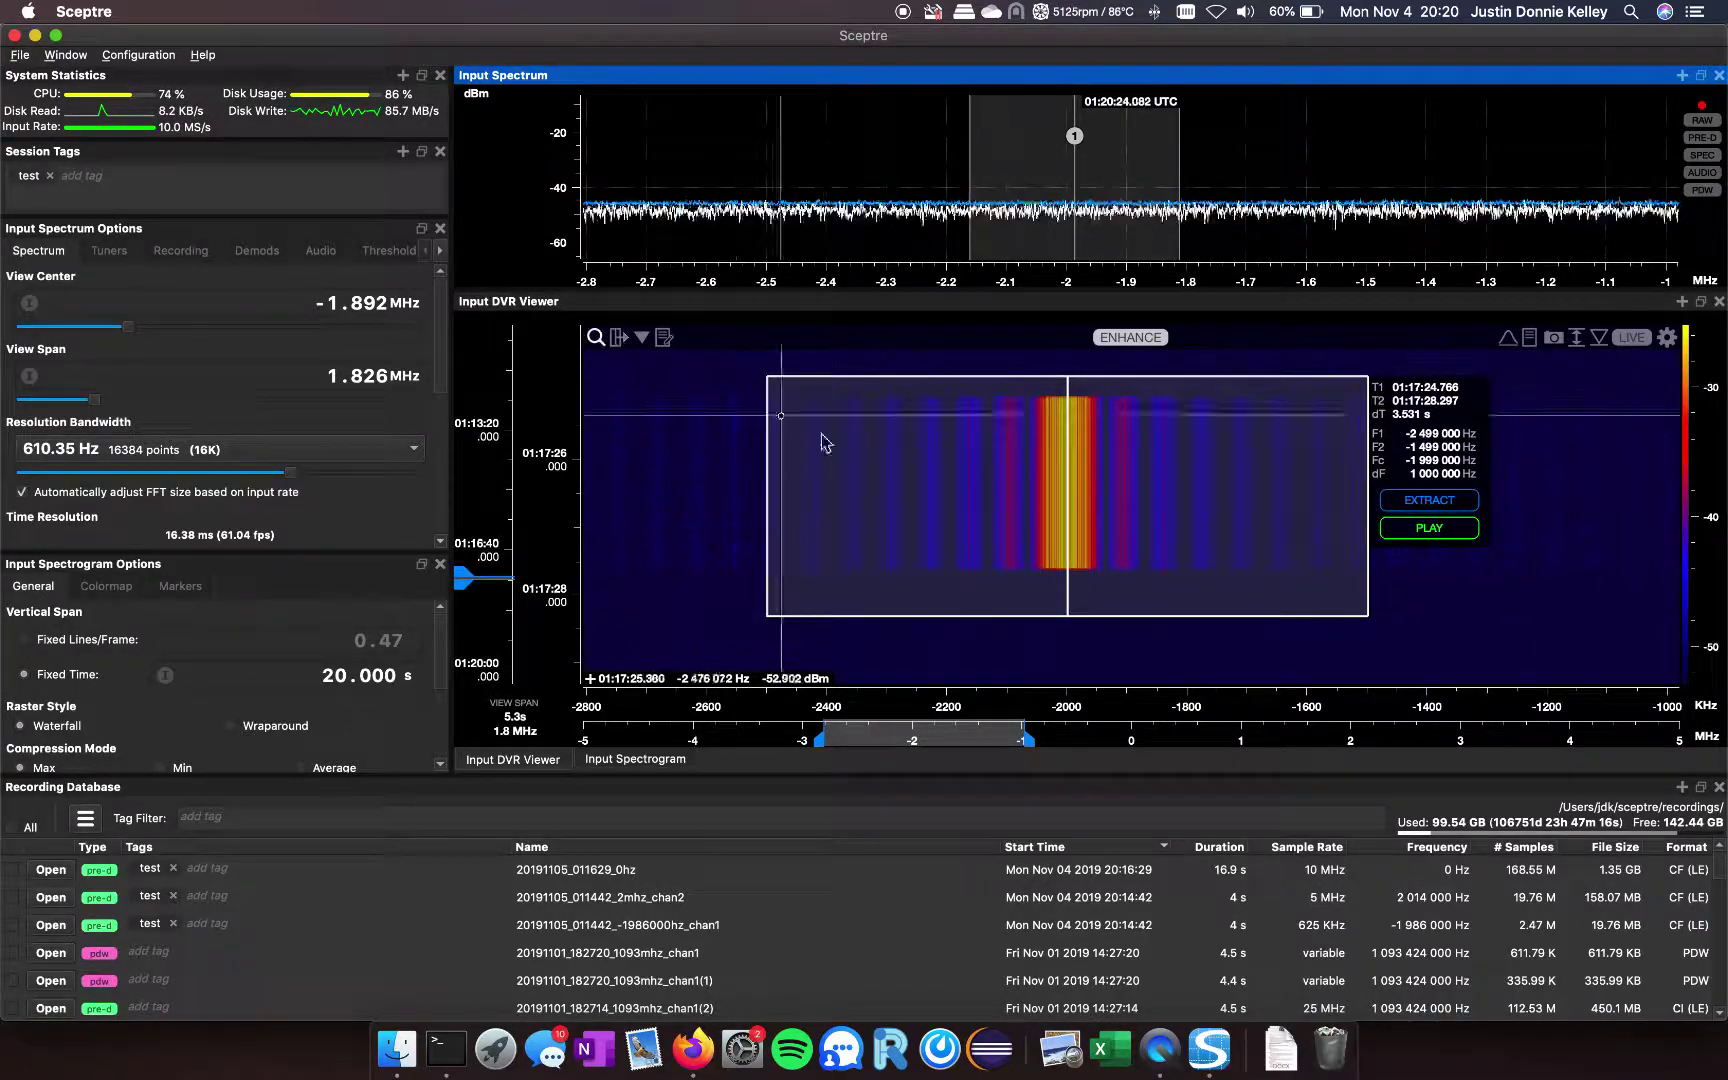
pyautogui.click(1424, 509)
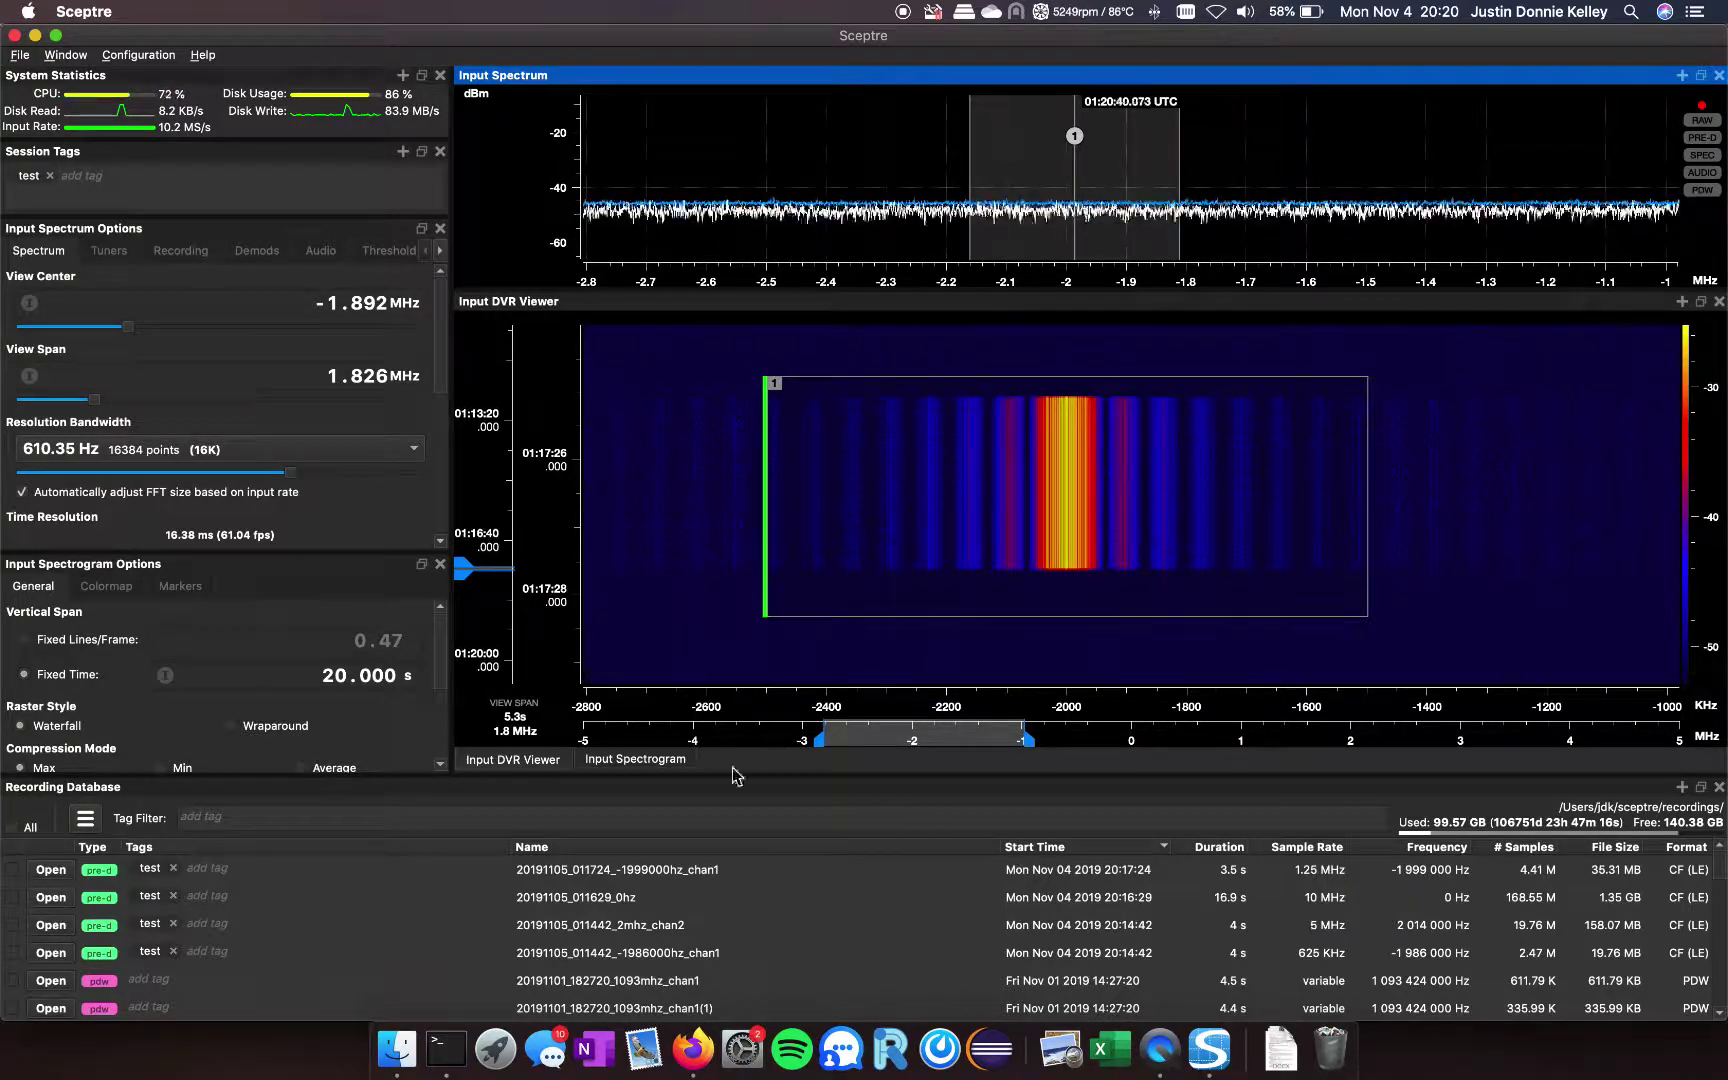
# Open the extracted recording 20191105_011724_-1999000hz_chan1 for playback, dismiss the startup log and close the playback session.
pyautogui.click(679, 874)
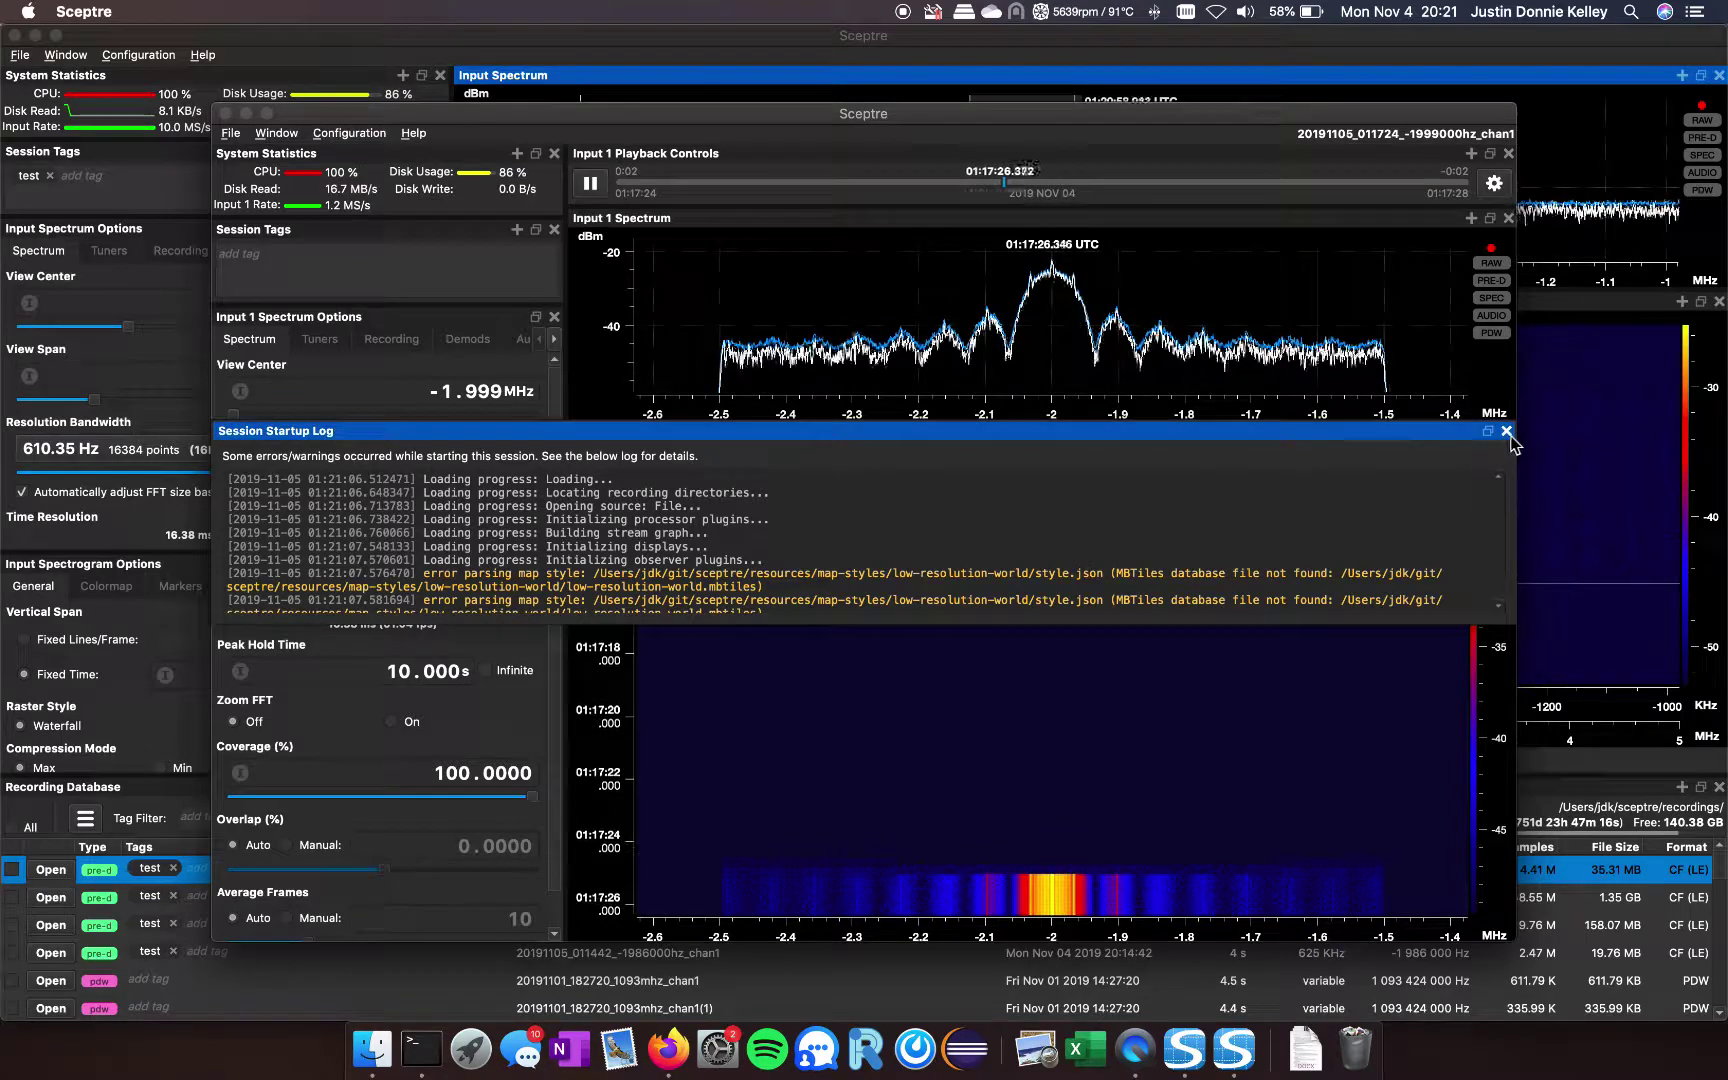
pyautogui.click(1506, 431)
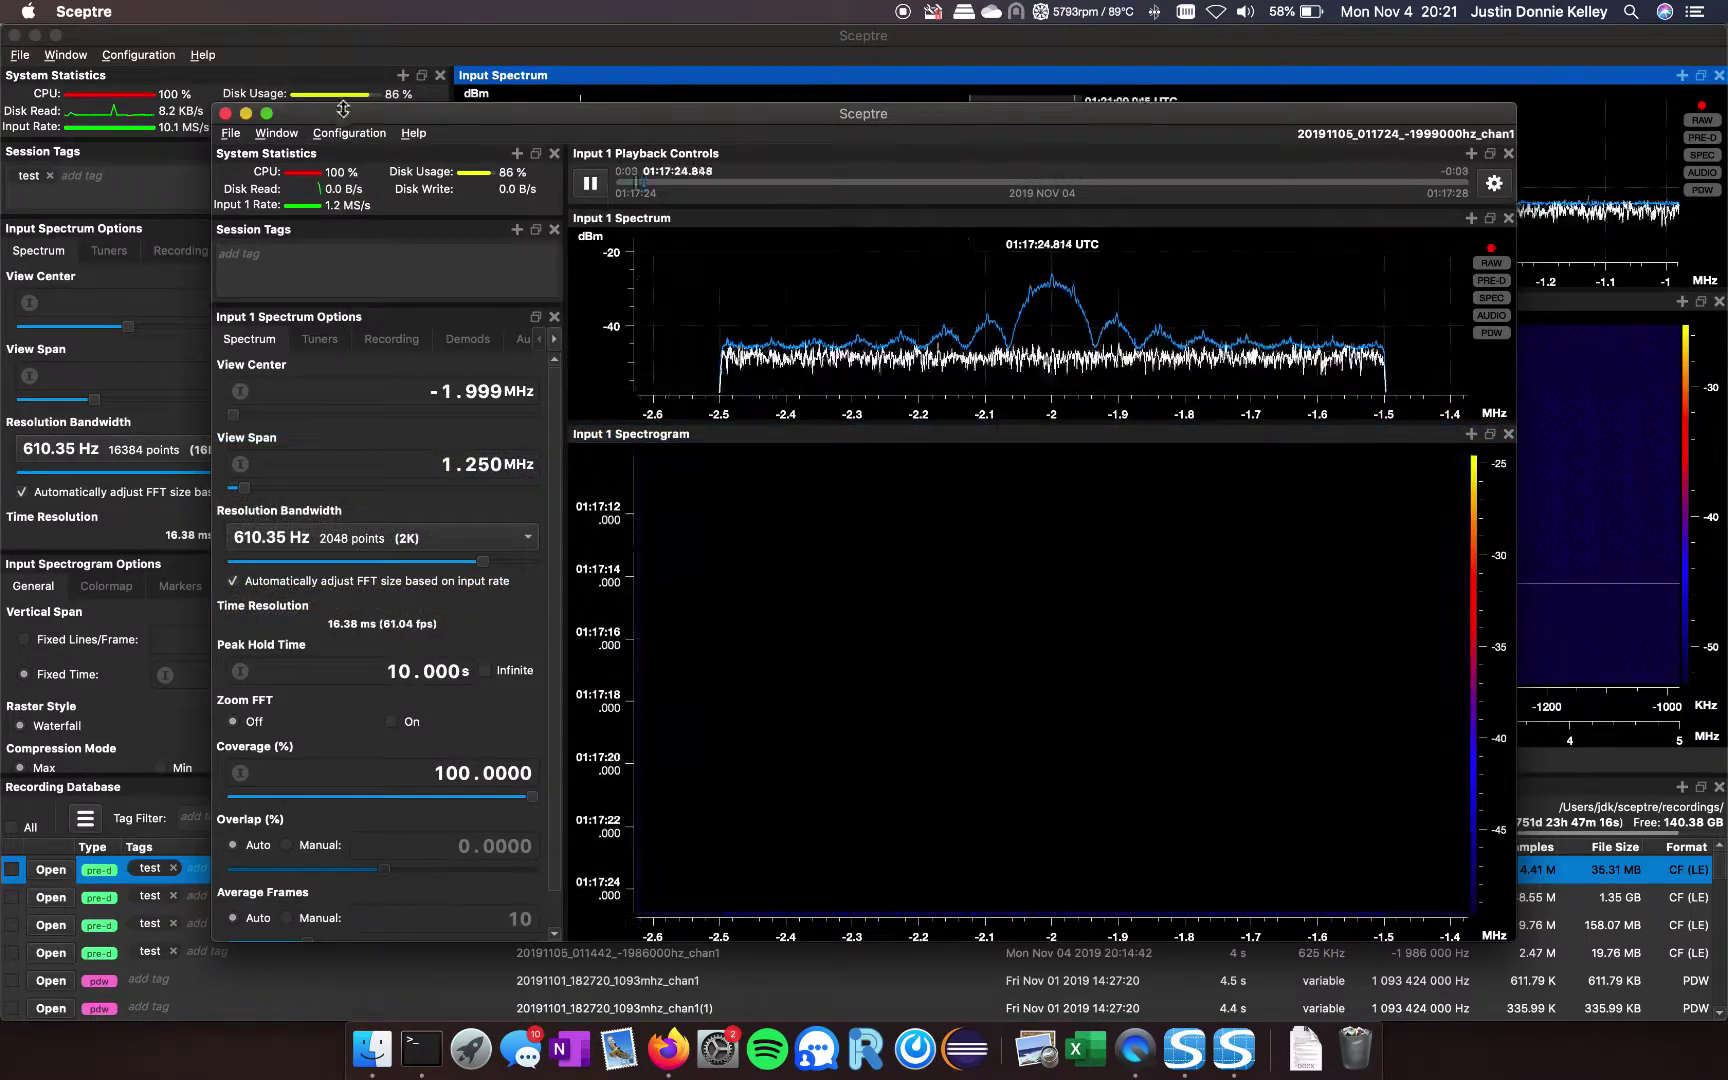
pyautogui.press('super+w')
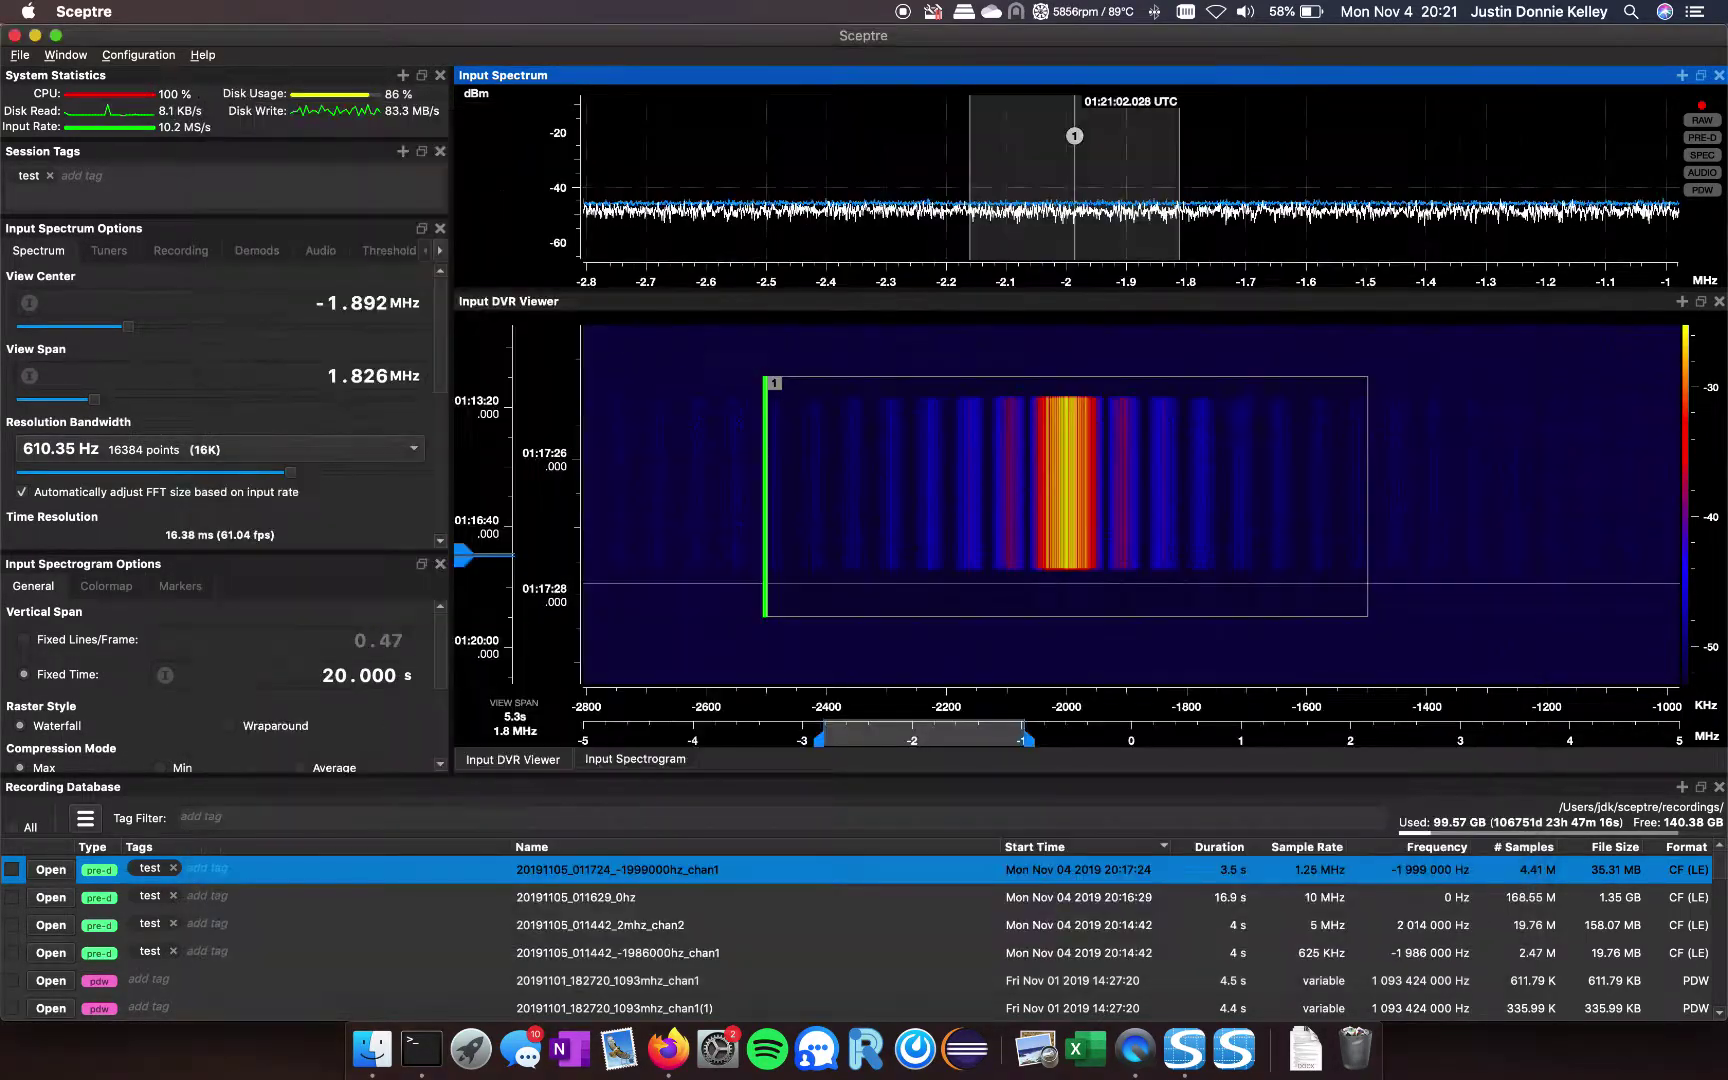
# Close the Recording Database and select the burst in the DVR Viewer, about 3.4 s by 1.25 MHz centred on -1.989 MHz.
pyautogui.click(1718, 788)
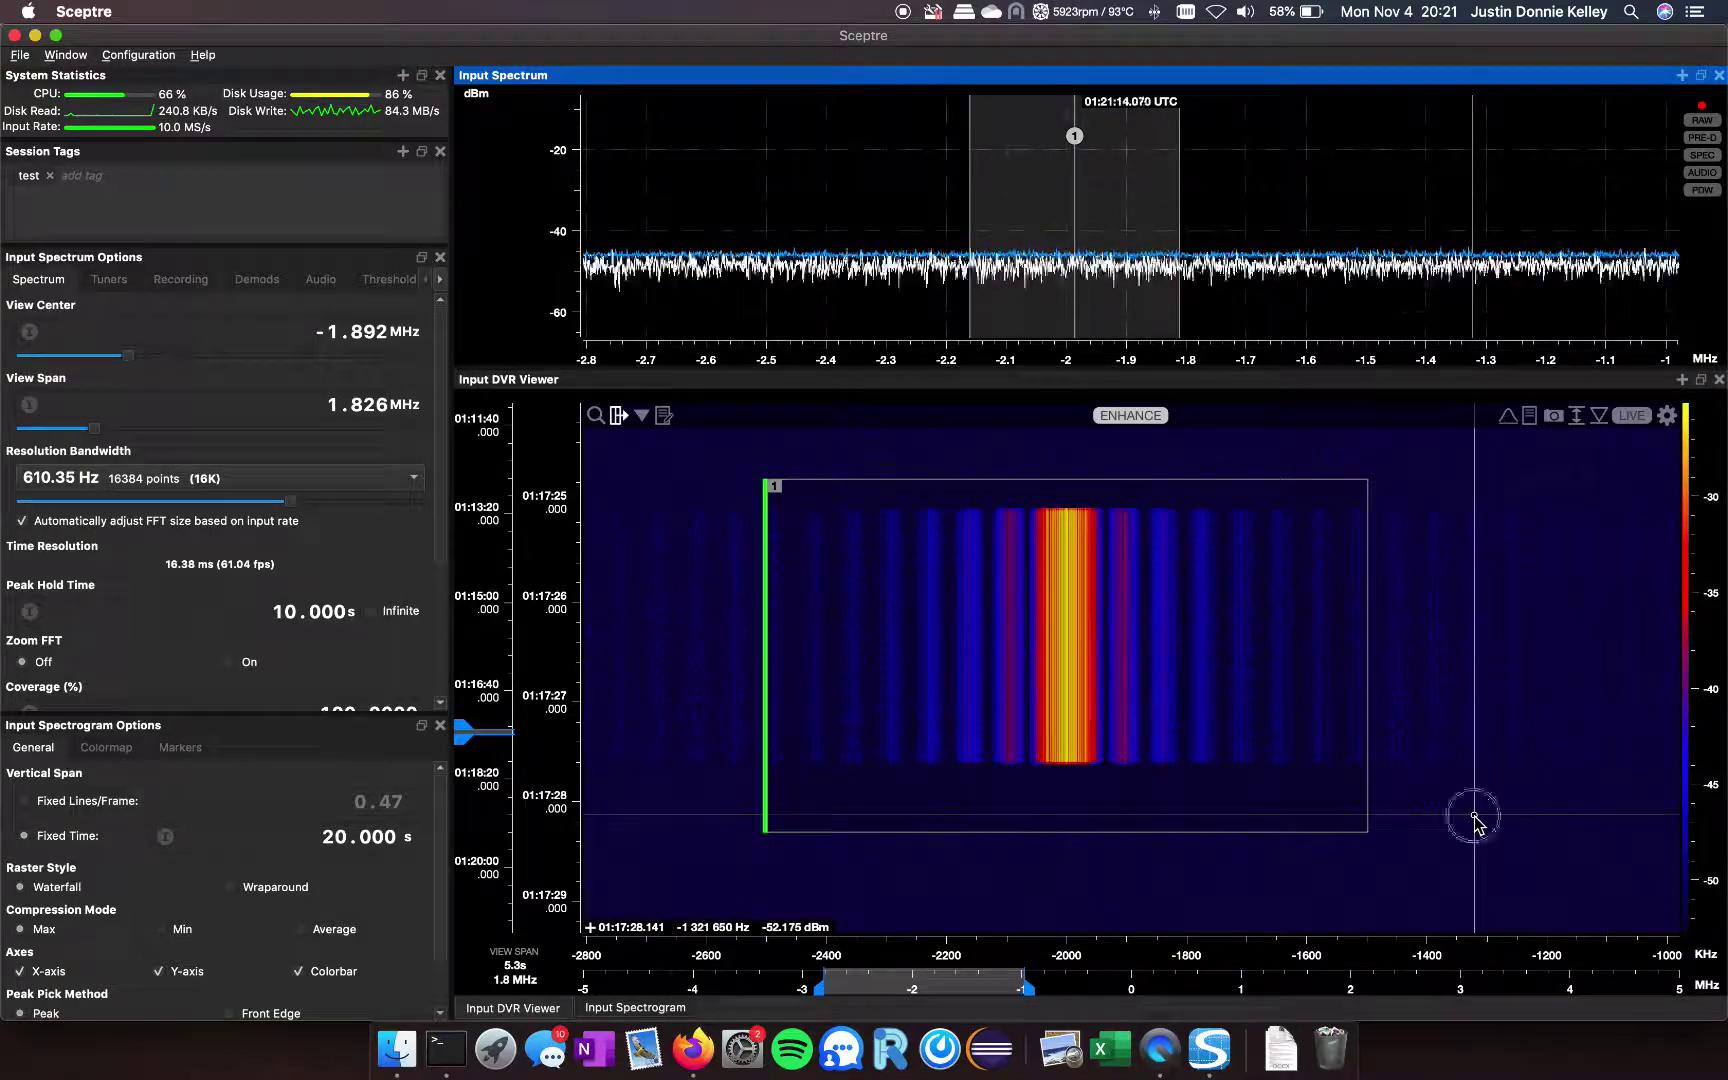
pyautogui.moveTo(1490, 815); pyautogui.dragTo(697, 472)
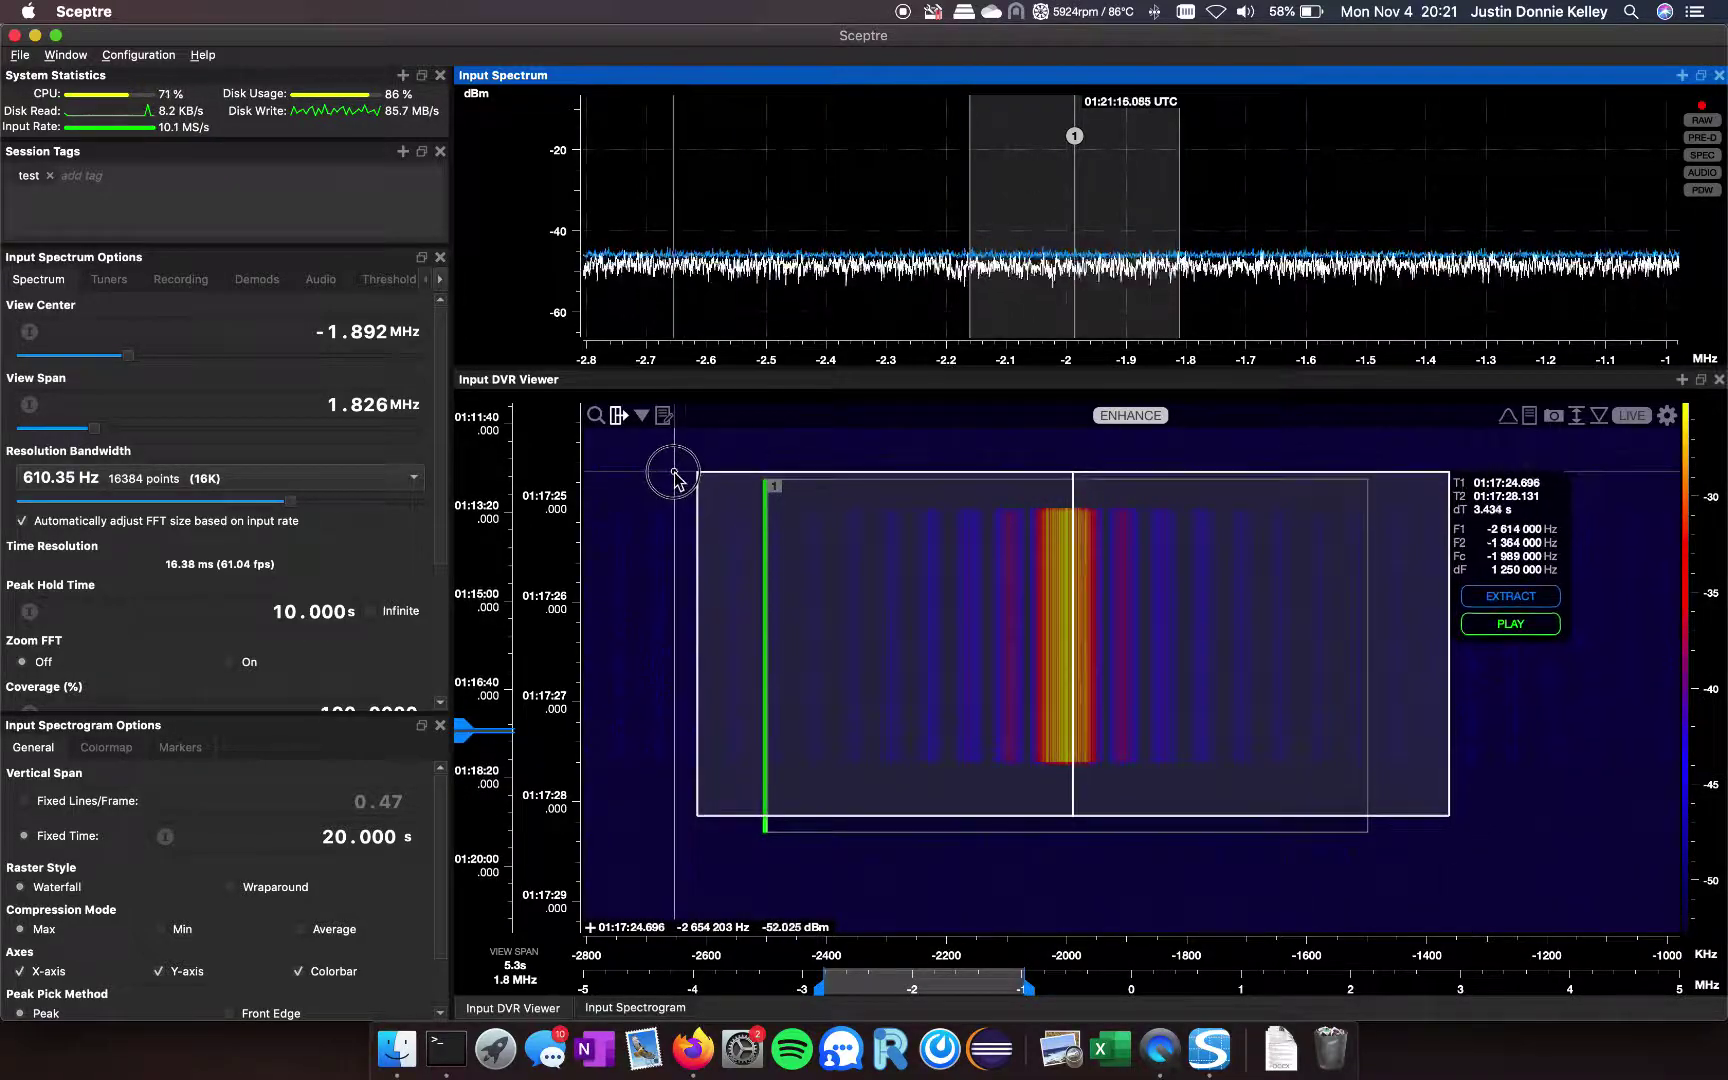
pyautogui.click(1512, 622)
# Add the Input DVR Channel 1 Spectrum display and play the DVR selection through it.
pyautogui.click(66, 55)
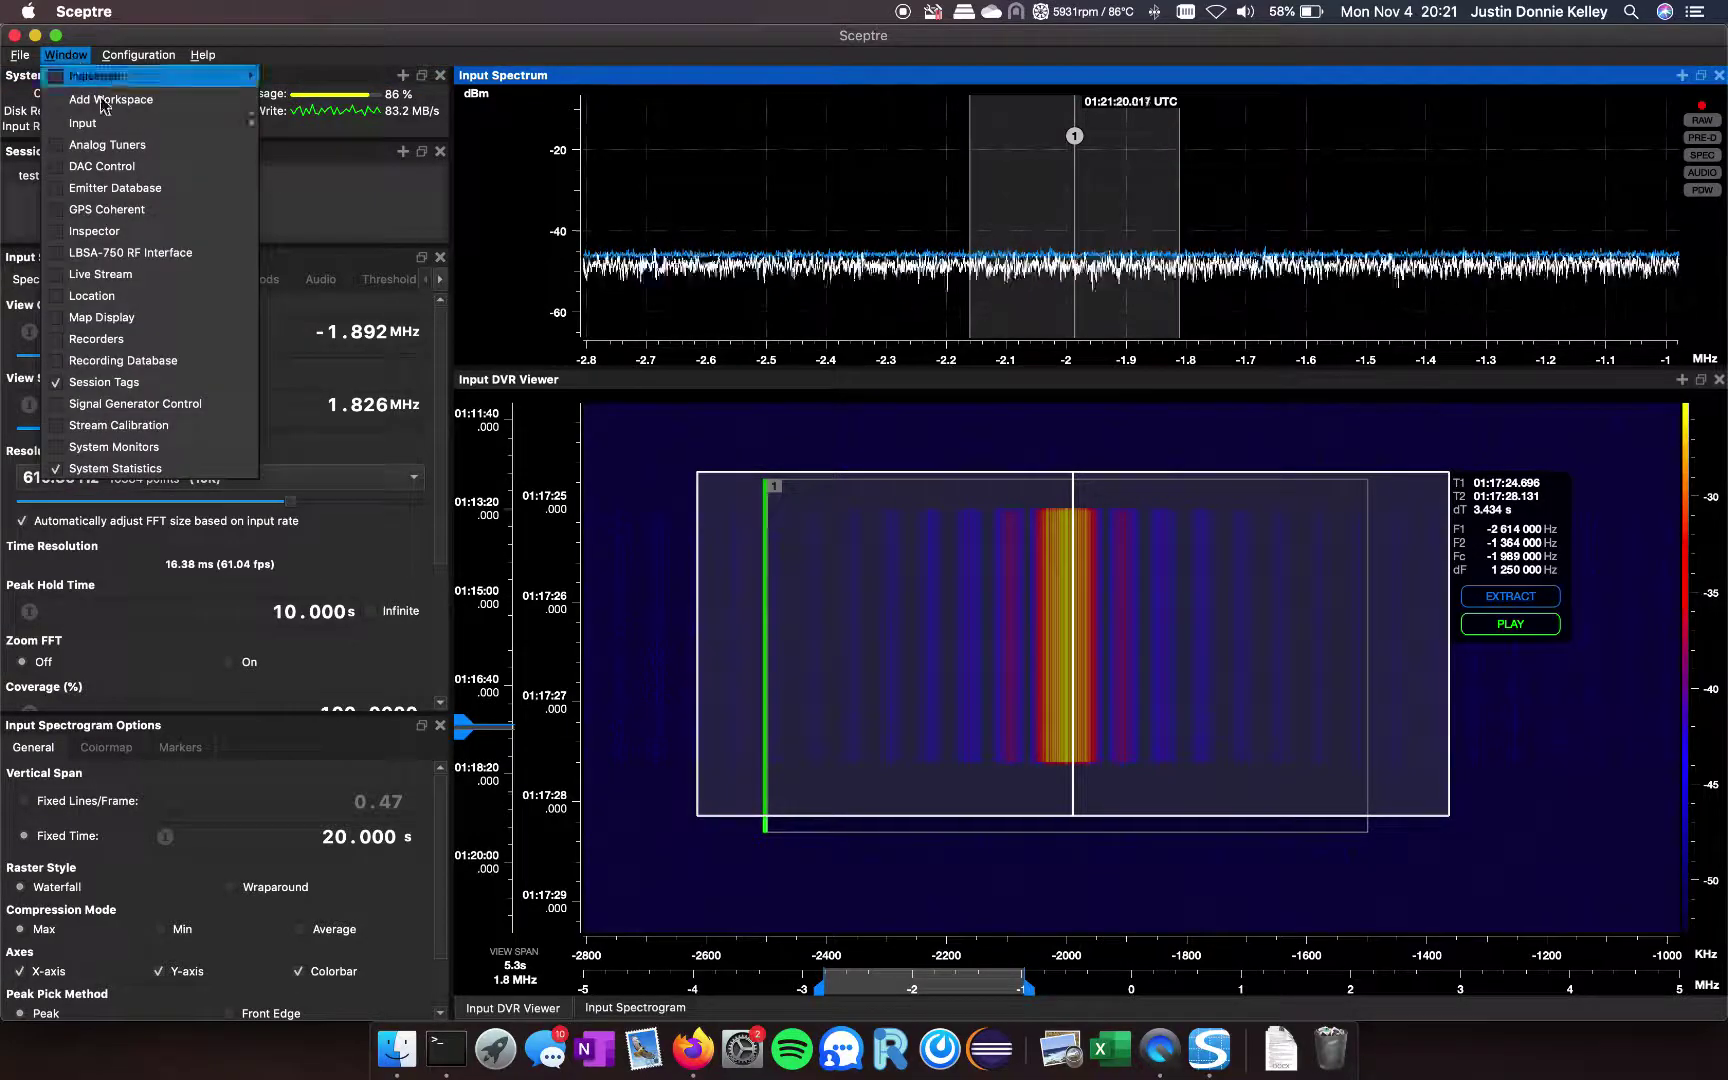
pyautogui.moveTo(112, 125)
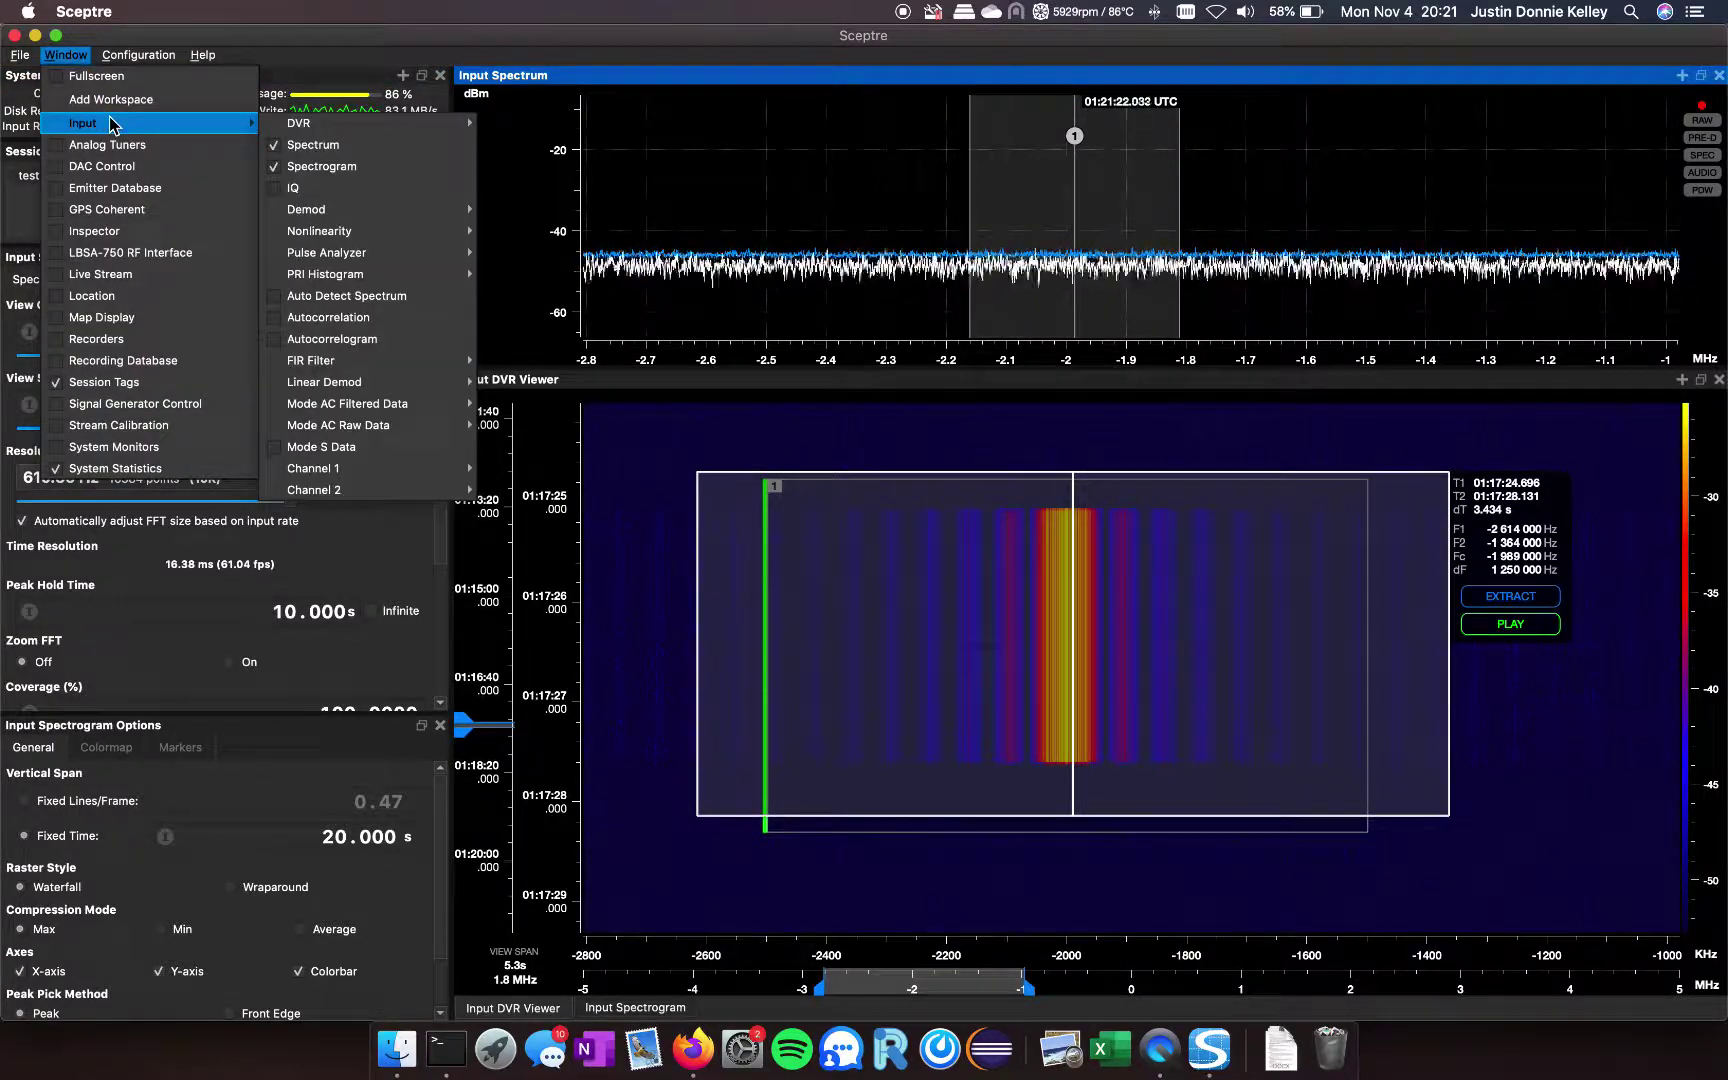
pyautogui.moveTo(300, 125)
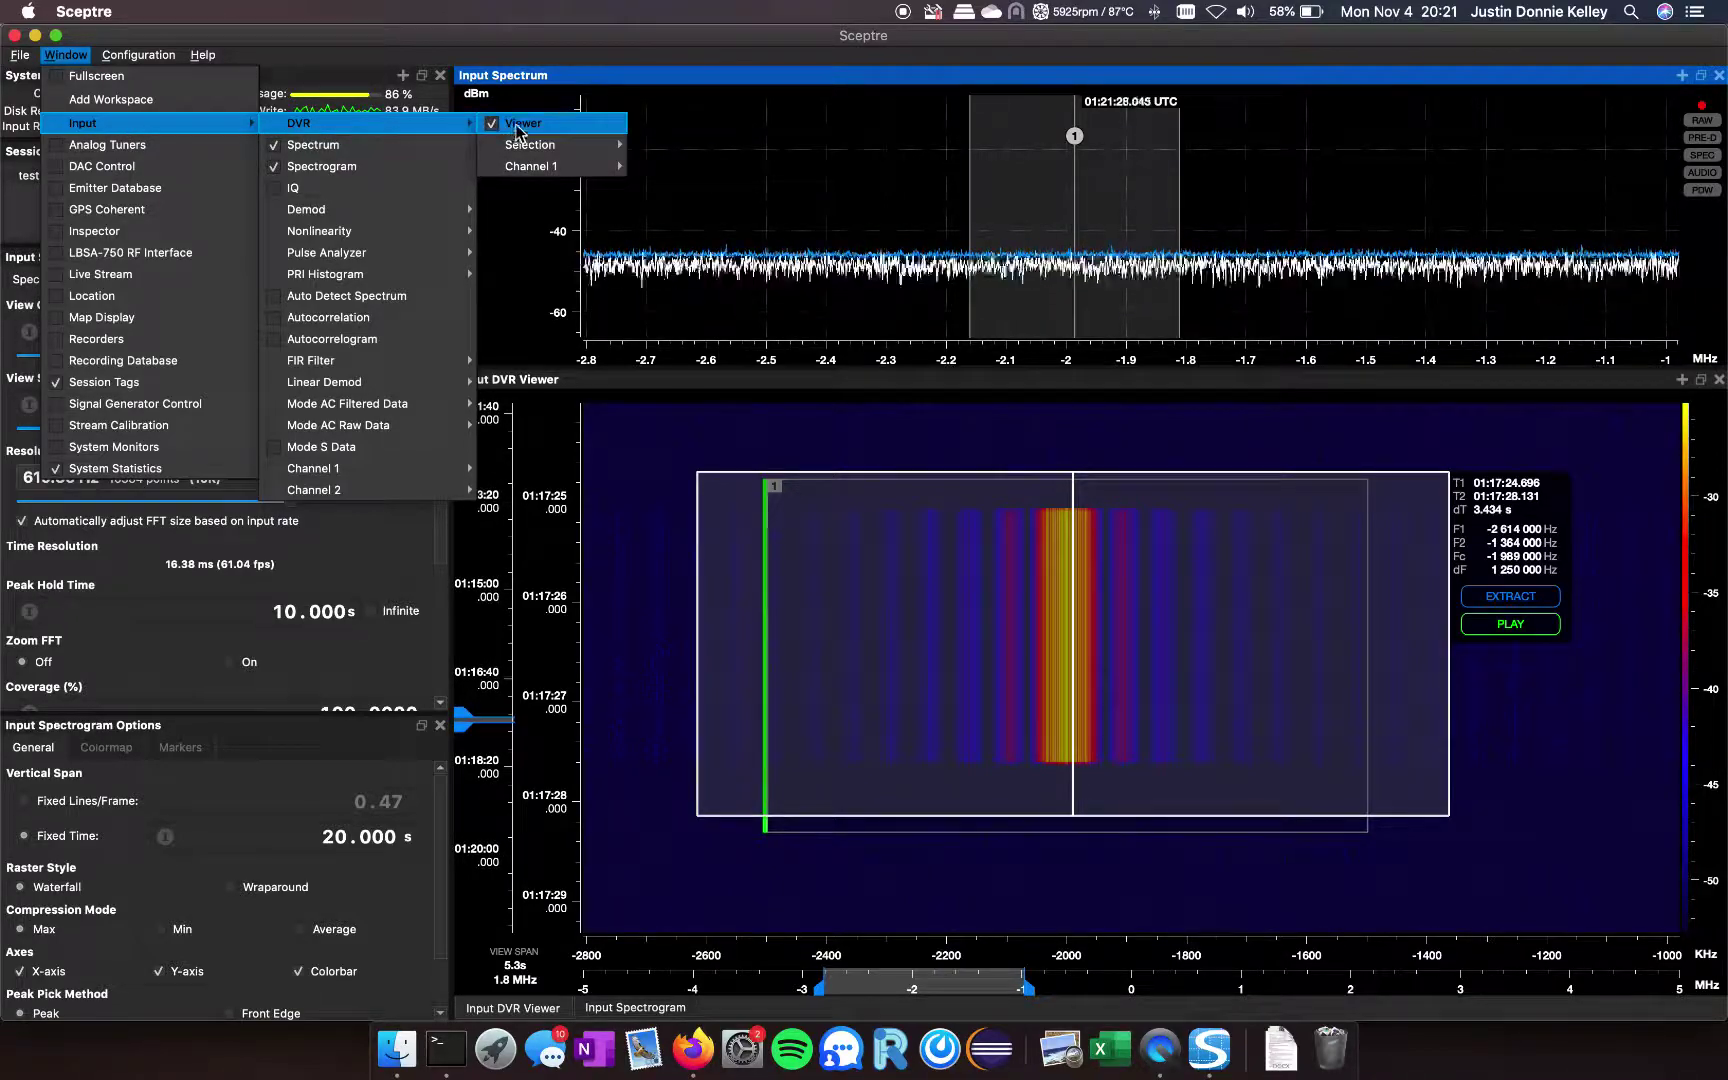
pyautogui.moveTo(546, 170)
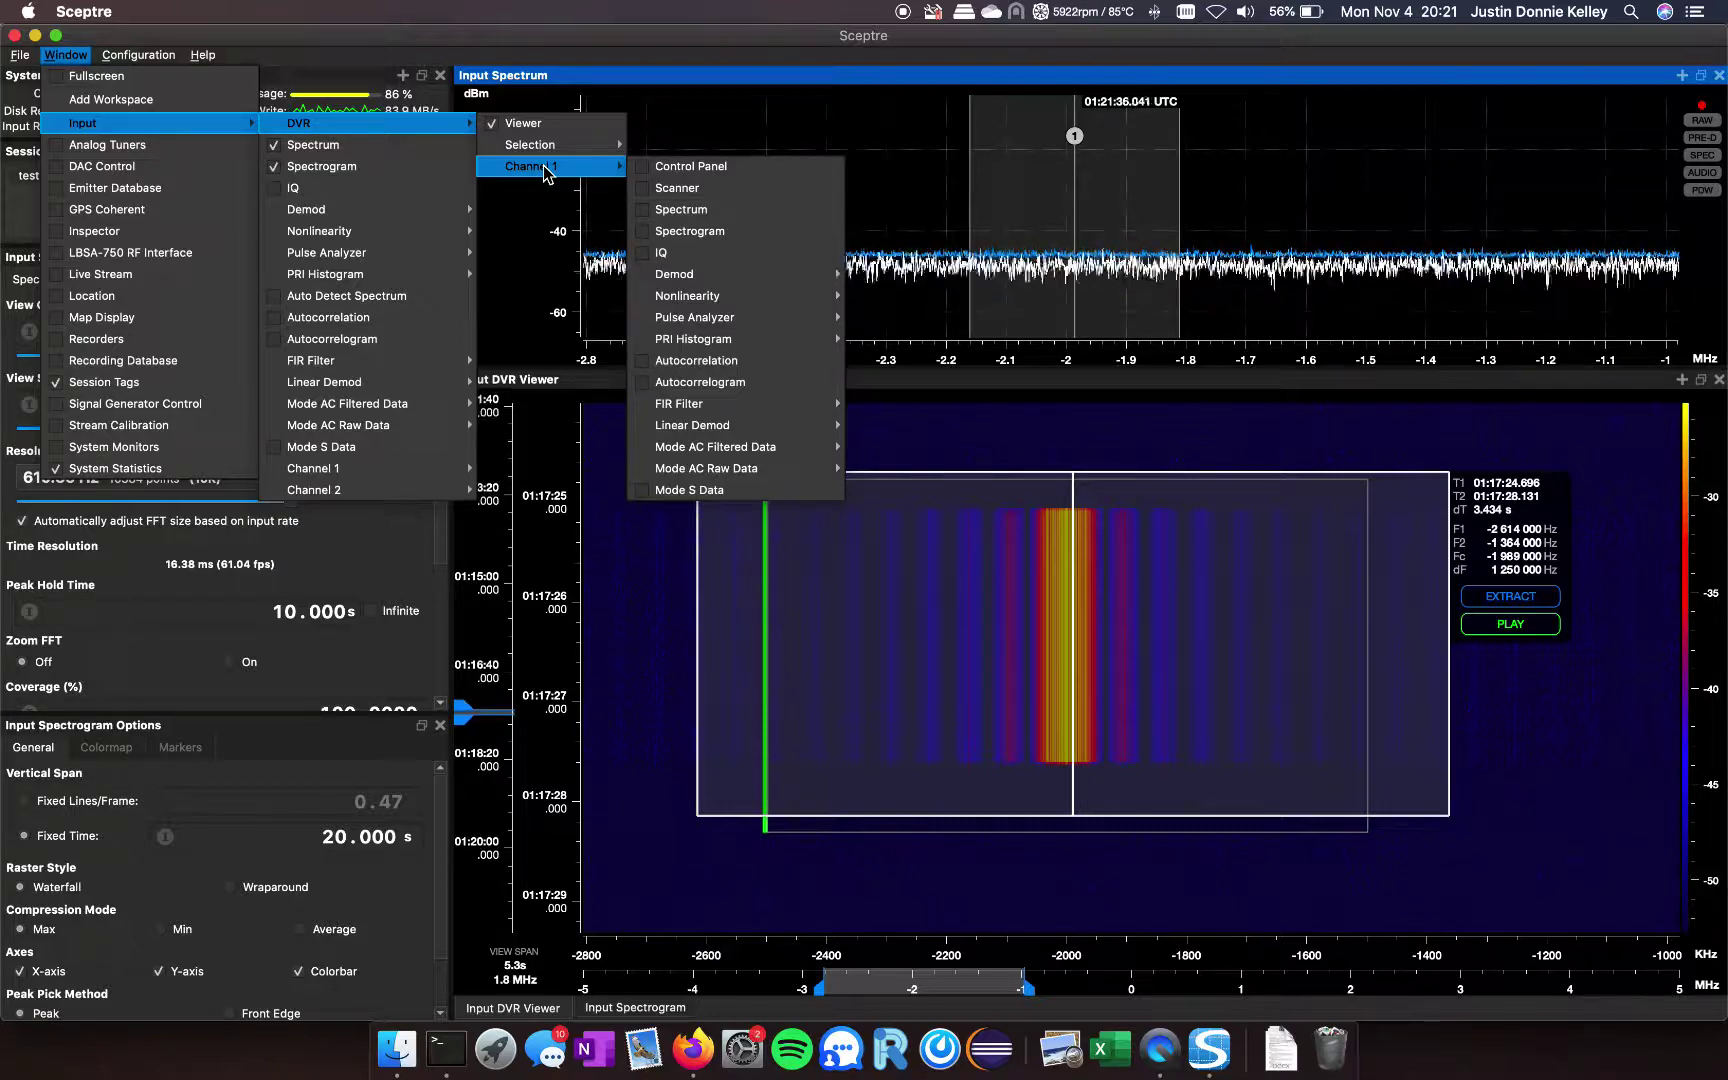
pyautogui.press('Escape')
pyautogui.press('Escape')
pyautogui.press('Escape')
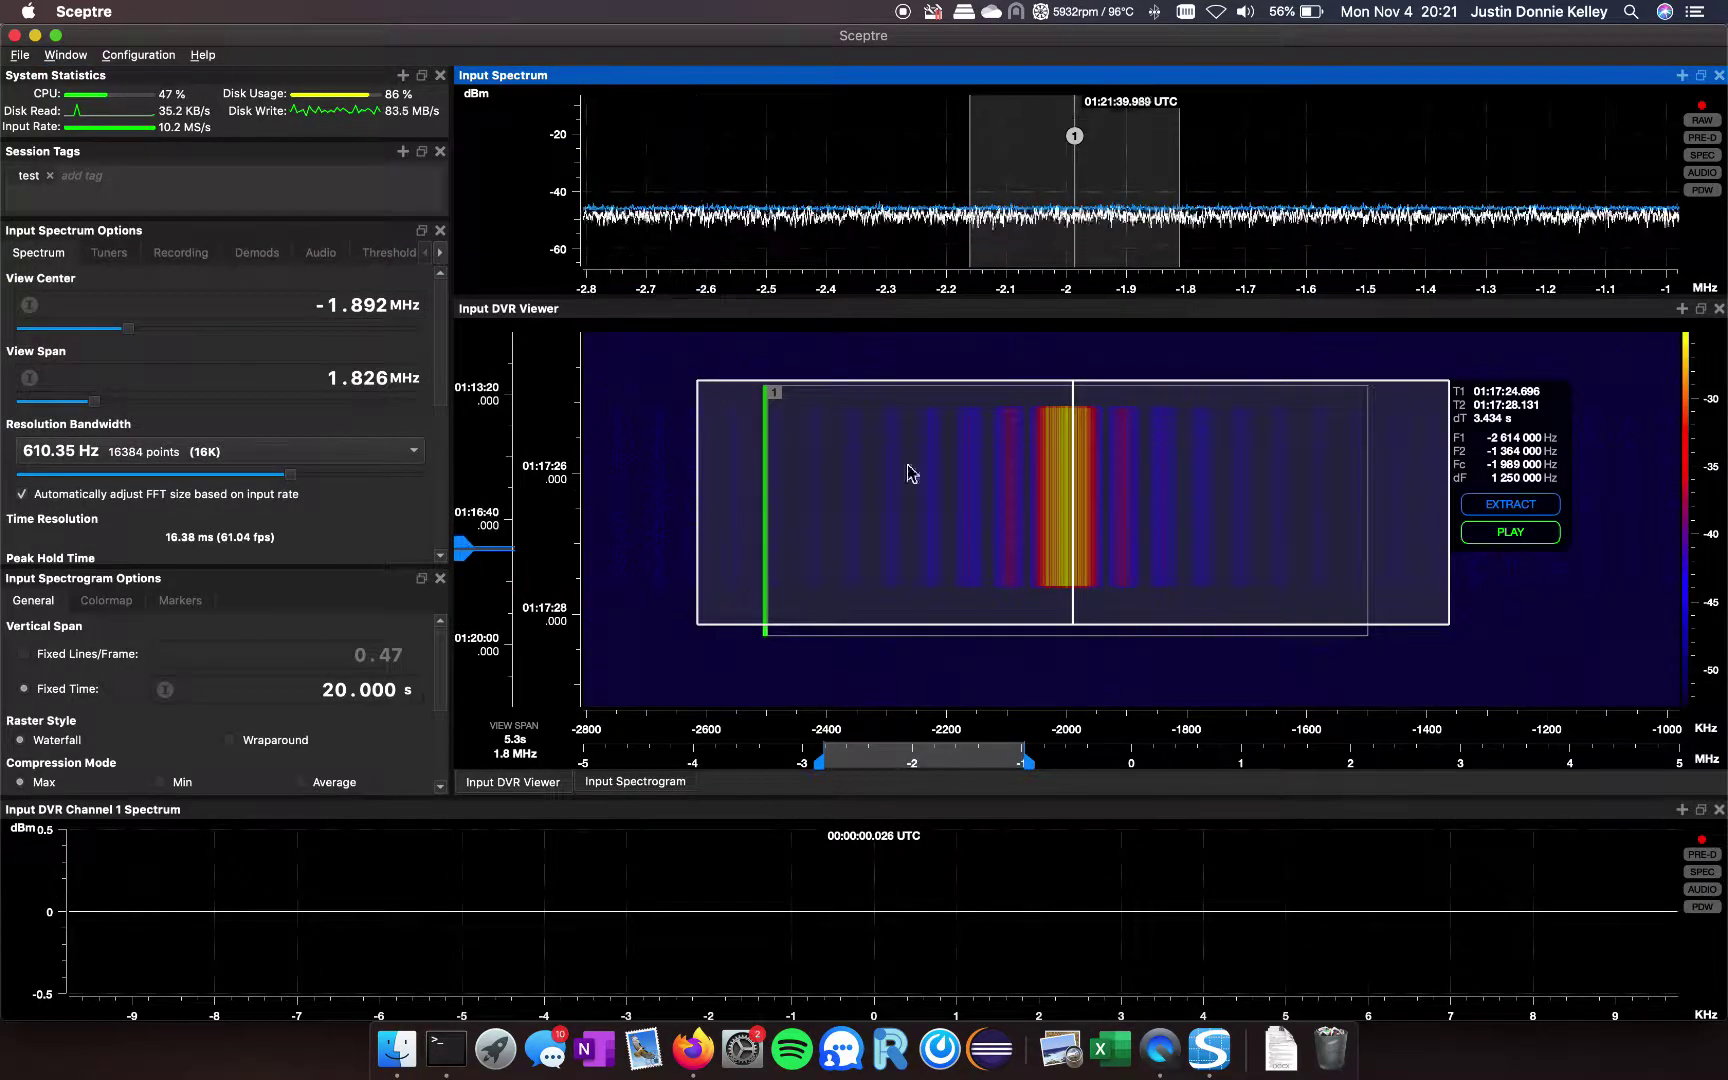
pyautogui.click(1510, 533)
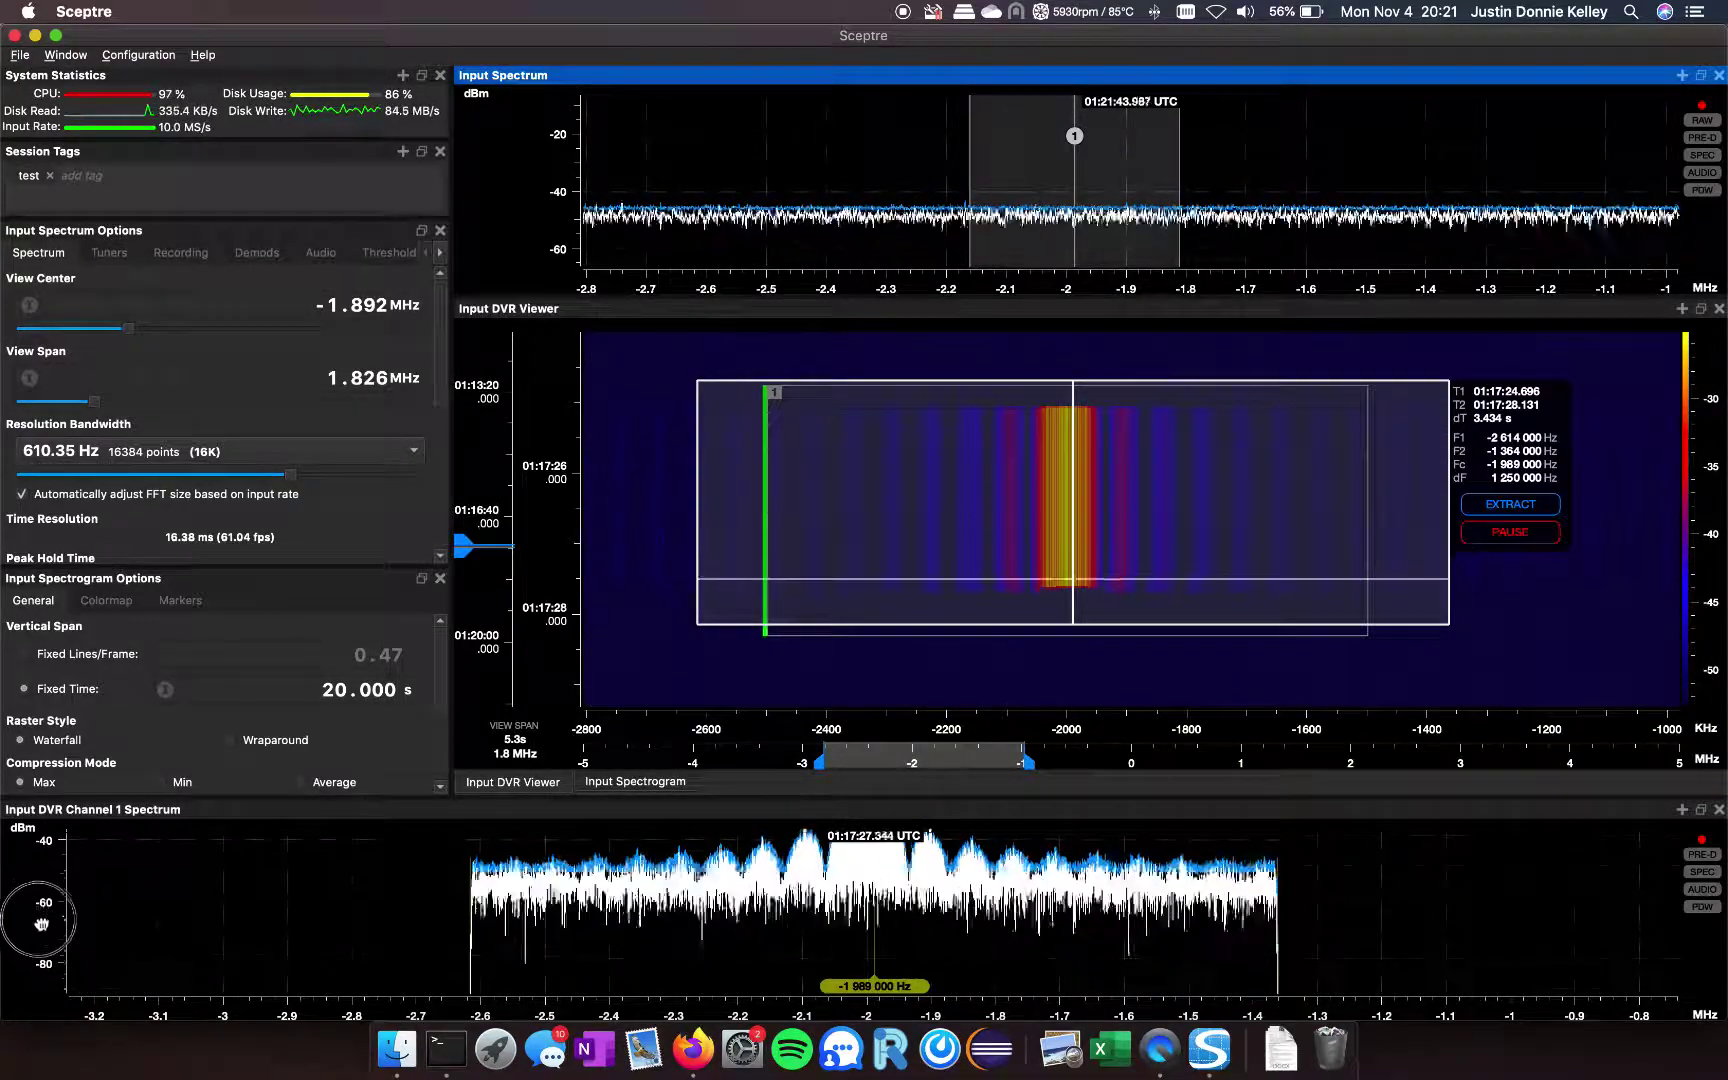
# Move the DVR selection to an earlier part of the narrowband signal, starting near 01:16:49 and centred on -2.046 MHz.
pyautogui.scroll(-3, 37, 935)
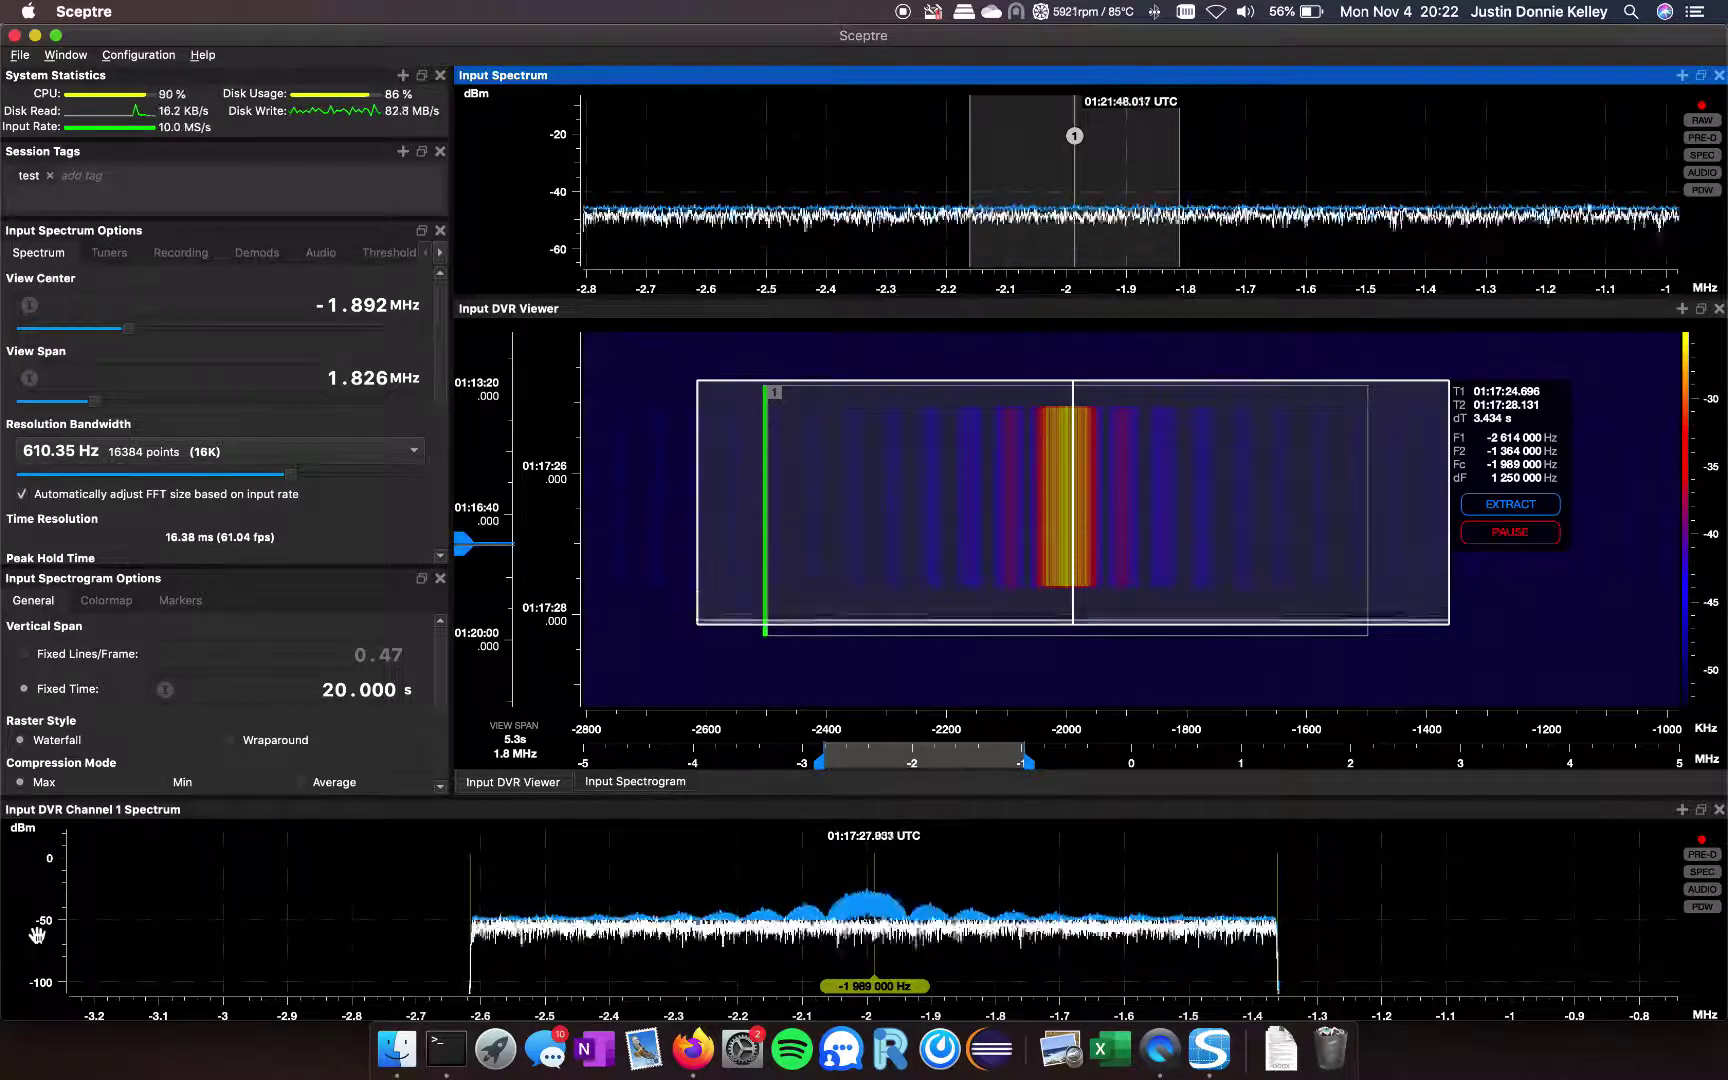
pyautogui.moveTo(1108, 546)
pyautogui.scroll(-5, 1300, 580)
pyautogui.scroll(-5, 1548, 613)
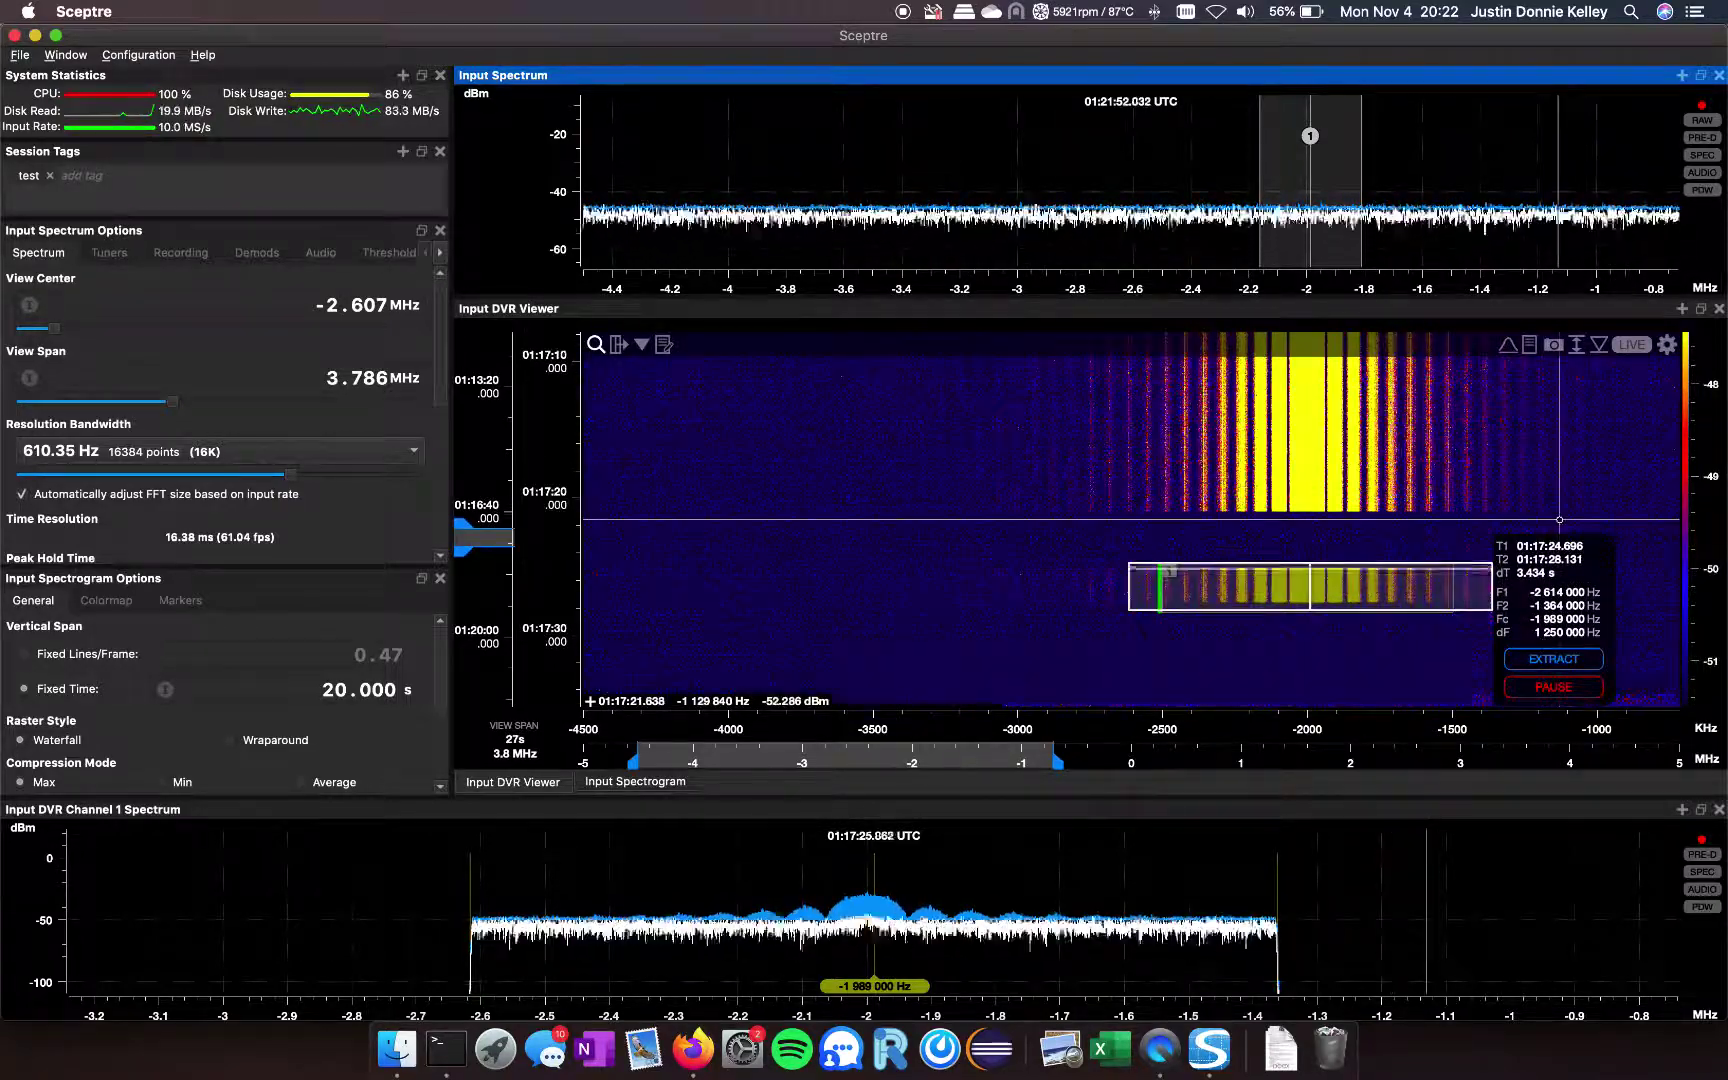
pyautogui.scroll(-5, 1549, 501)
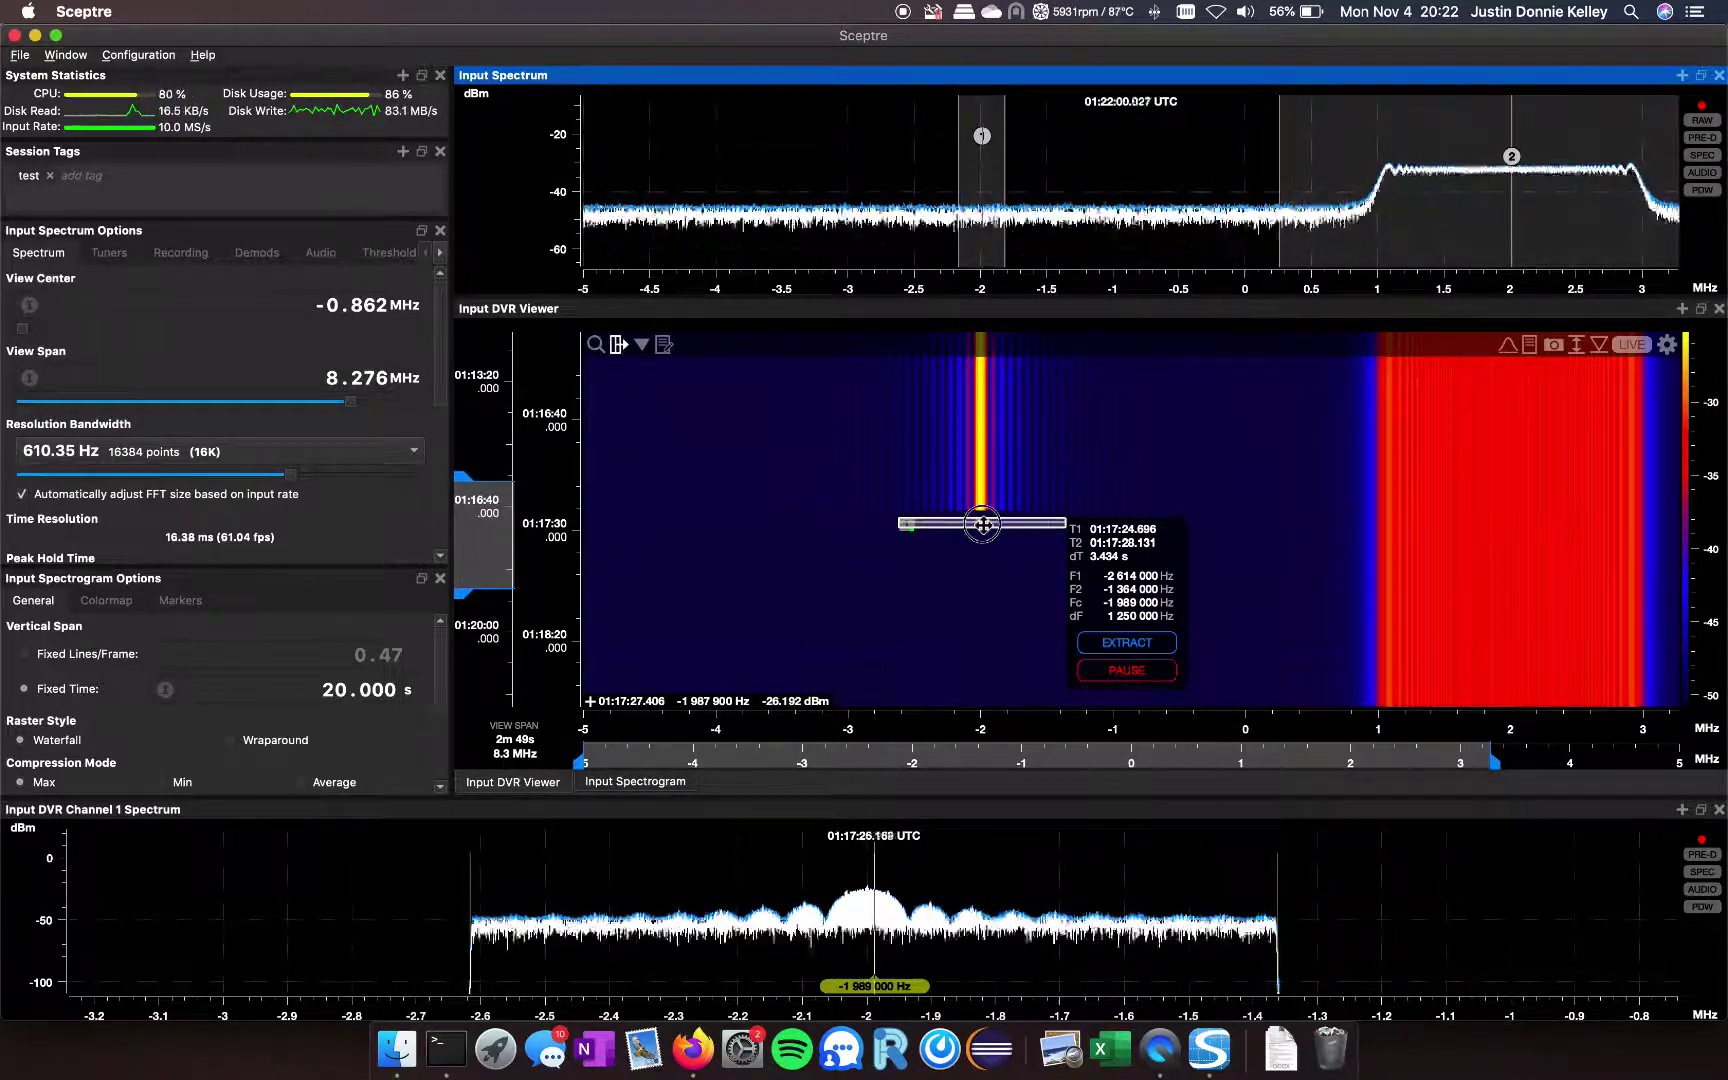
pyautogui.moveTo(984, 524); pyautogui.dragTo(974, 446)
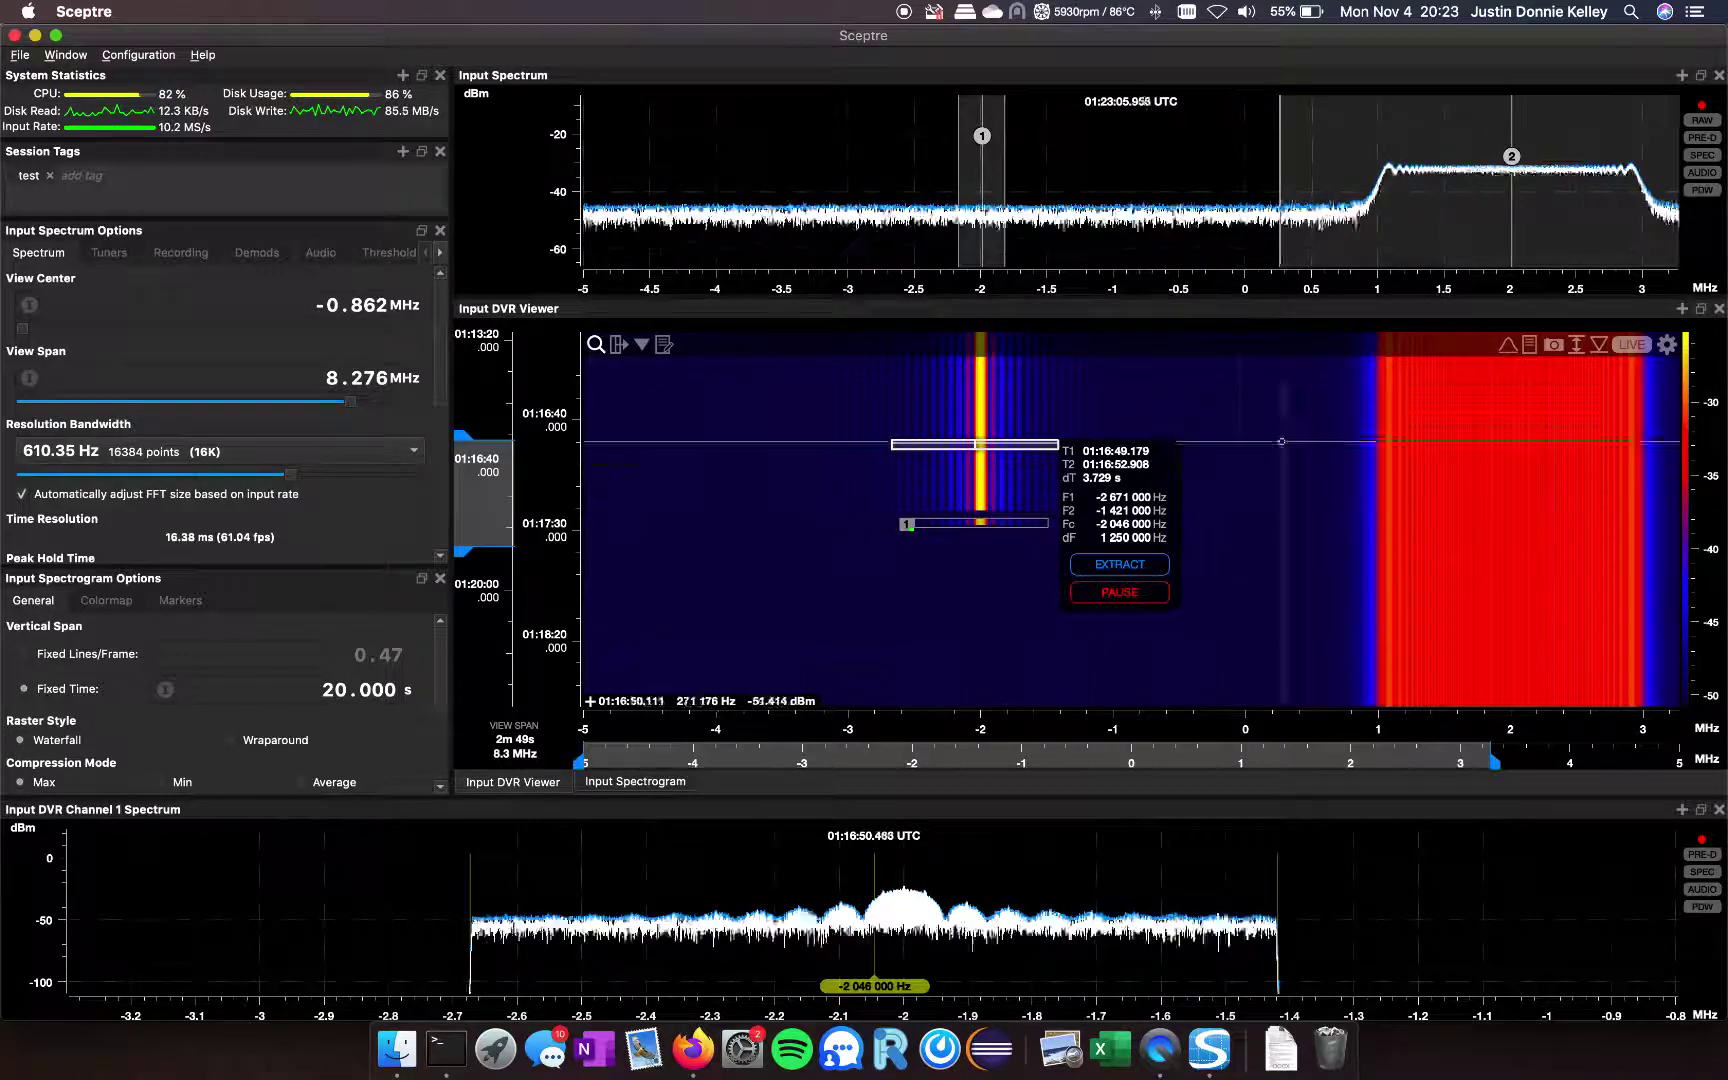
# Expand the DVR Viewer's time span to about 9 min and extract the selection centred on -2.046 MHz.
pyautogui.click(1632, 344)
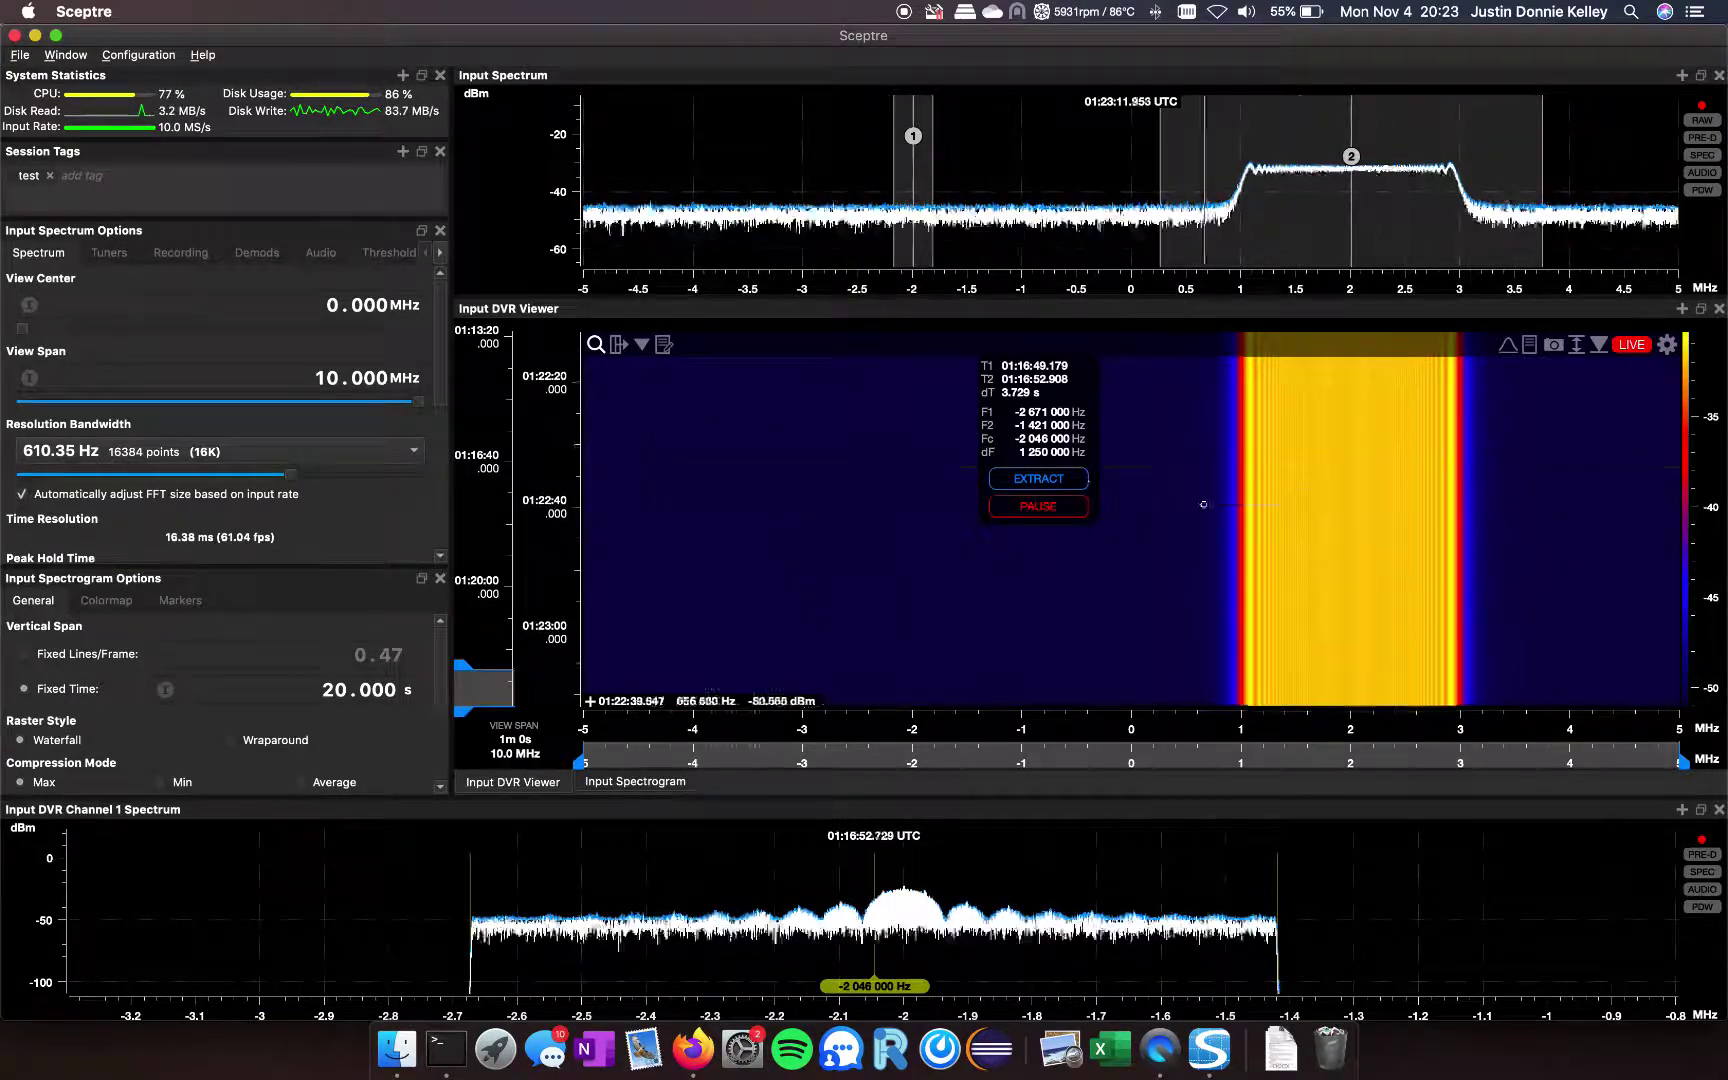
pyautogui.moveTo(488, 610); pyautogui.dragTo(522, 356)
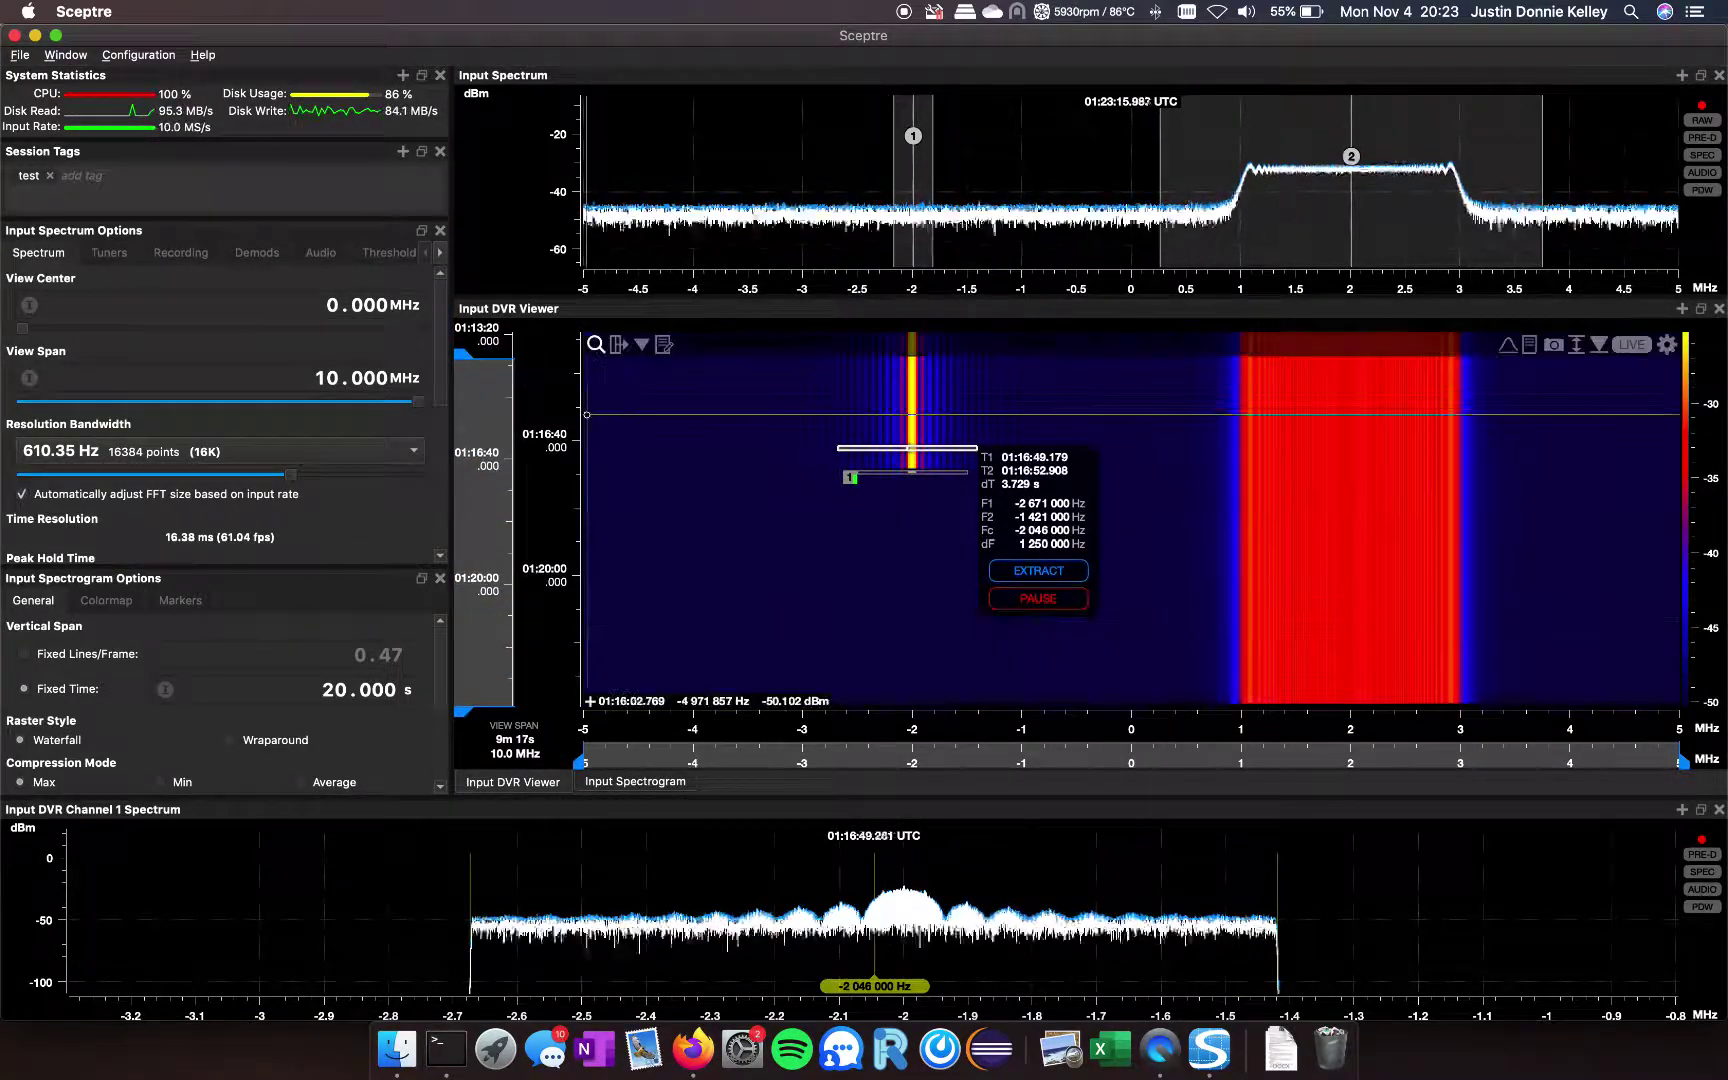
pyautogui.click(1040, 570)
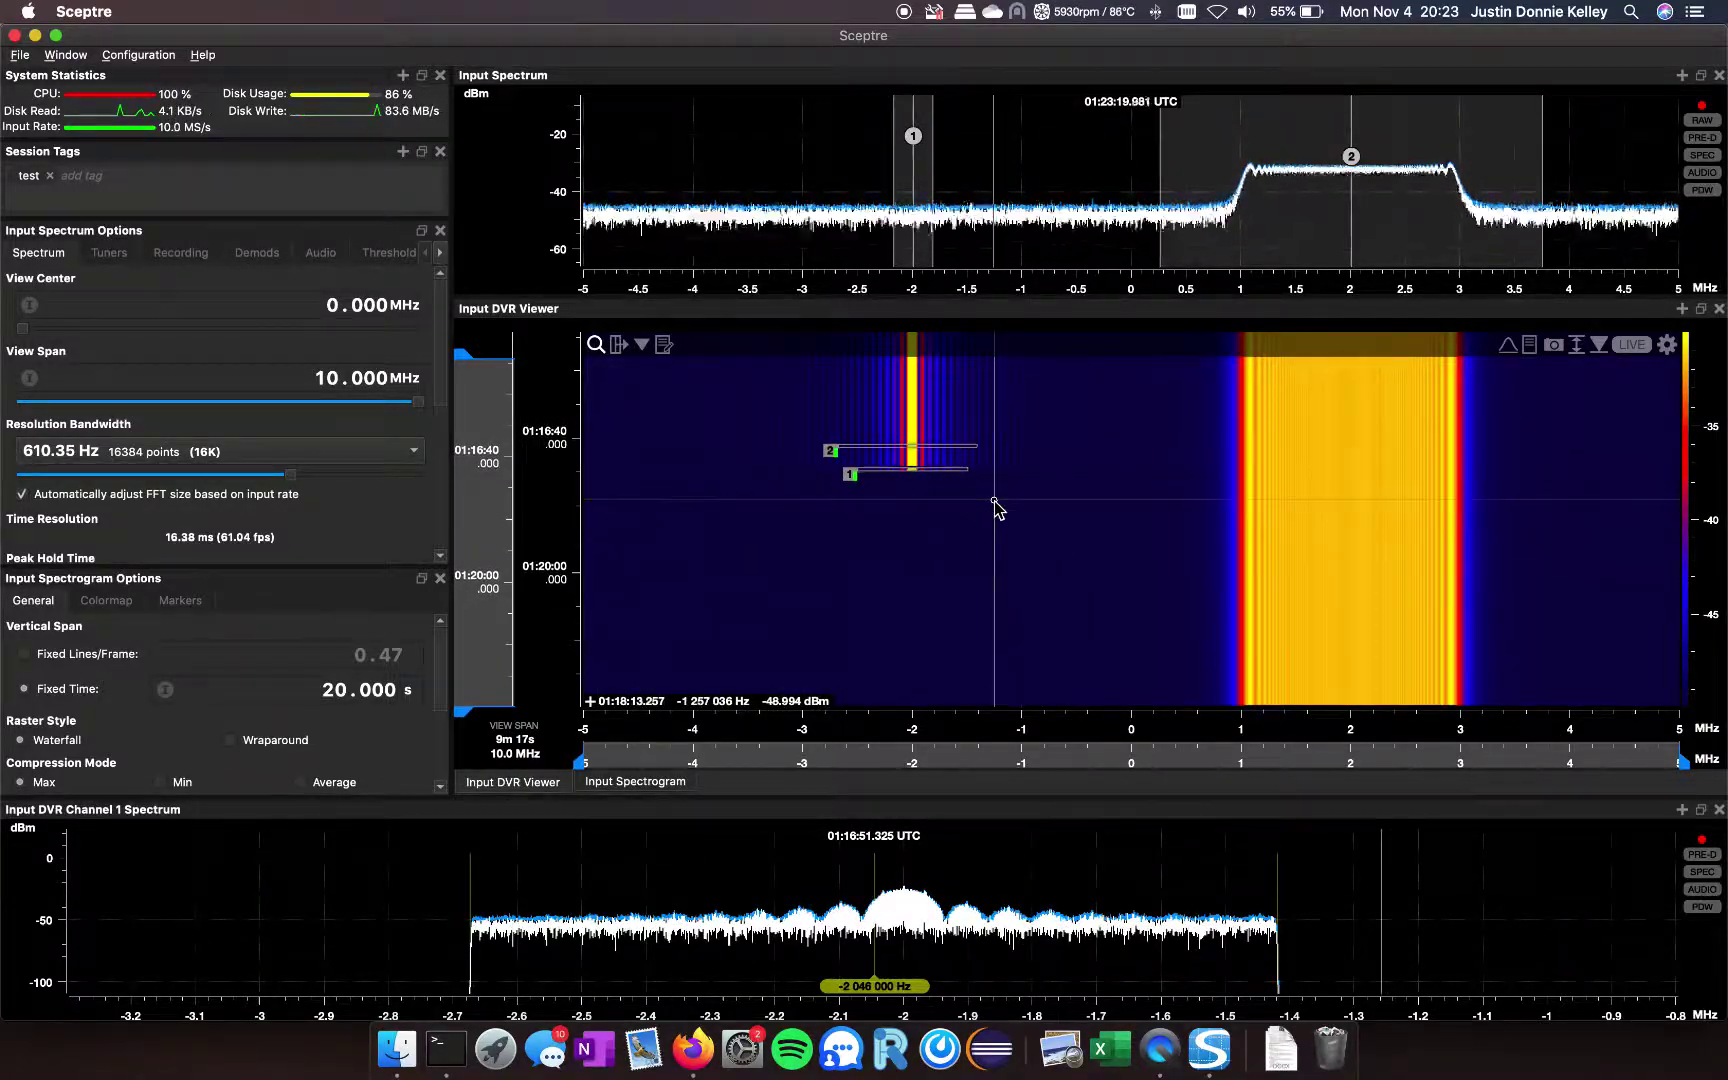
# Close the Input DVR Channel 1 Spectrum display and return the DVR Viewer to live data.
pyautogui.click(1719, 810)
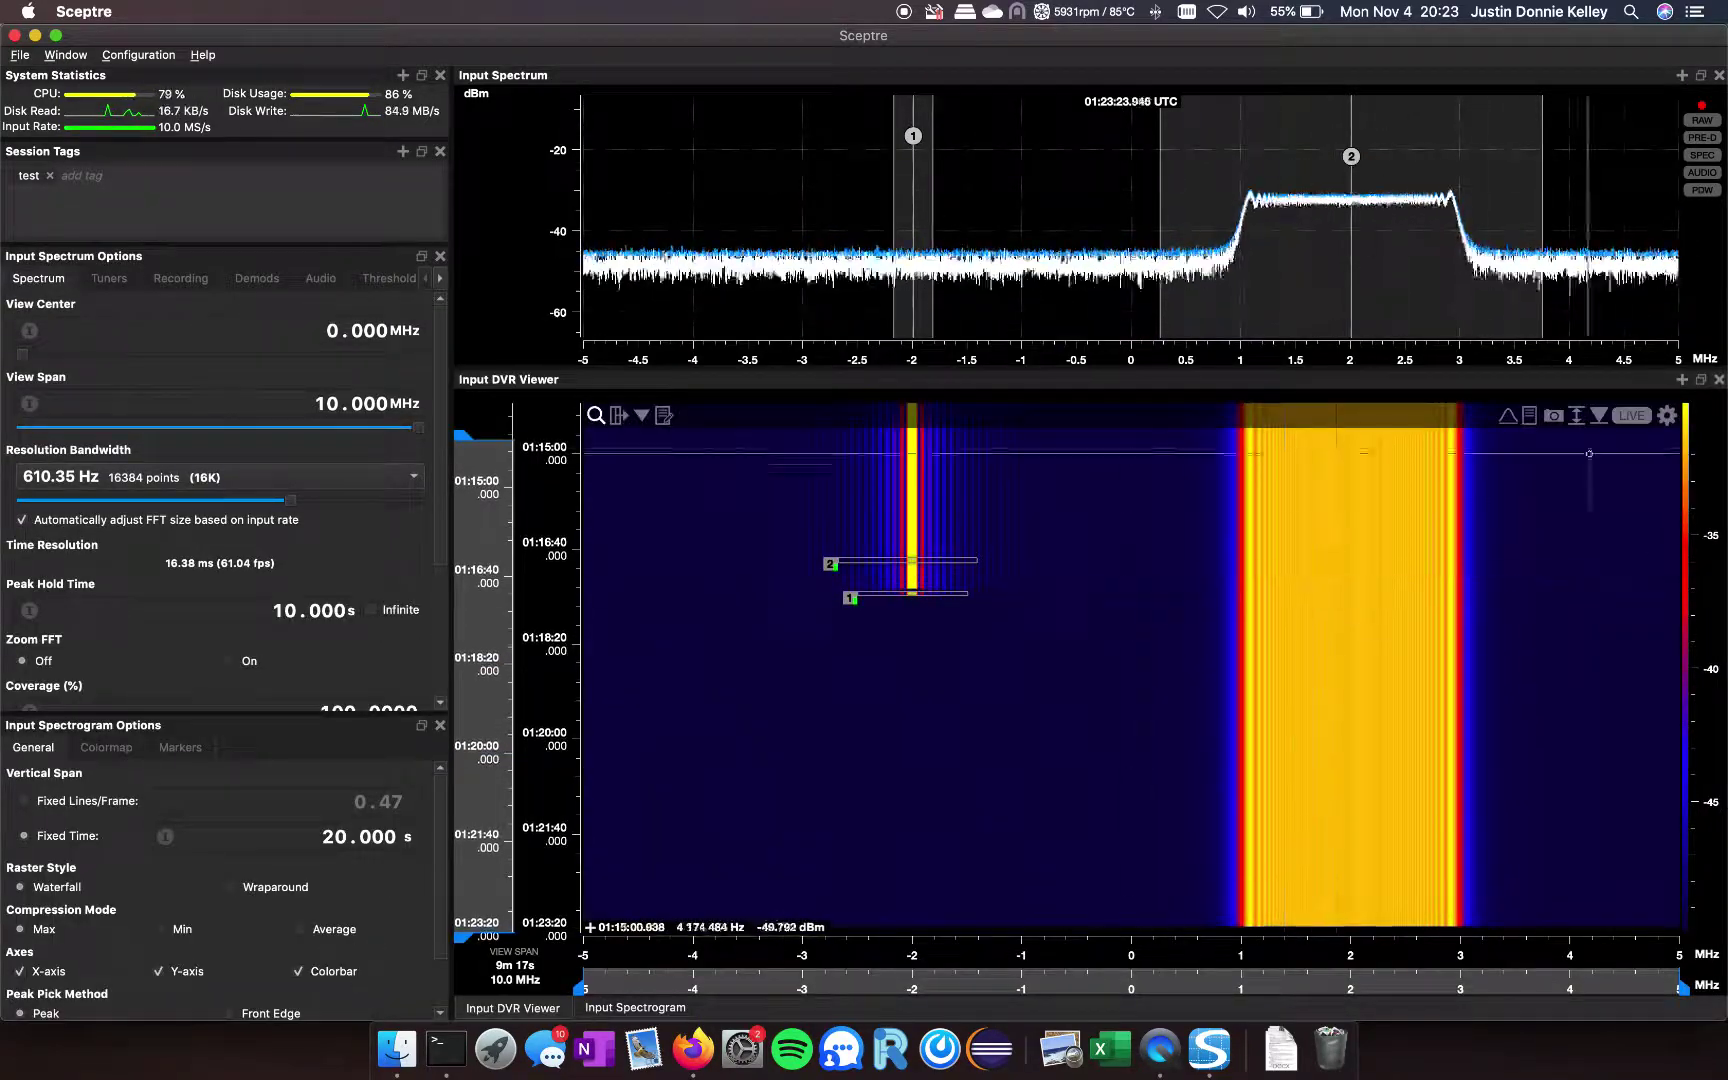
pyautogui.click(1631, 416)
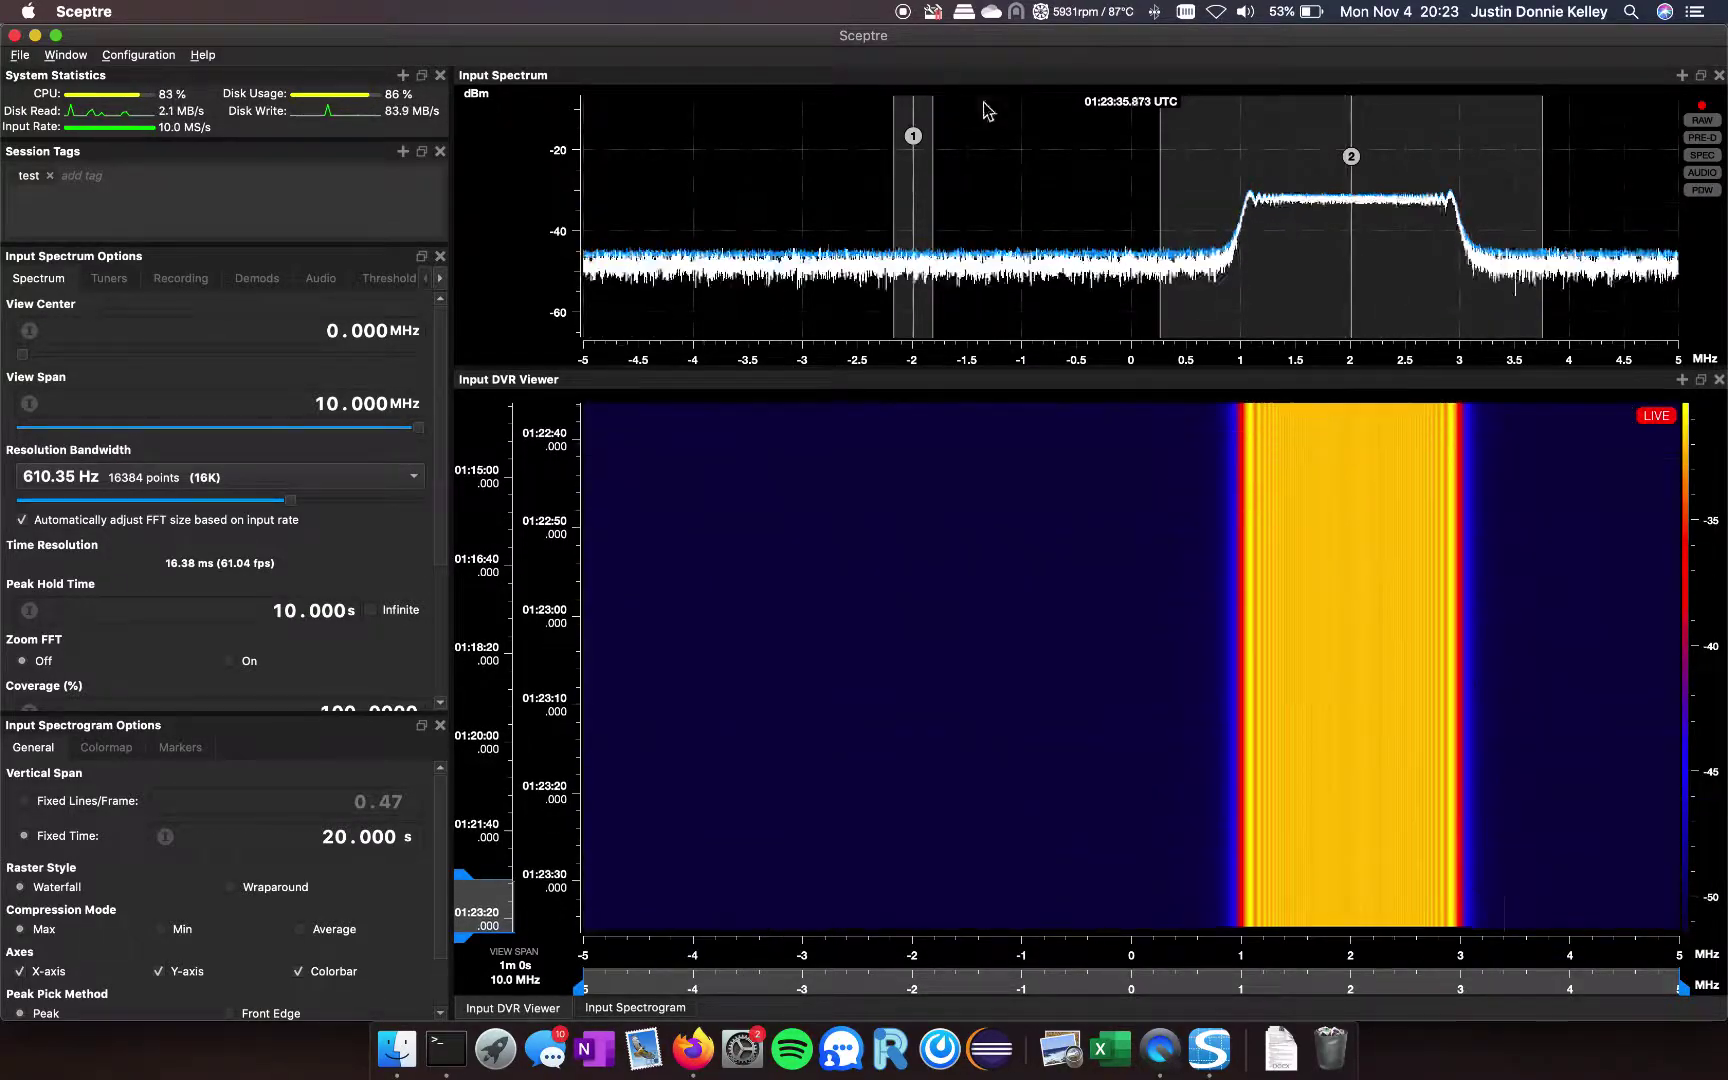
# Close the Input Spectrum Options and dock the Input DVR Viewer Options together with the Input Spectrogram Options.
pyautogui.moveTo(1662, 112)
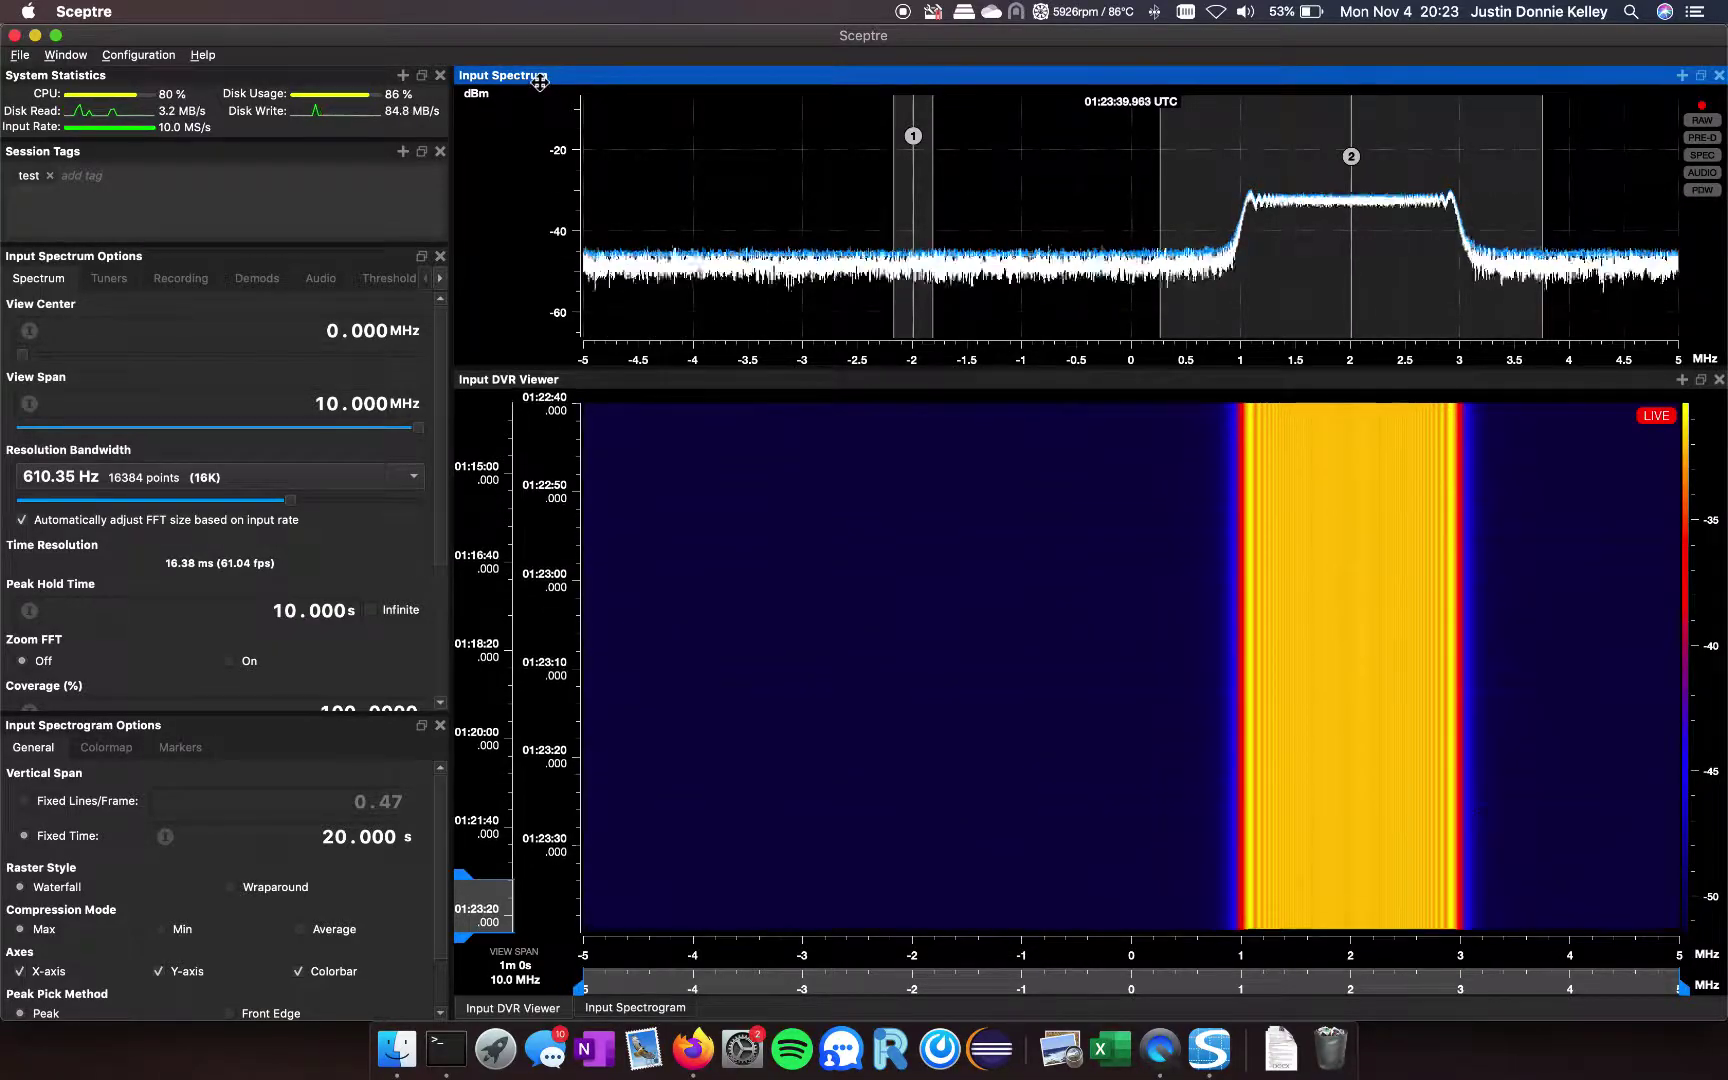
pyautogui.click(204, 285)
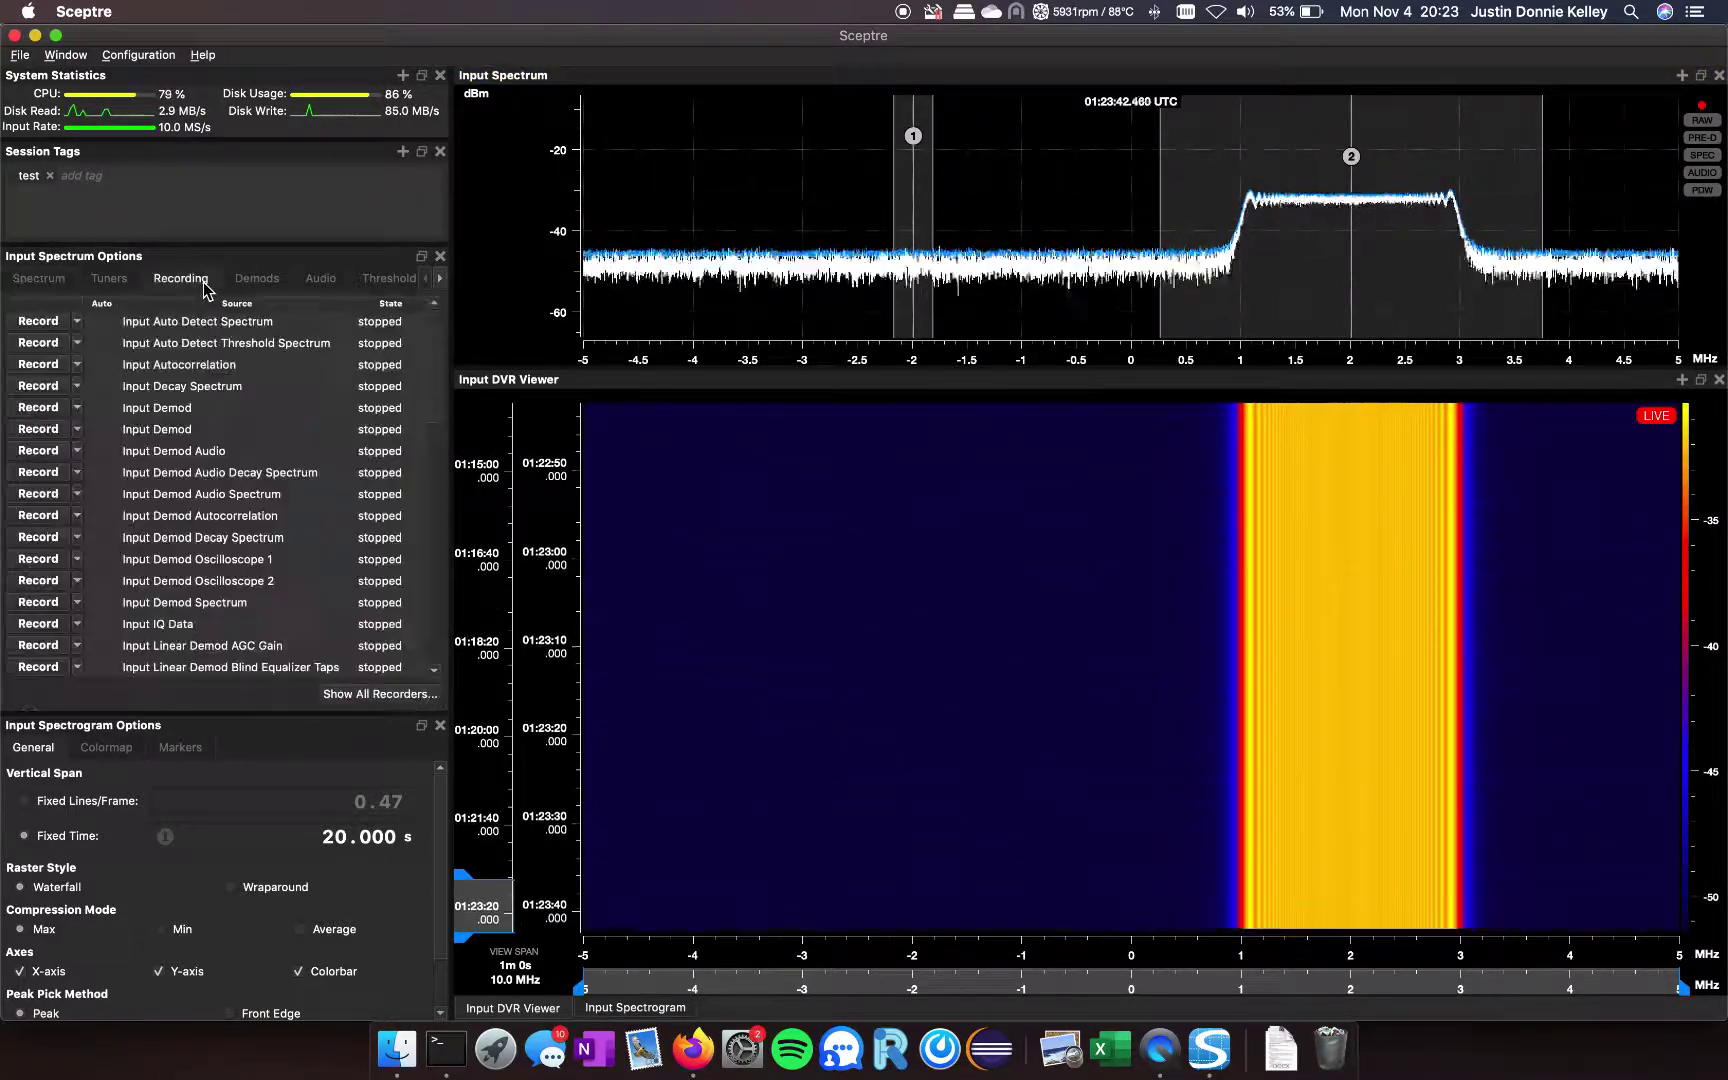
pyautogui.click(439, 257)
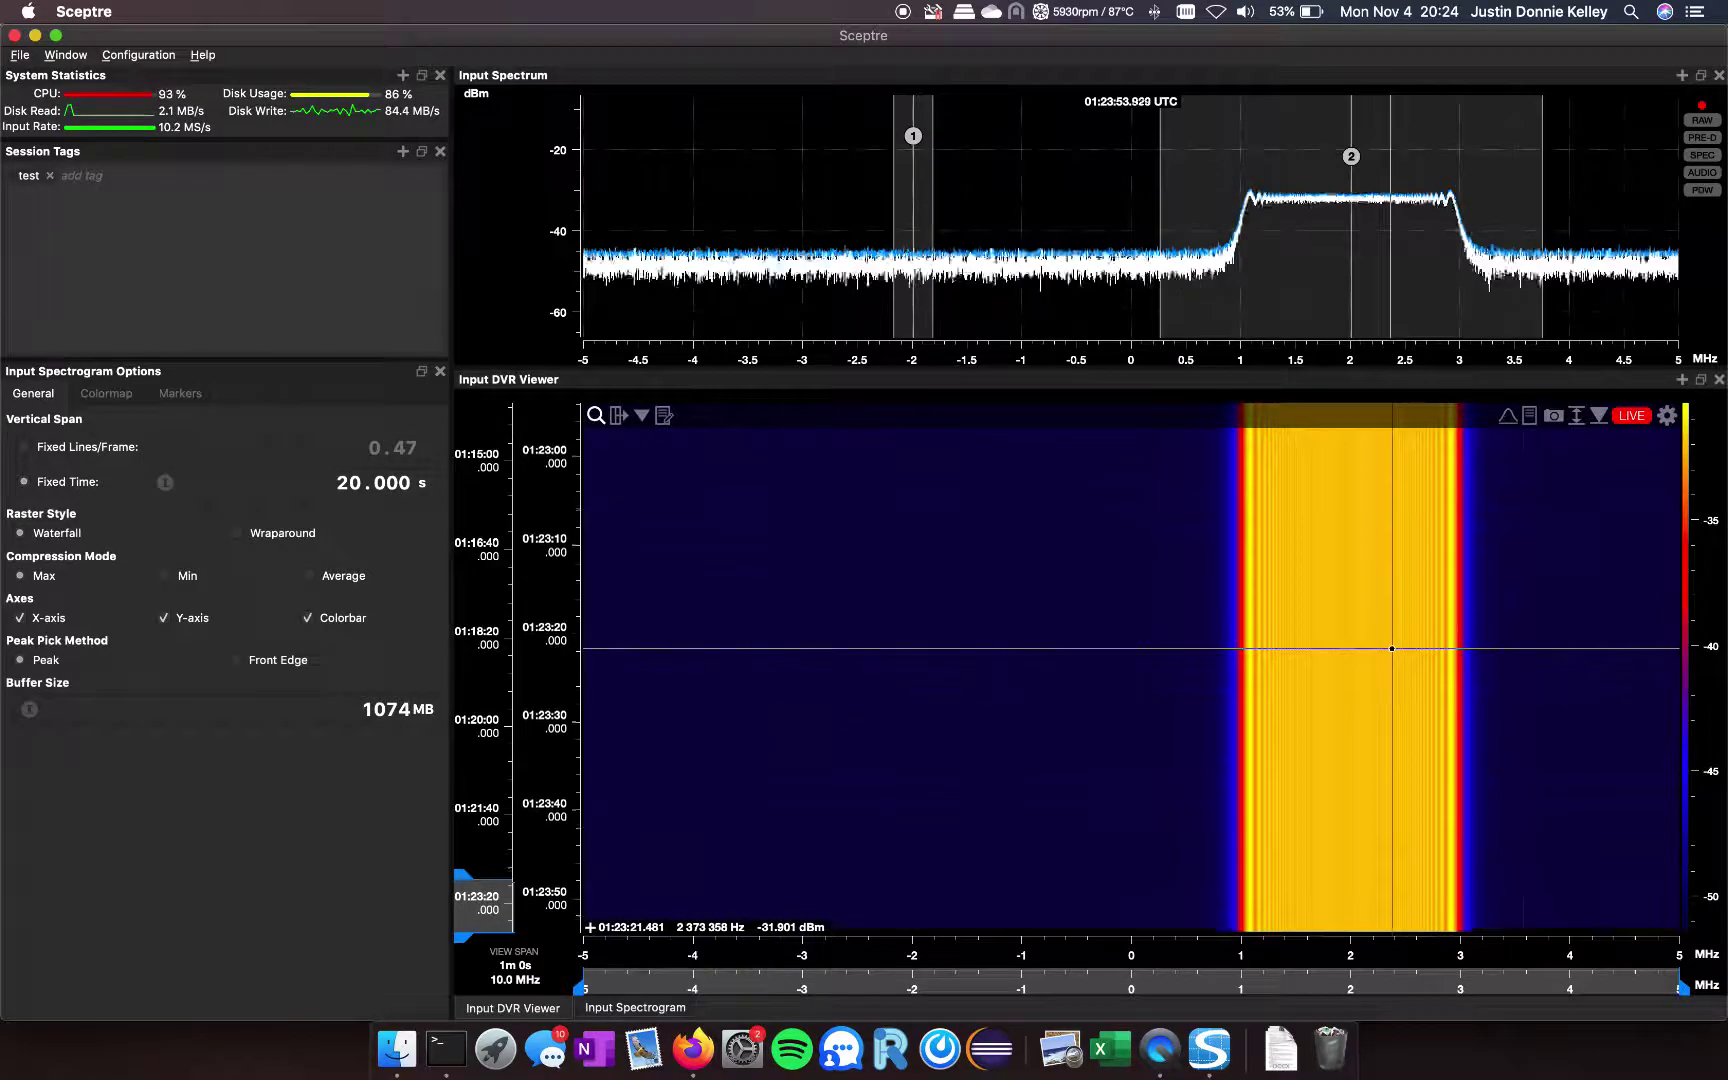
pyautogui.click(1668, 418)
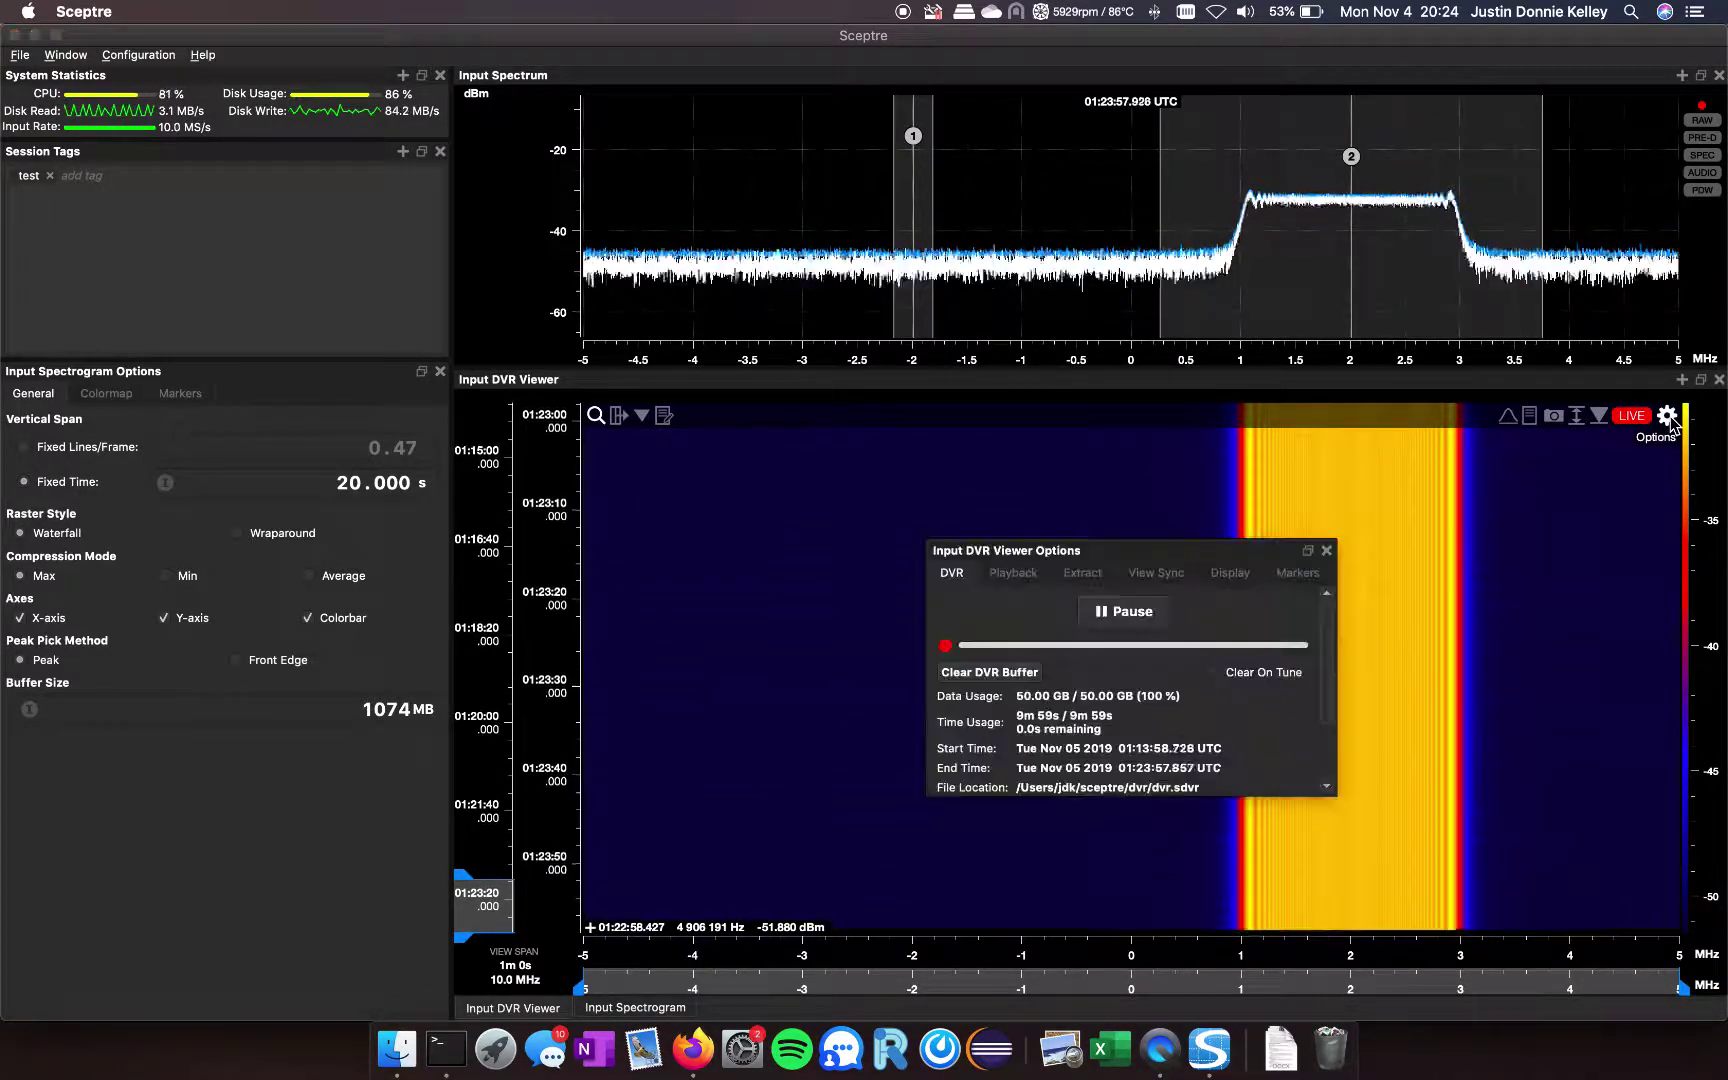
pyautogui.moveTo(1151, 557); pyautogui.dragTo(347, 731)
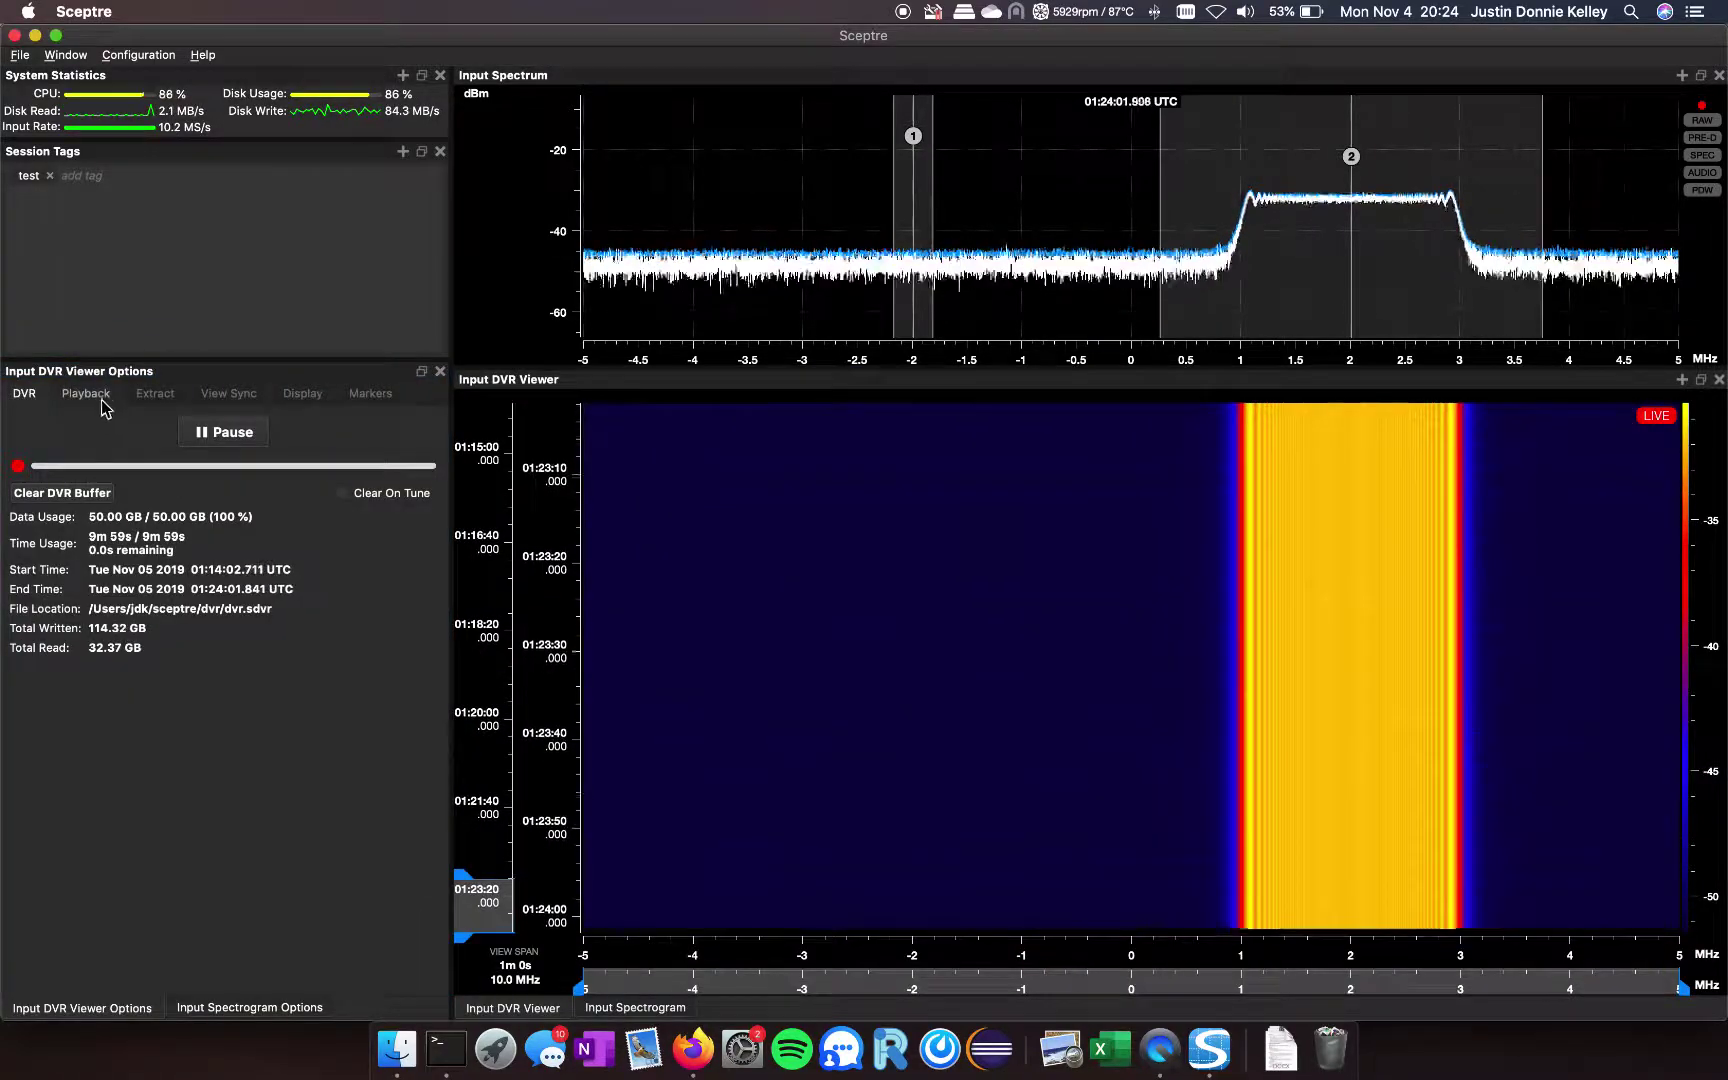
# Pause the DVR recording, restart it to leave a gap in the buffer, and pause it again.
pyautogui.click(231, 432)
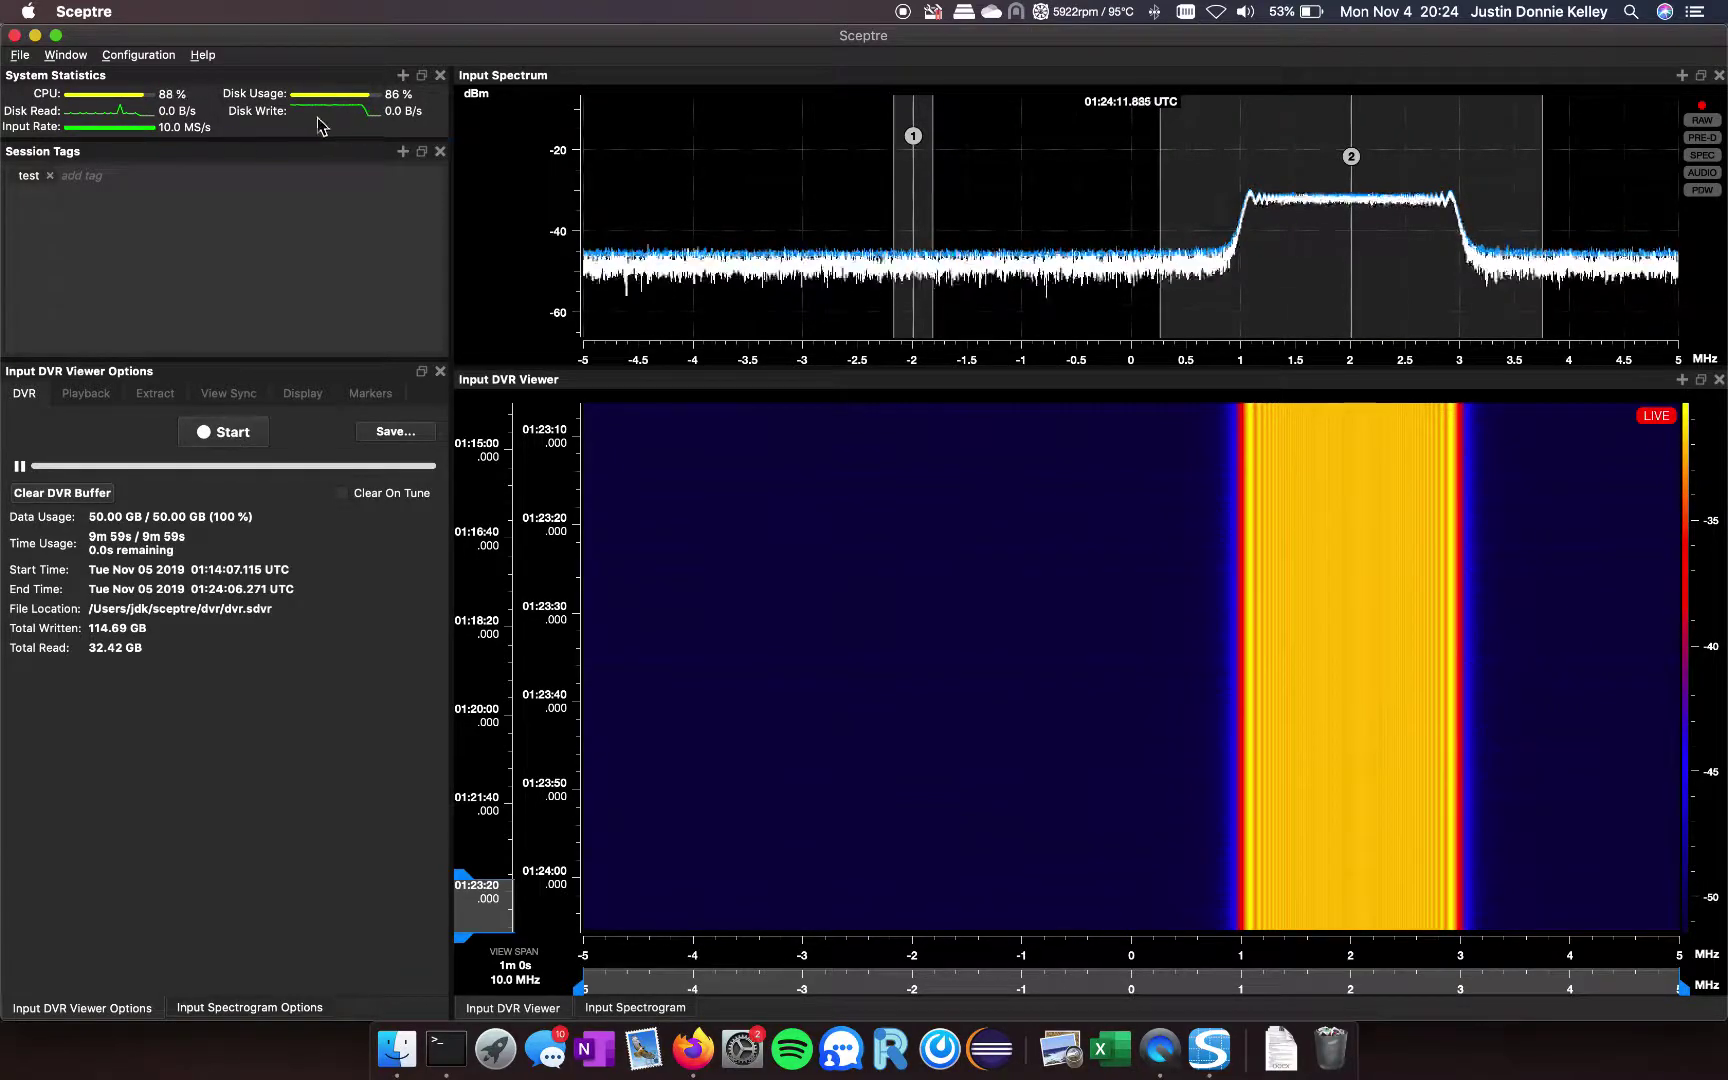
pyautogui.click(219, 436)
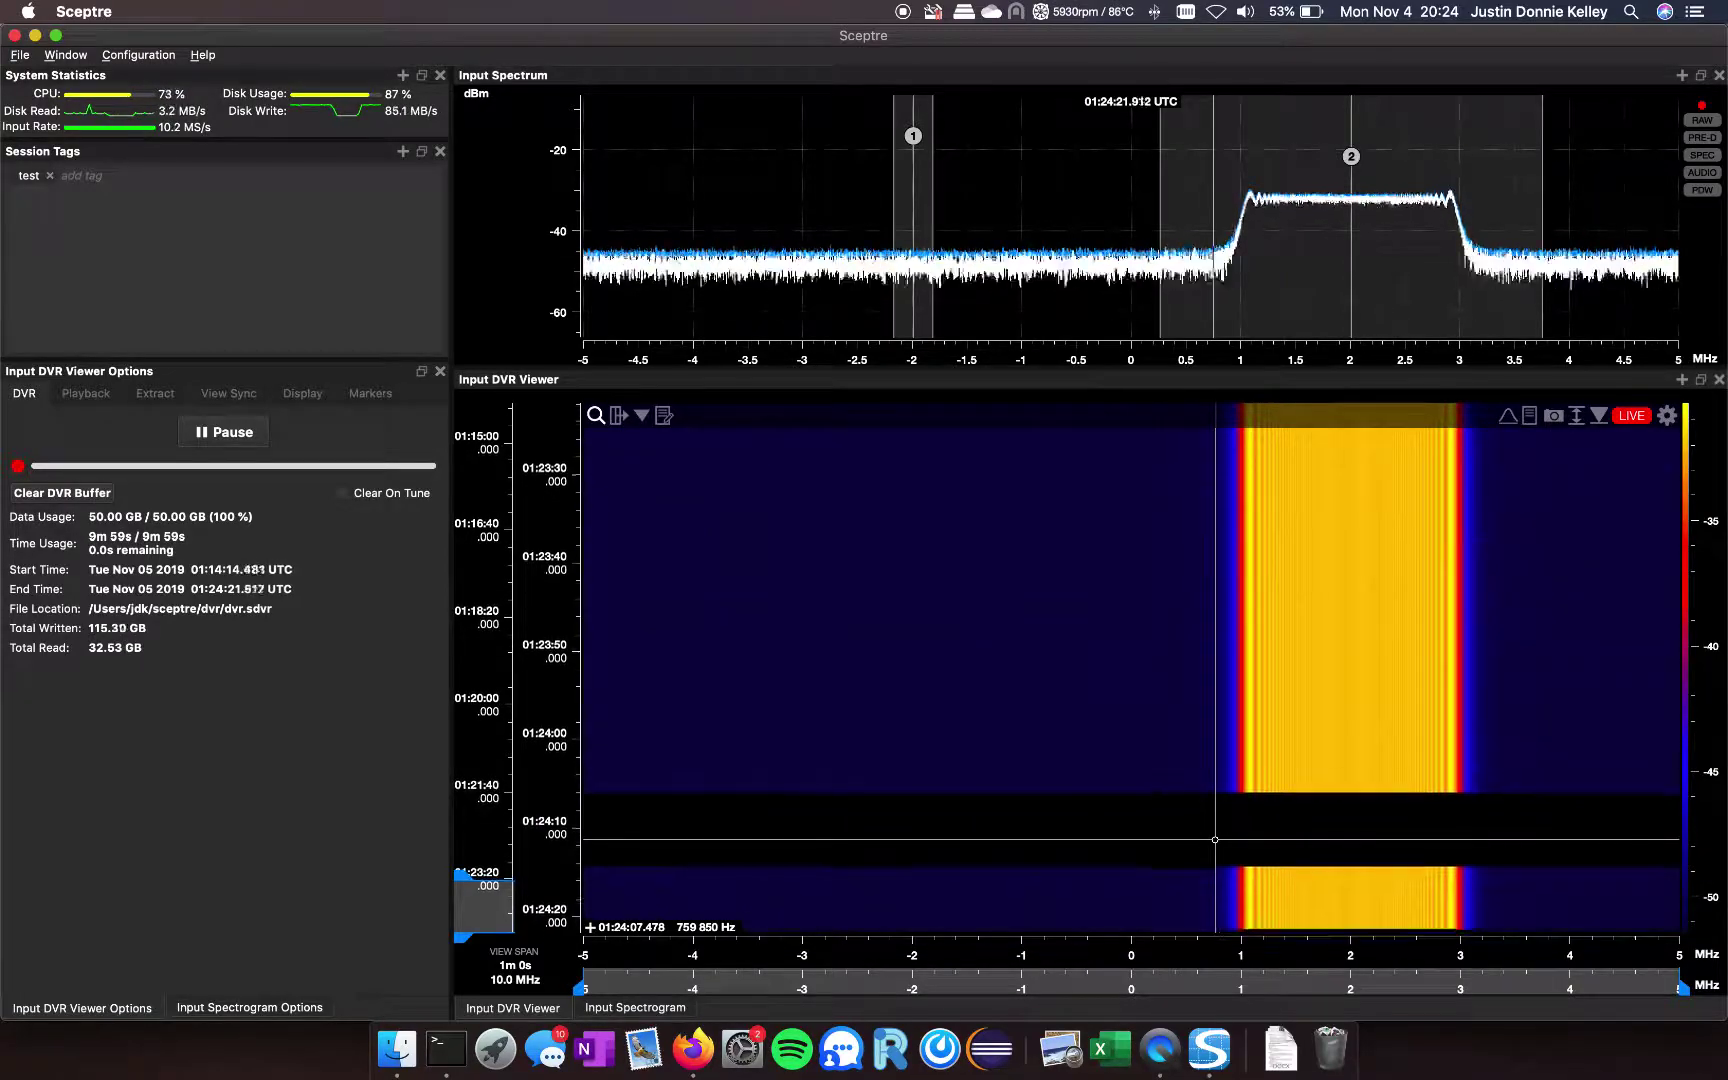
pyautogui.click(240, 434)
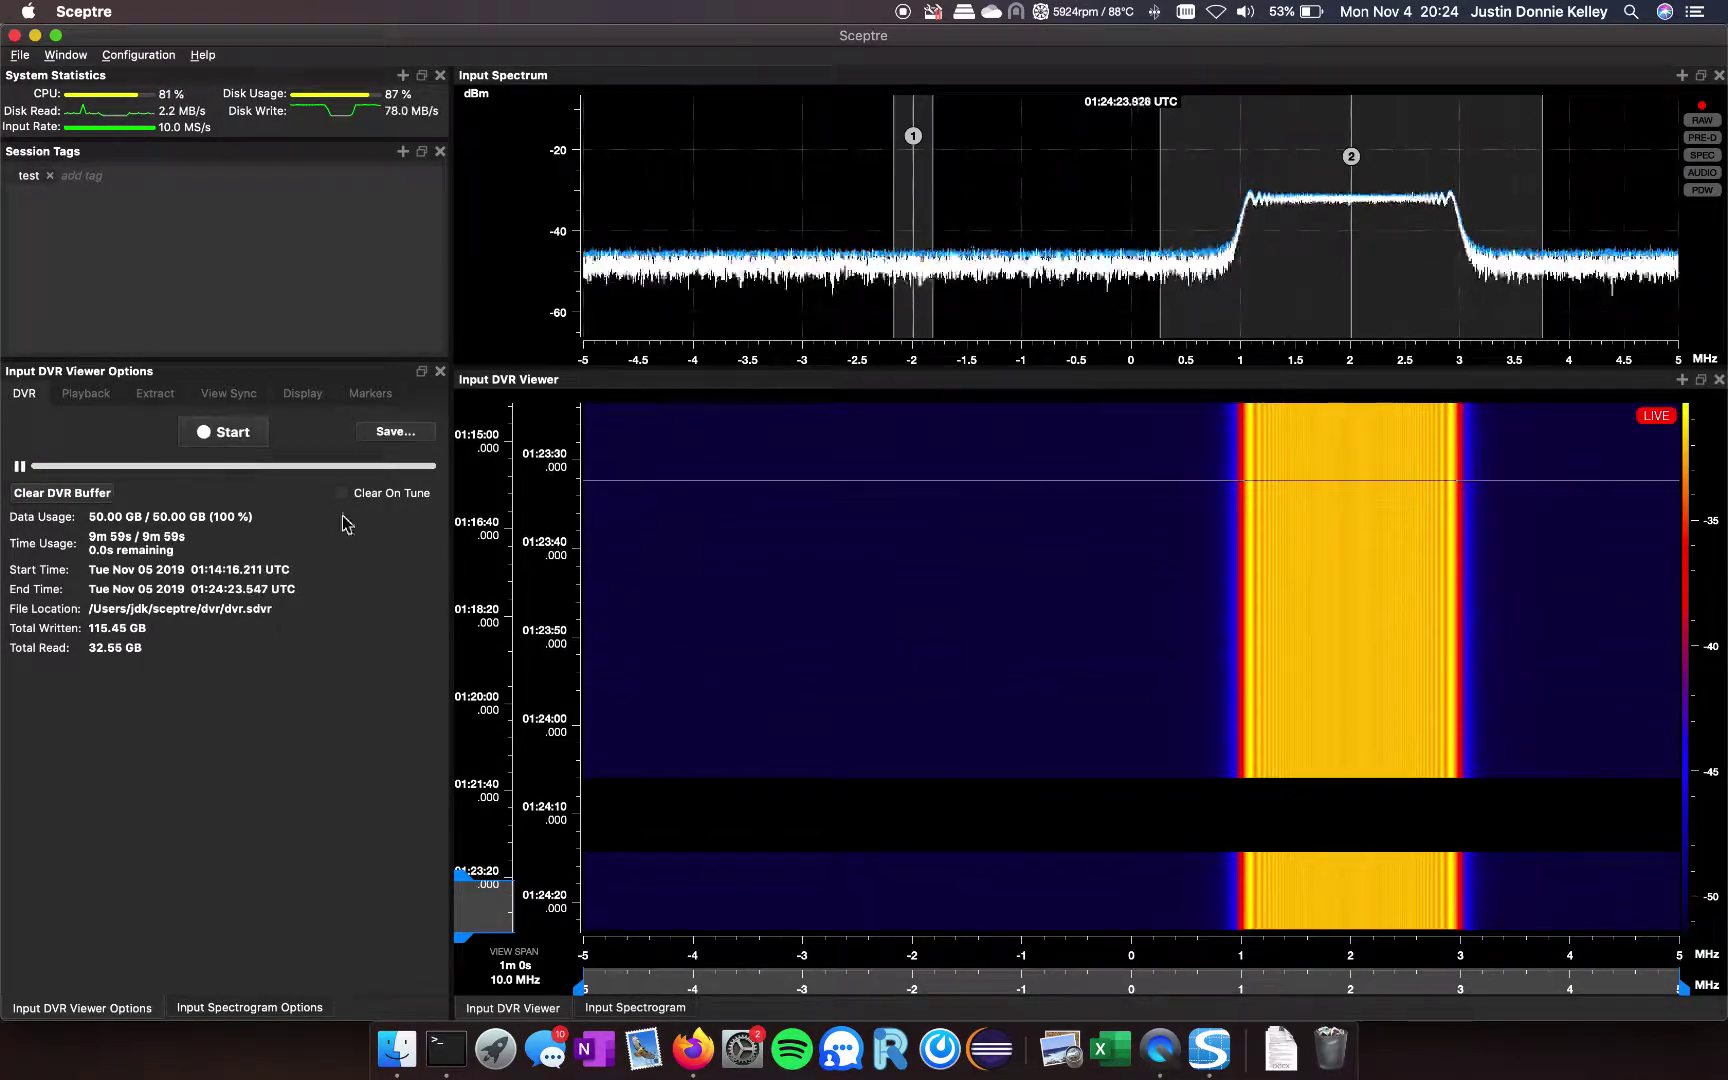
# Save the paused DVR buffer using the option "Move file and replace it with new empty file (fastest)".
pyautogui.click(393, 432)
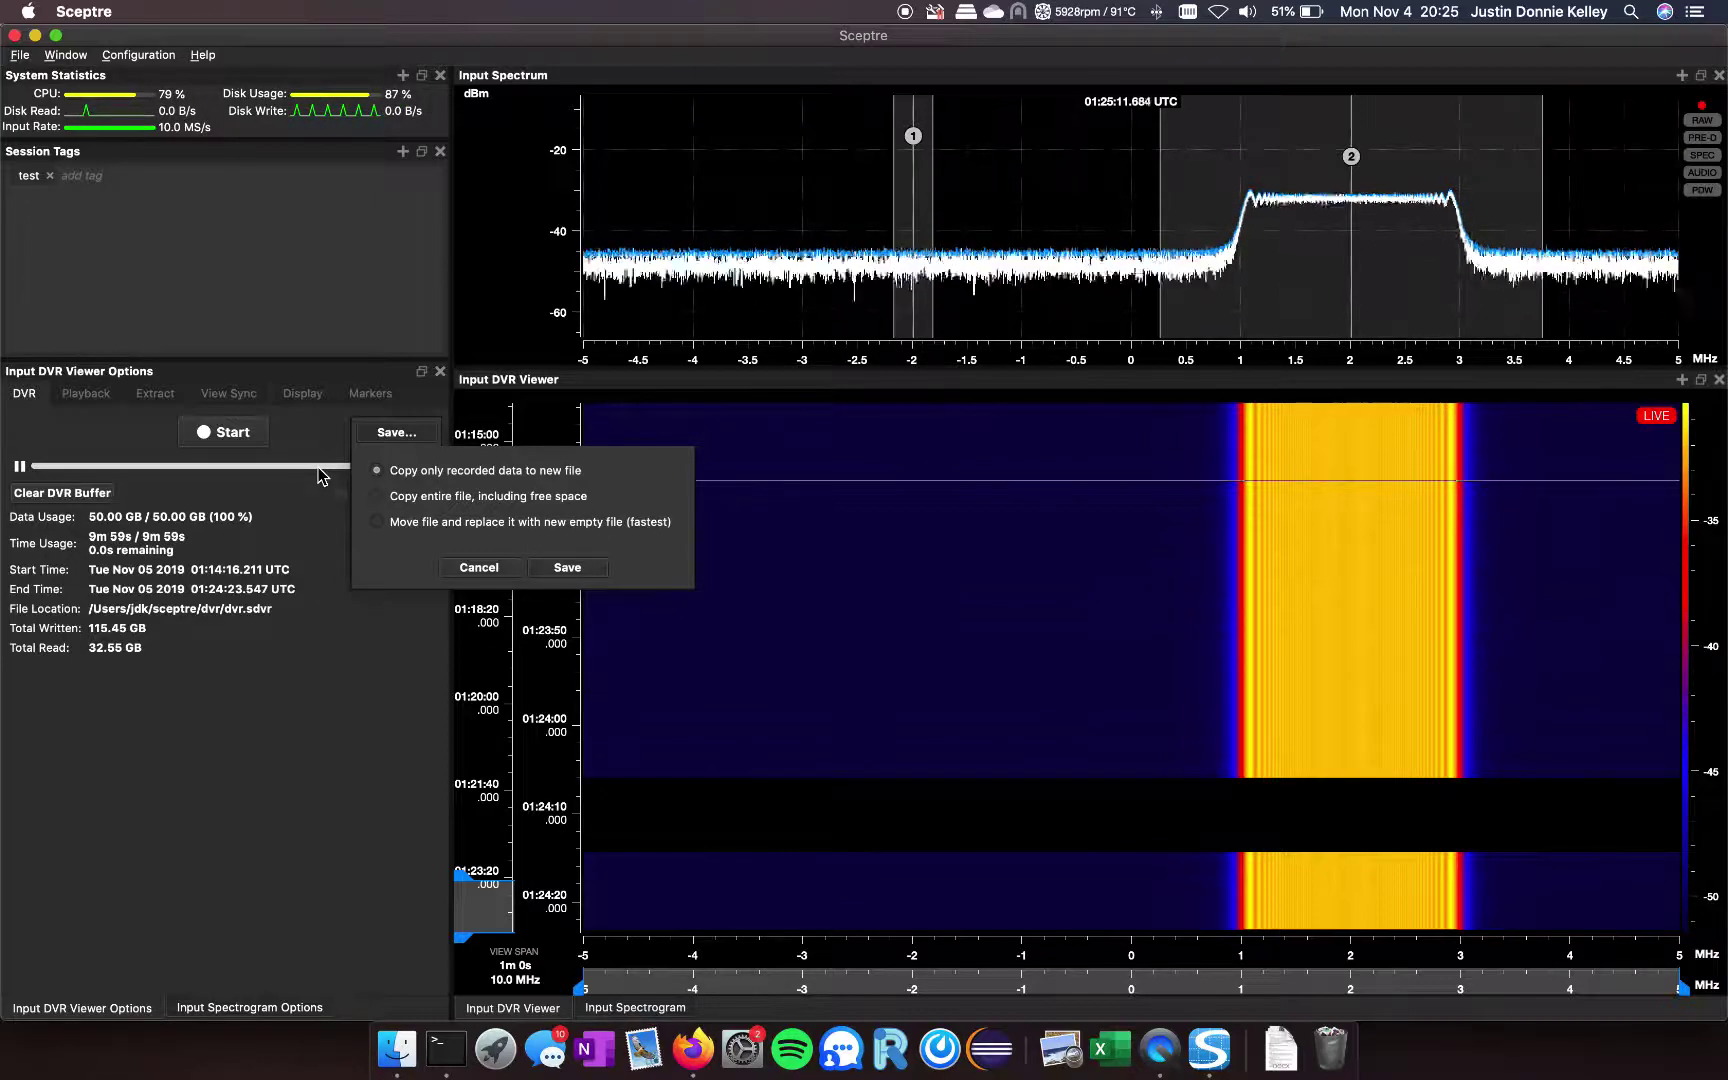
pyautogui.click(380, 524)
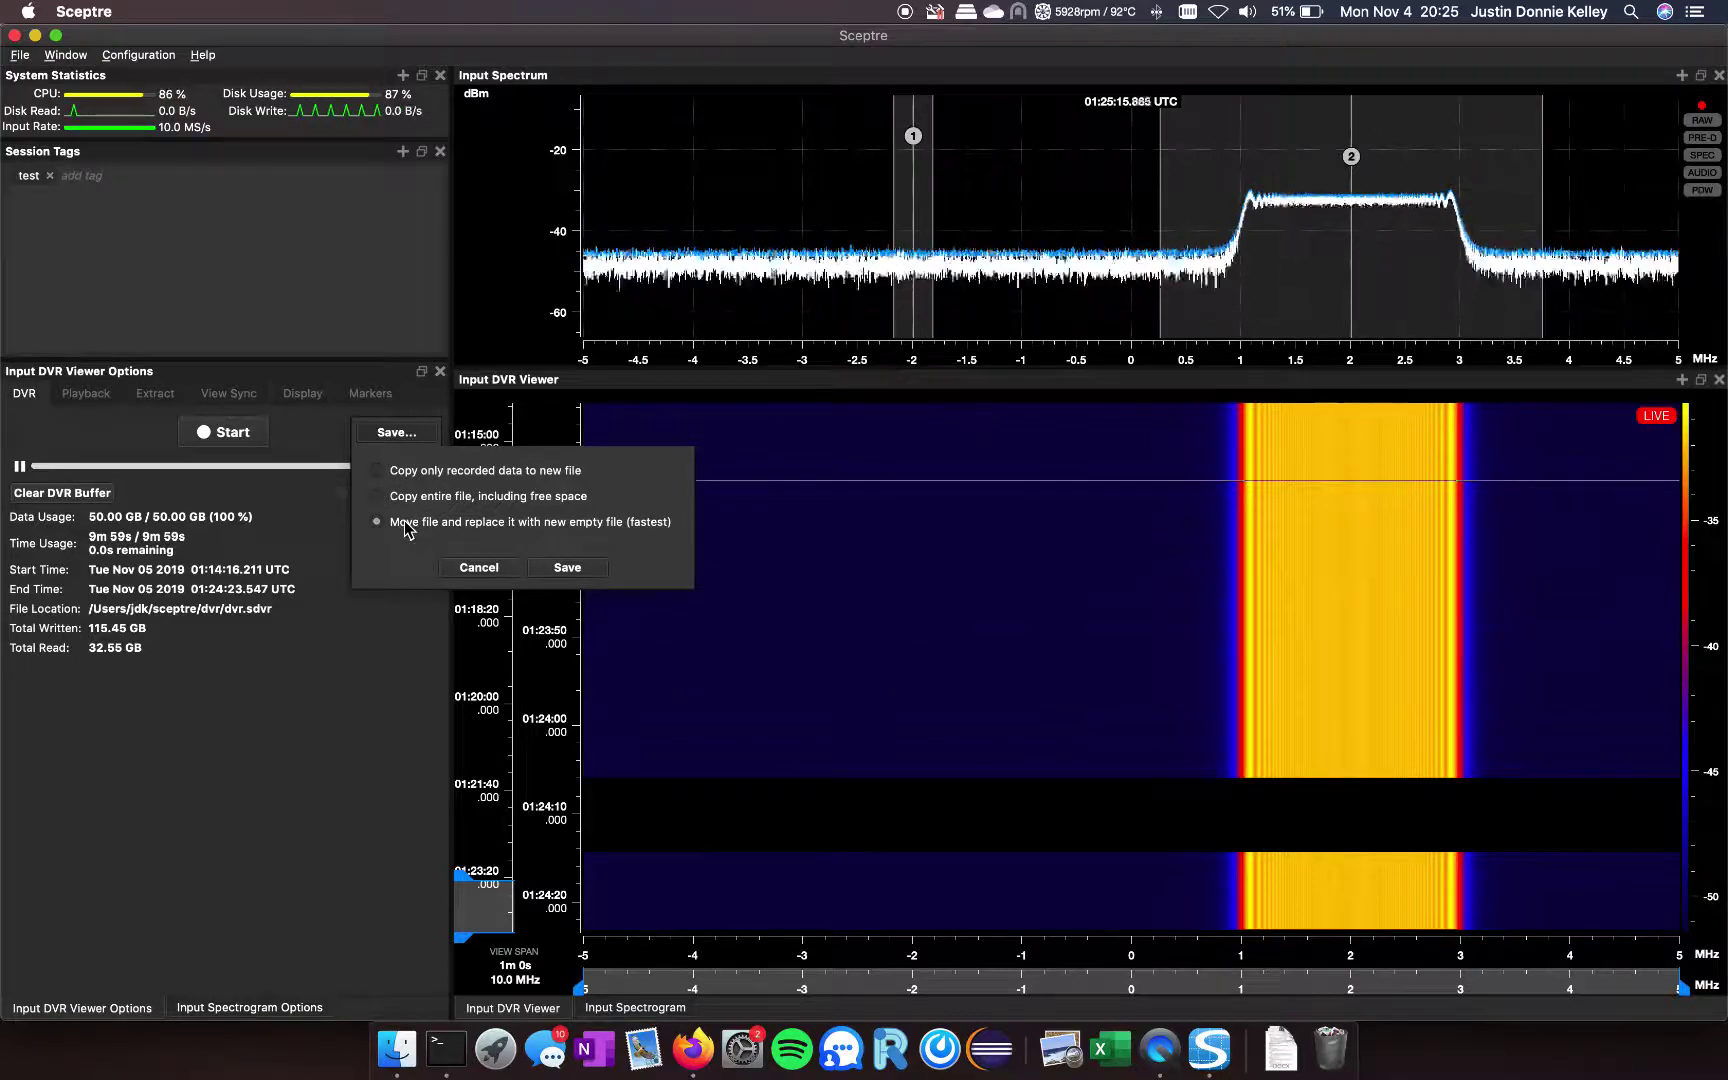
pyautogui.click(567, 567)
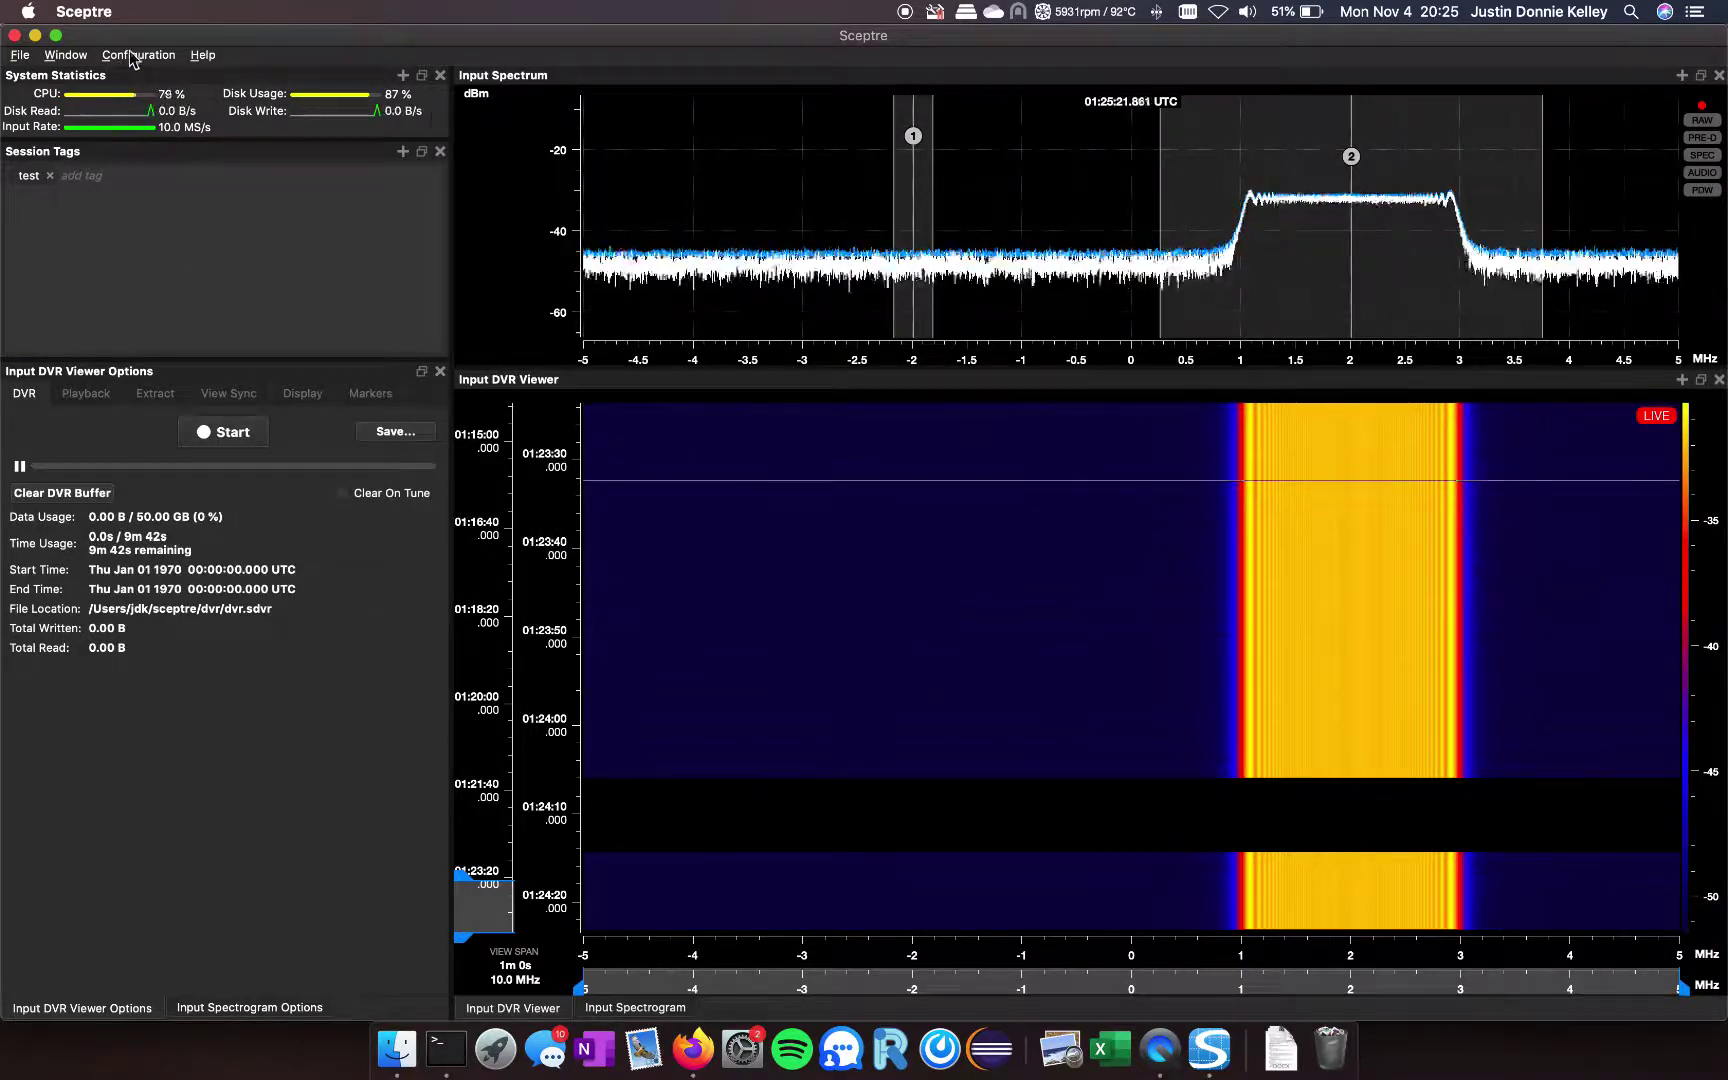
# Open the Recording Database docked with the DVR Viewer and enlarge the DVR Viewer Options by shrinking the Session Tags area.
pyautogui.click(60, 55)
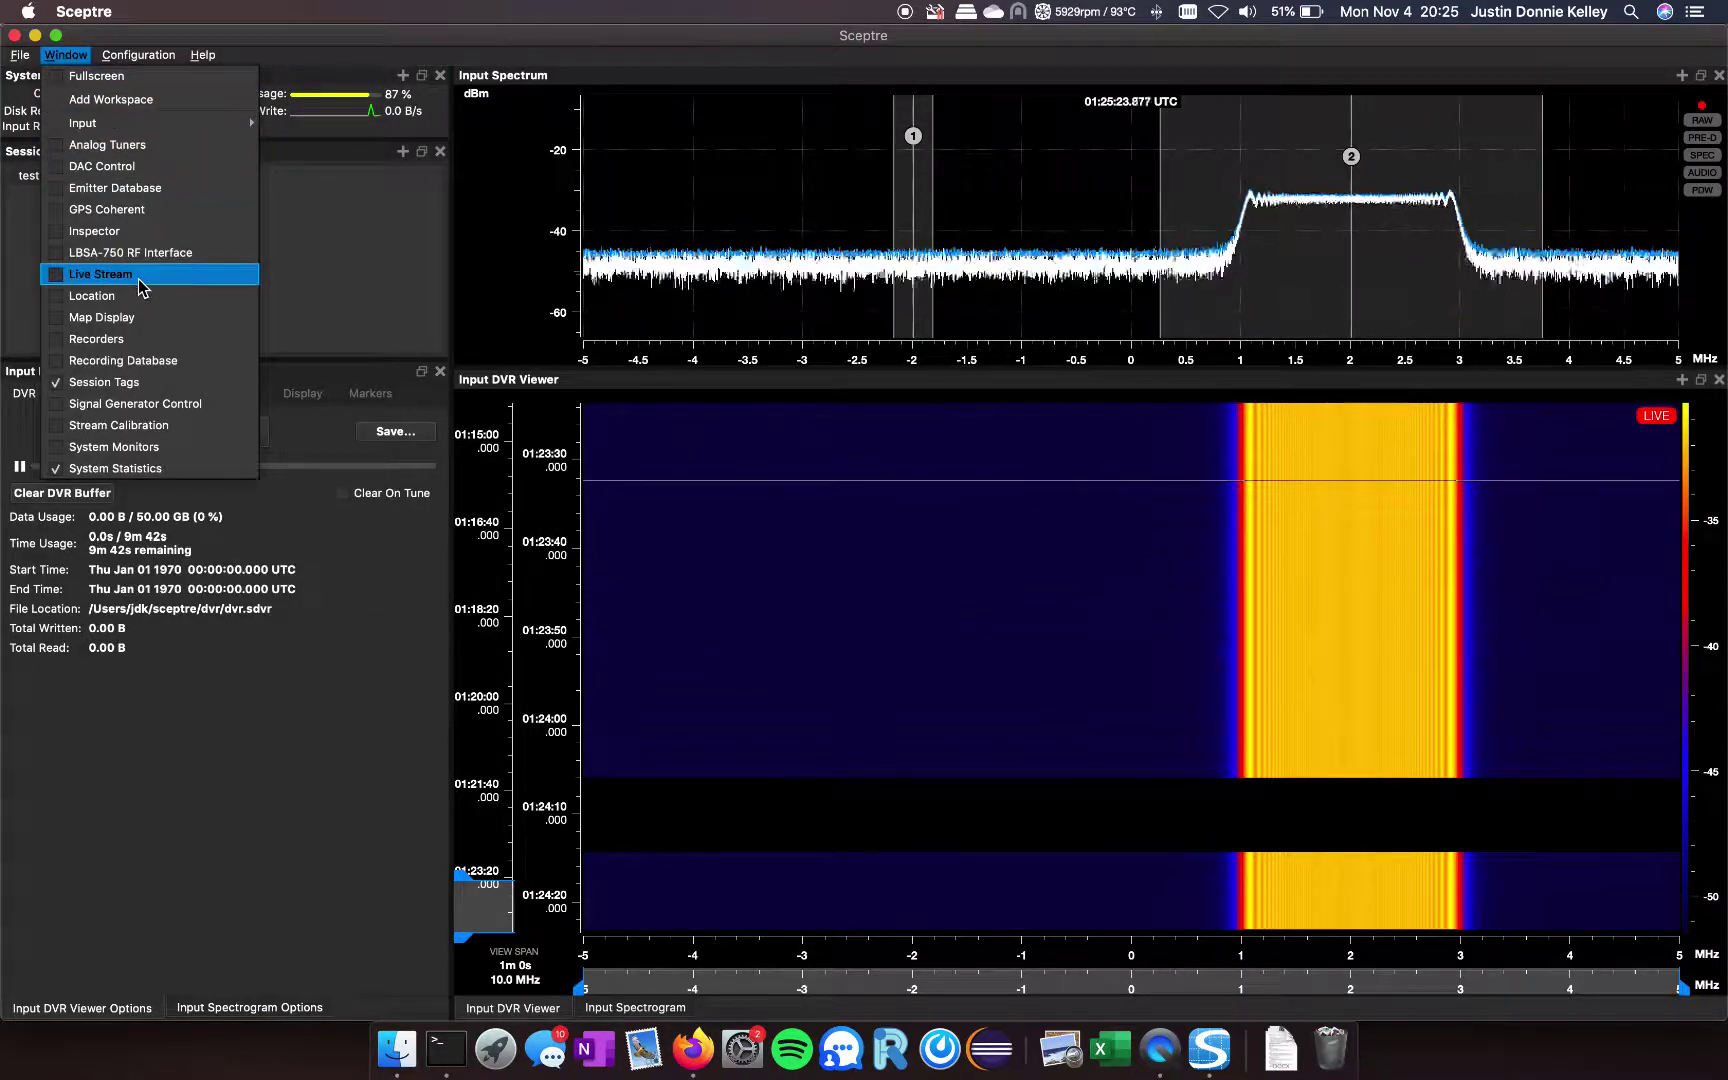
pyautogui.click(150, 362)
pyautogui.moveTo(592, 828); pyautogui.dragTo(891, 702)
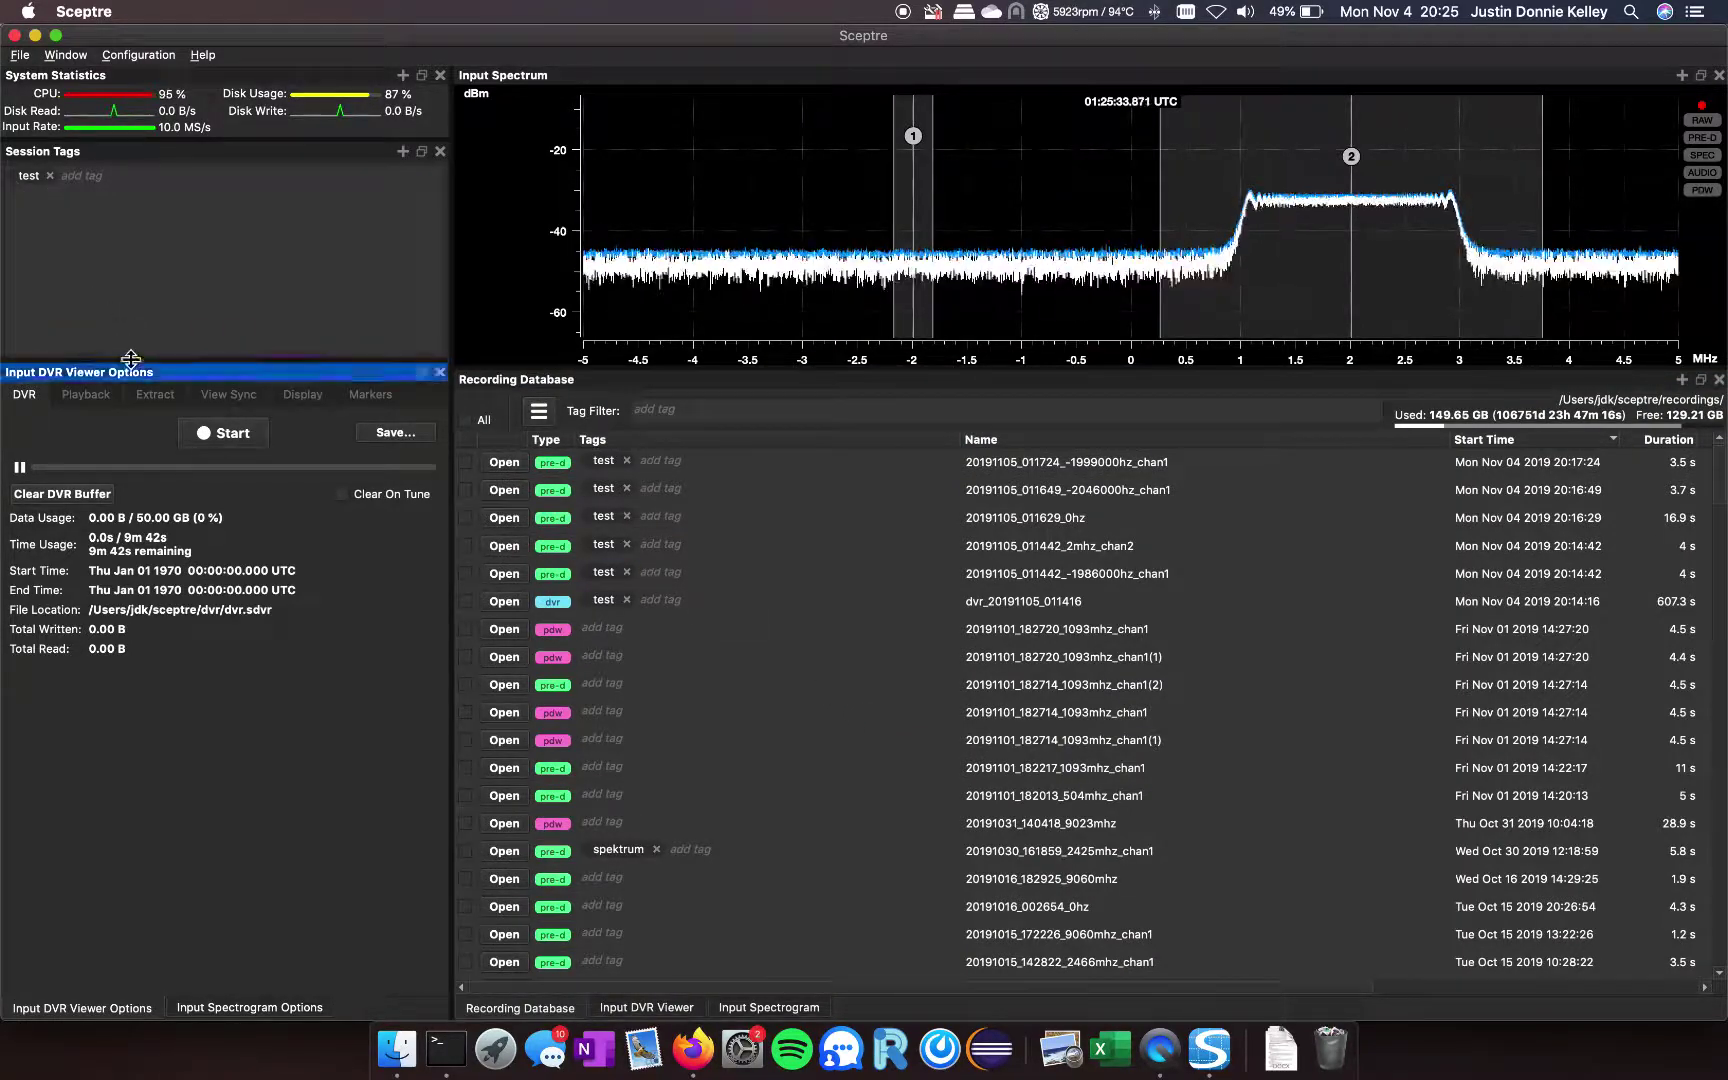
pyautogui.moveTo(131, 358); pyautogui.dragTo(133, 193)
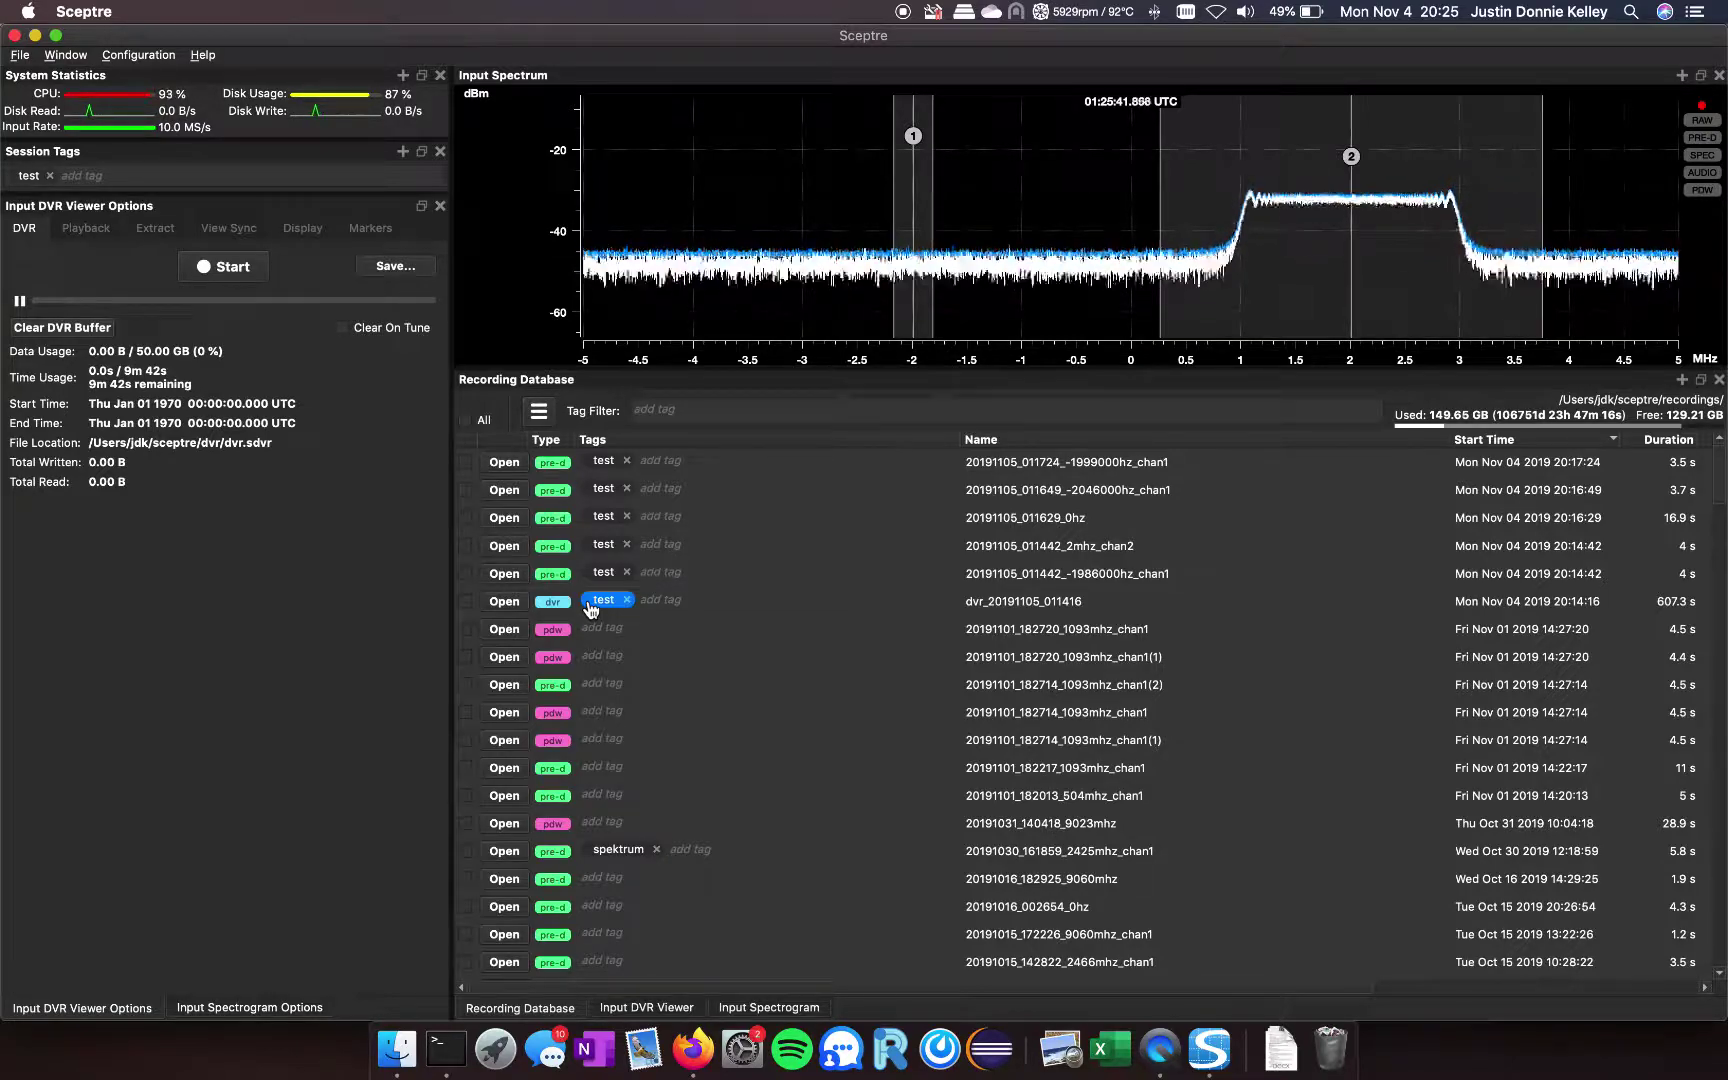
# Open the saved recording dvr_20191105_011416 with Sceptre Static and dismiss the session startup log.
pyautogui.rightClick(512, 607)
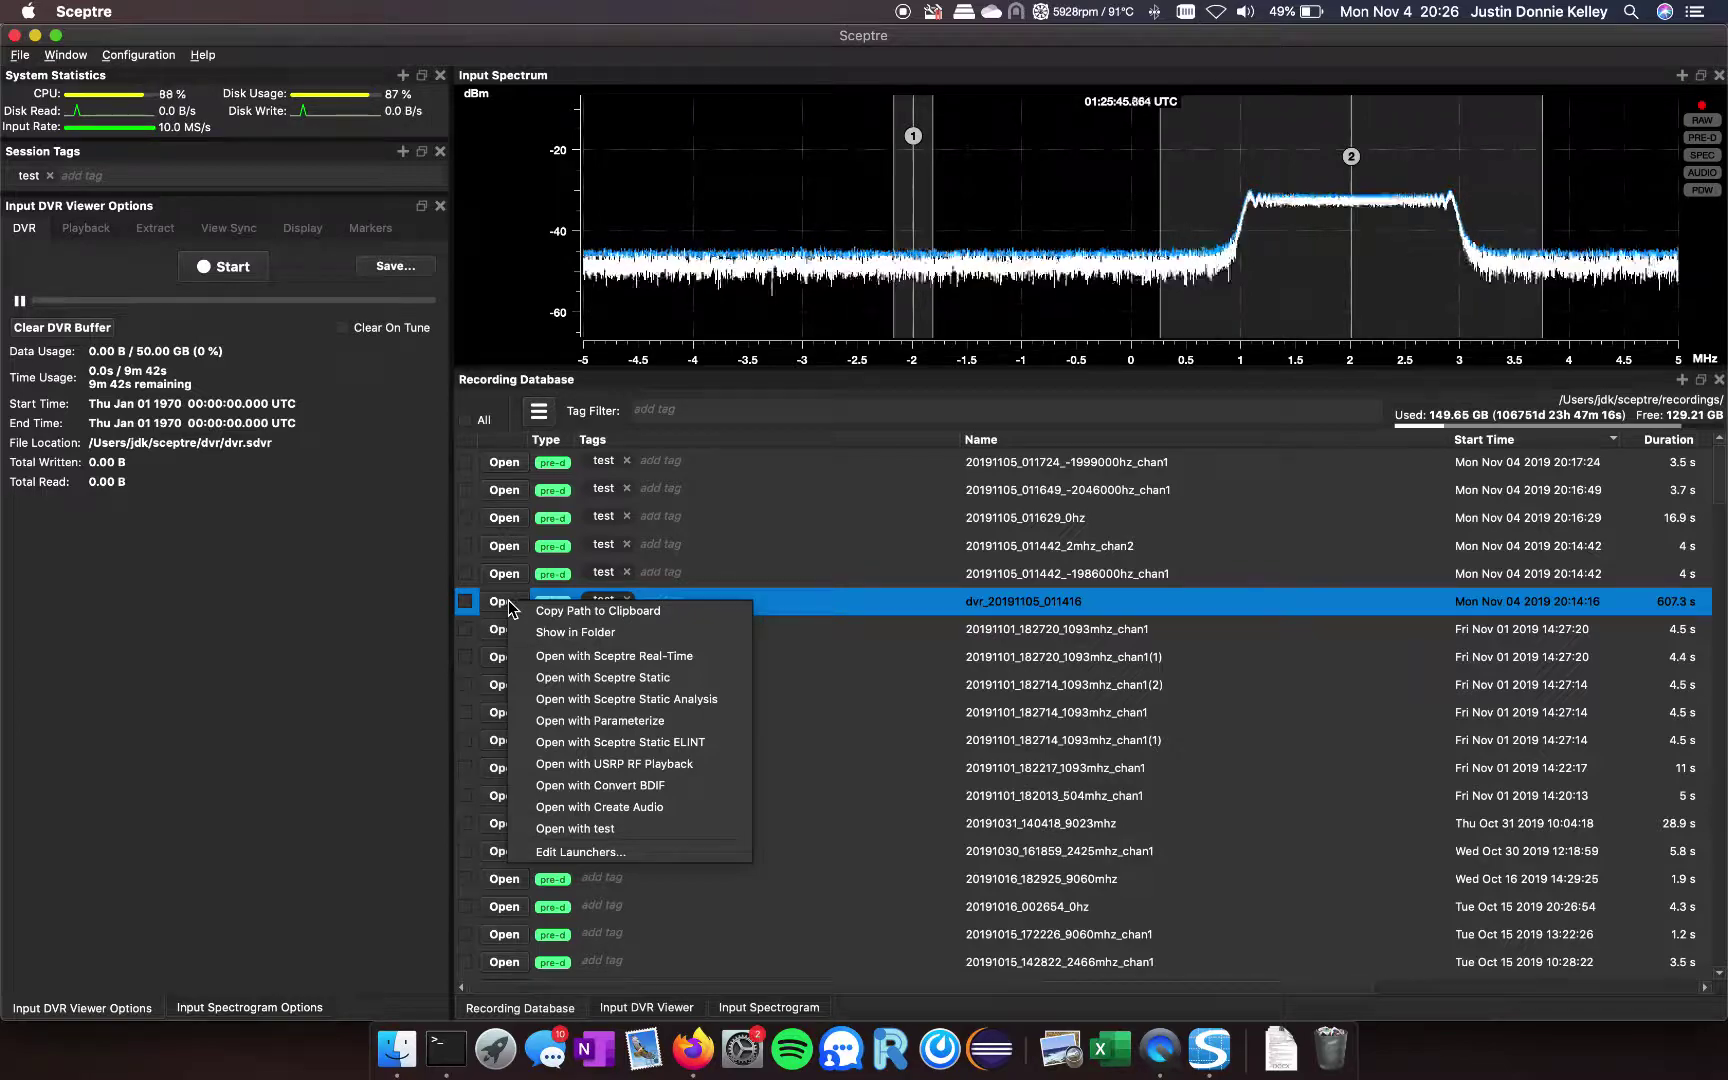
pyautogui.click(604, 679)
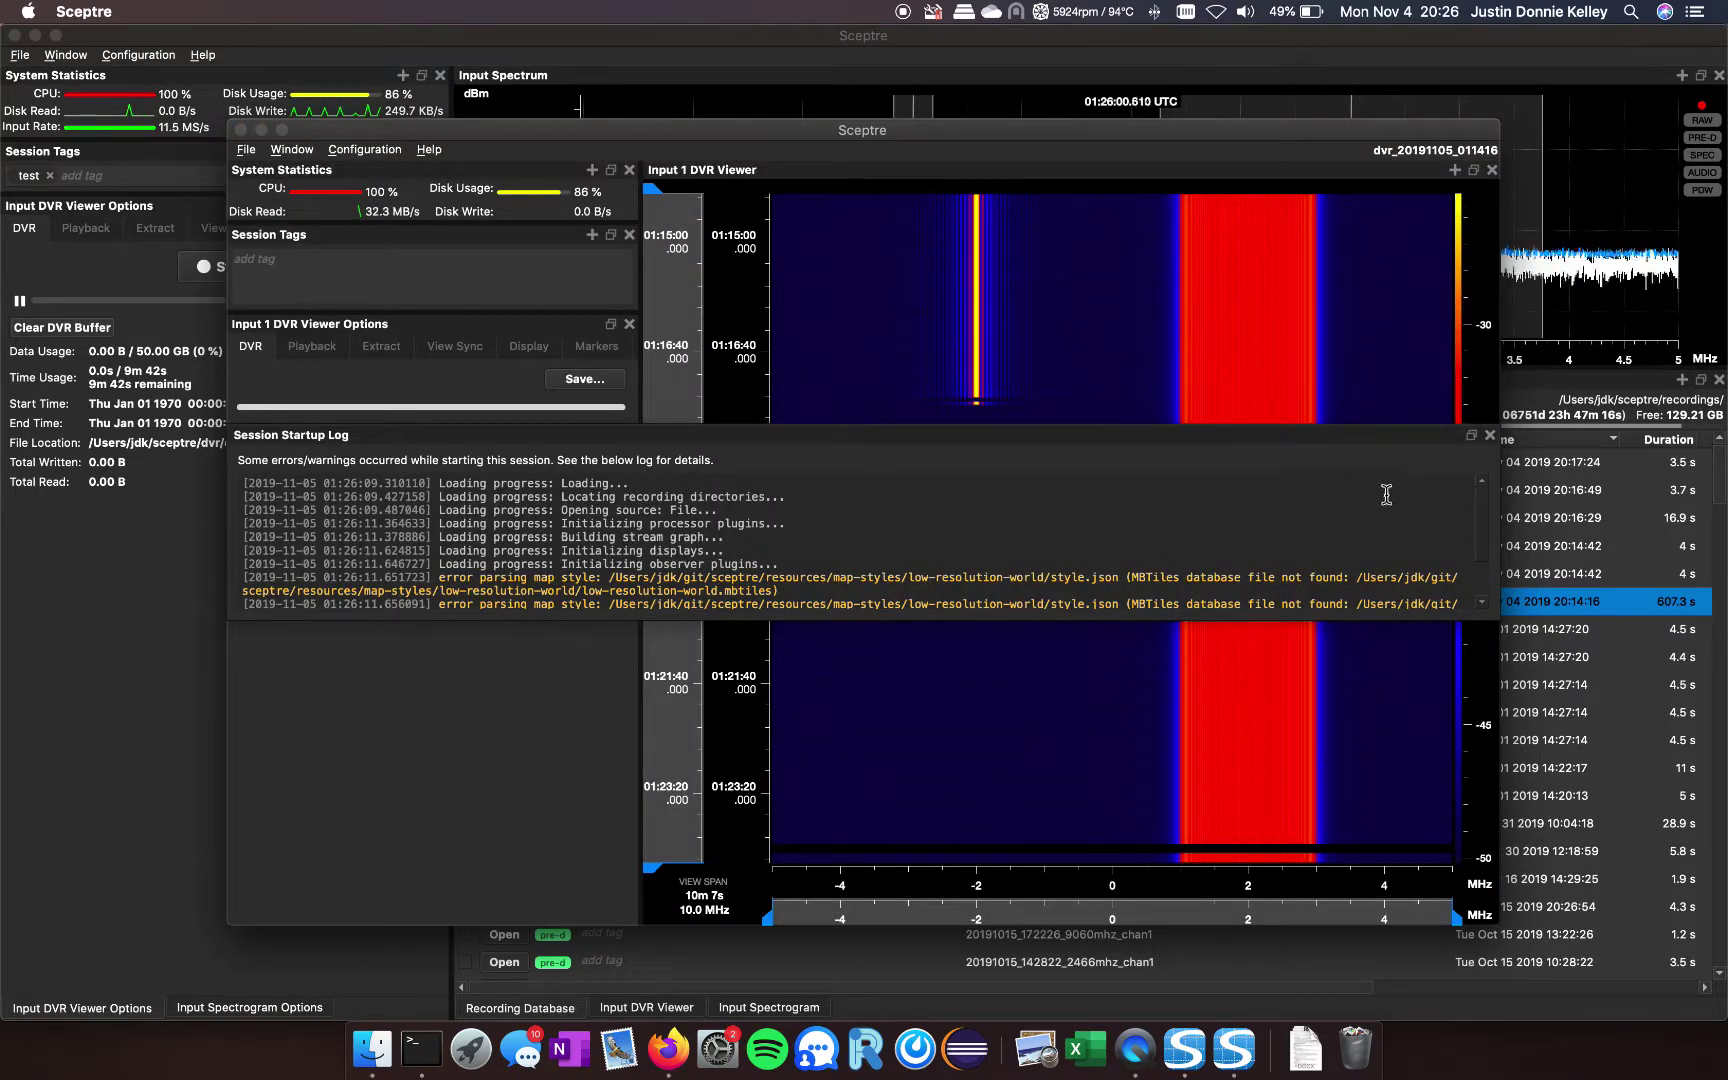
pyautogui.click(1490, 436)
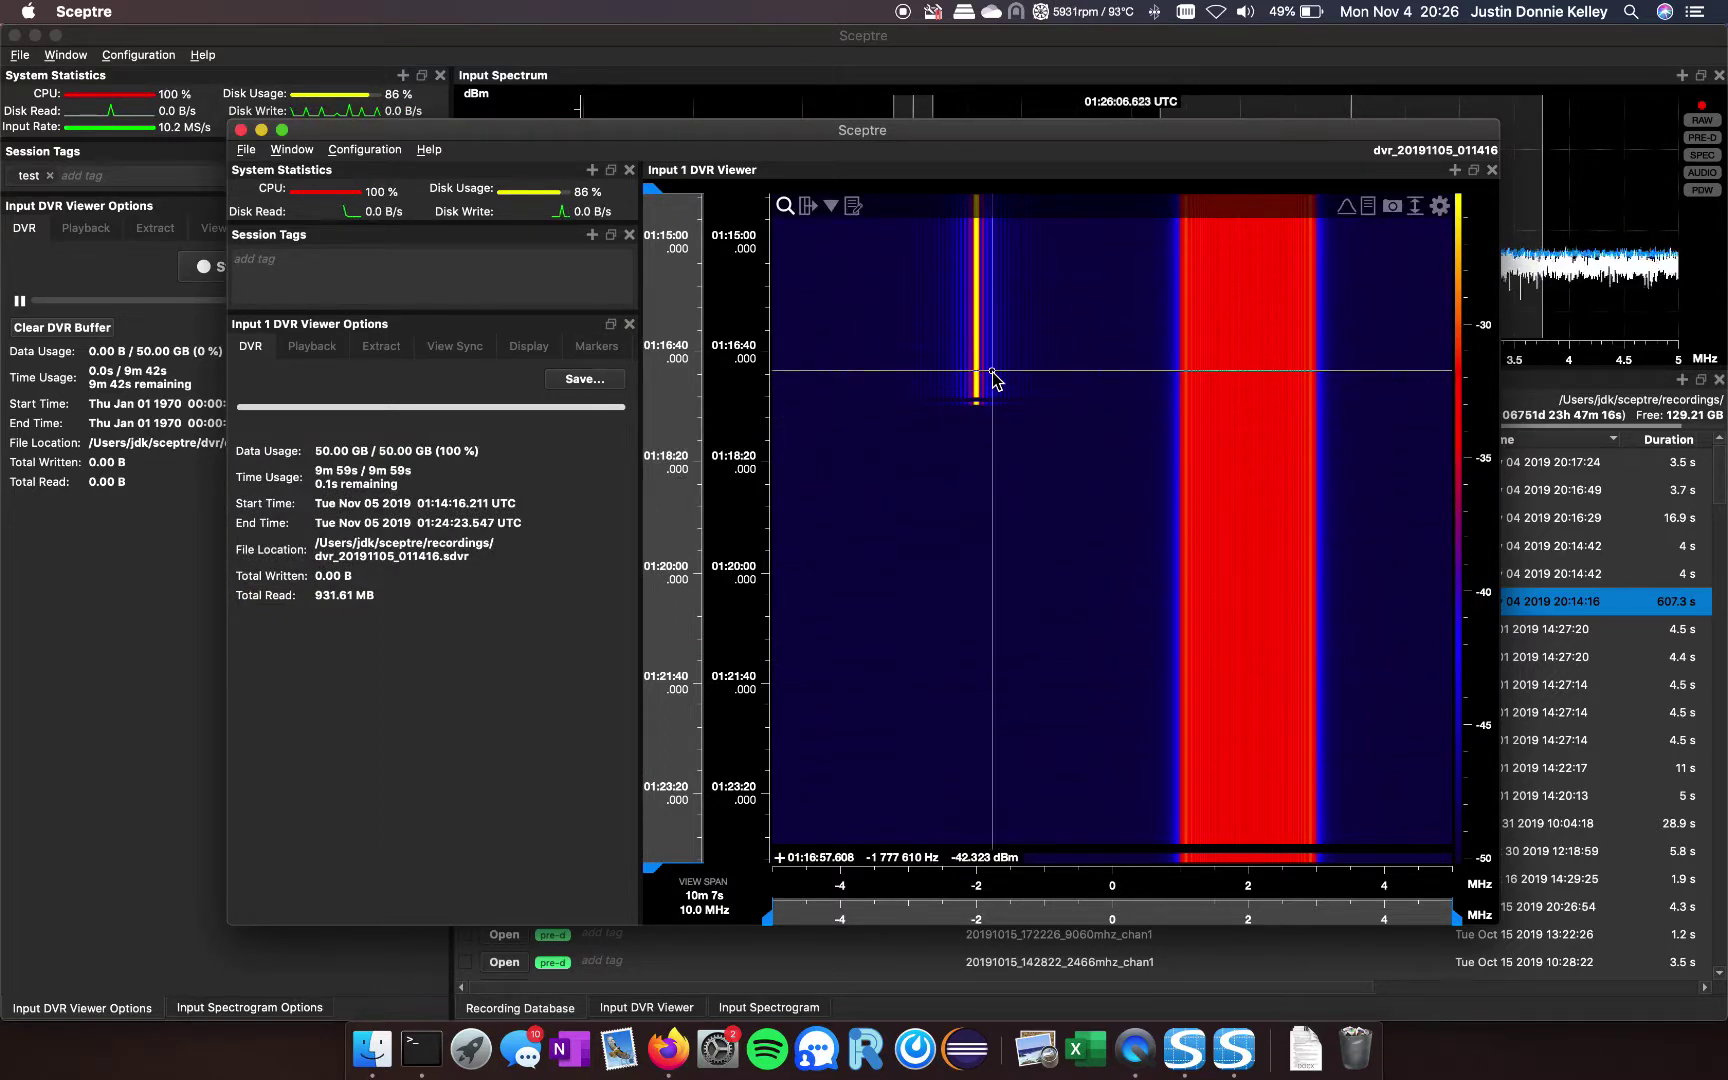
# Examine the saved DVR data near 01:17:20 at a time span of about 1 ms with the display enhanced.
pyautogui.scroll(2, 982, 395)
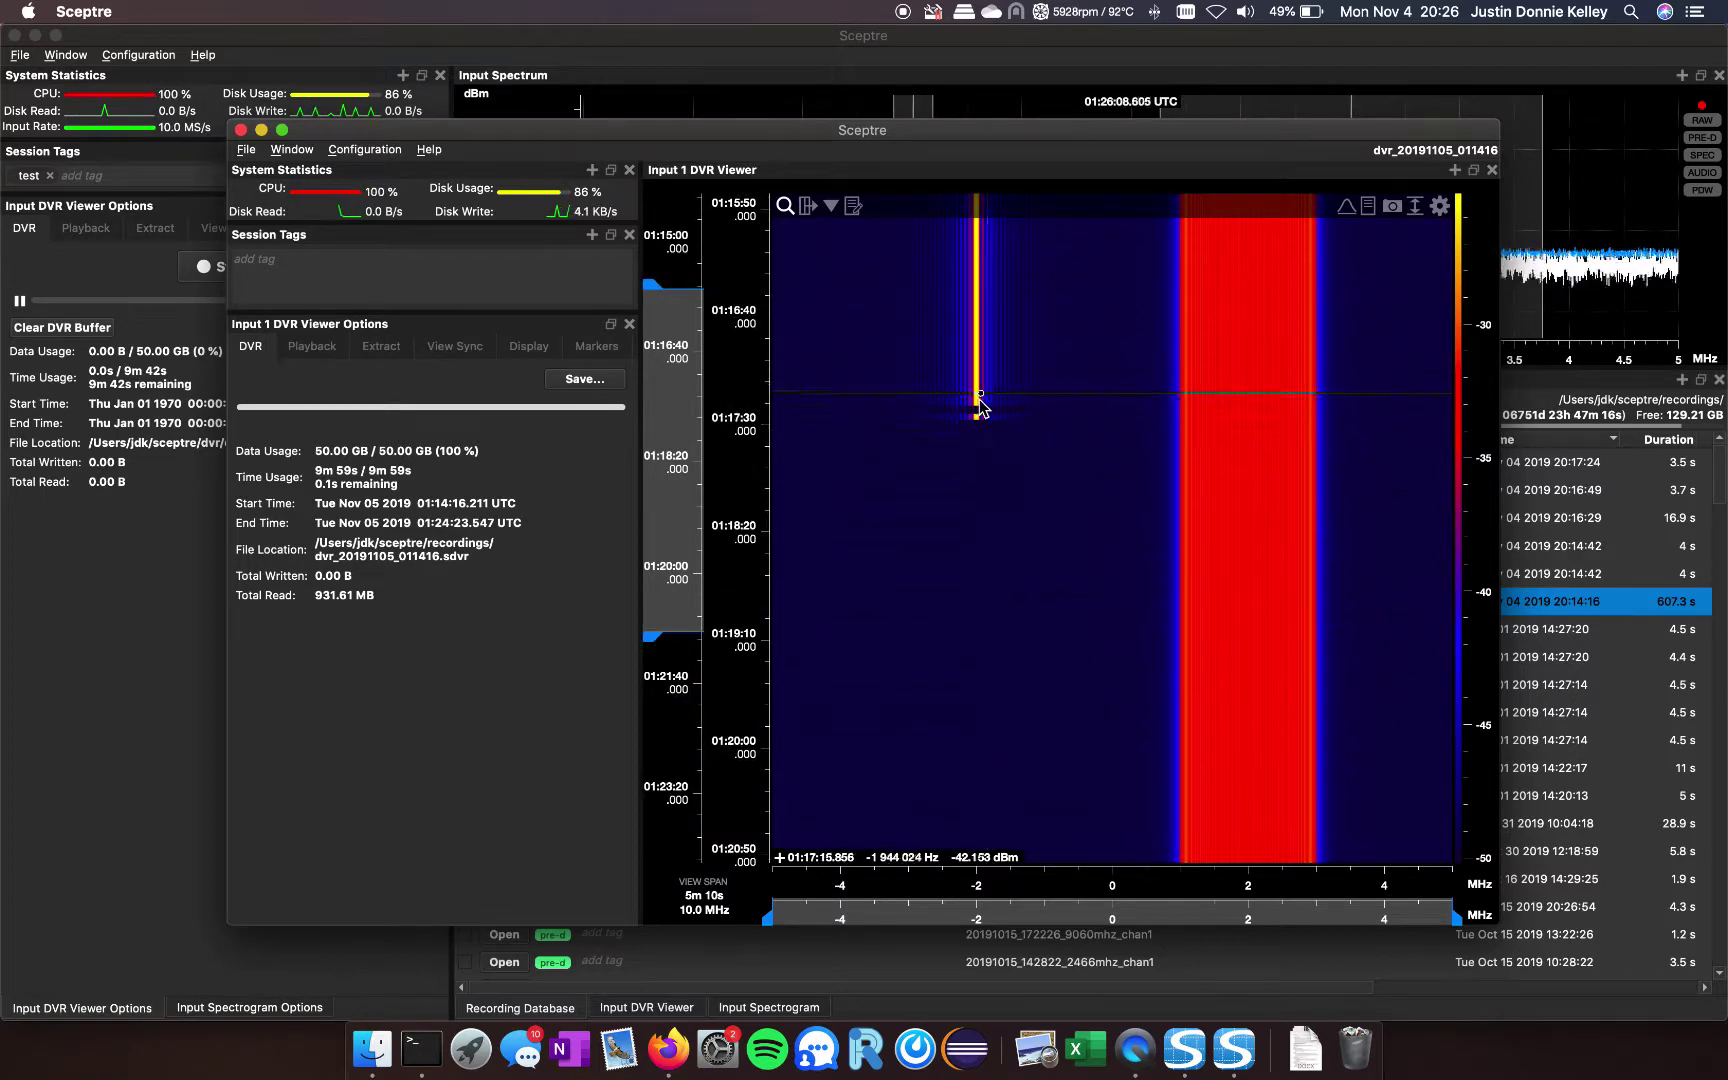
pyautogui.scroll(2, 978, 399)
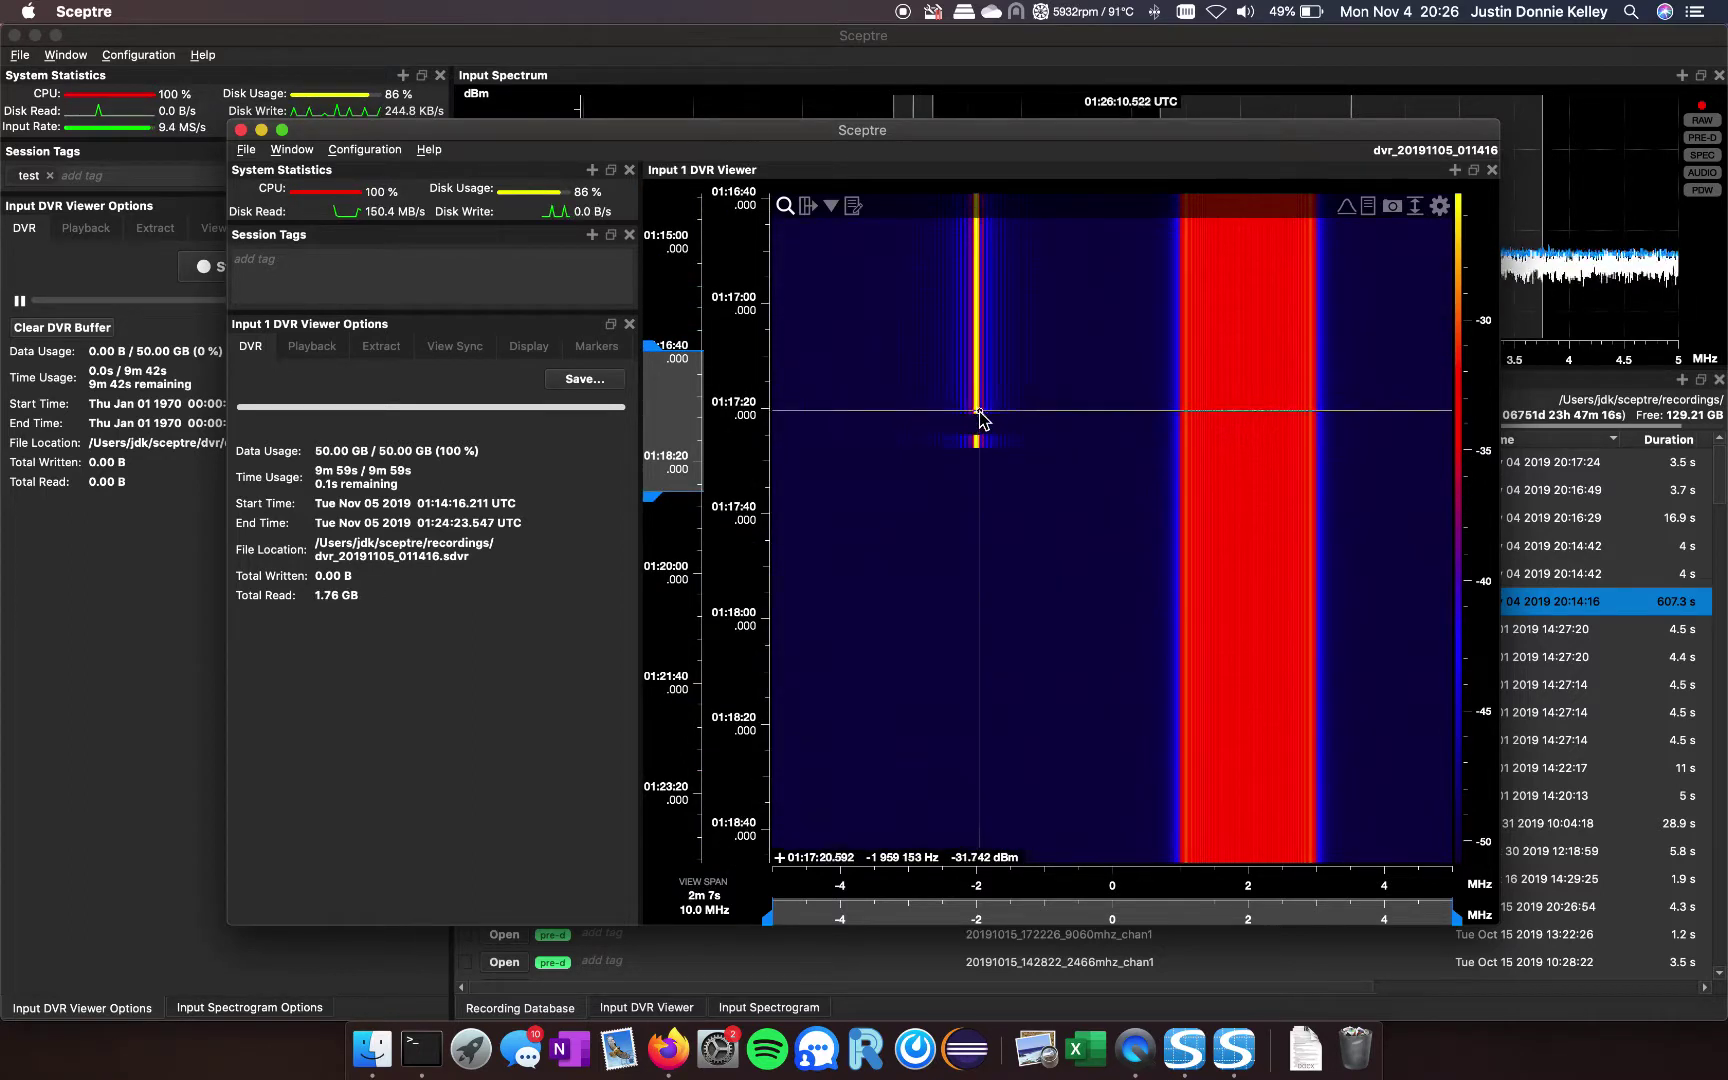
pyautogui.scroll(8, 978, 416)
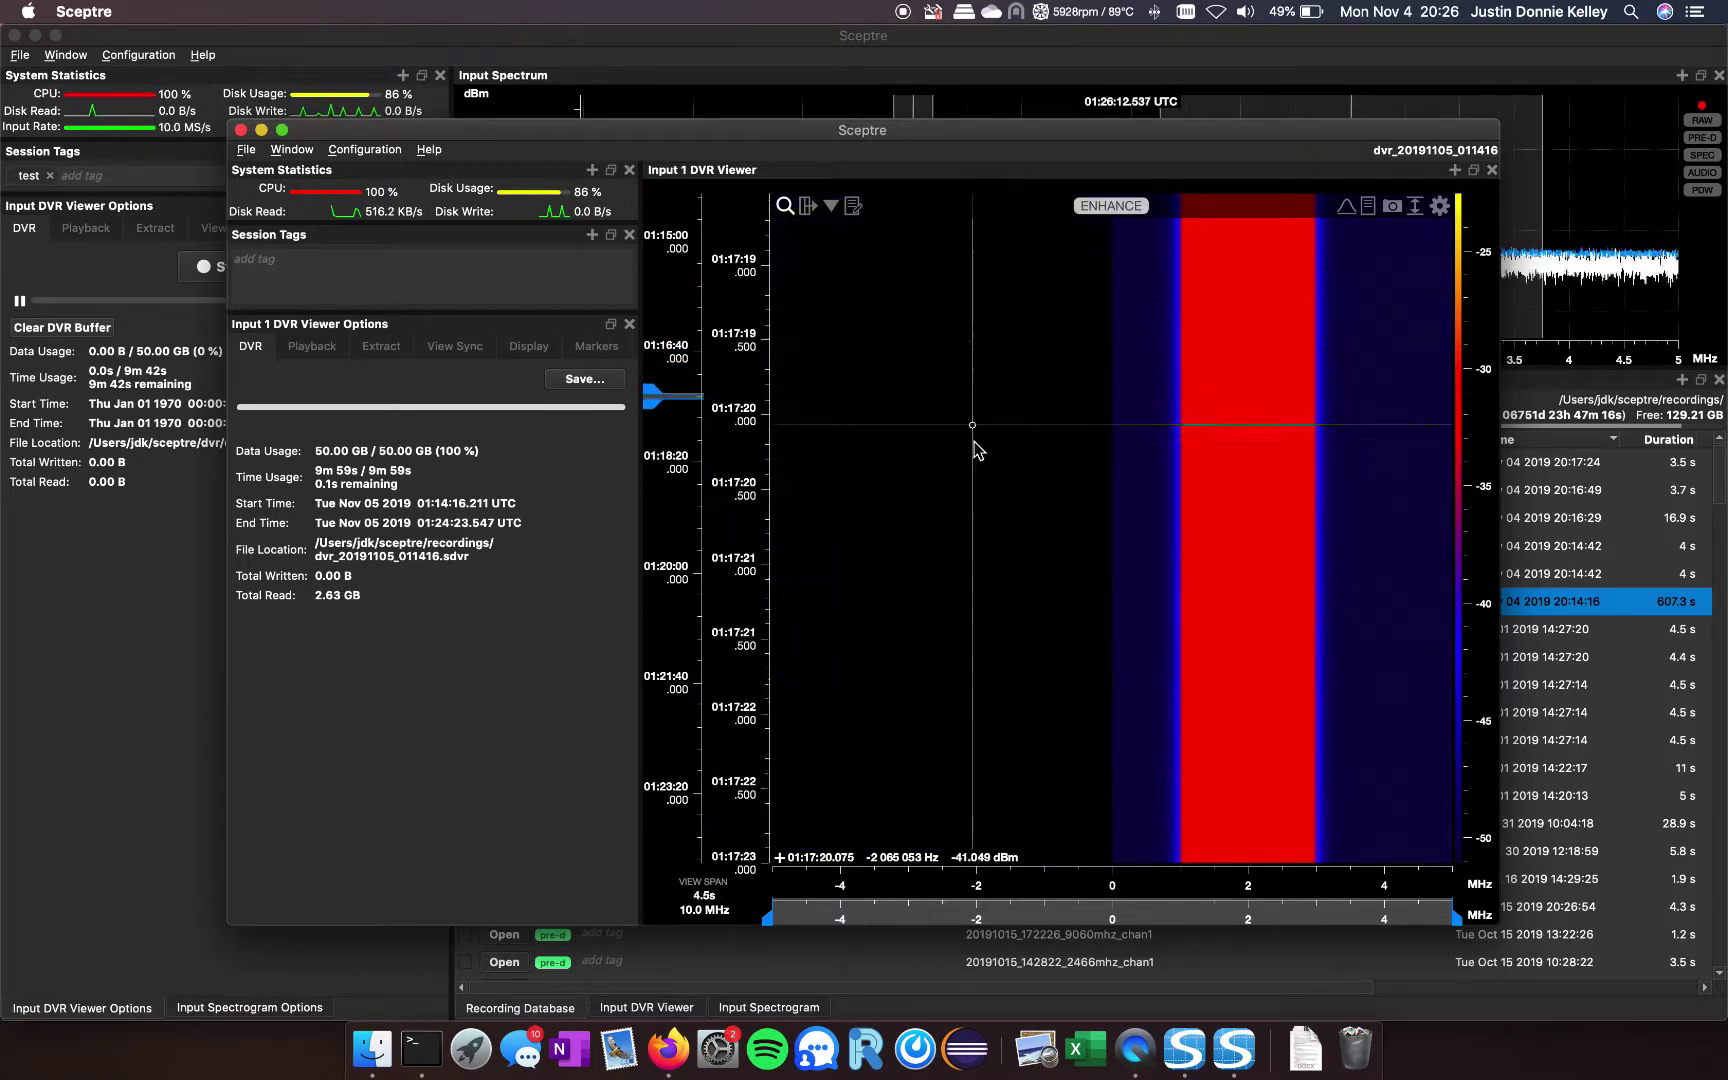
pyautogui.scroll(10, 975, 455)
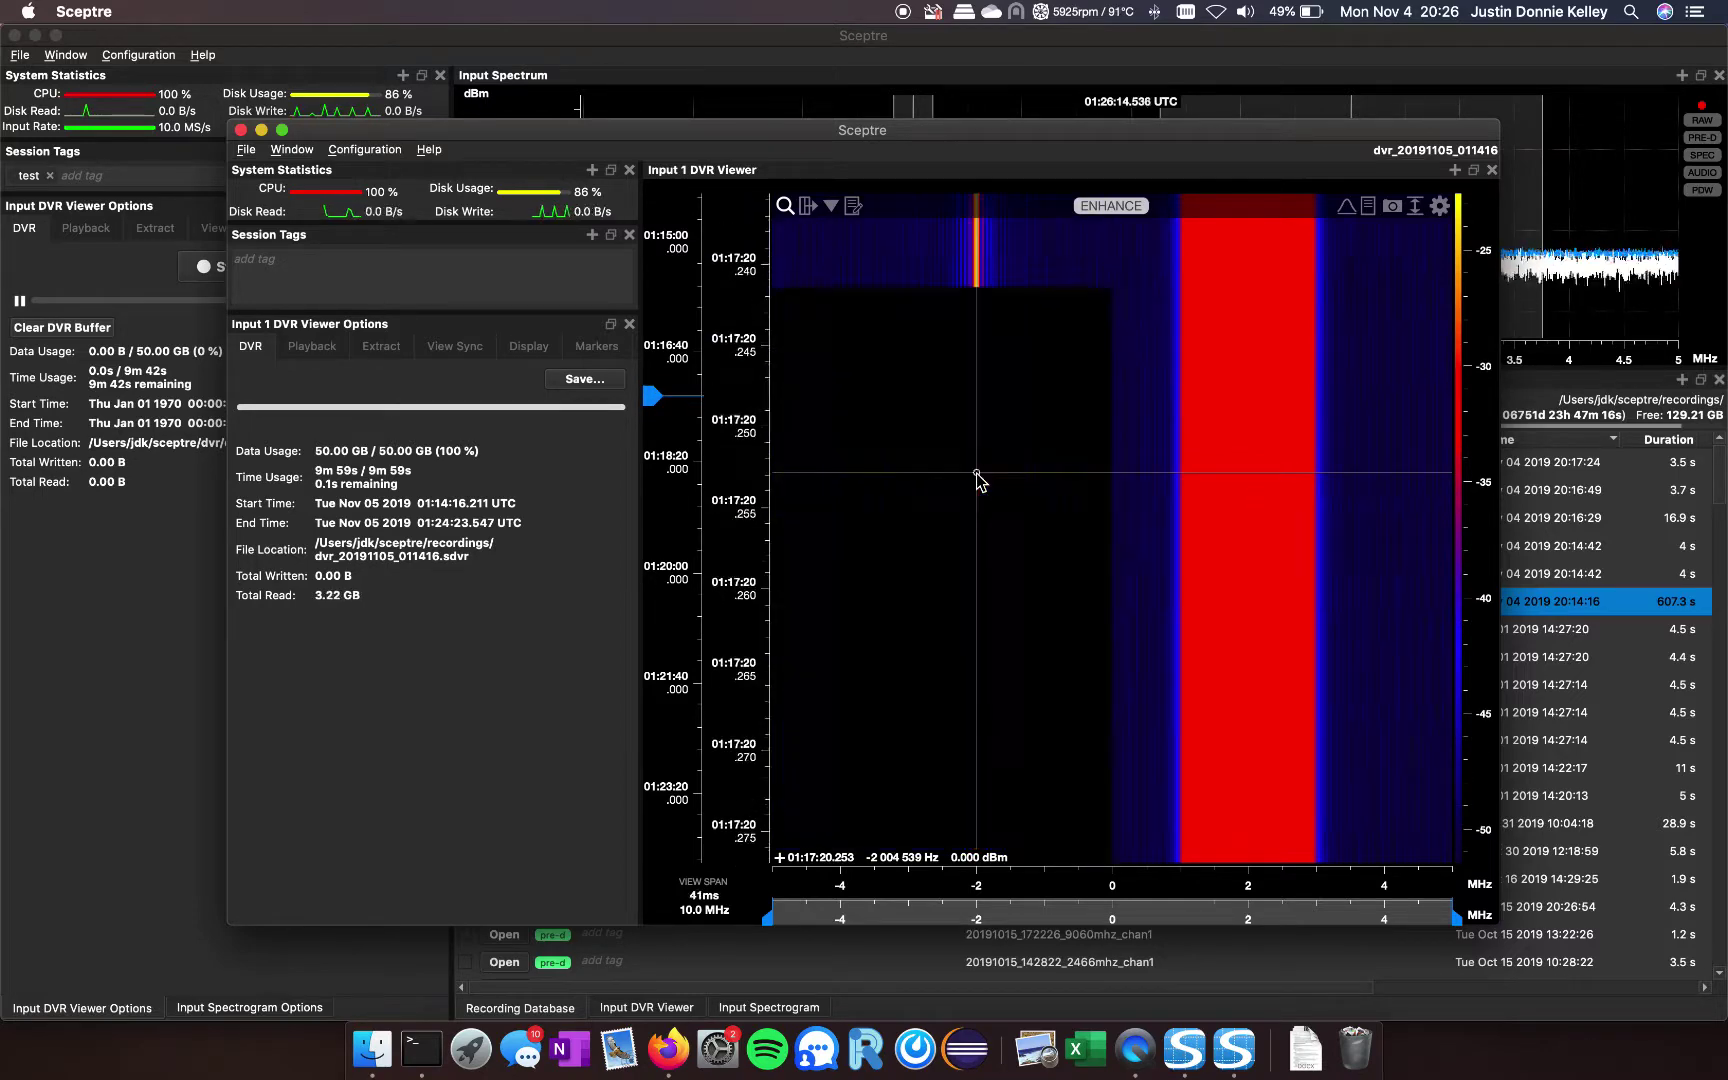
pyautogui.scroll(7, 977, 474)
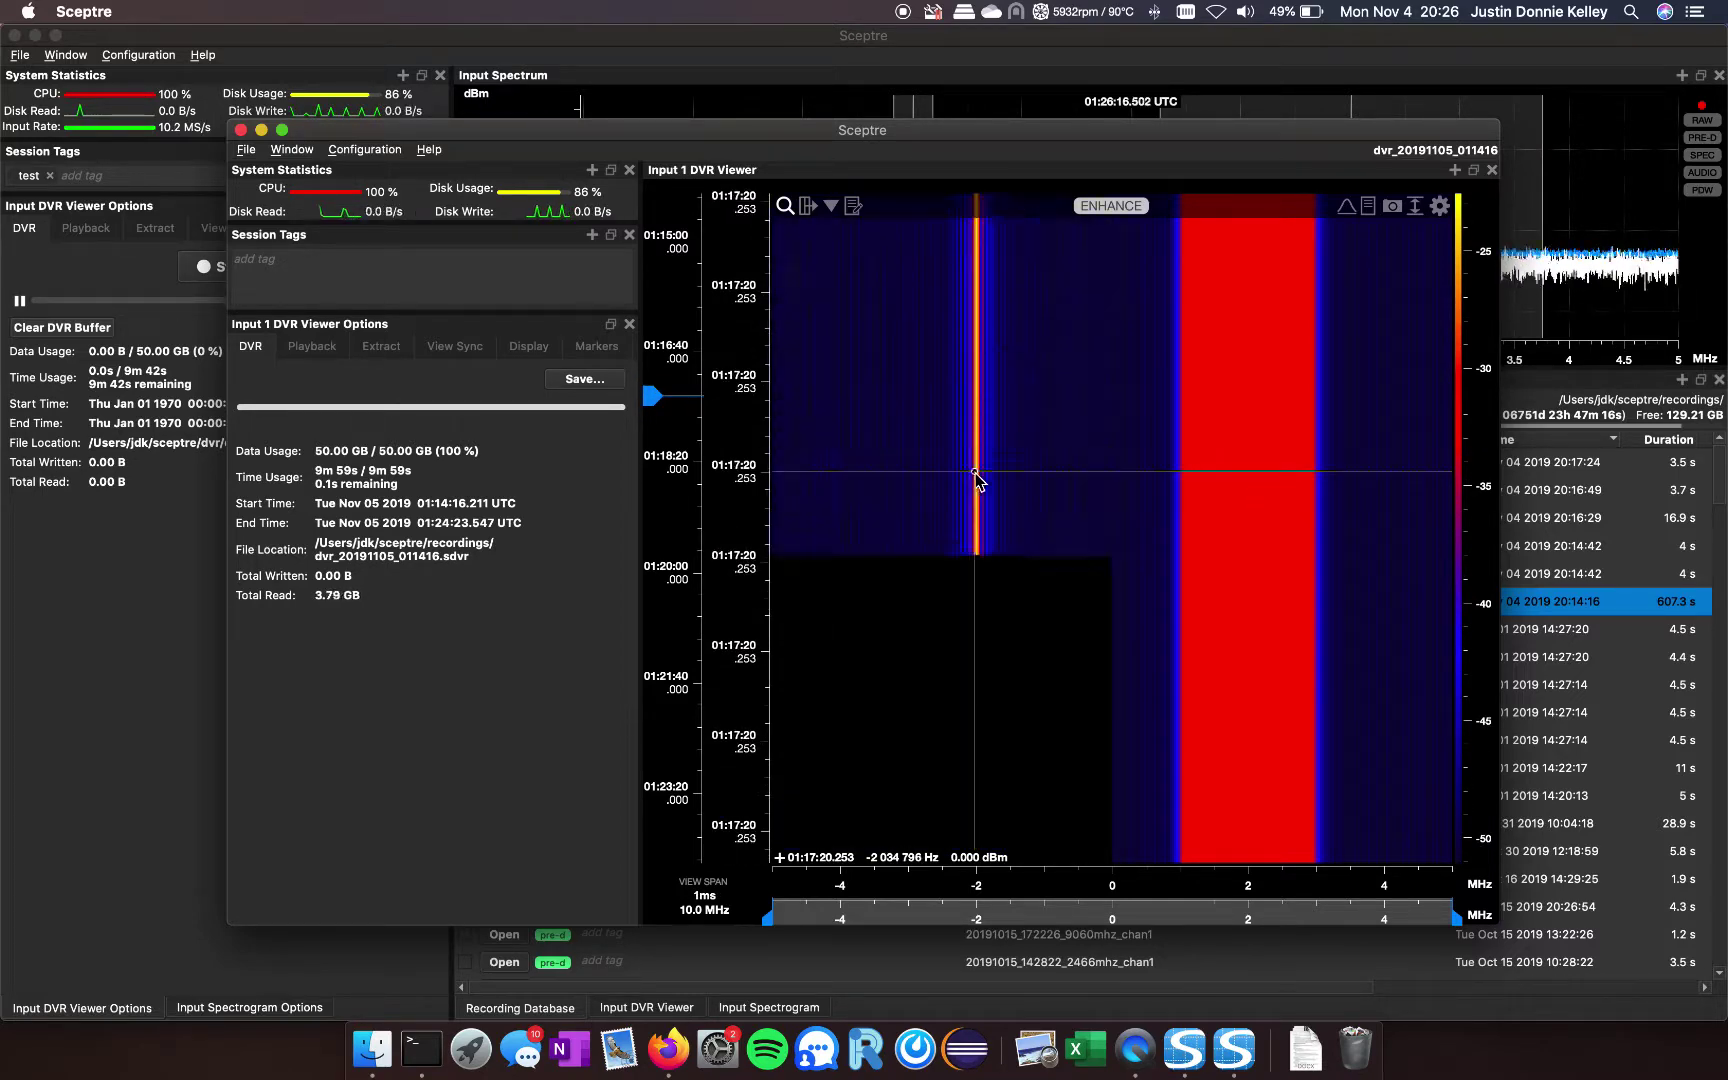
pyautogui.click(1126, 207)
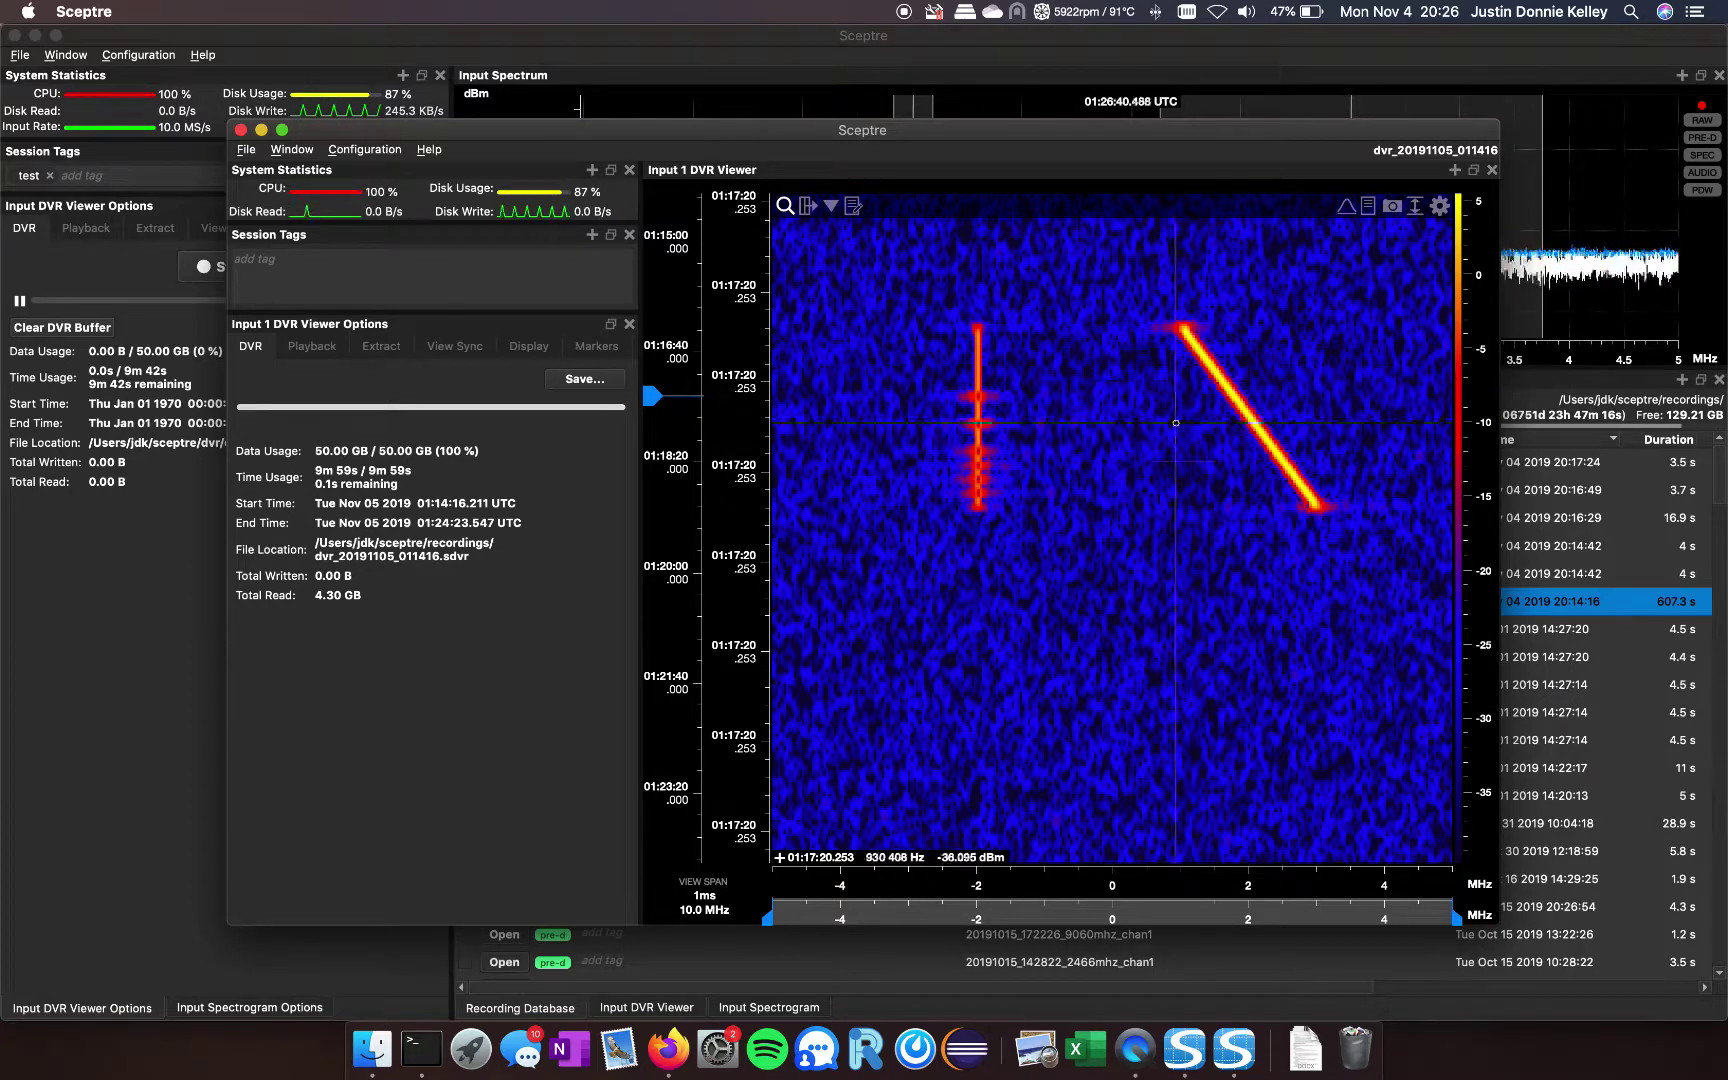
# Widen the static DVR view to a time span of about 34 s around the break in the narrowband signal.
pyautogui.scroll(-3, 1000, 470)
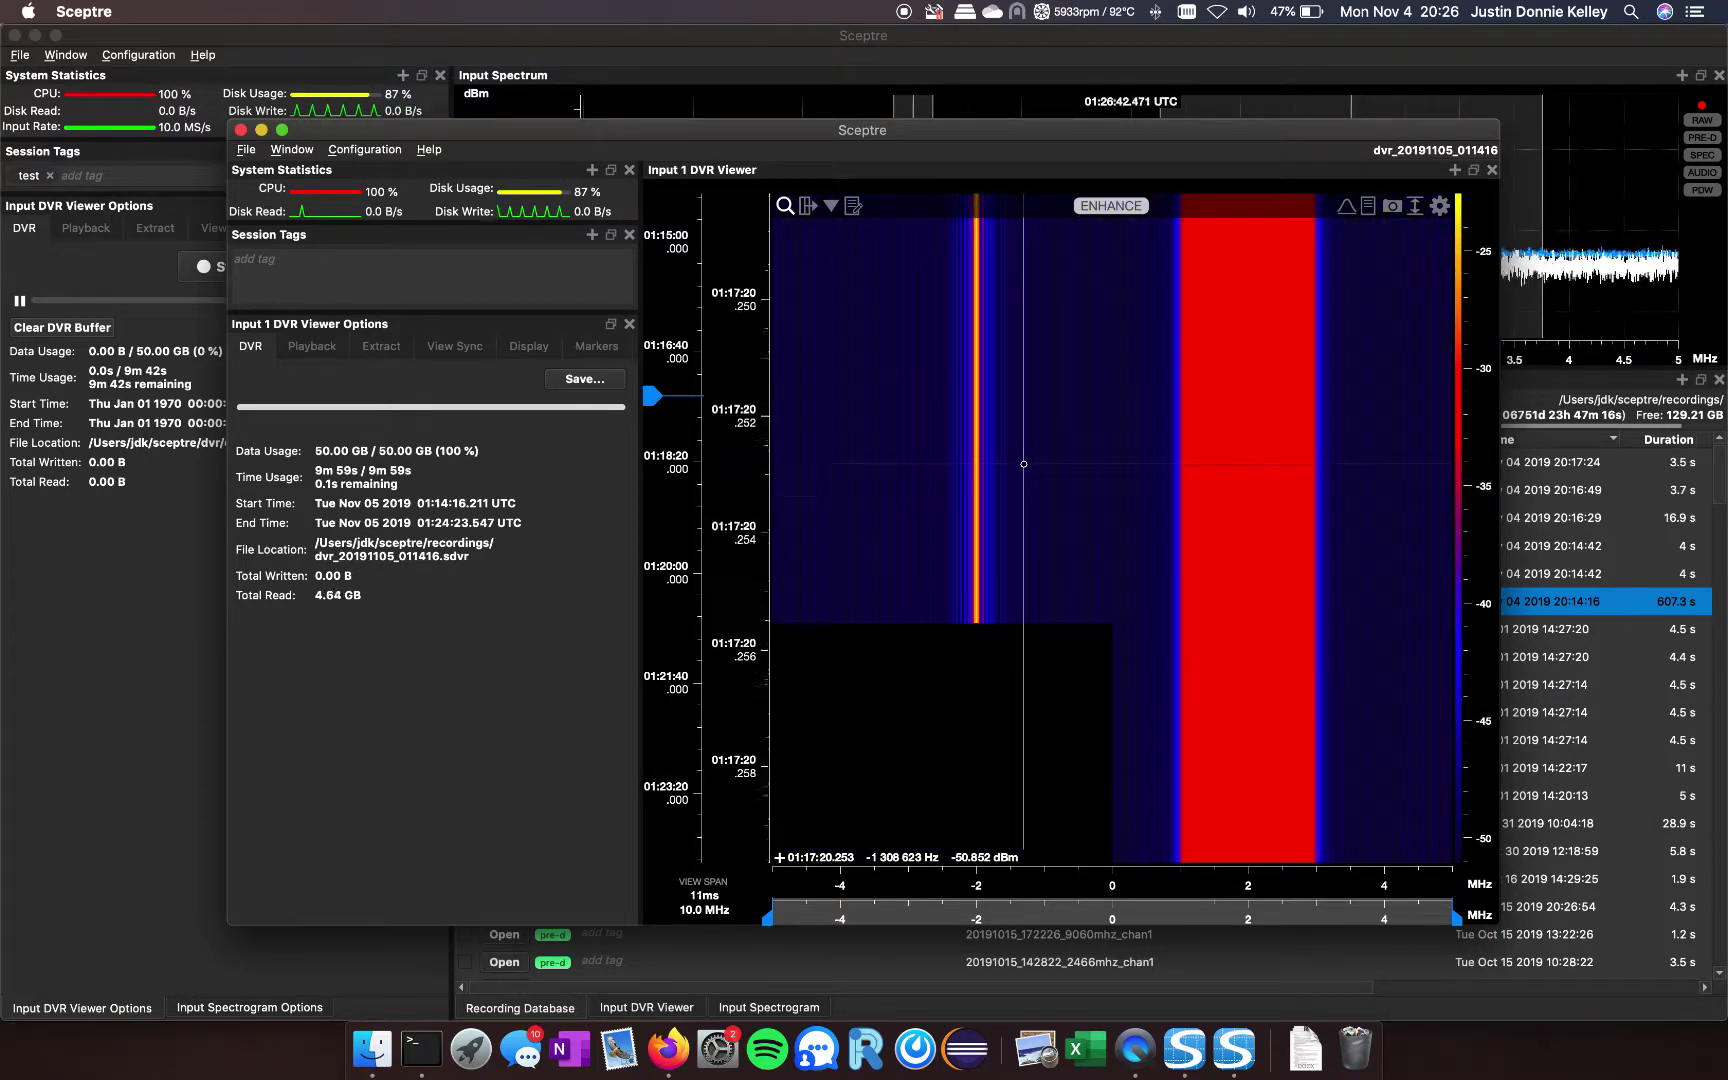
pyautogui.scroll(-5, 1024, 464)
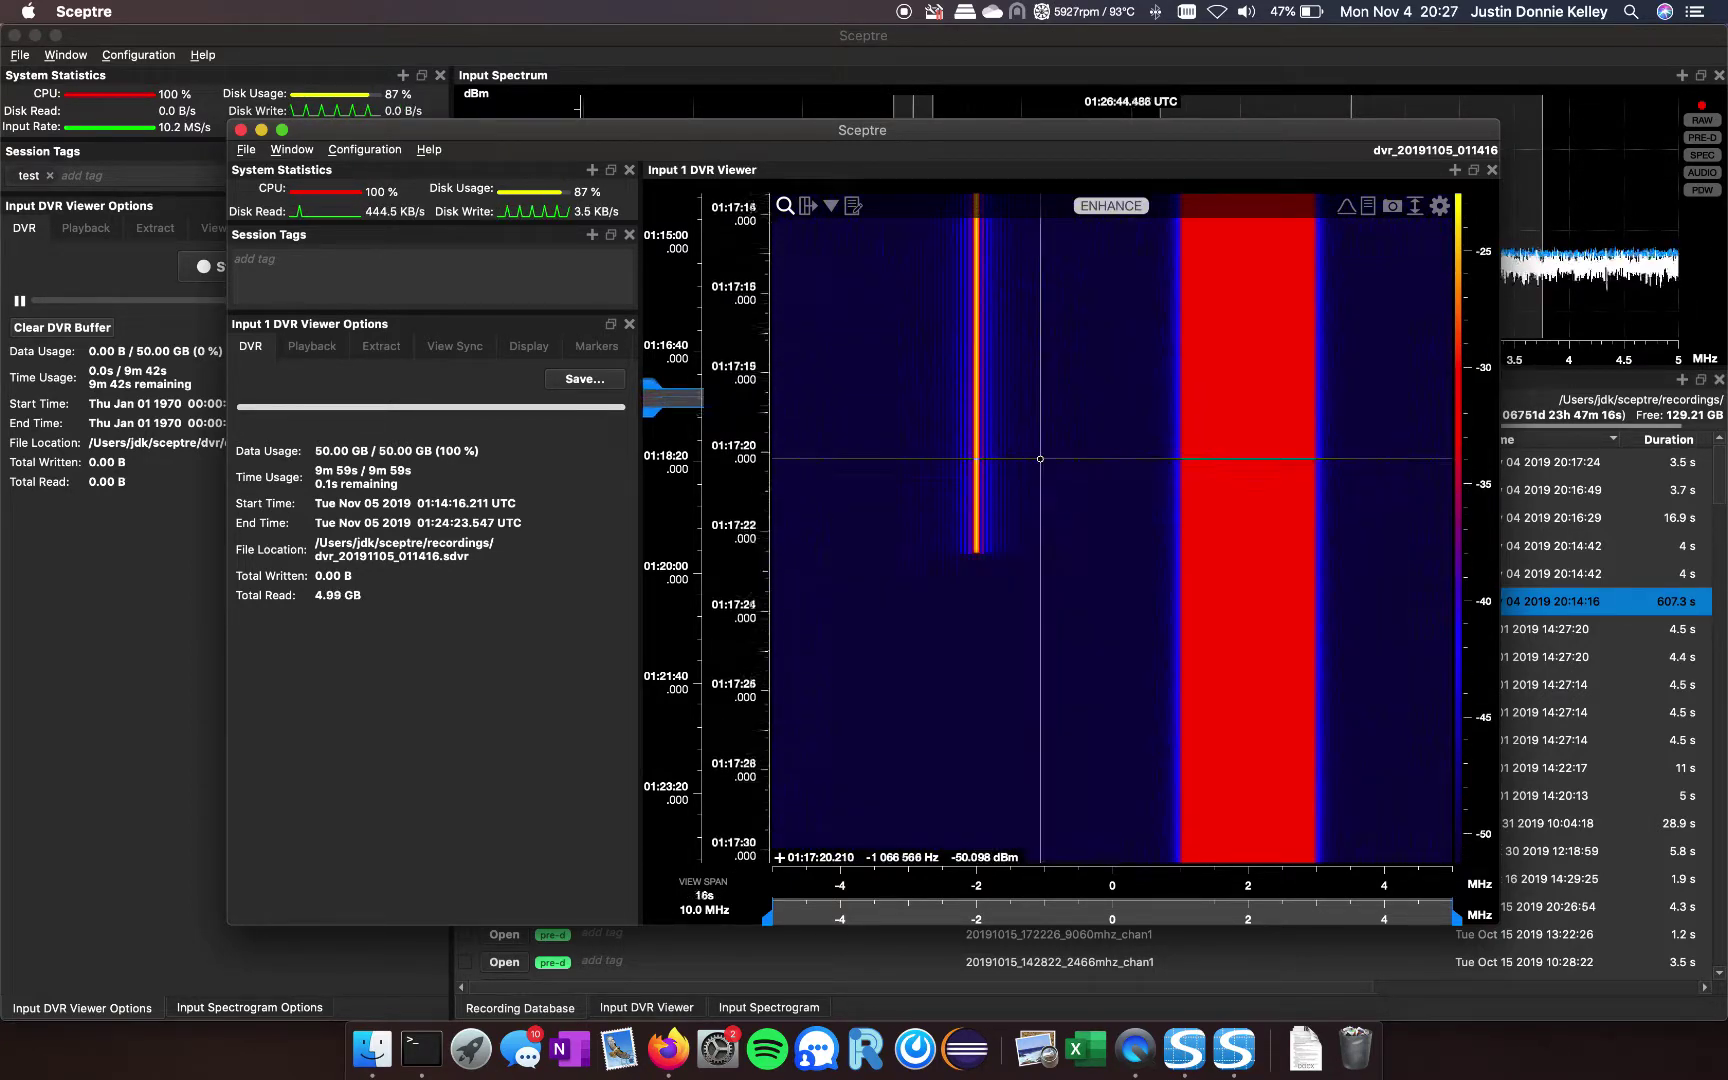
pyautogui.scroll(-3, 1040, 459)
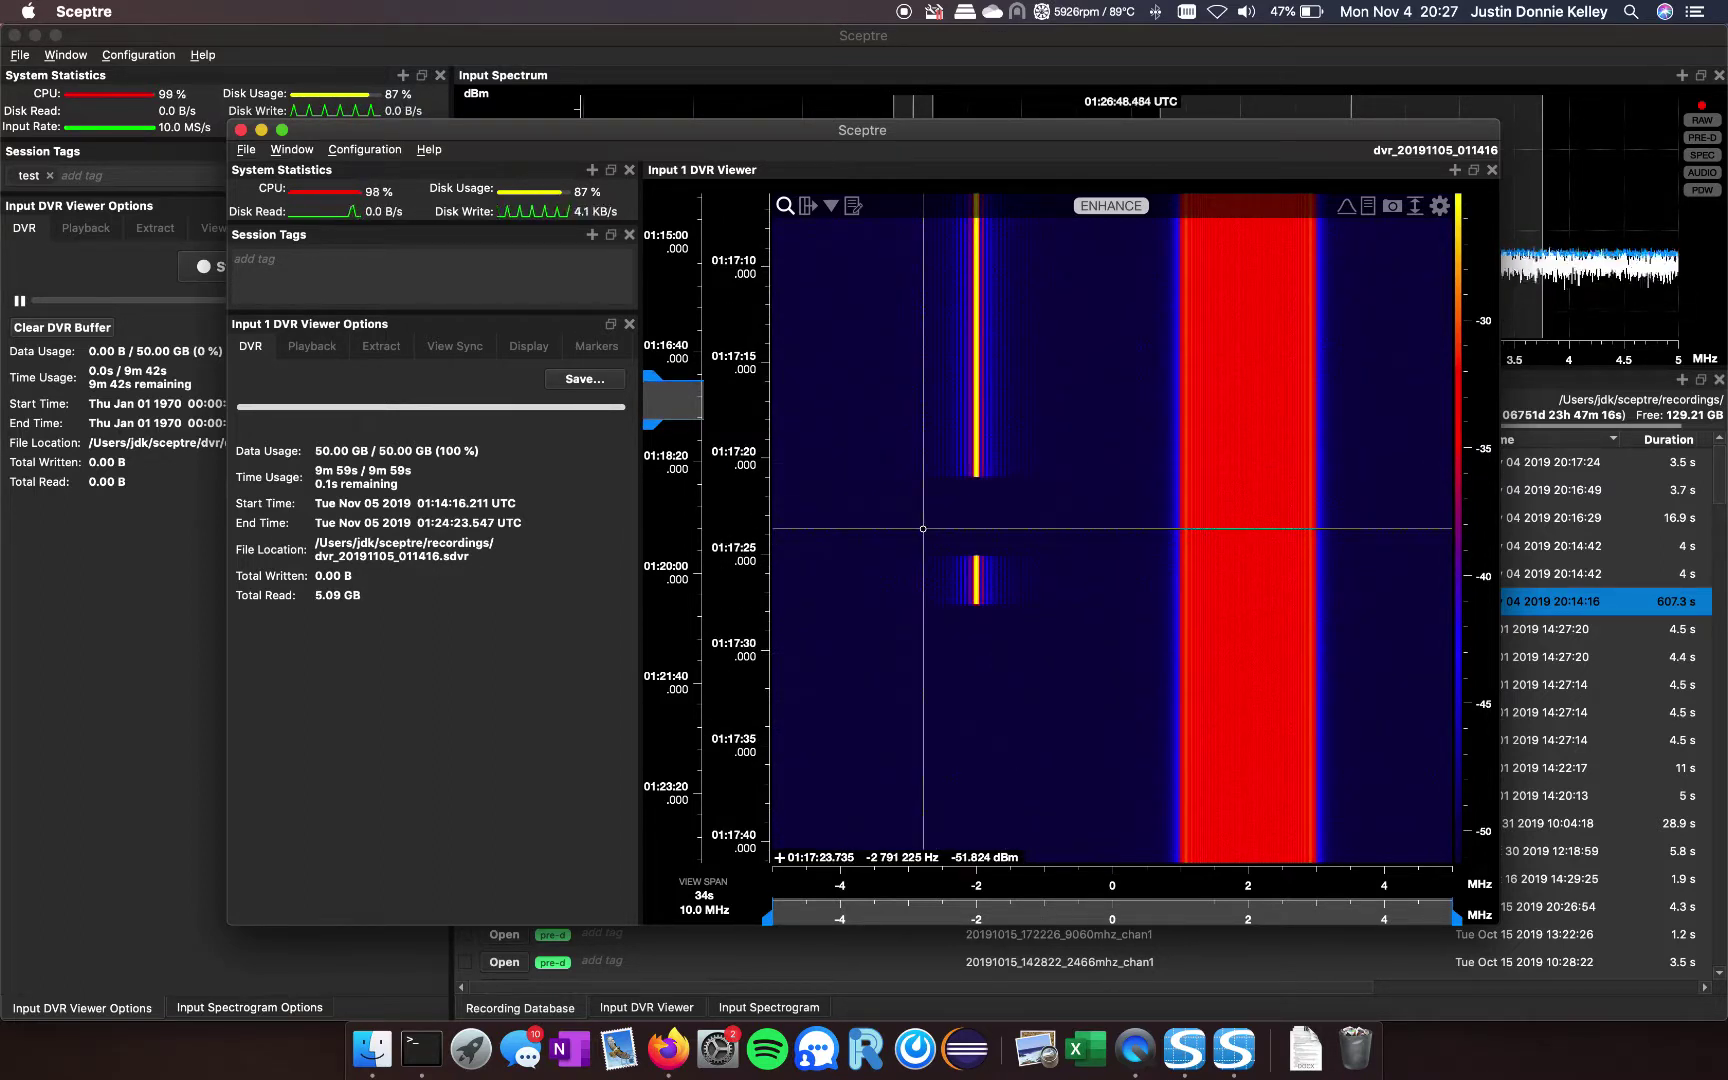
# Mark a selection around the short narrowband burst at -2 MHz, from about 01:17:24 to 01:17:29 and about -3 to -1 MHz.
pyautogui.moveTo(909, 523); pyautogui.dragTo(1047, 632)
pyautogui.click(1077, 650)
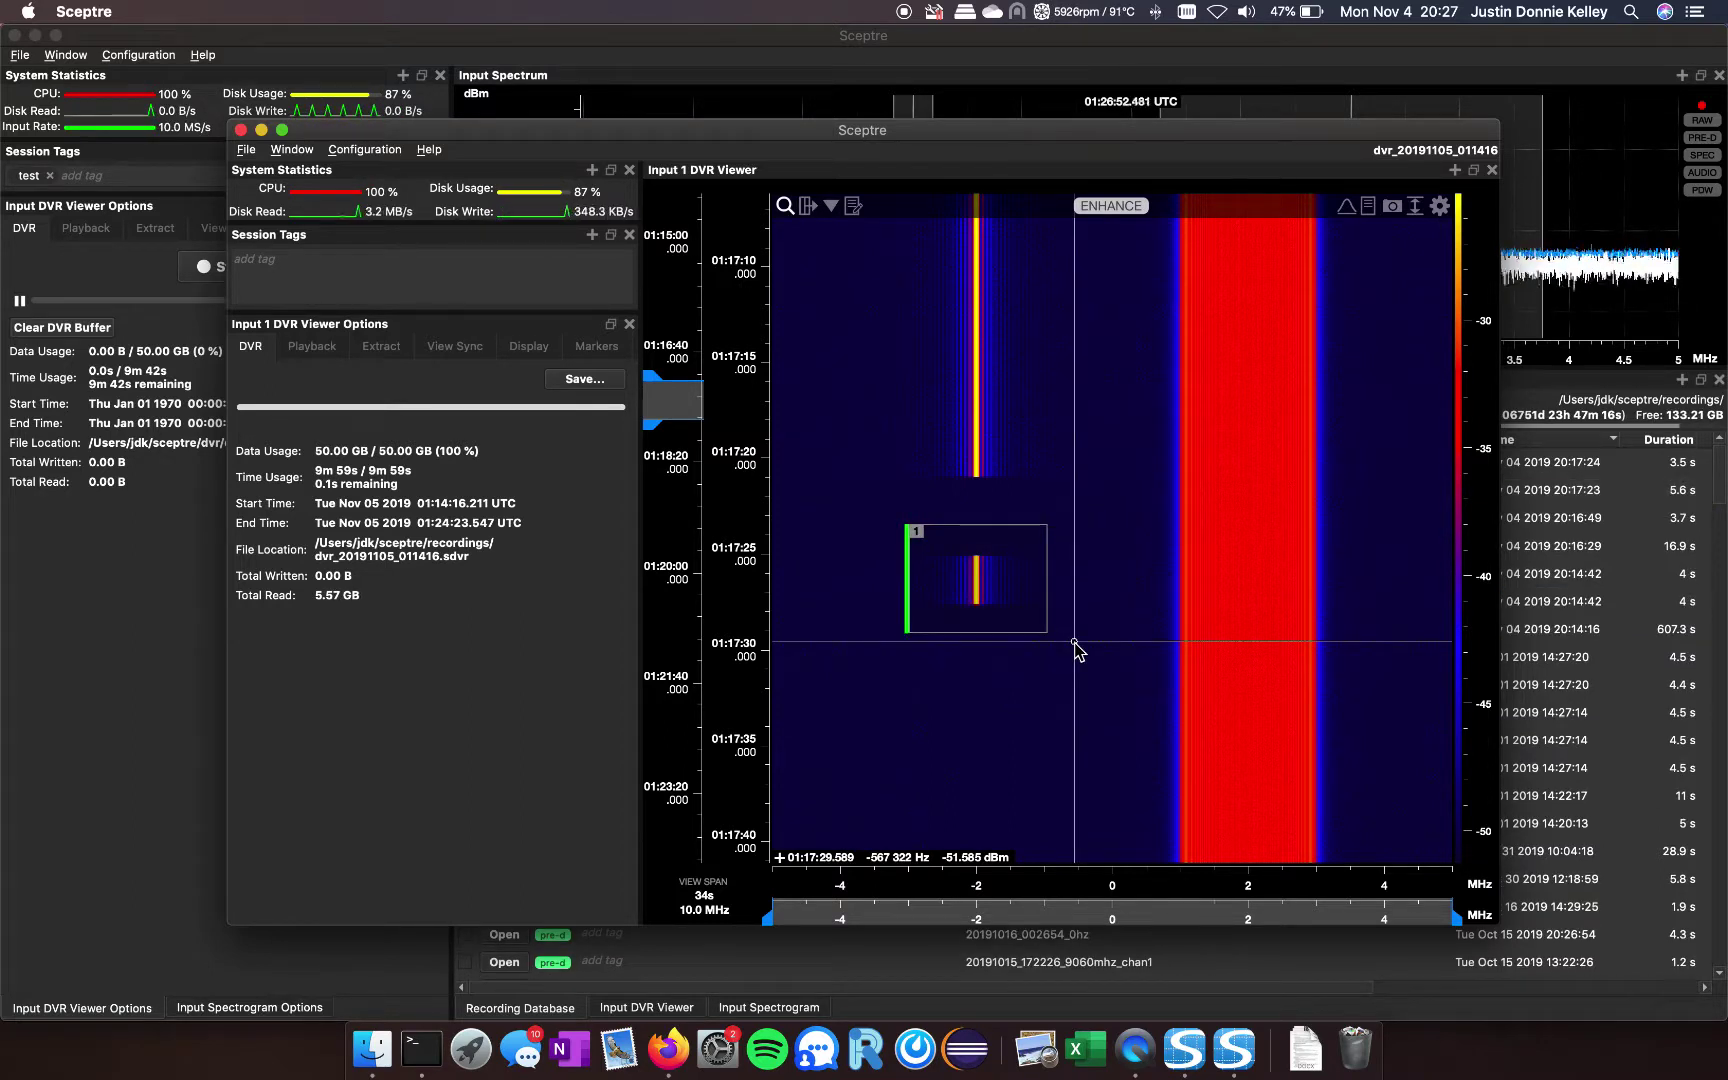
# Close the Sceptre Static session and the live session's docked Recording Database and Input DVR Viewer.
pyautogui.click(240, 130)
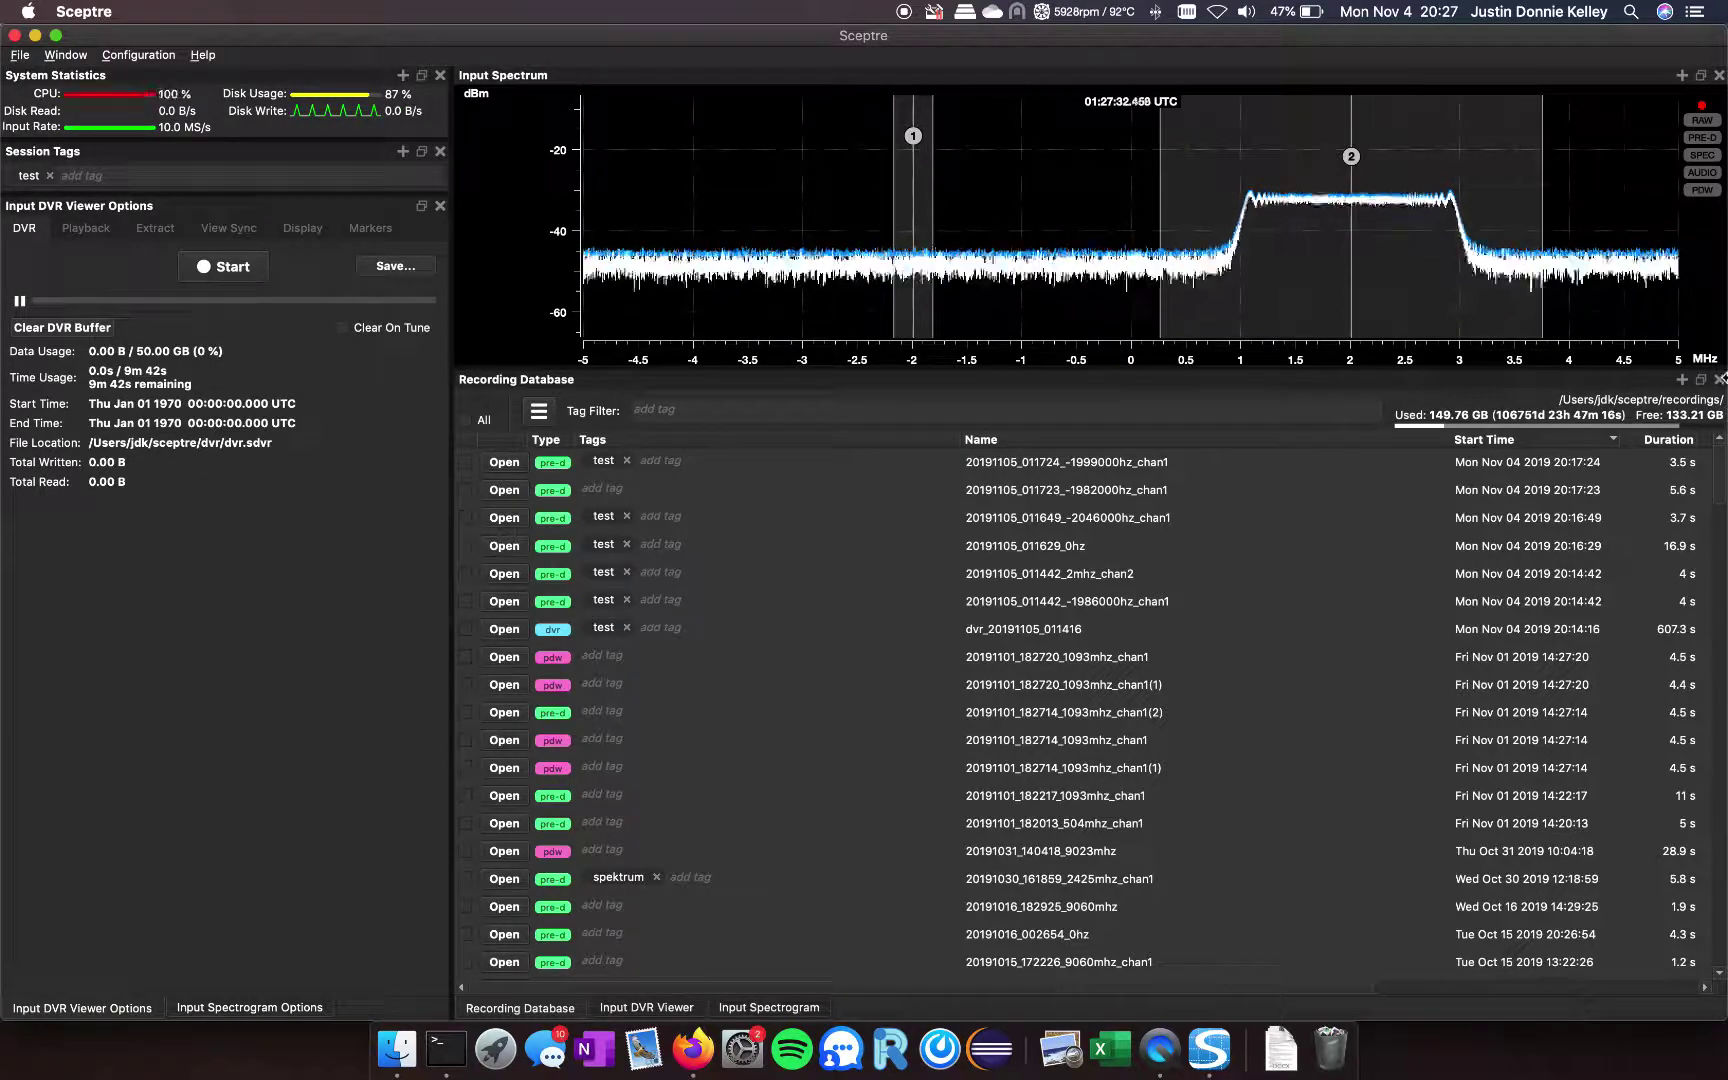
pyautogui.click(1719, 380)
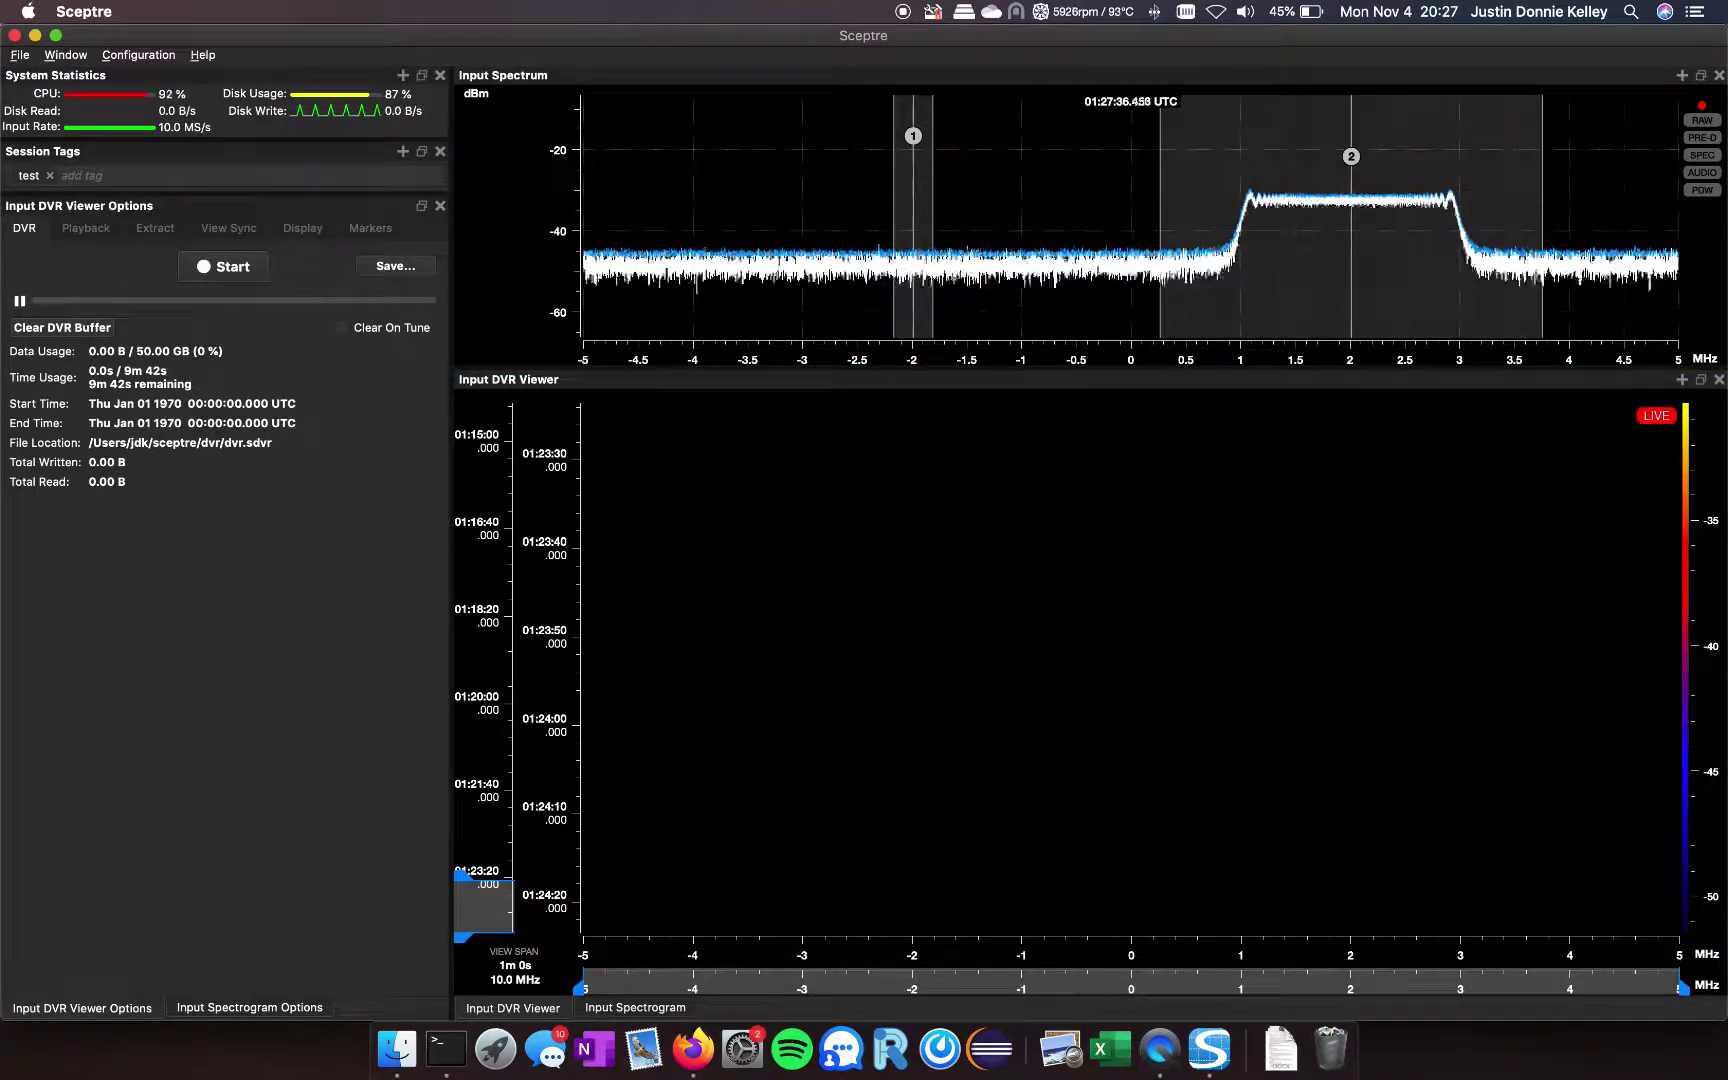
pyautogui.click(1719, 380)
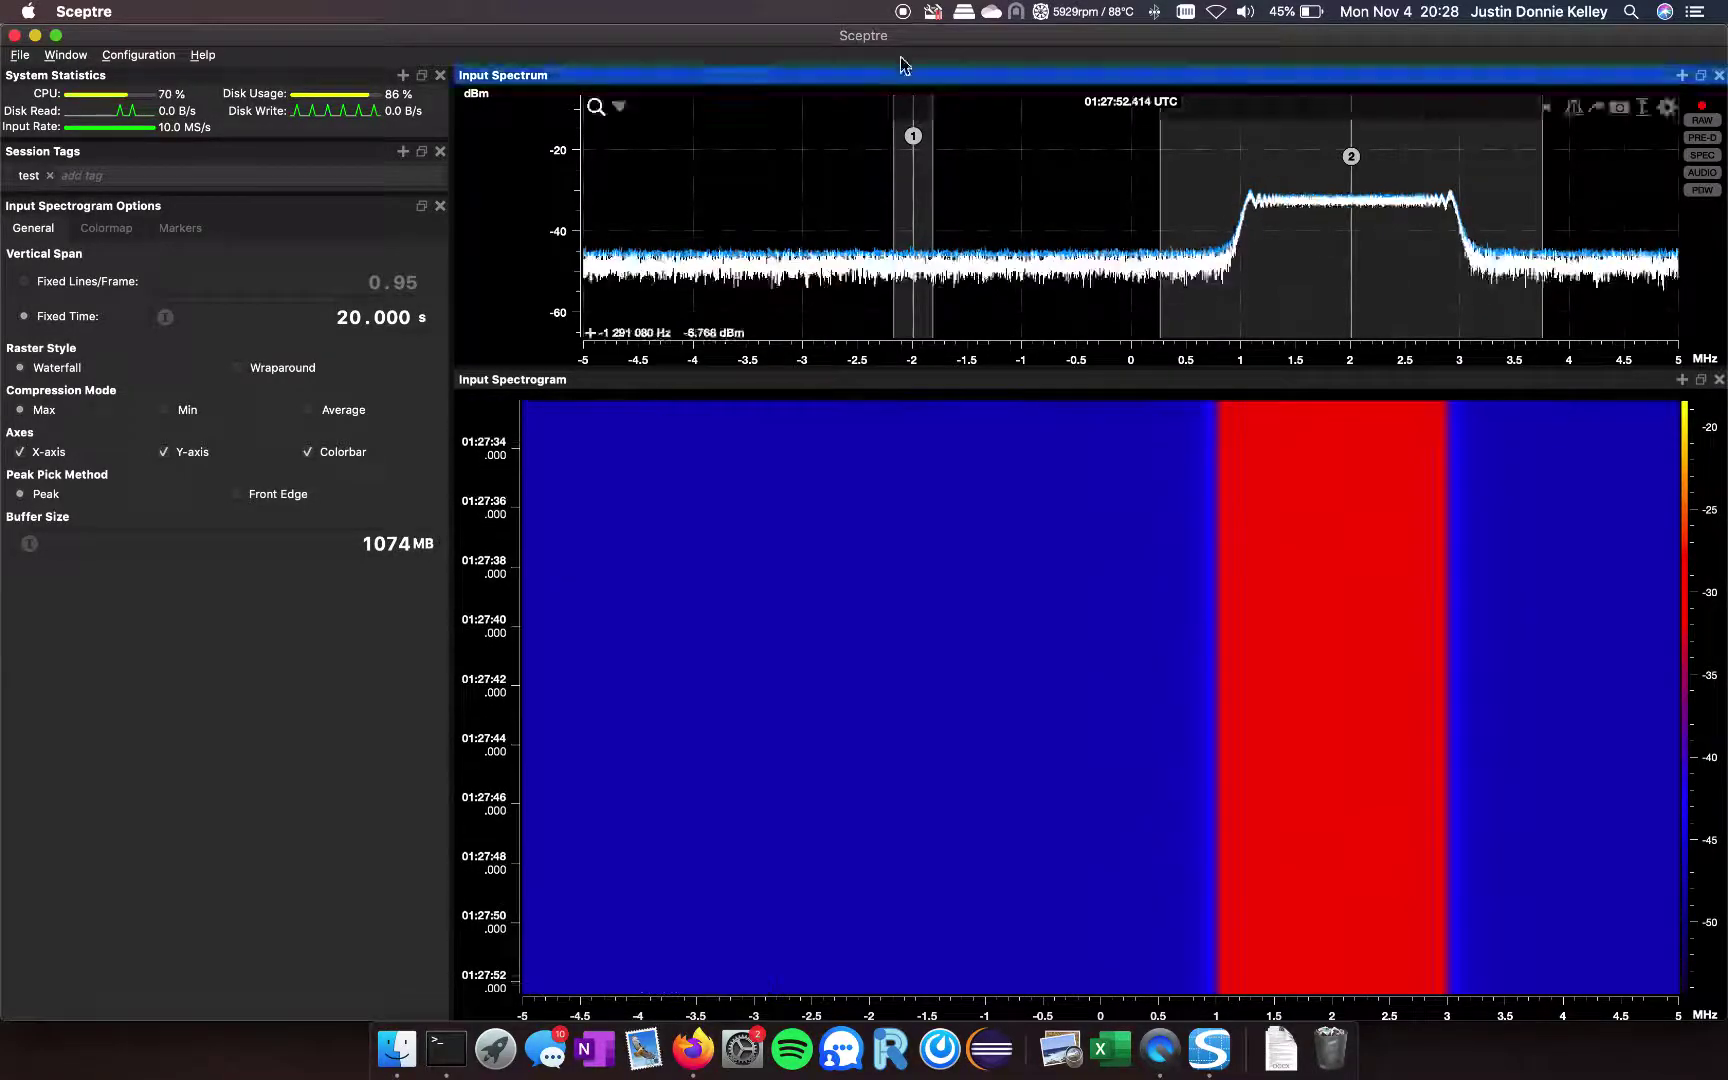
# Open the Recorders window and dock it in the same tab group as the Input Spectrogram.
pyautogui.click(62, 55)
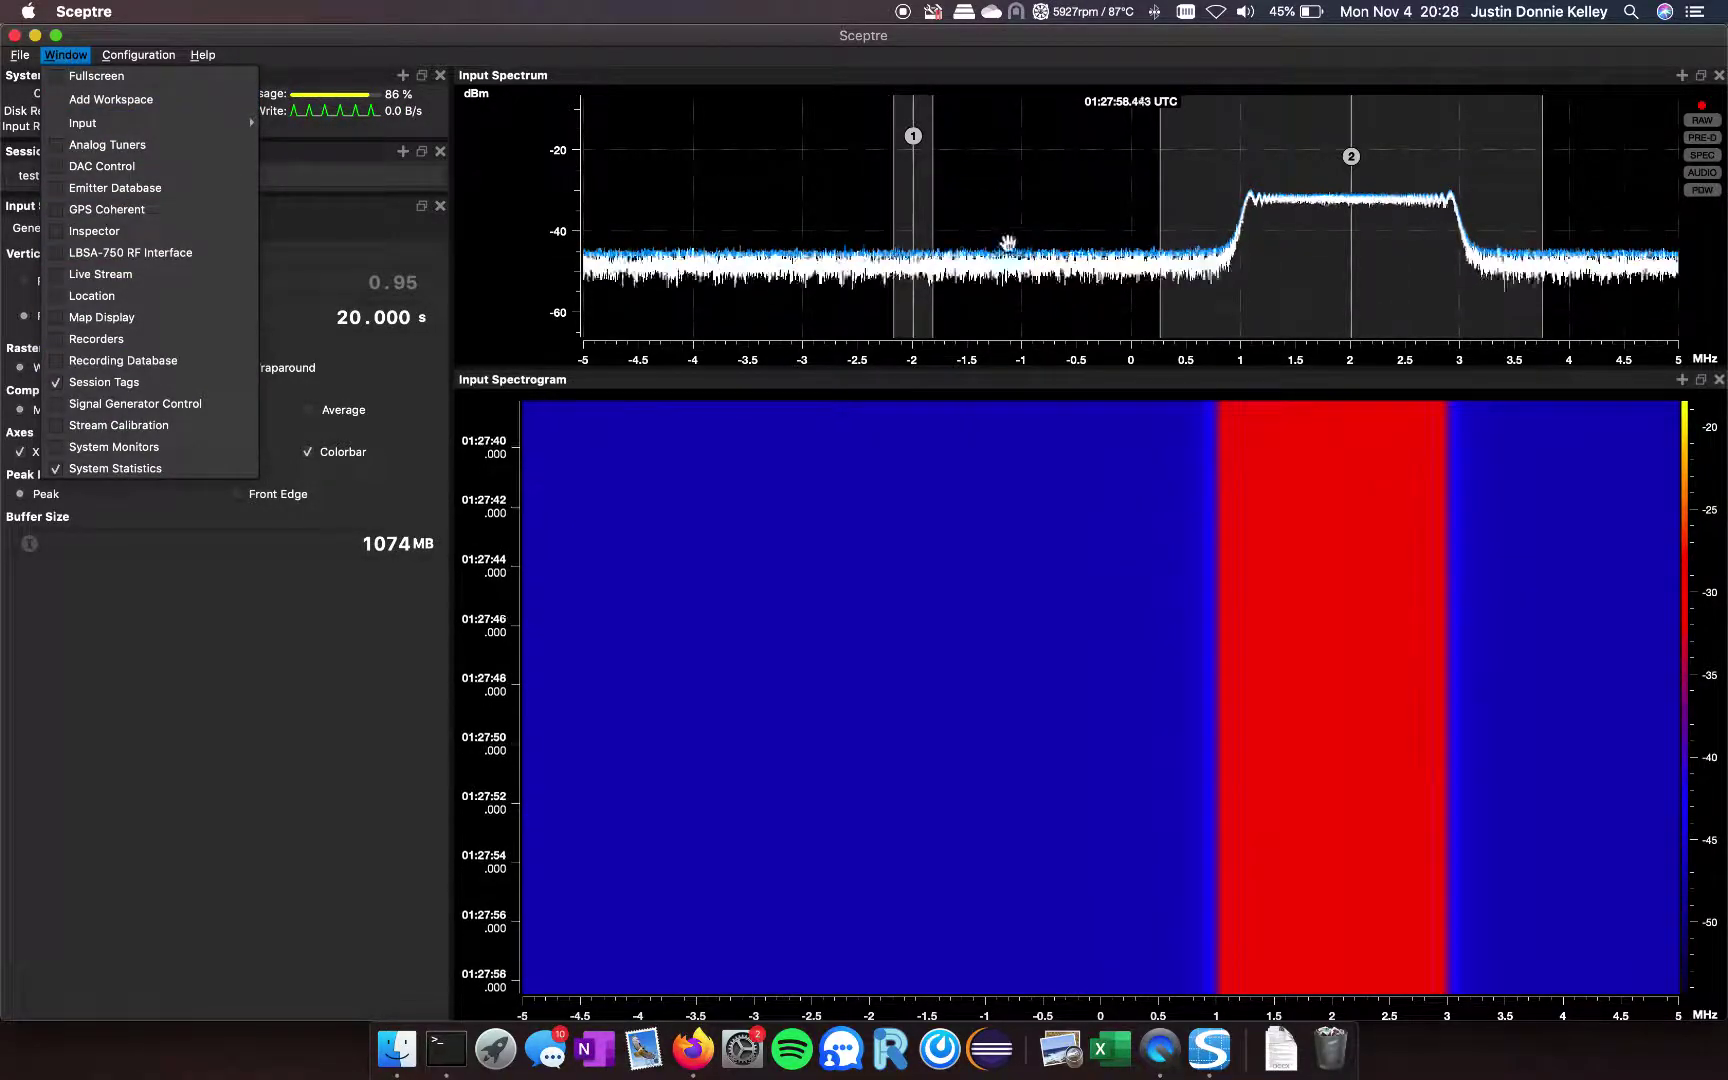
pyautogui.click(285, 213)
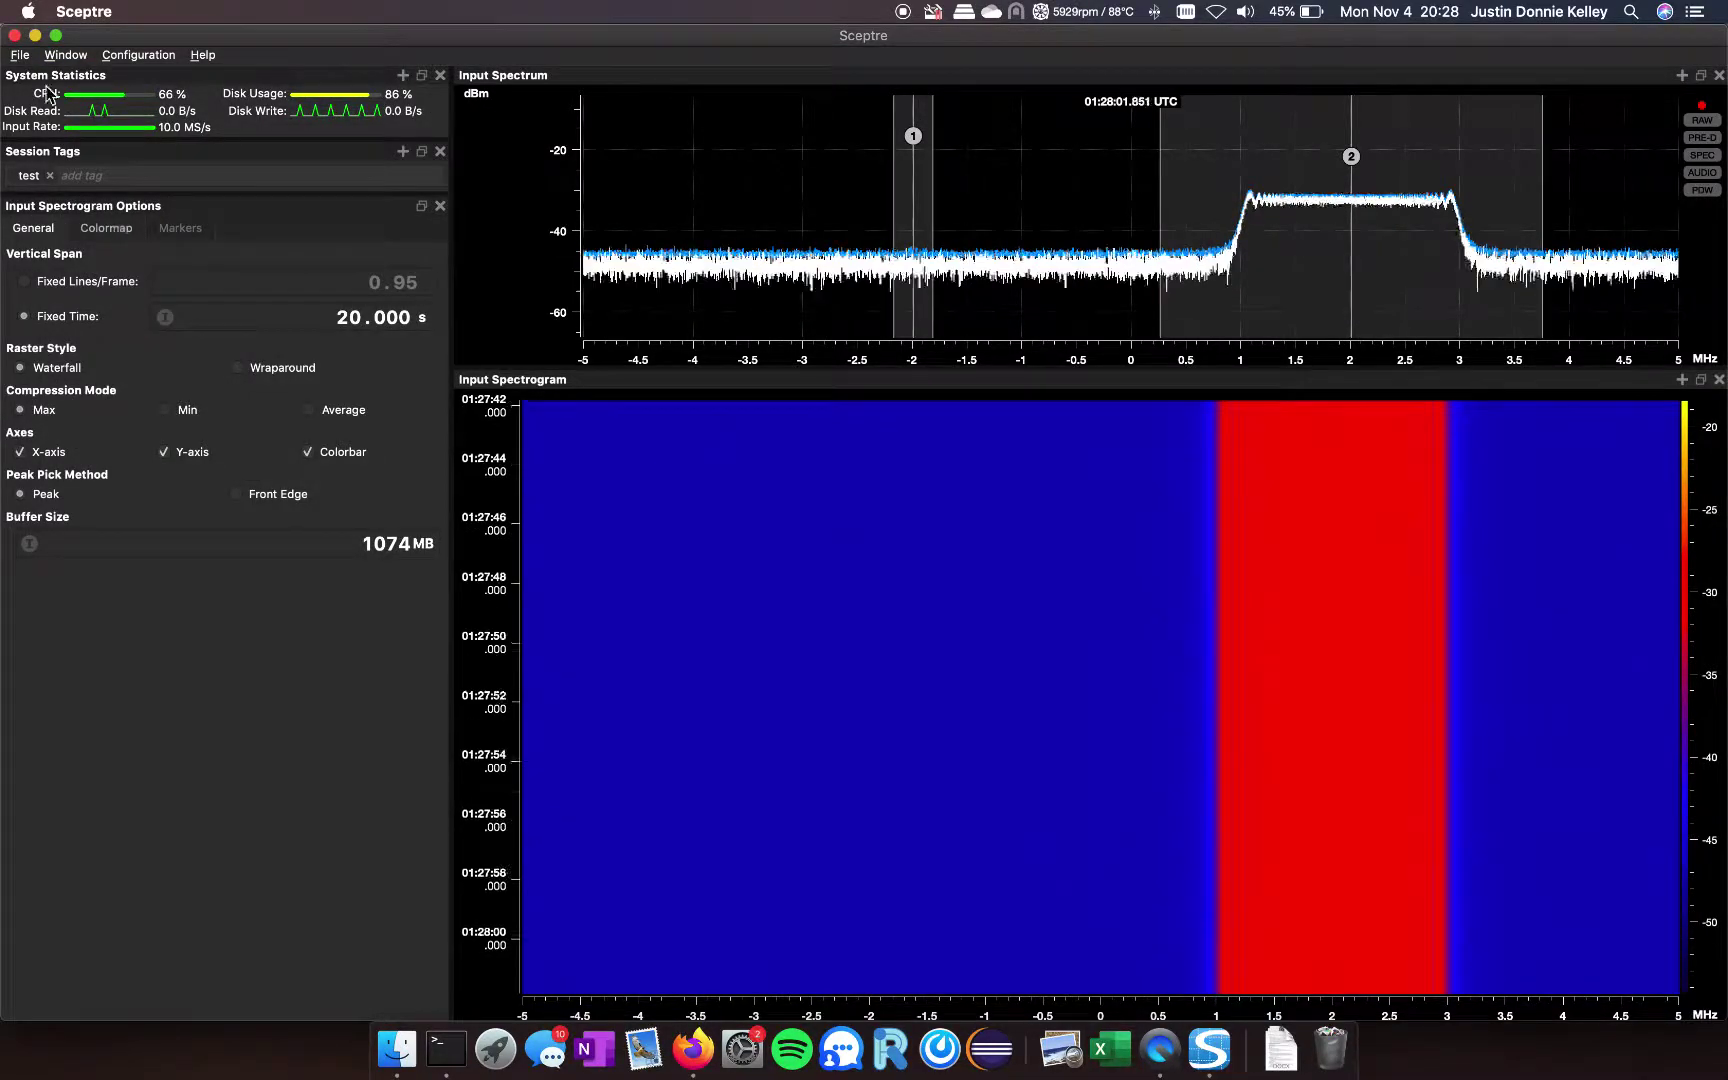
pyautogui.click(66, 56)
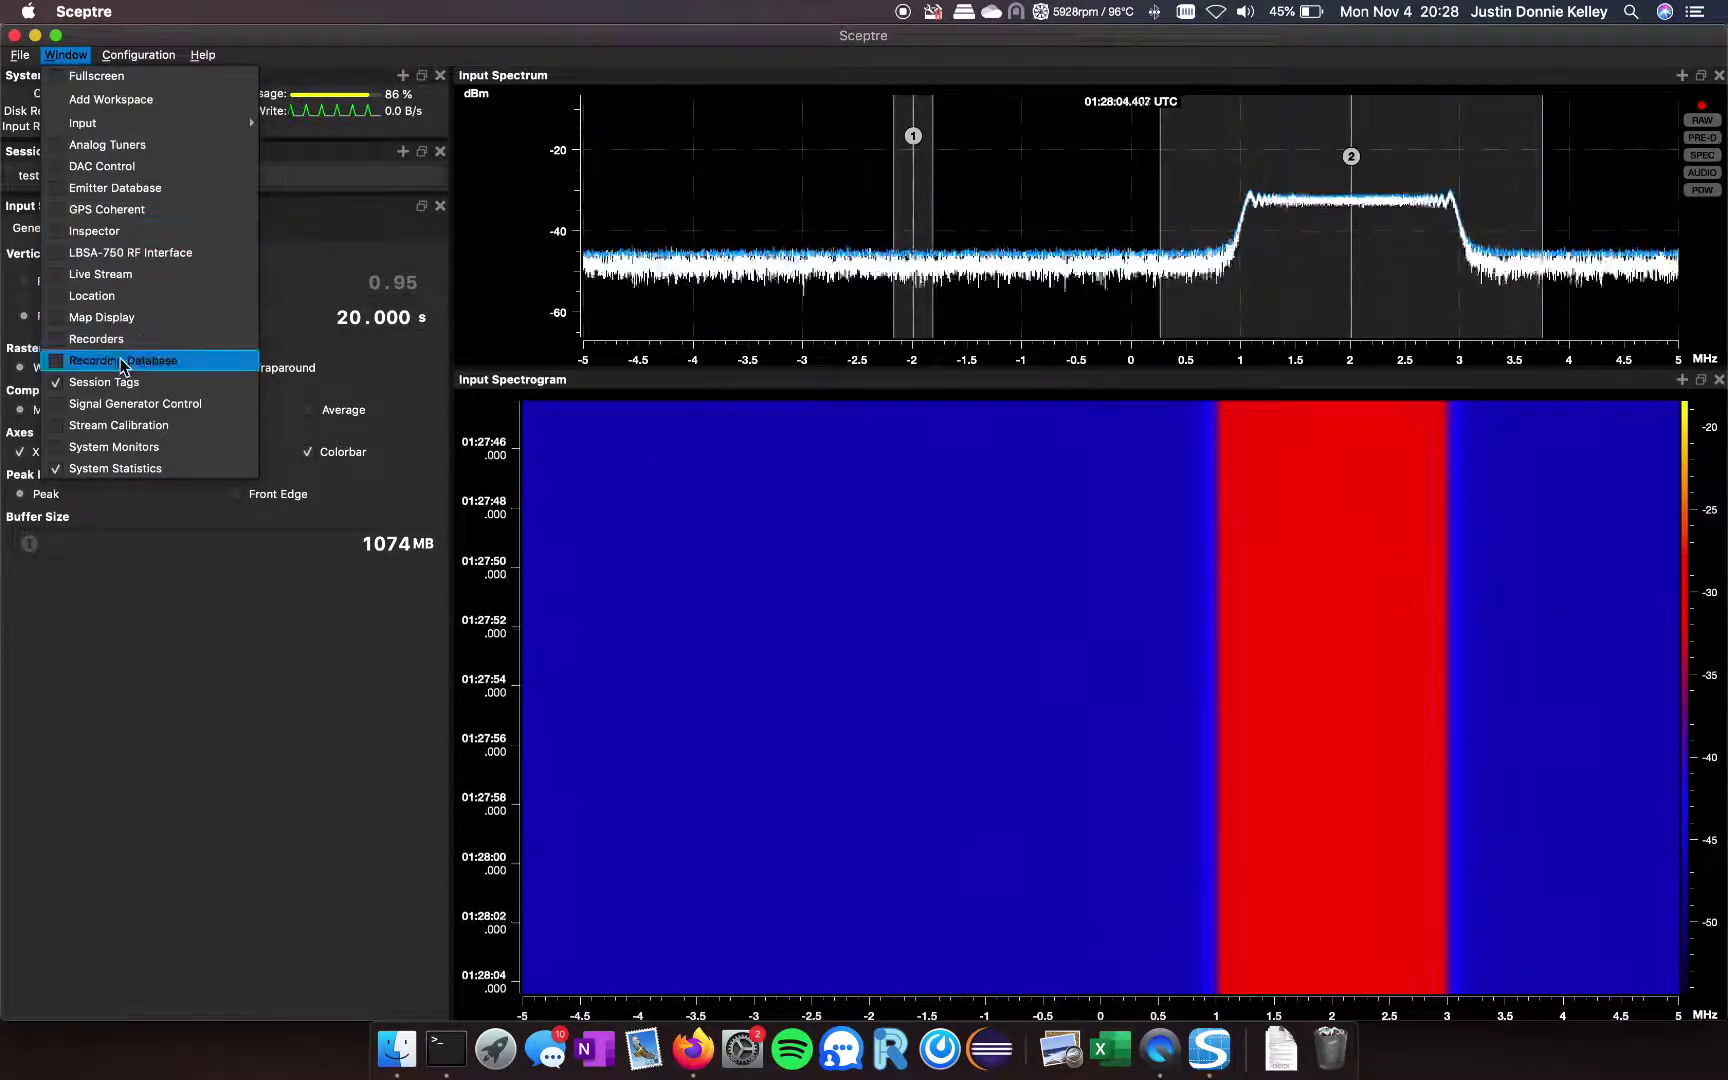
pyautogui.moveTo(239, 124)
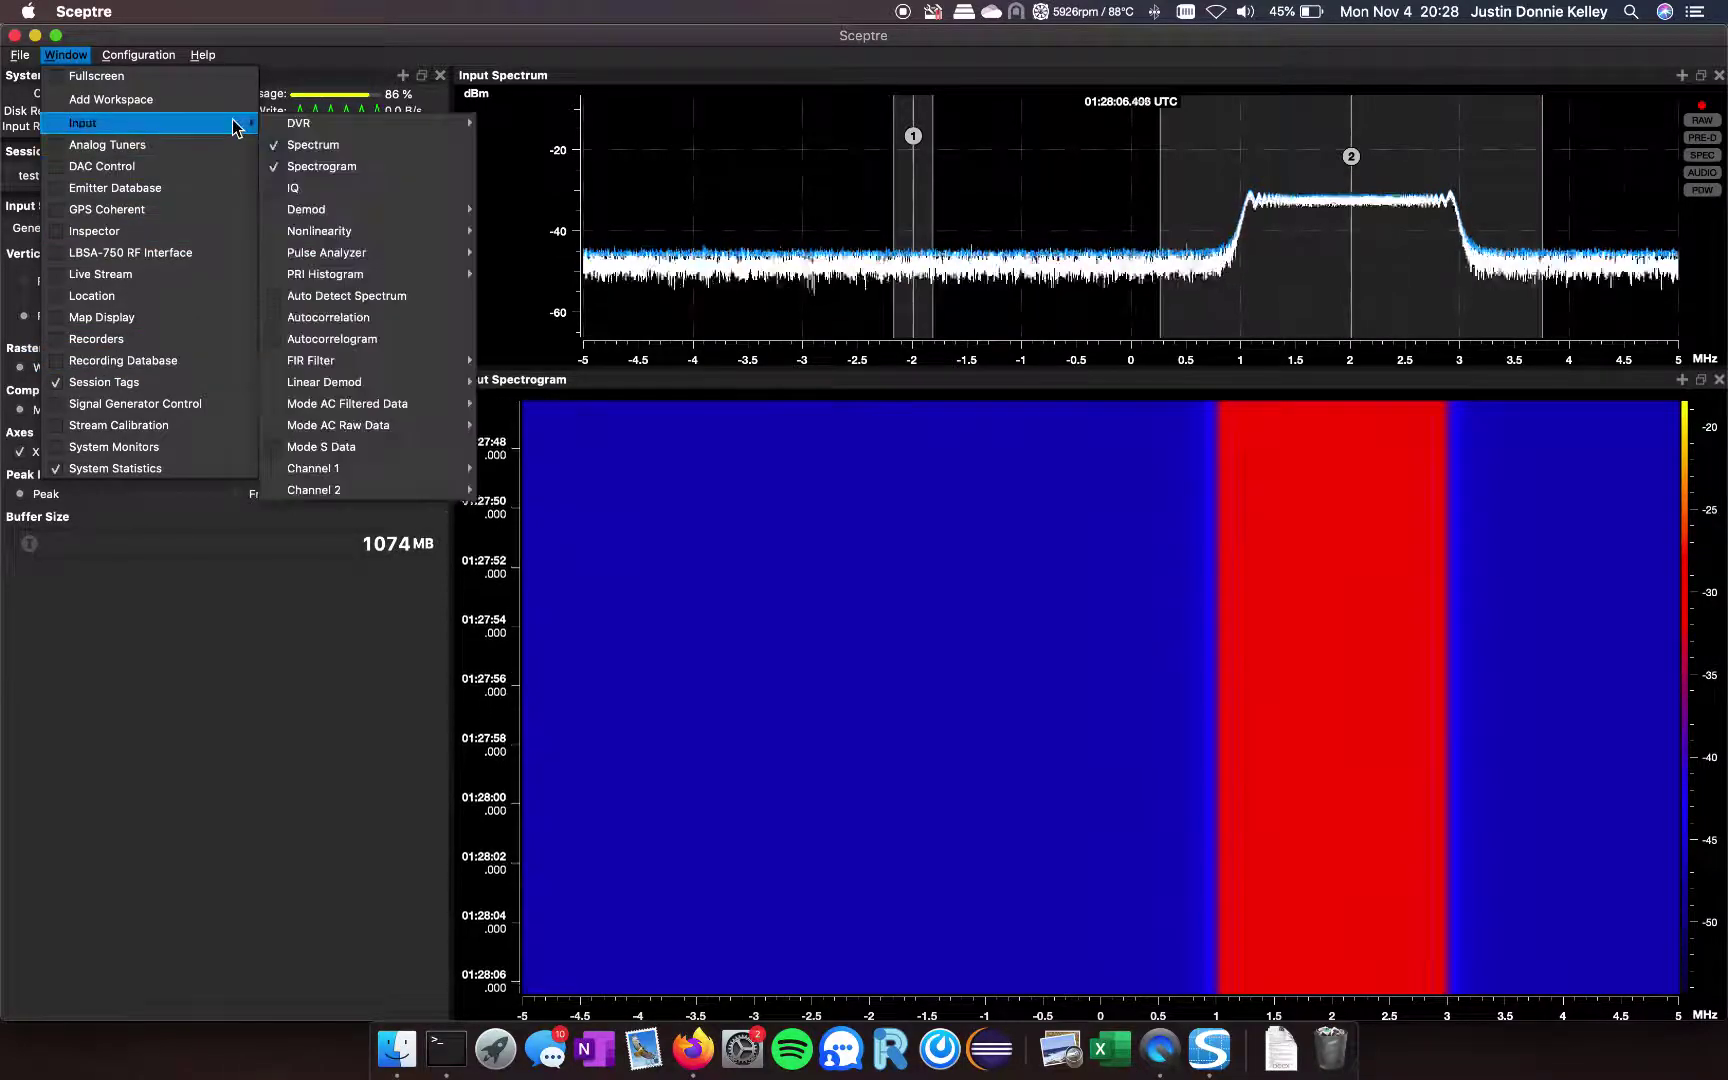
pyautogui.moveTo(340, 218)
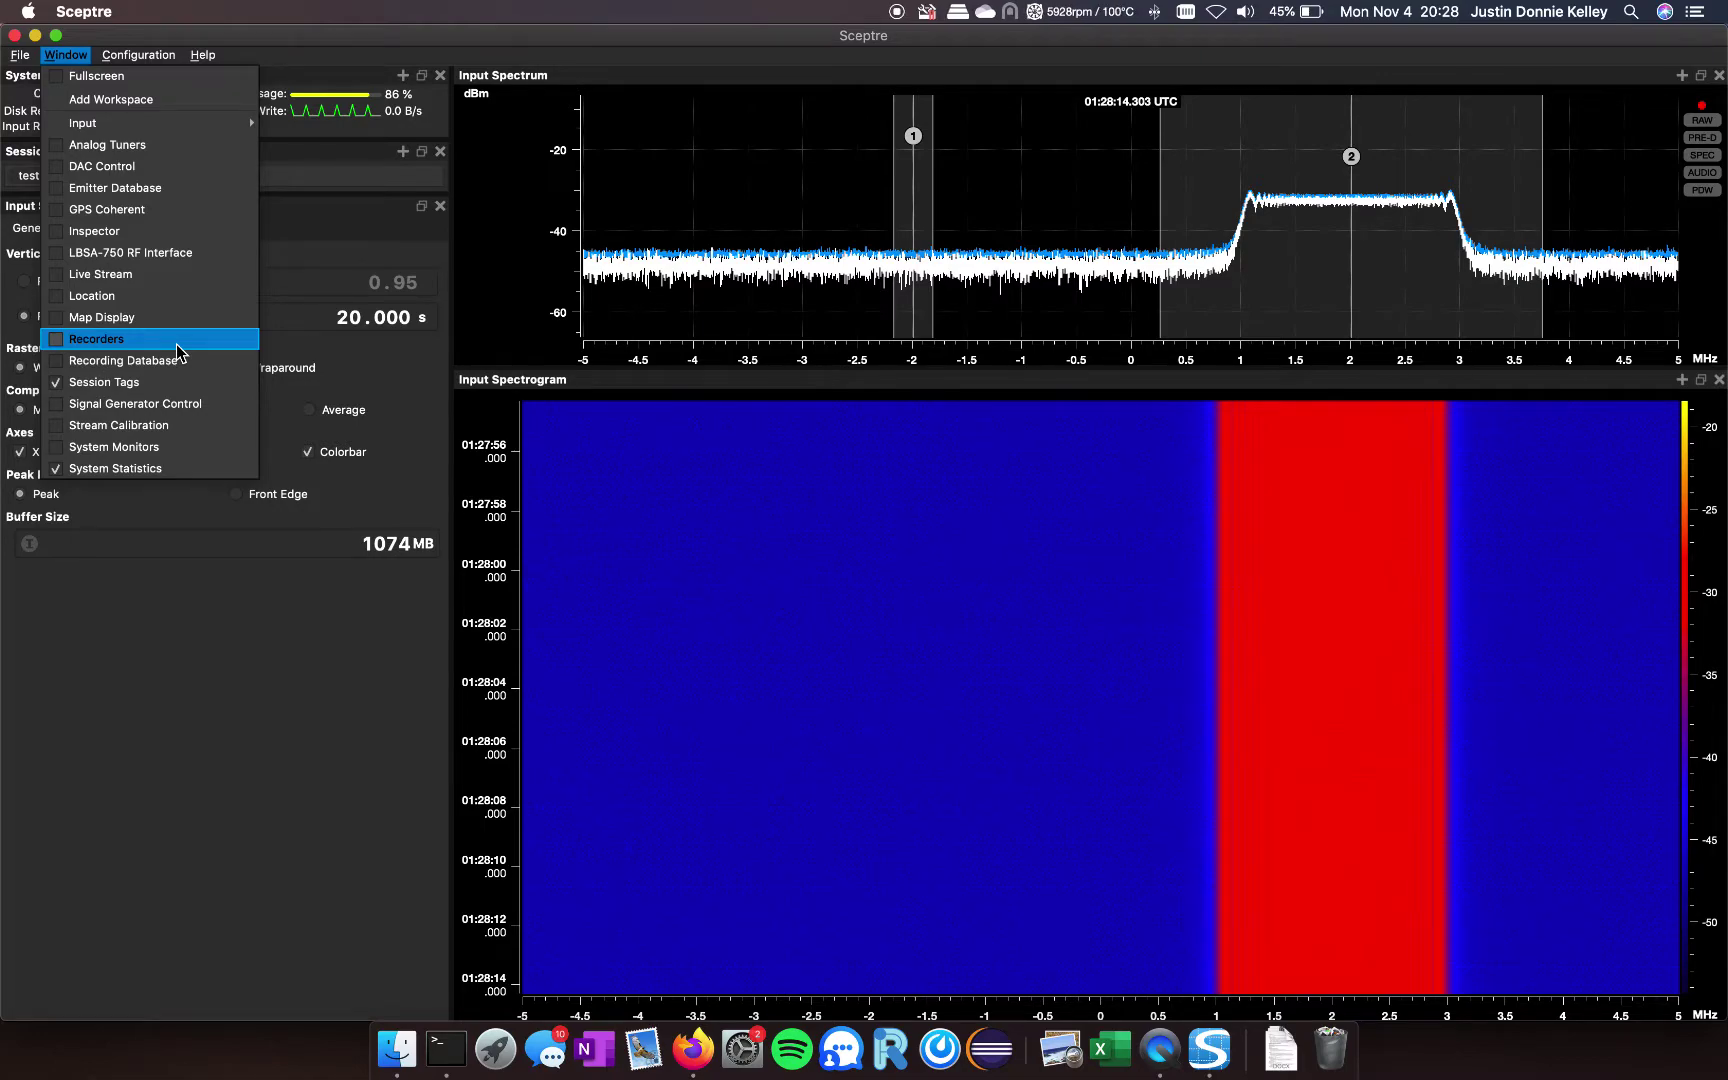
pyautogui.click(176, 344)
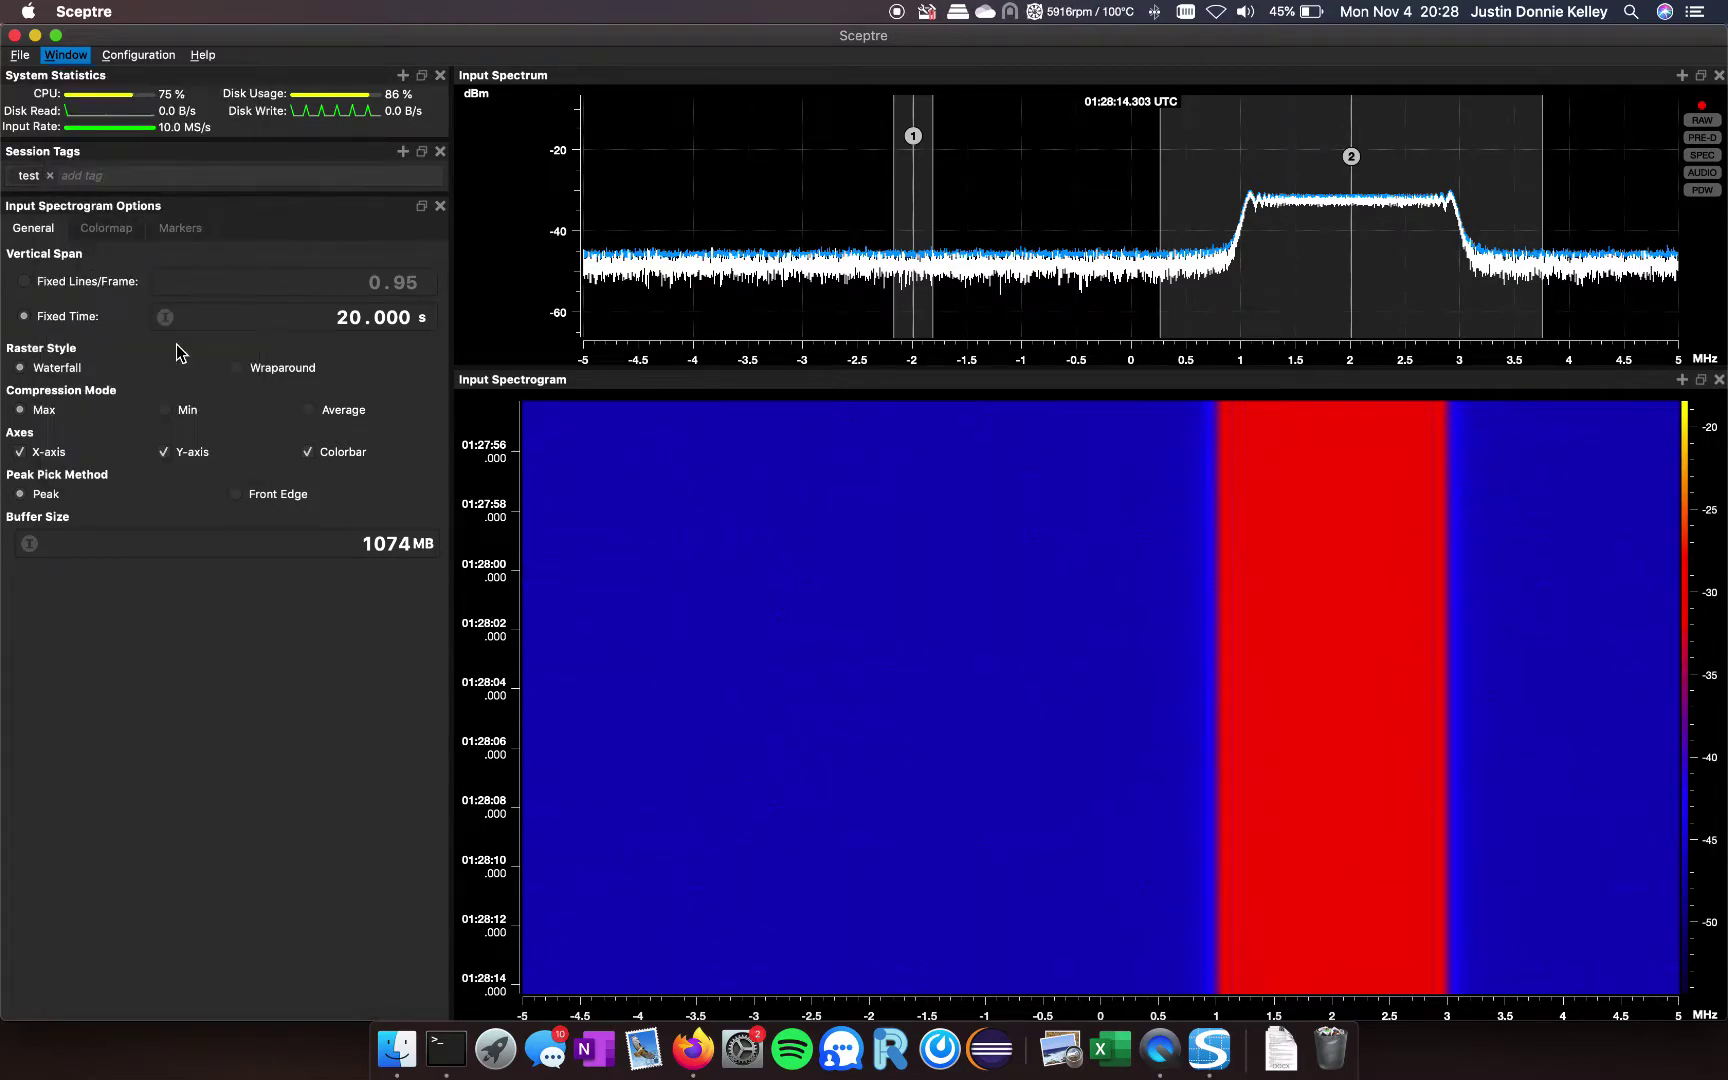
pyautogui.moveTo(578, 837); pyautogui.dragTo(1007, 718)
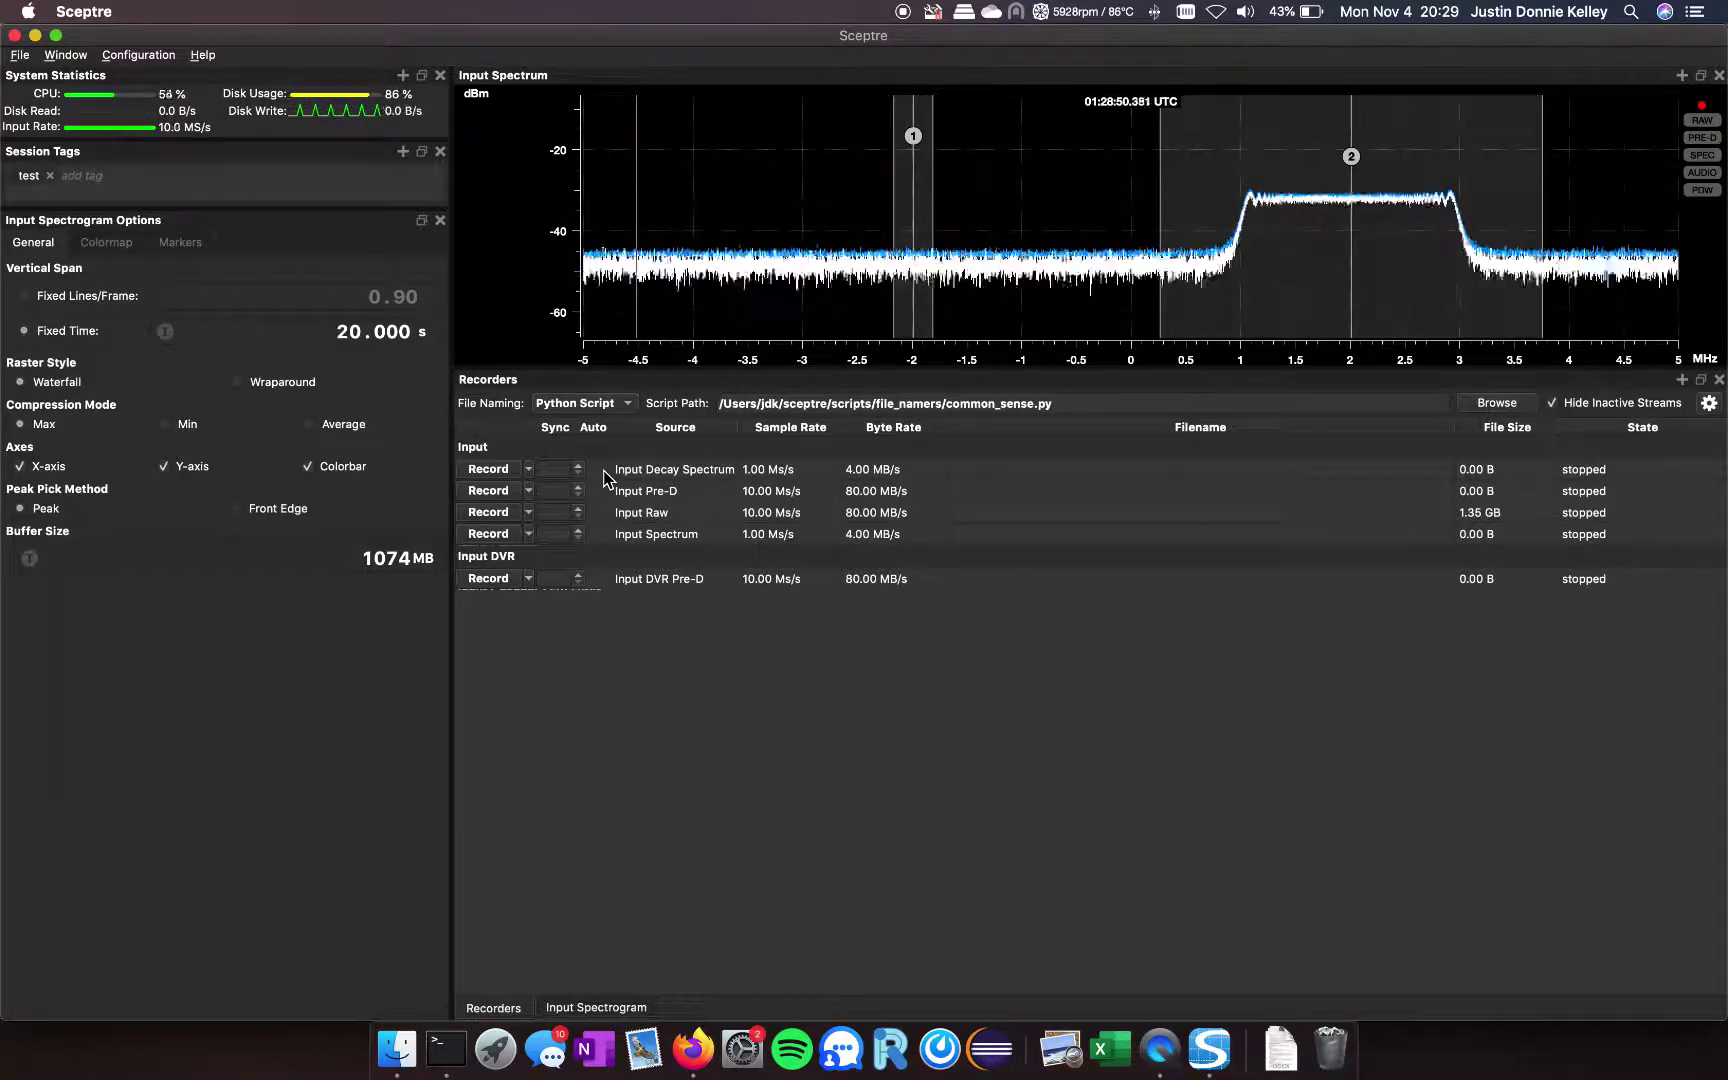
pyautogui.click(72, 56)
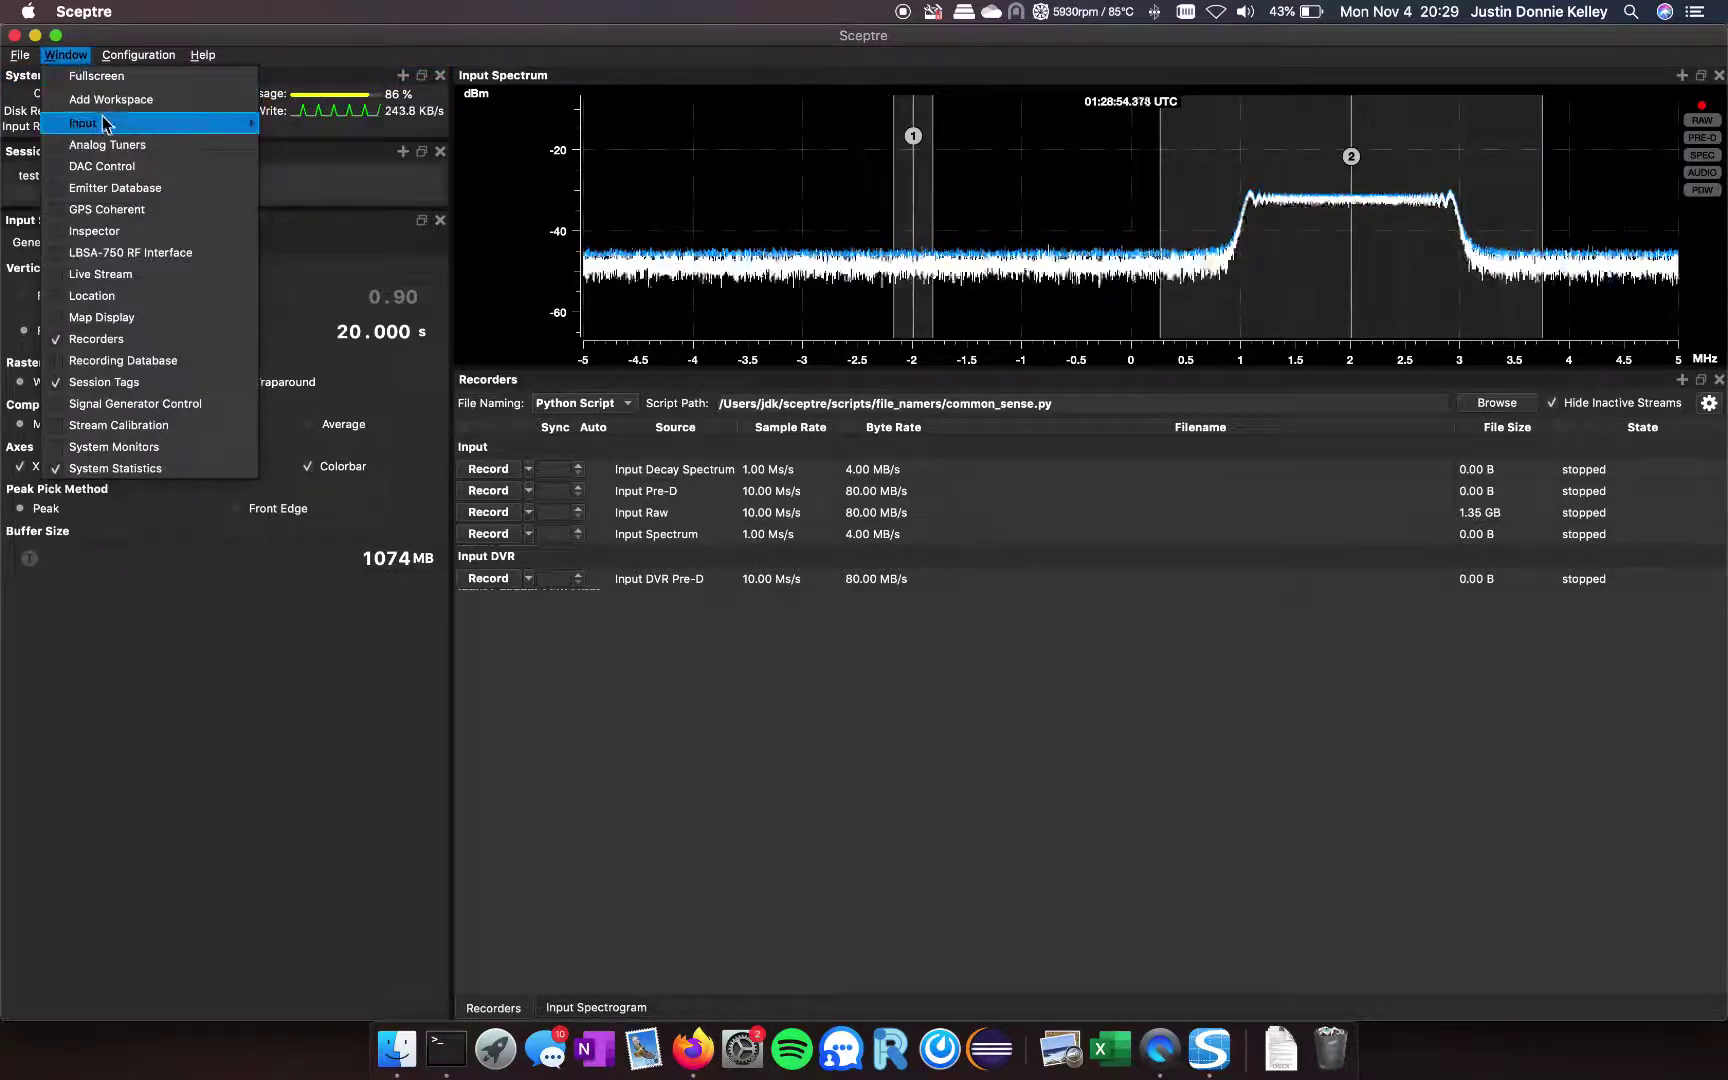
pyautogui.moveTo(104, 124)
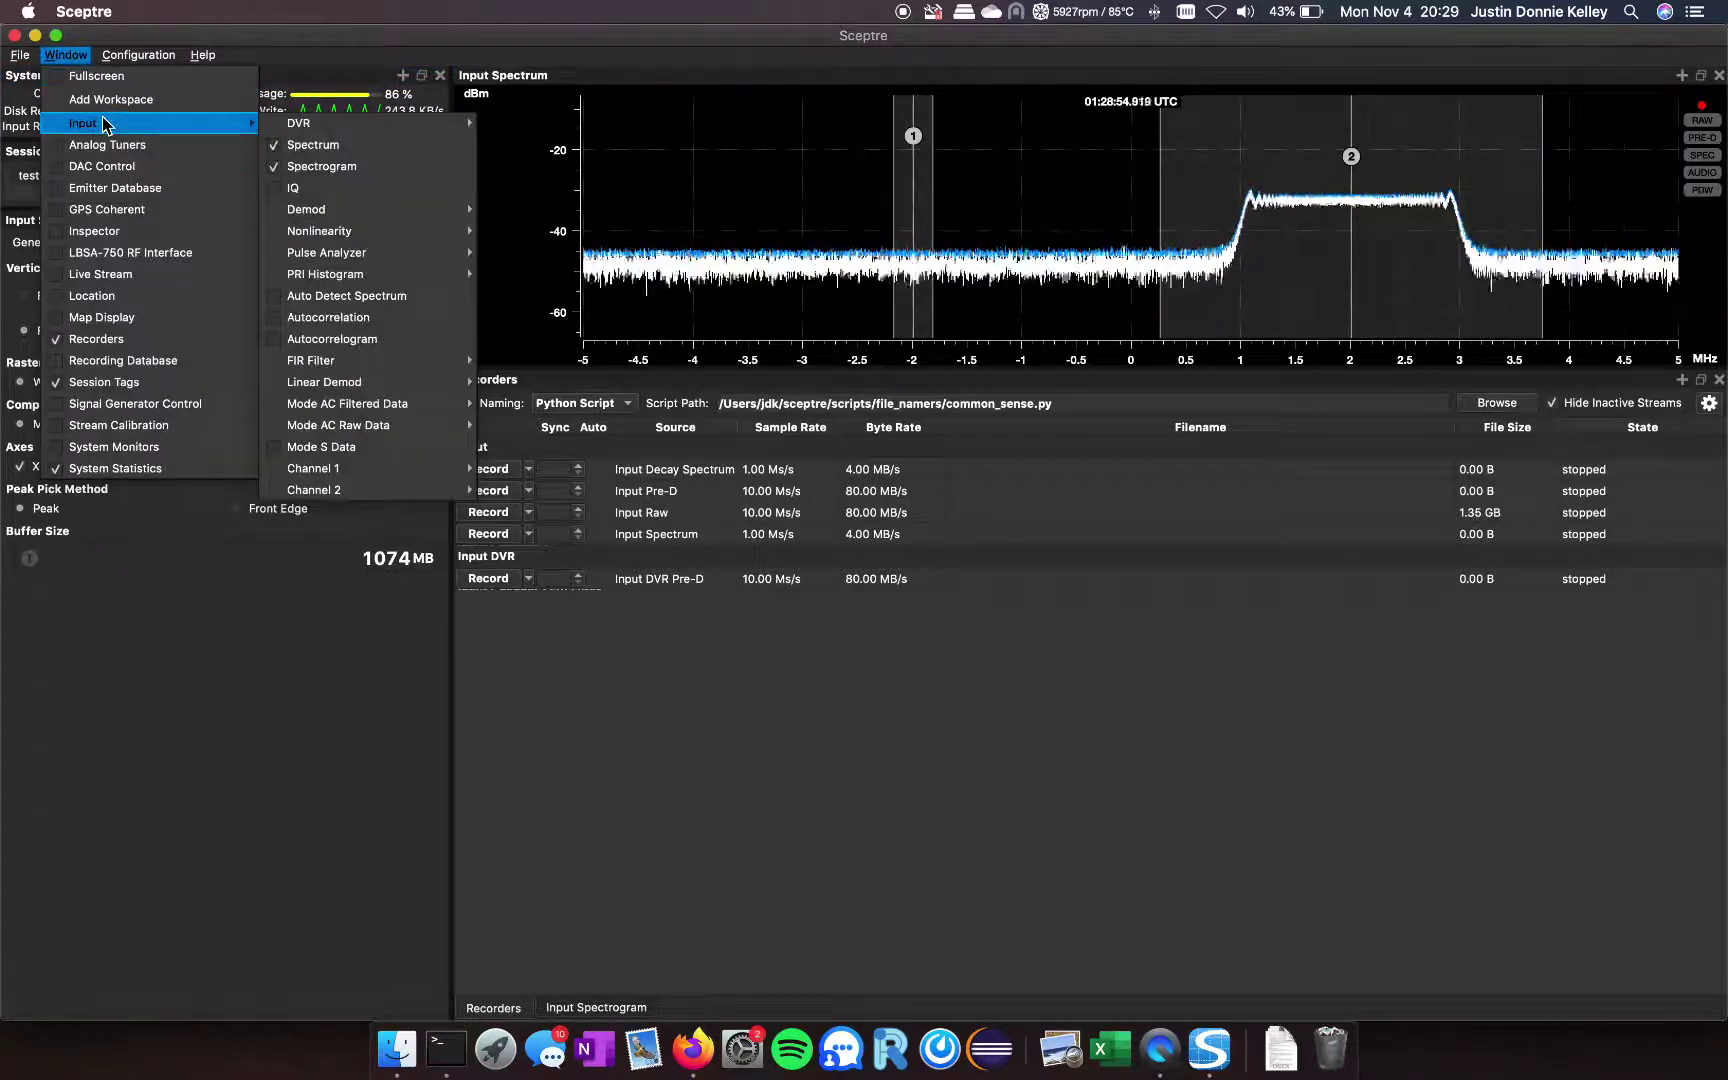
pyautogui.click(221, 730)
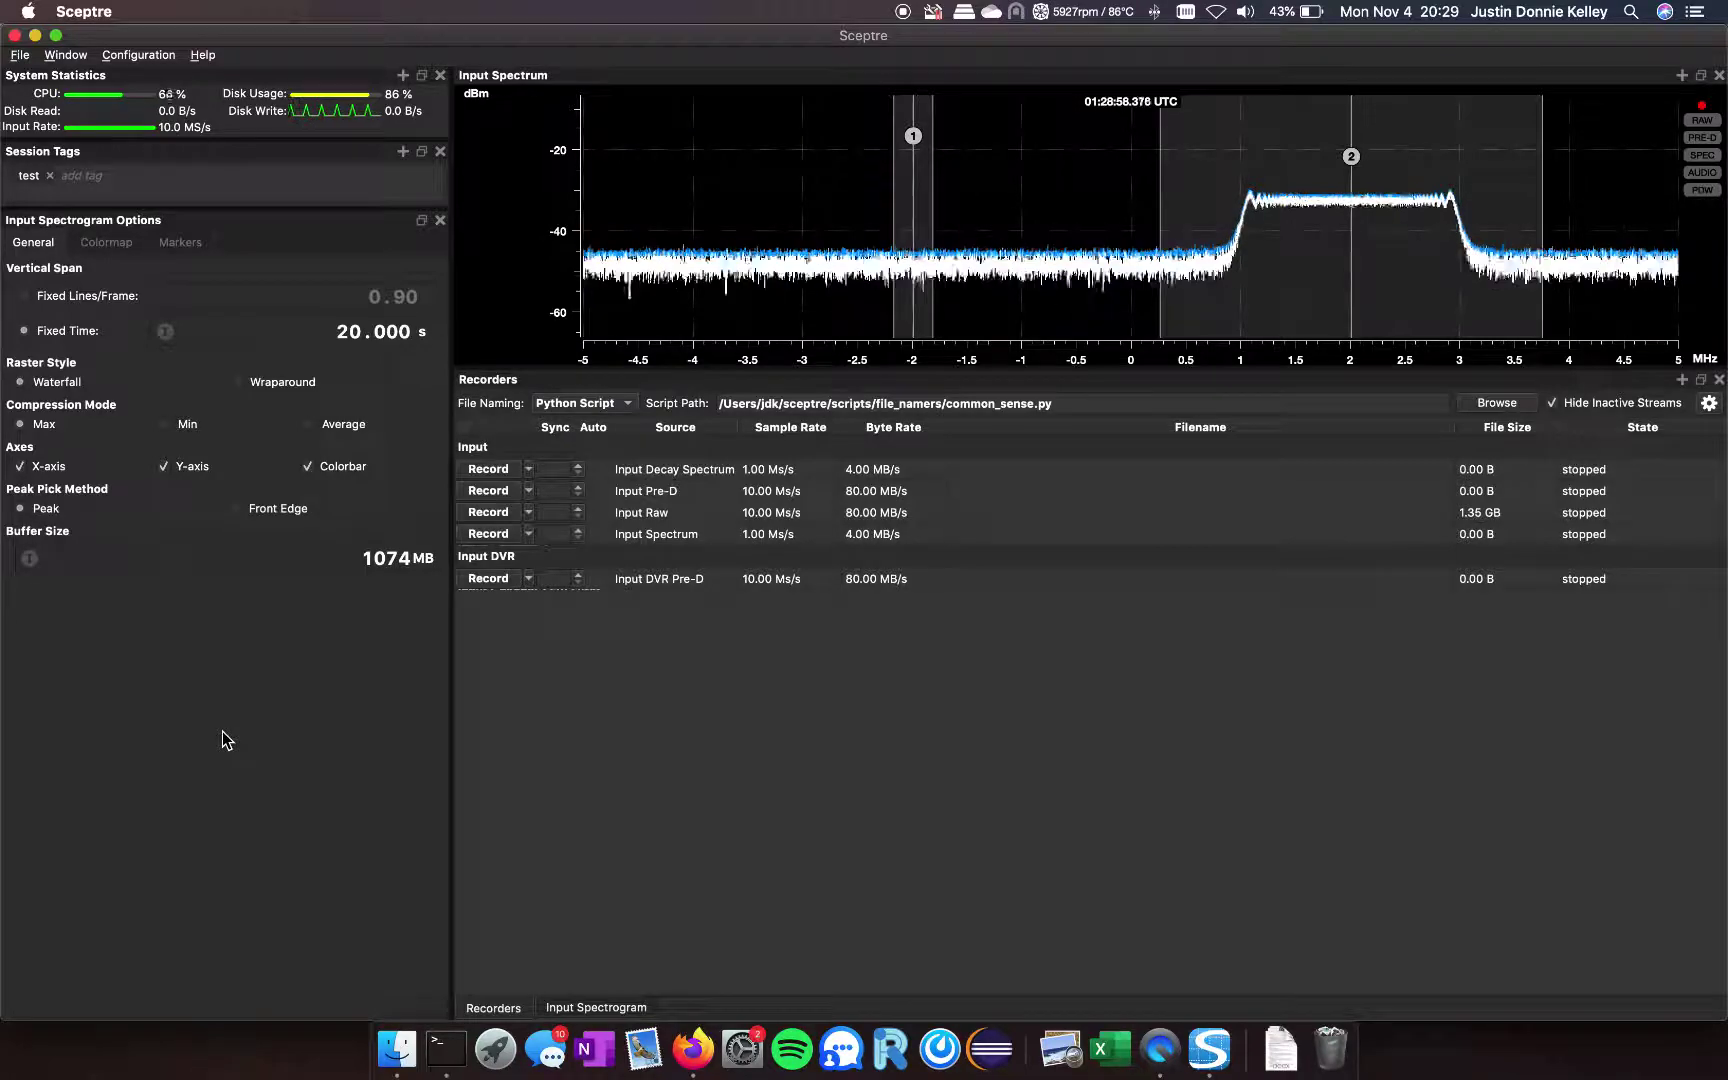